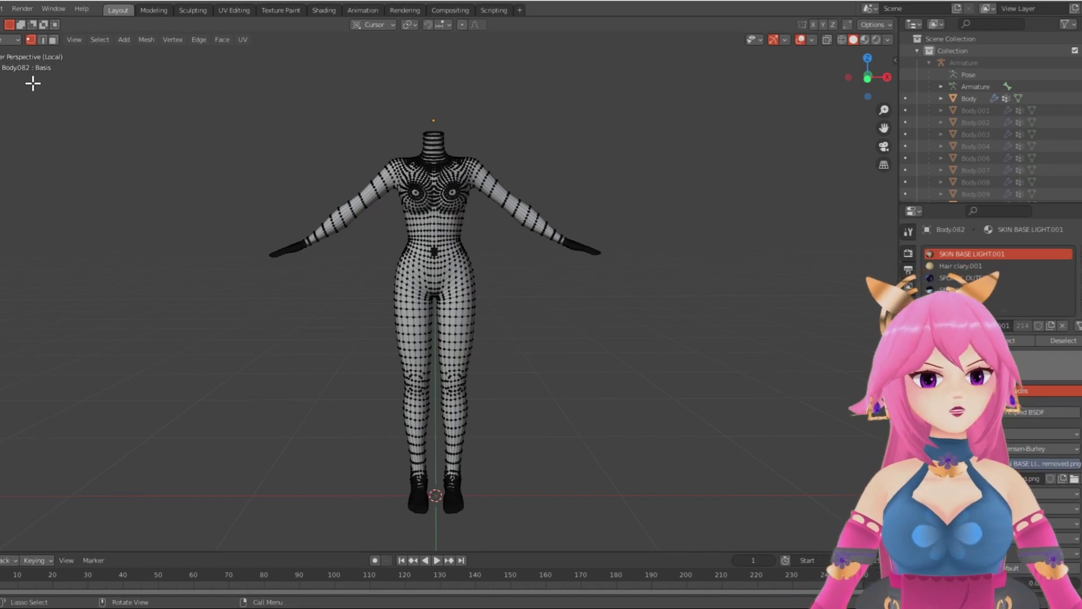
Step: With face selection and X-ray enabled, circle-select the character's left torso half and left arm from neck base to wrist
left_click(53, 40)
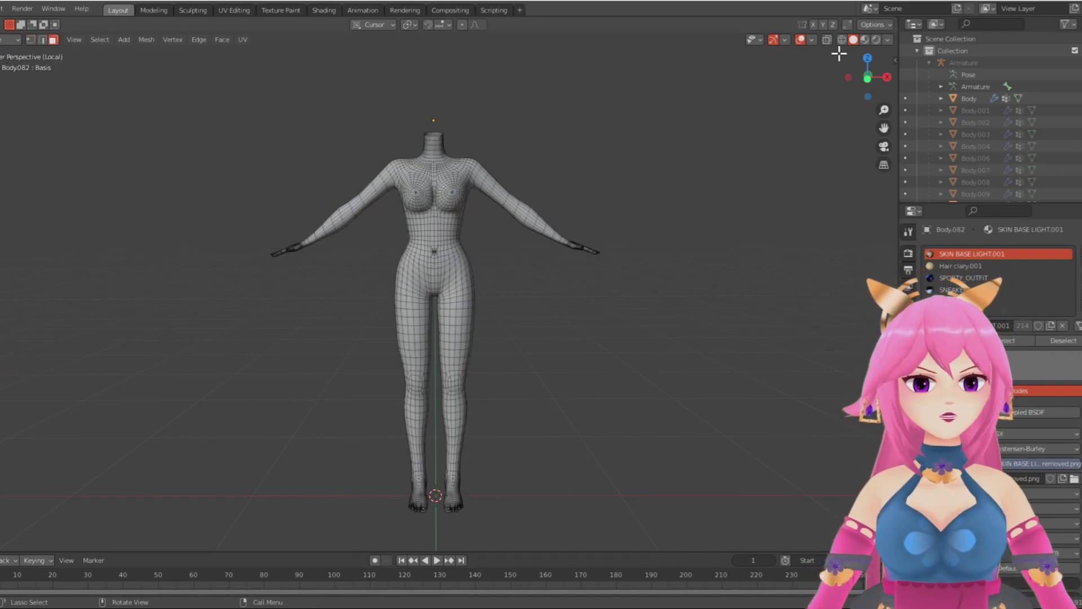
left_click(827, 39)
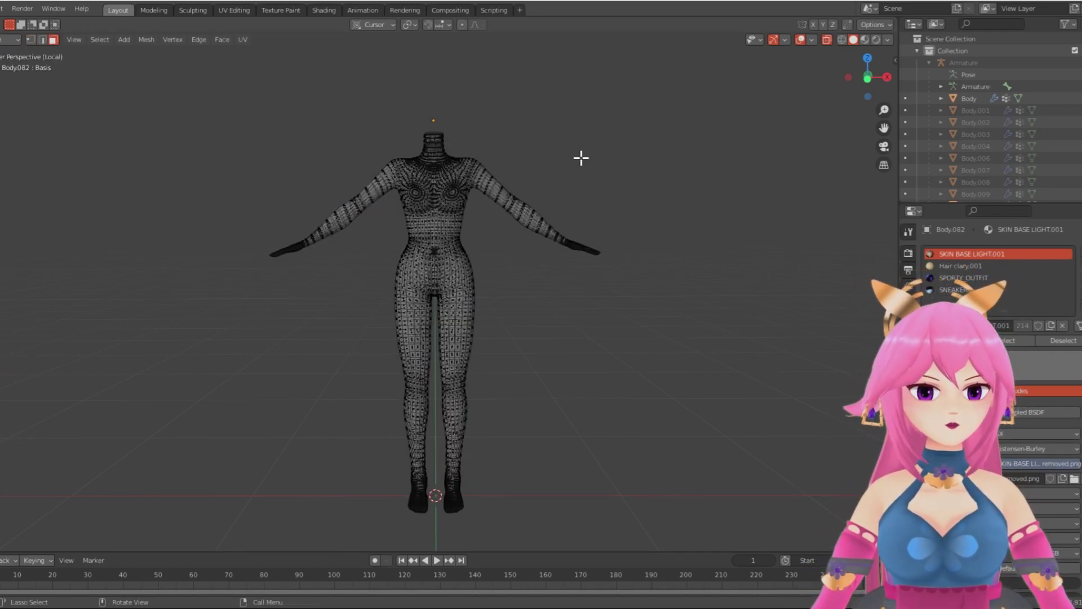
scroll(421, 173, "up", 3)
key("c")
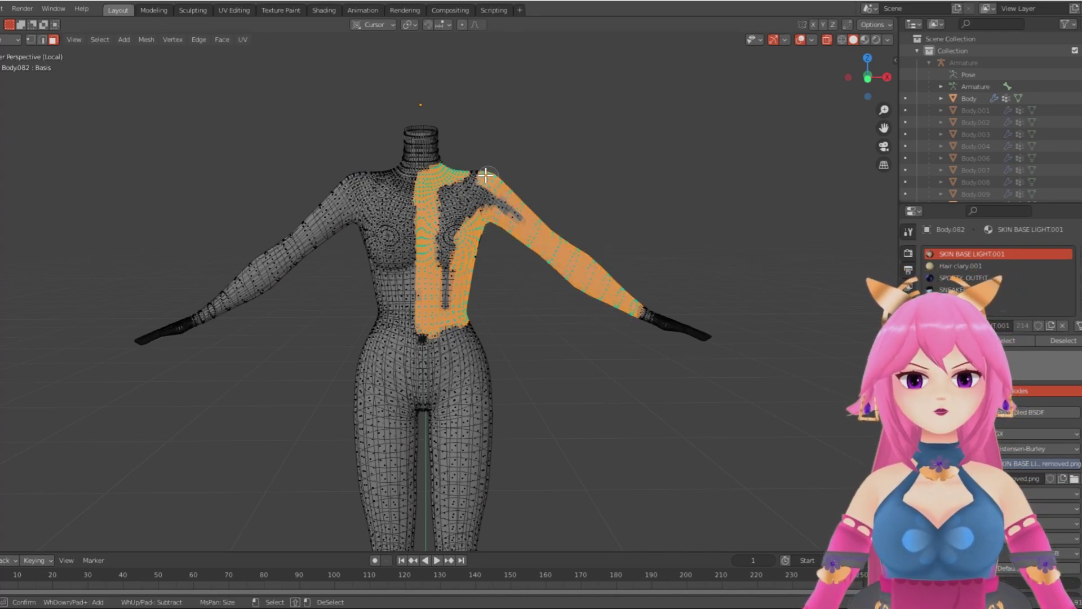
mouse_move(437, 197)
left_mouse_down()
mouse_move(485, 198)
mouse_move(446, 239)
mouse_move(439, 225)
mouse_move(439, 309)
mouse_move(454, 314)
mouse_move(421, 323)
mouse_move(437, 158)
mouse_move(442, 171)
left_mouse_up()
key("Escape")
Step: Duplicate the selected torso and arm faces in place and separate them into their own object
key("shift+d")
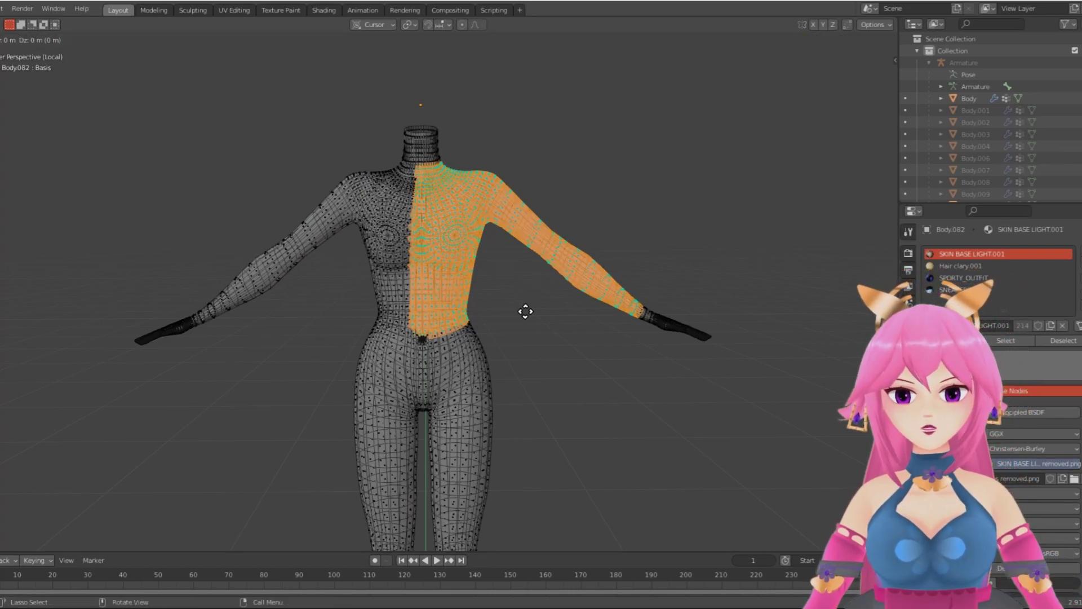
right_click(744, 321)
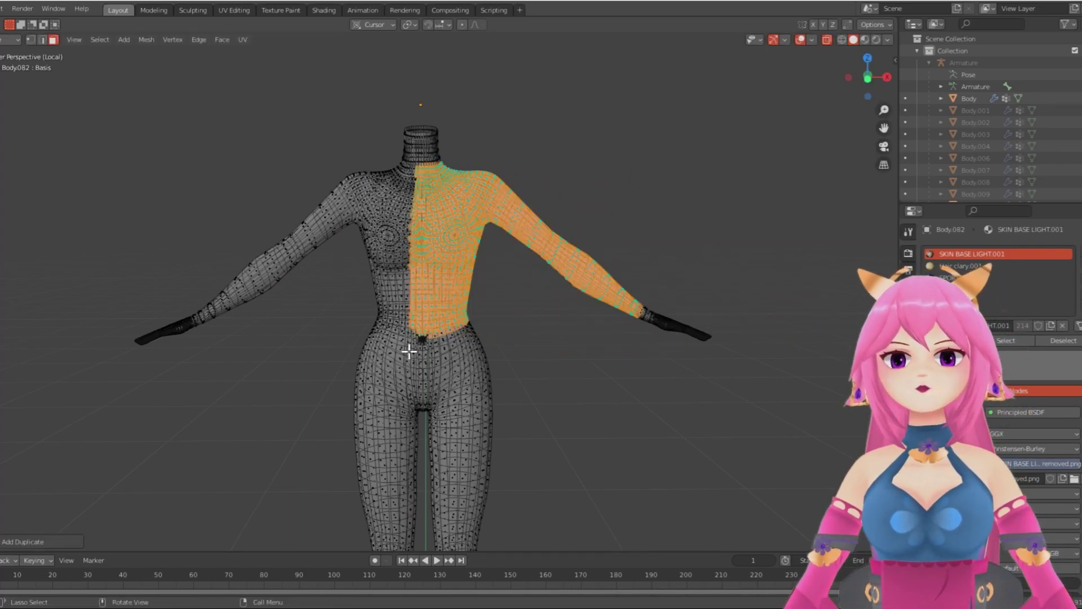
key("p")
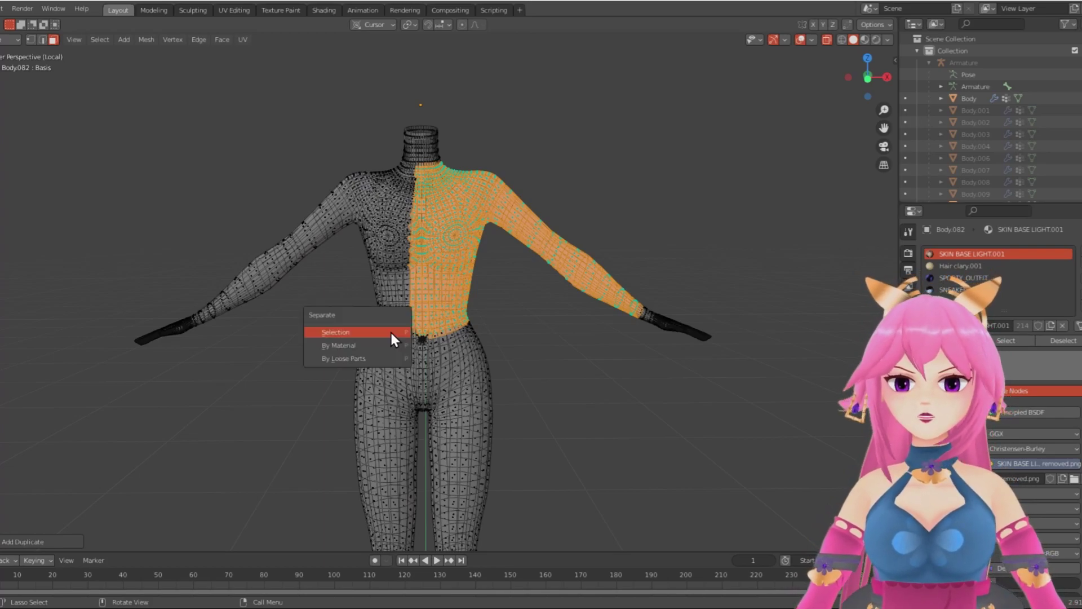
left_click(391, 332)
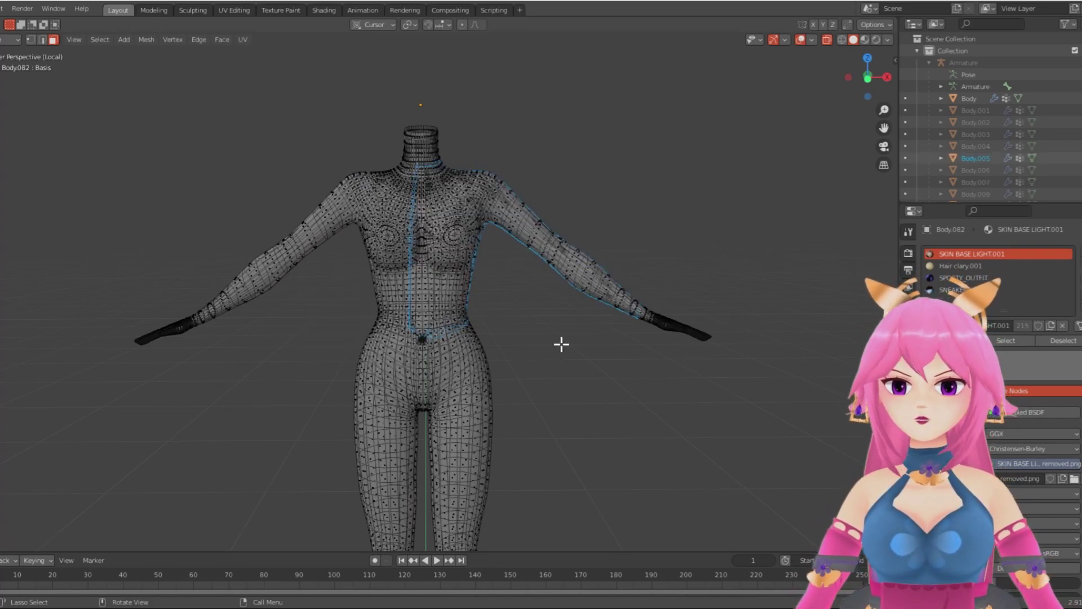
key("Tab")
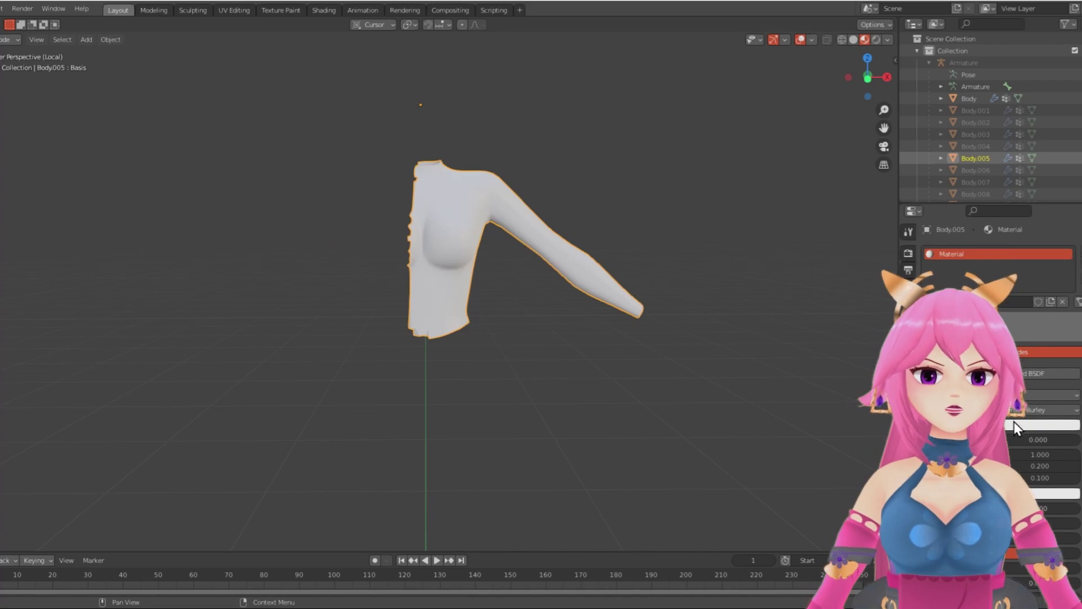
Step: Set the base color of the separated shirt piece's material to a dark mauve
left_click(1016, 427)
left_click_drag(1071, 259, 1025, 307)
left_click(1031, 307)
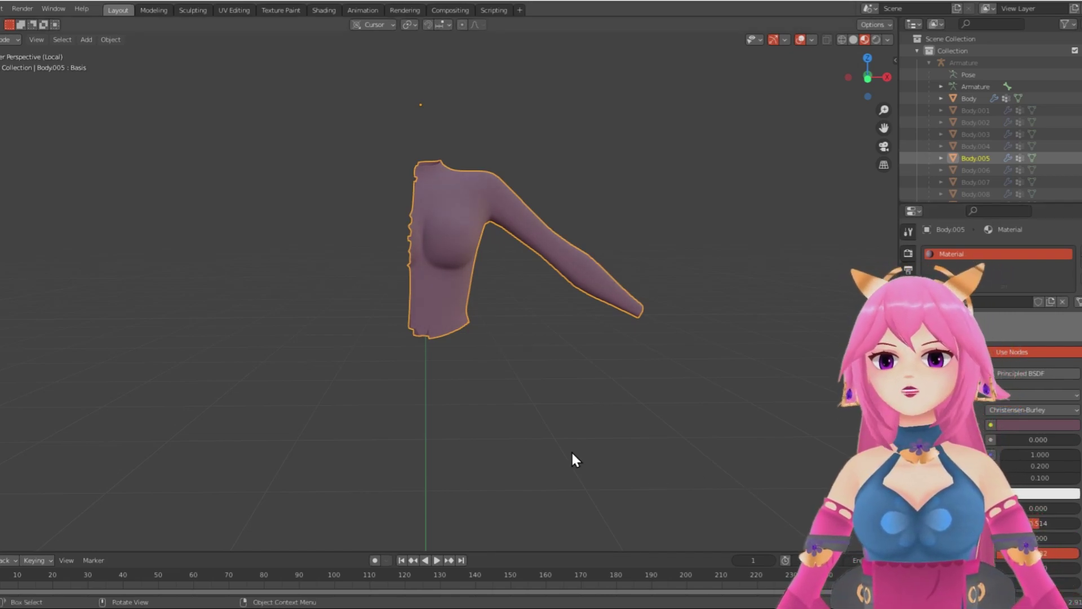
left_click(686, 448)
middle_click_drag(686, 448, 509, 357)
scroll(406, 354, "up", 6)
scroll(535, 340, "down", 5)
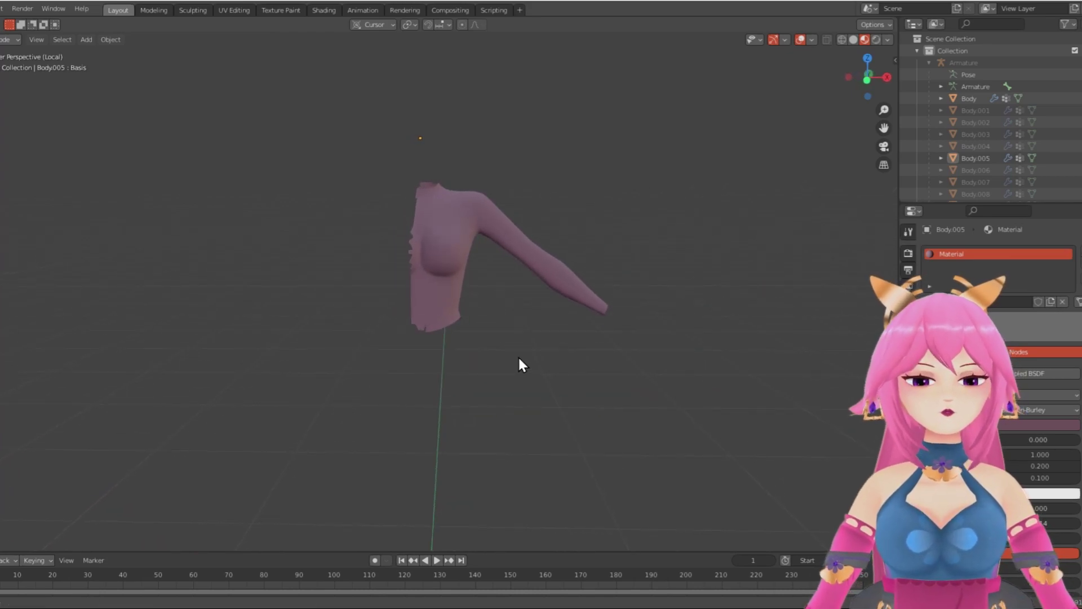
Step: Delete all vertices of the shirt half that extend past the body's centre line
key("KP_1")
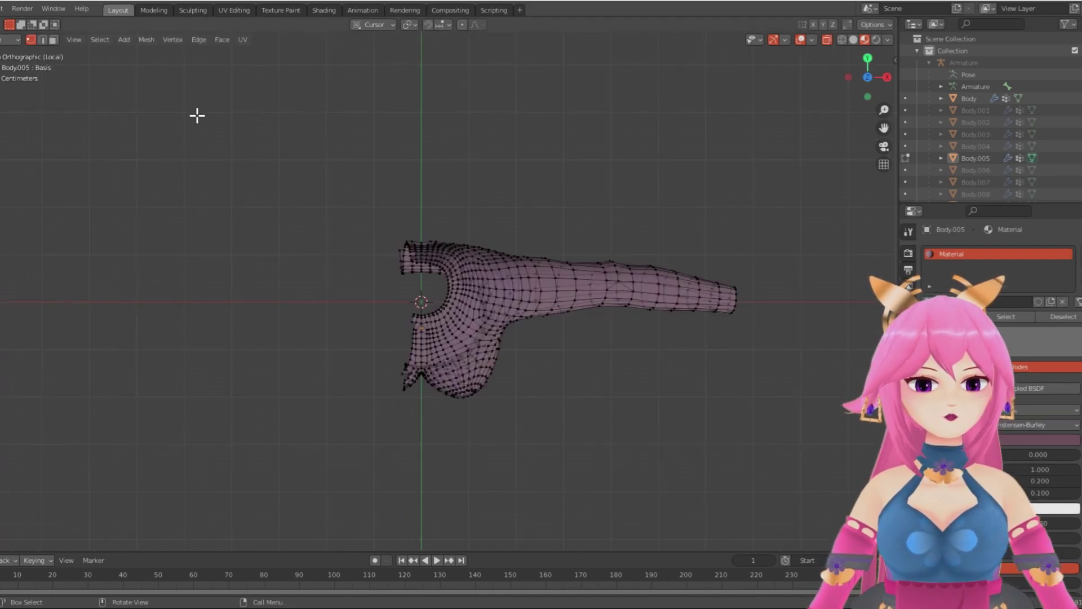
left_click_drag(204, 107, 417, 473)
key("x")
left_click(490, 451)
key("KP_1")
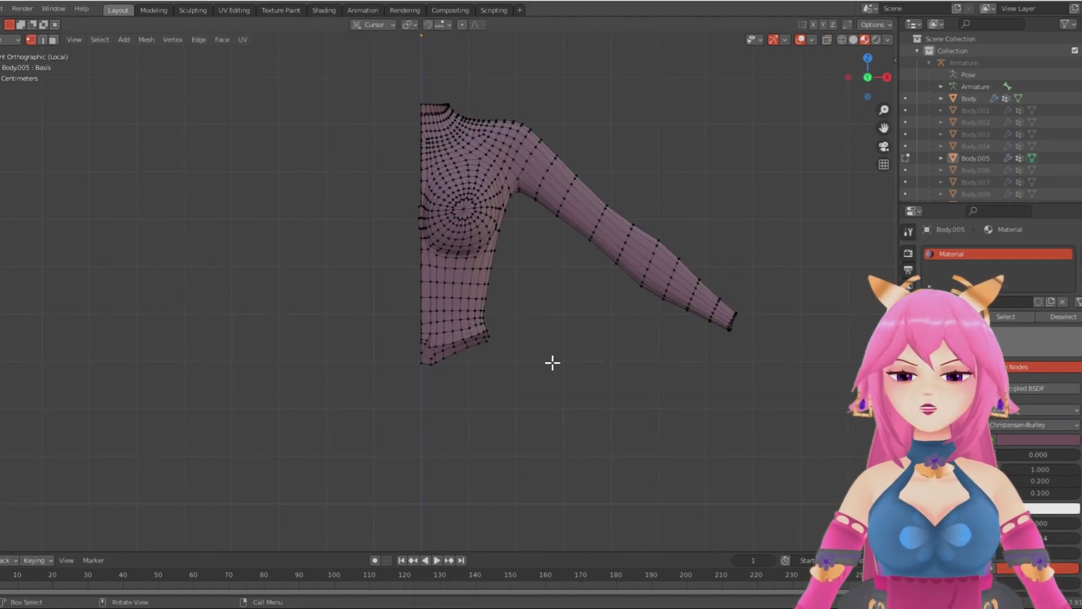
Step: Delete the stray leftover vertices along the shirt half's centre edge
middle_click_drag(553, 362, 508, 406)
scroll(508, 406, "up", 4)
left_click_drag(339, 104, 363, 274)
key("x")
left_click(324, 338)
Step: Shorten the shirt by deleting the lowest face loops at the waist and the leftover vertices beneath them
scroll(324, 336, "down", 2)
middle_click_drag(324, 336, 389, 332)
left_click(438, 361, "alt")
left_click(435, 330, "alt")
left_click(436, 345, "alt+shift")
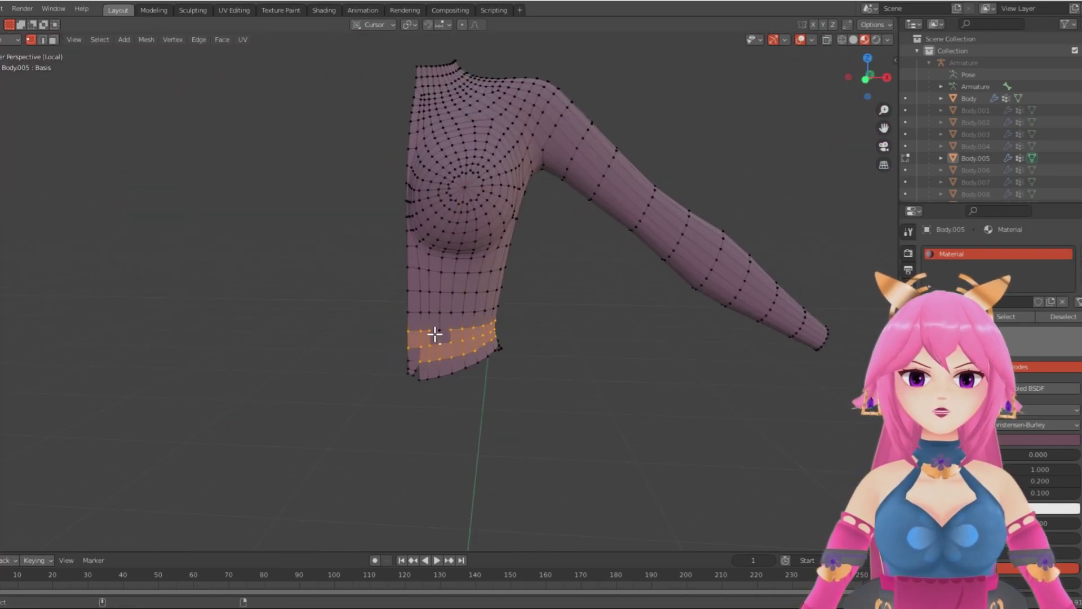
key("x")
left_click(407, 377)
left_click_drag(314, 329, 543, 433)
key("x")
left_click(454, 427)
middle_click_drag(456, 425, 507, 377)
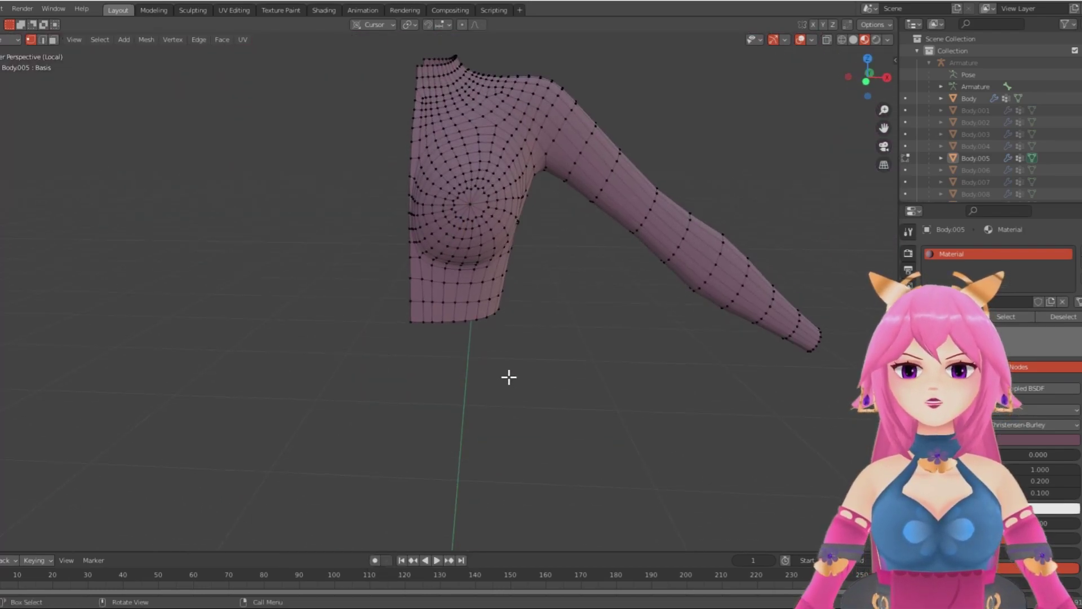
Step: Select the face loops around the neck and delete them to open up the neckline
key("KP_1")
middle_click_drag(429, 205, 447, 431, "shift")
scroll(447, 431, "up", 1)
left_click(449, 333, "alt")
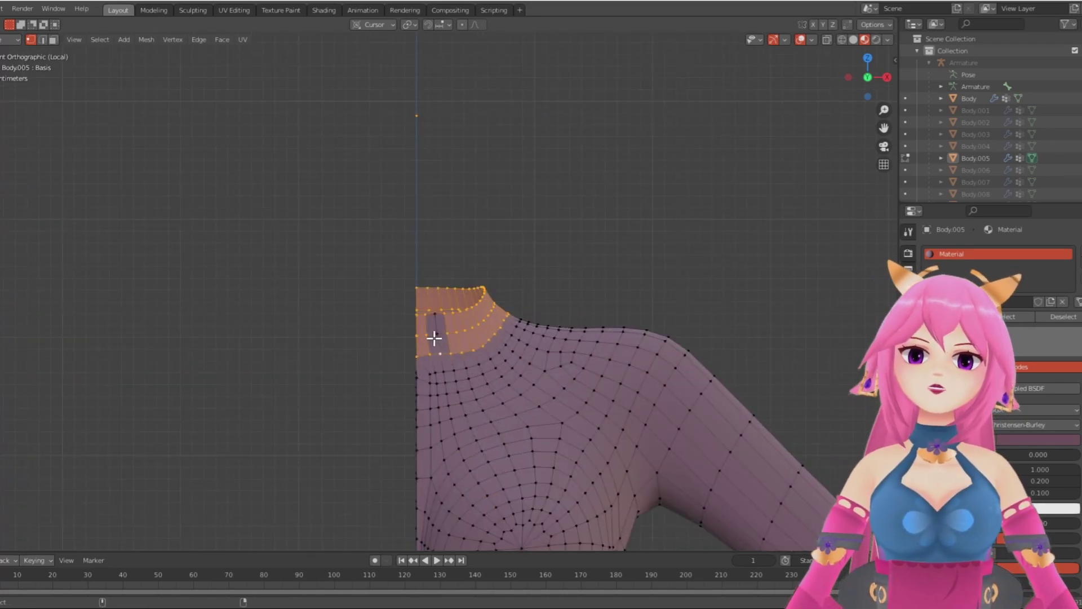
middle_click_drag(459, 367, 398, 428)
key("g")
left_click(409, 451)
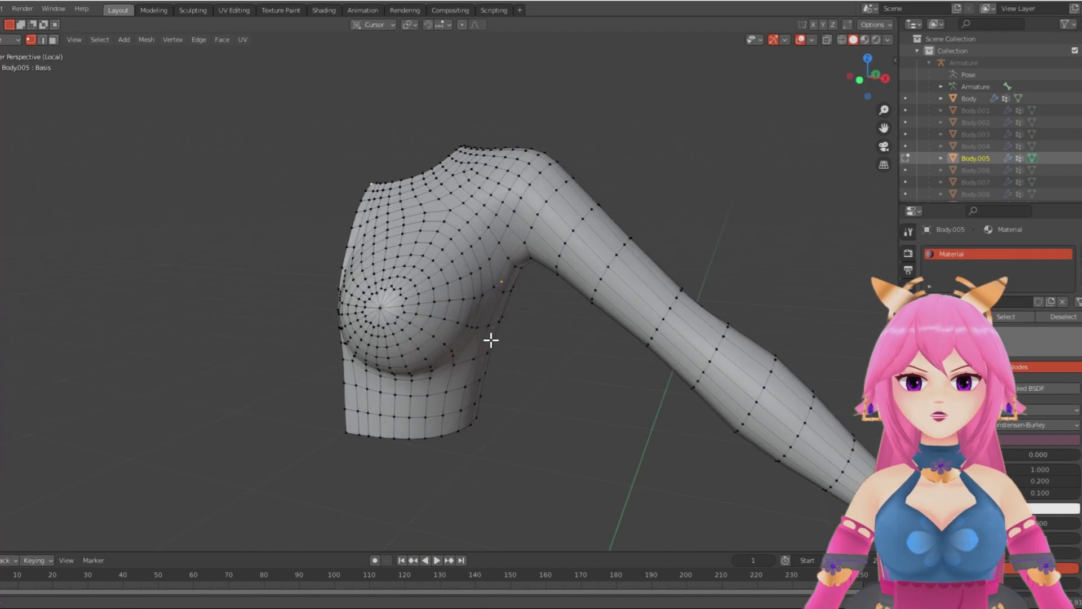
Step: Select the rounded bust area on the shirt front by growing the selection outward from its centre
middle_click_drag(490, 340, 459, 339)
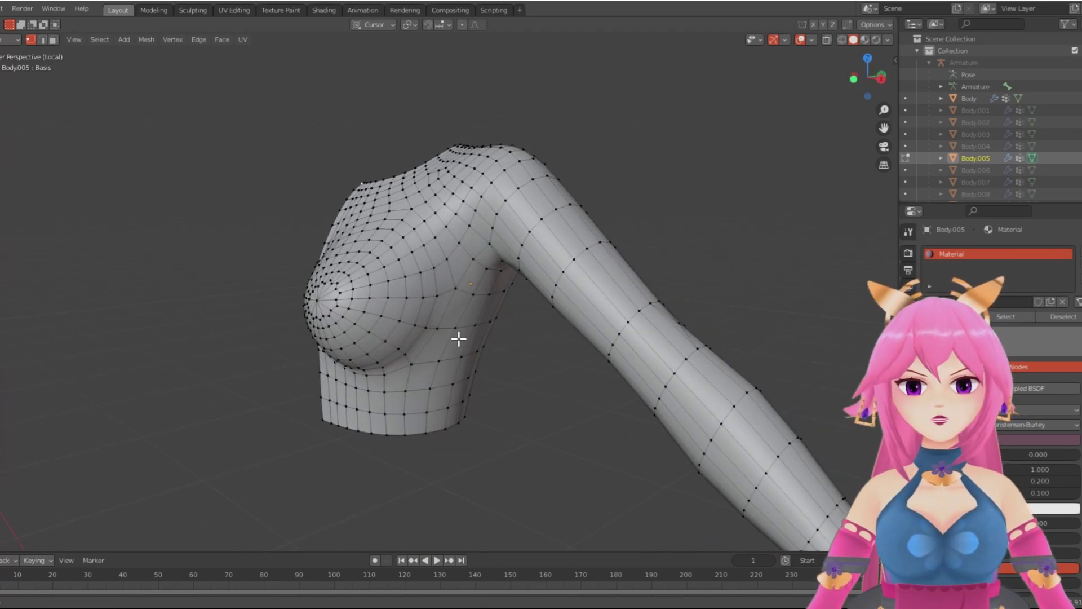
middle_click_drag(447, 287, 428, 215)
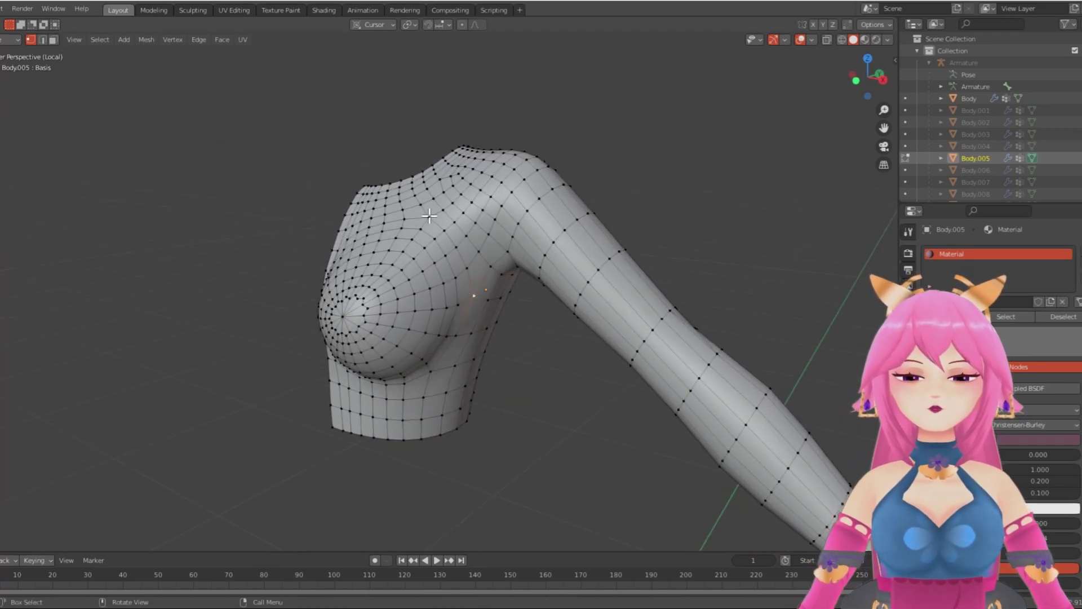
middle_click_drag(473, 274, 417, 360)
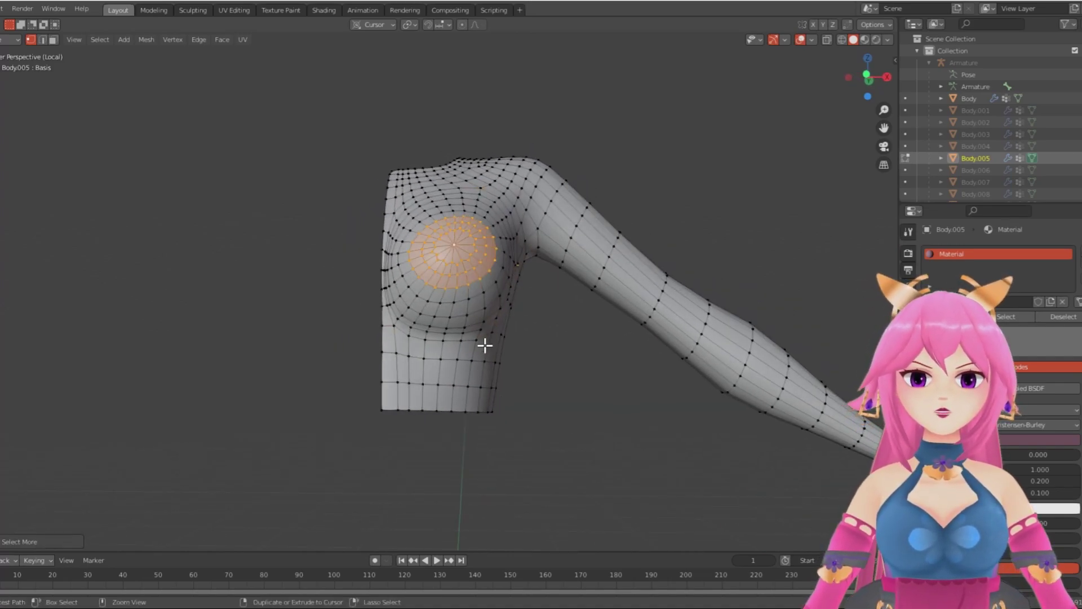
key("ctrl+KP_Add")
middle_click_drag(486, 343, 410, 349)
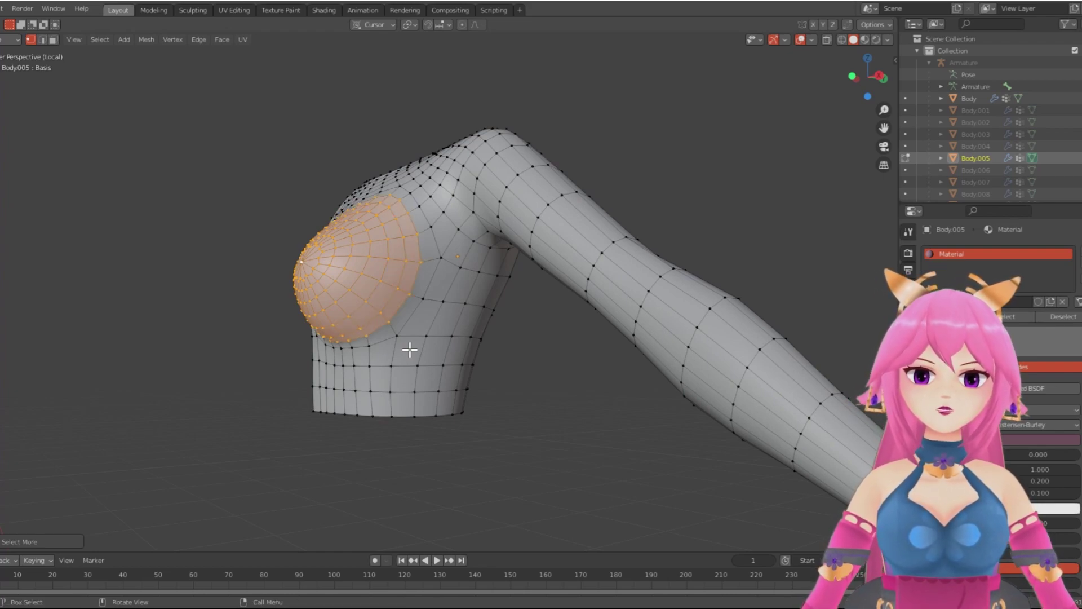
Step: Try deleting the enlarged bust selection and undo the deletion
key("x")
left_click(410, 350)
middle_click_drag(410, 351, 433, 368)
key("ctrl+z")
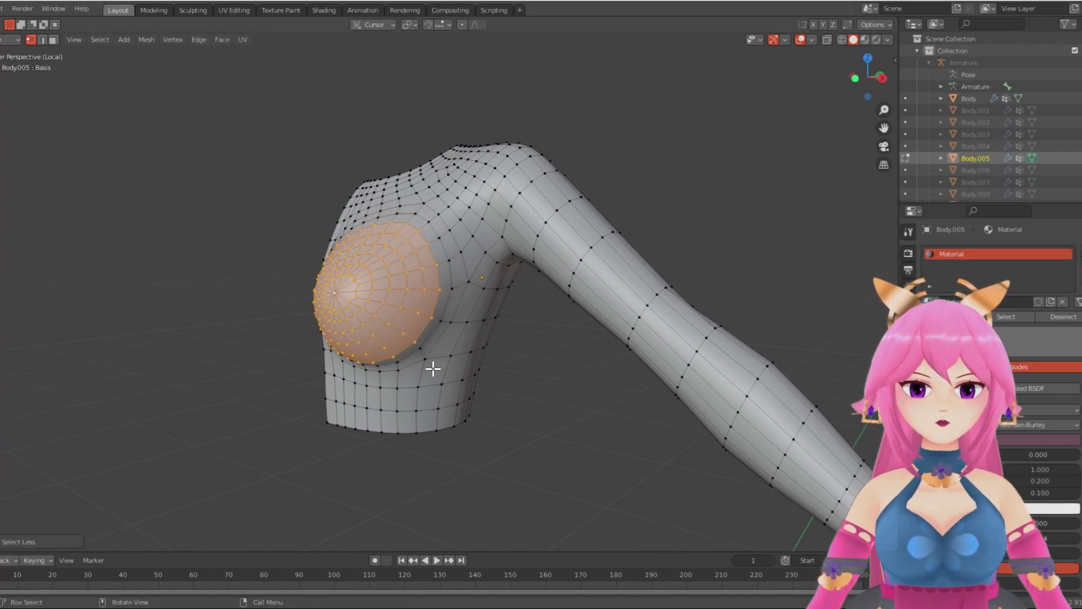
Step: Delete the selected rounded bust area, leaving an opening in the shirt front
key("x")
left_click(434, 371)
Step: Turn on X-ray, select the back half of the shirt from a top view and hide it
key("KP_7")
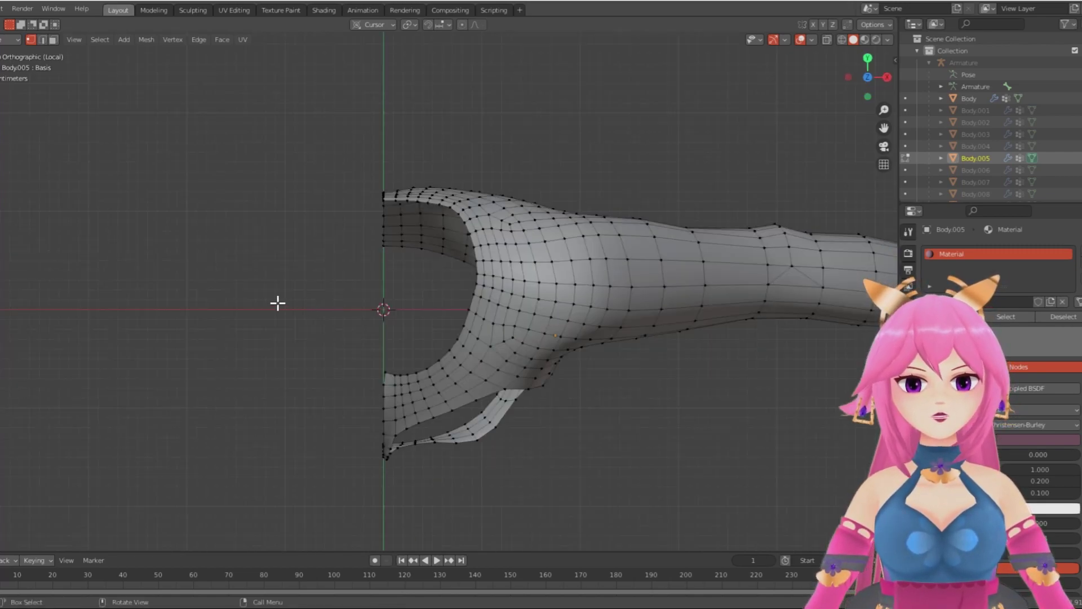
key("KP_5")
left_click(827, 39)
left_click_drag(193, 162, 855, 295)
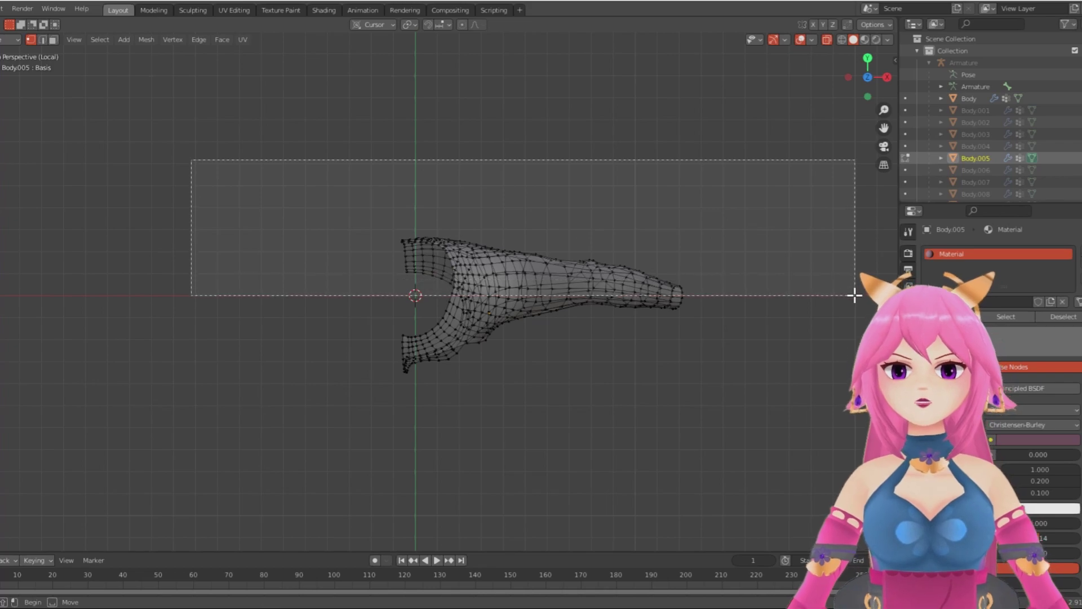
key("h")
Step: Select the edge loop around the bust opening and fill it with a single face
middle_click_drag(855, 295, 572, 137)
scroll(456, 418, "up", 5)
left_click(459, 445, "alt")
key("f")
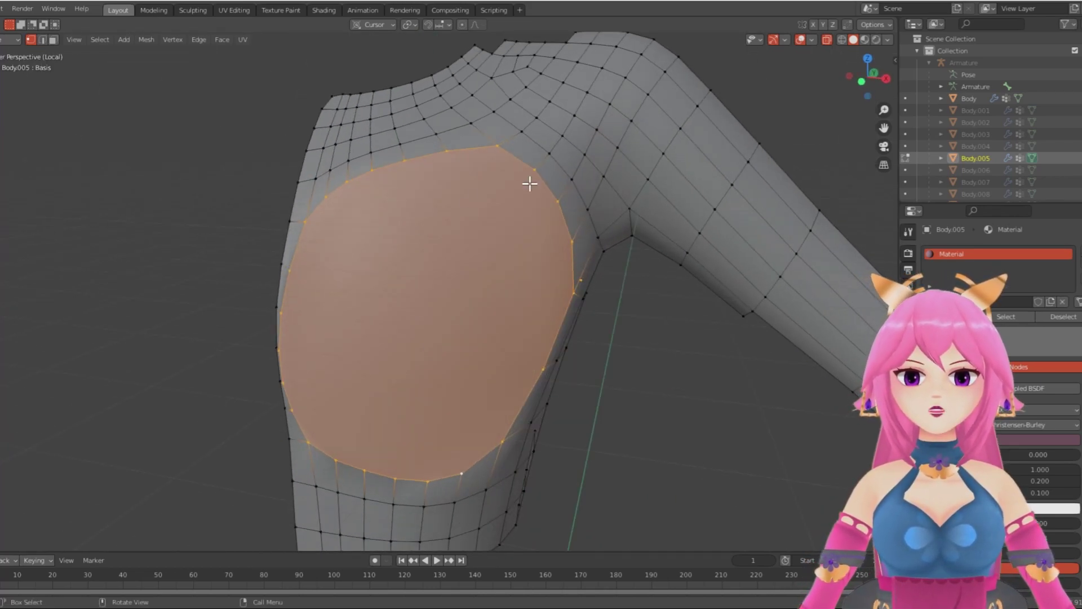
Step: Knife three crosswise cuts through the upper part of the filled bust face, joining opposite border vertices
key("Return")
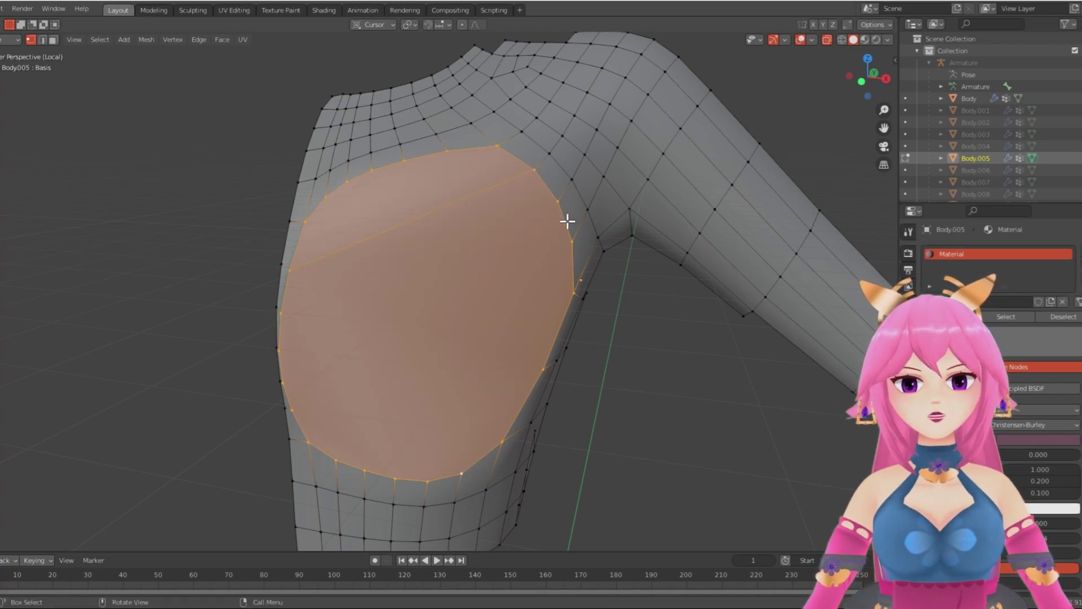
left_click(280, 311)
key("Return")
middle_click_drag(316, 307, 518, 293)
key("k")
left_click(265, 334)
key("Return")
middle_click_drag(502, 338, 462, 329)
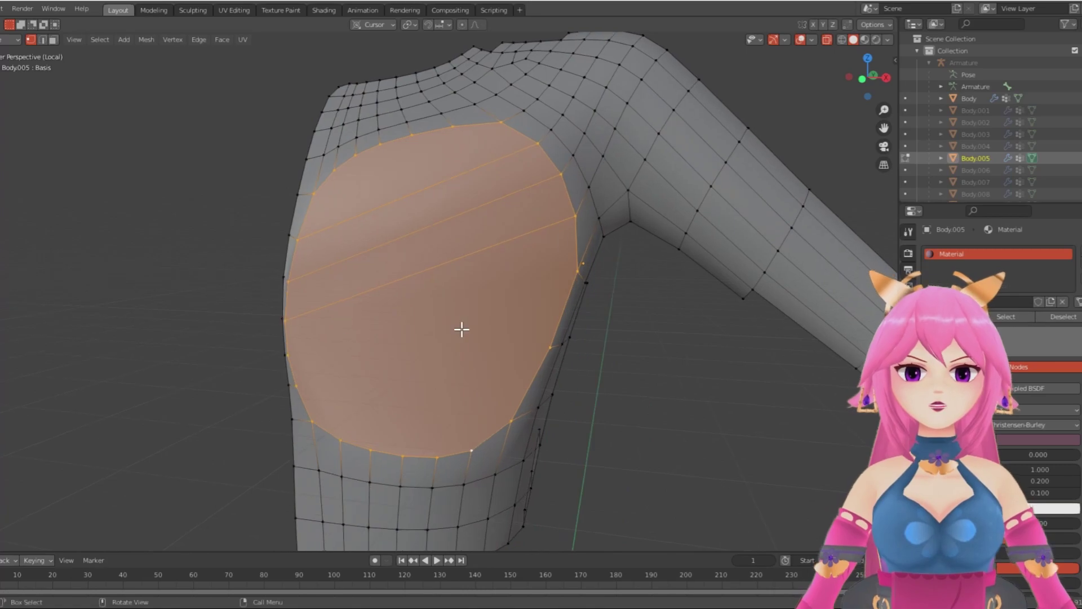
Step: Knife two more crosswise cuts through the lower part of the filled bust face
left_click(288, 355)
key("Return")
middle_click_drag(293, 351, 463, 244)
middle_click_drag(488, 311, 555, 343)
left_click(525, 313)
left_click(324, 332)
key("Return")
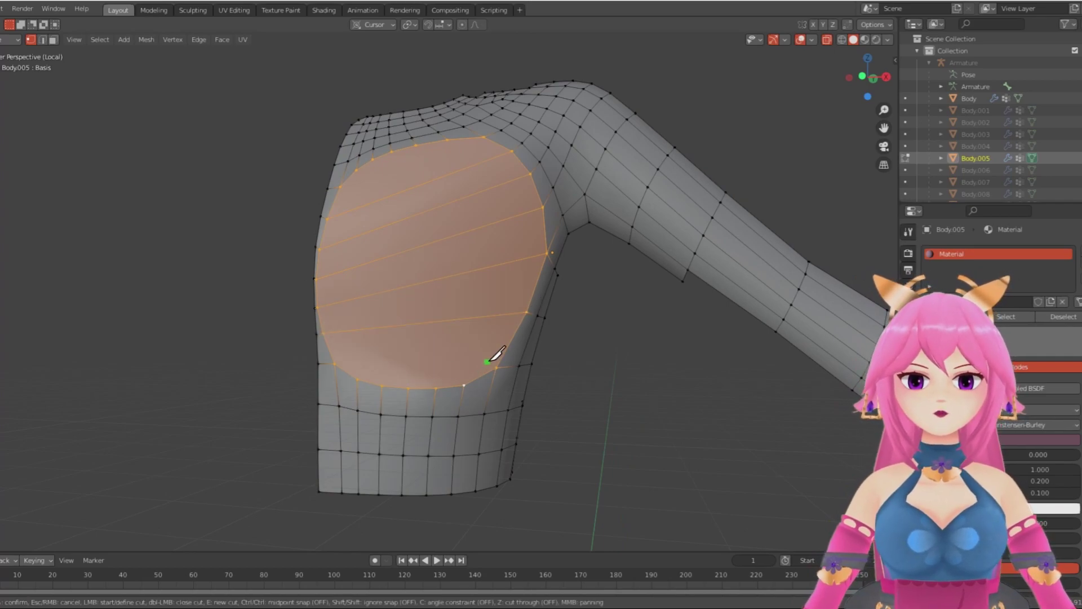
Step: Knife two vertical cuts through the filled bust area near the shirt's centre edge, crossing the crosswise cuts
middle_click_drag(600, 347, 351, 239)
left_click(363, 404)
key("Return")
left_click(386, 412)
key("Return")
middle_click_drag(419, 222, 411, 220)
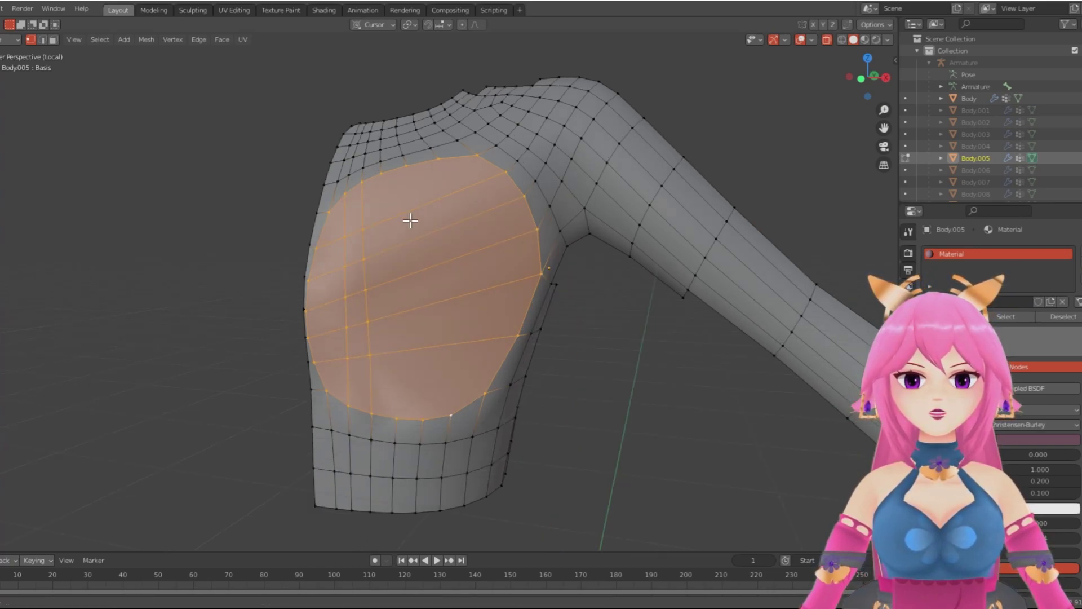
Step: Knife three more vertical cuts across the bust area toward the armpit, connecting the upper and lower border vertices
left_click(397, 414)
key("Return")
middle_click_drag(411, 402, 400, 399)
key("k")
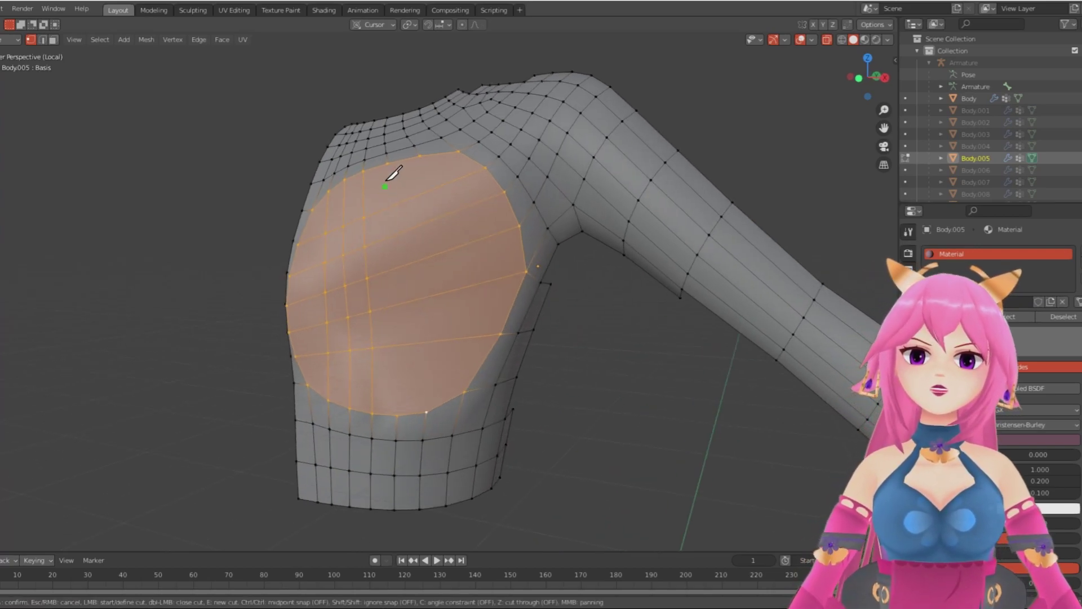
left_click(397, 416)
key("Return")
middle_click_drag(428, 254, 419, 254)
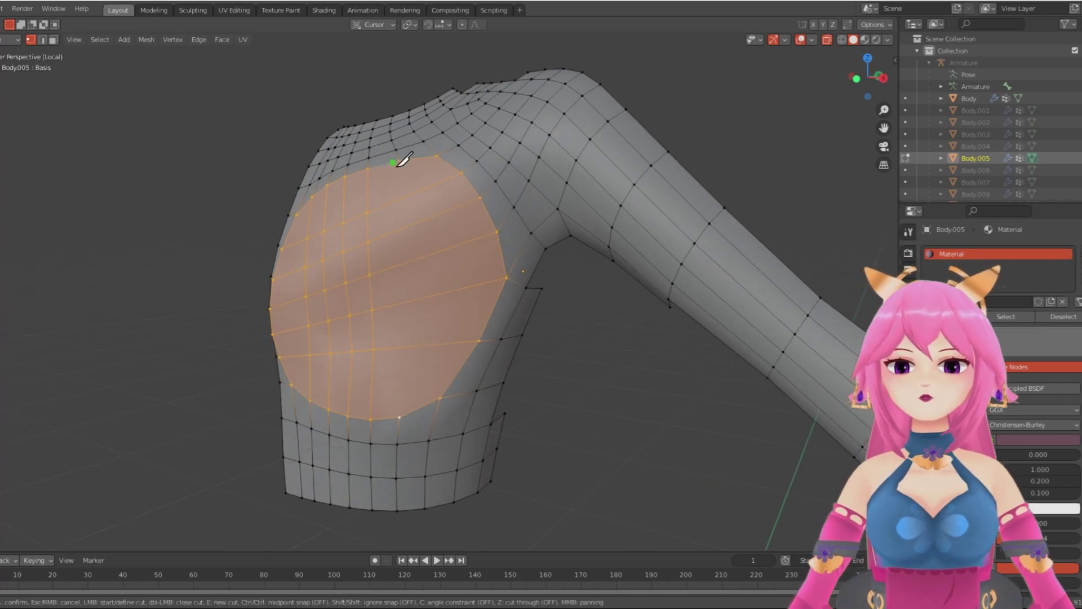
left_click(399, 417)
key("Return")
middle_click_drag(399, 417, 381, 423)
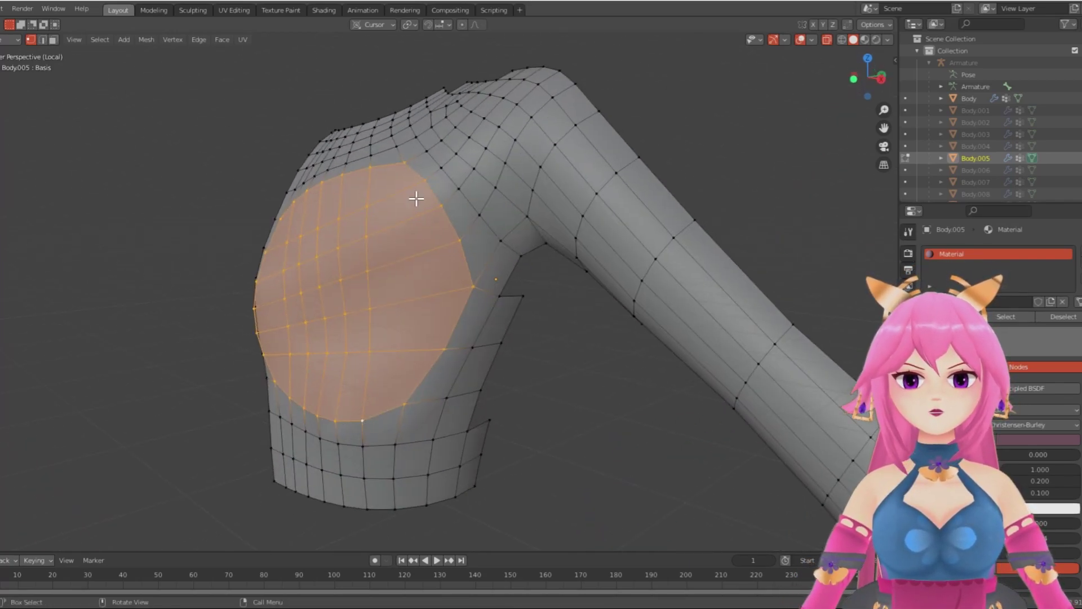
key("Escape")
Step: Reveal the hidden back of the shirt, turn off X-ray and clear the selection
scroll(466, 278, "down", 3)
scroll(466, 278, "up", 2)
middle_click_drag(424, 371, 452, 357)
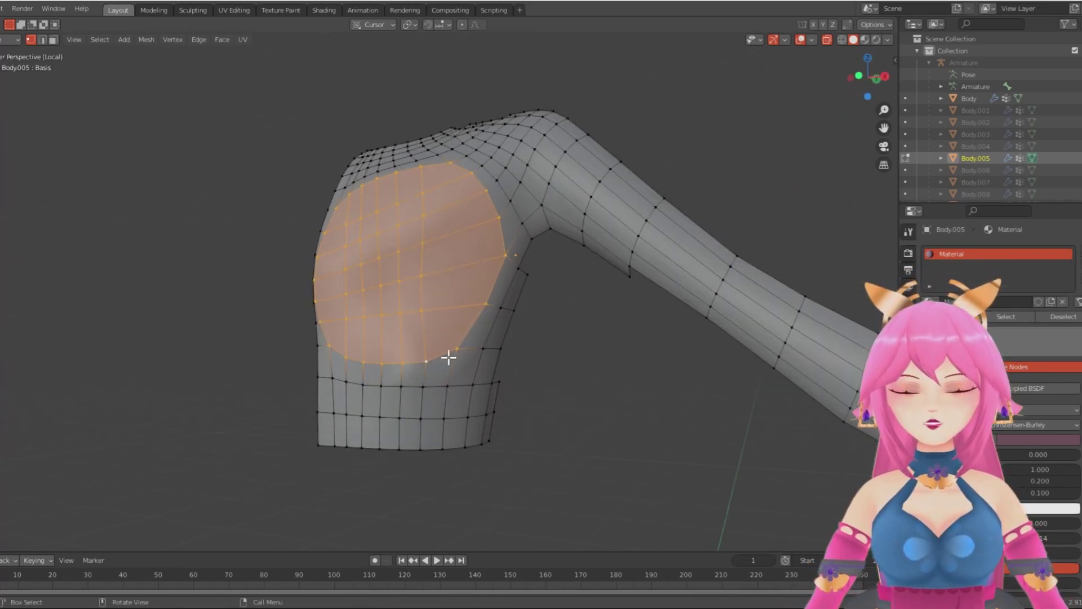
middle_click_drag(496, 196, 465, 289)
key("KP_1")
scroll(485, 283, "down", 3)
key("alt+h")
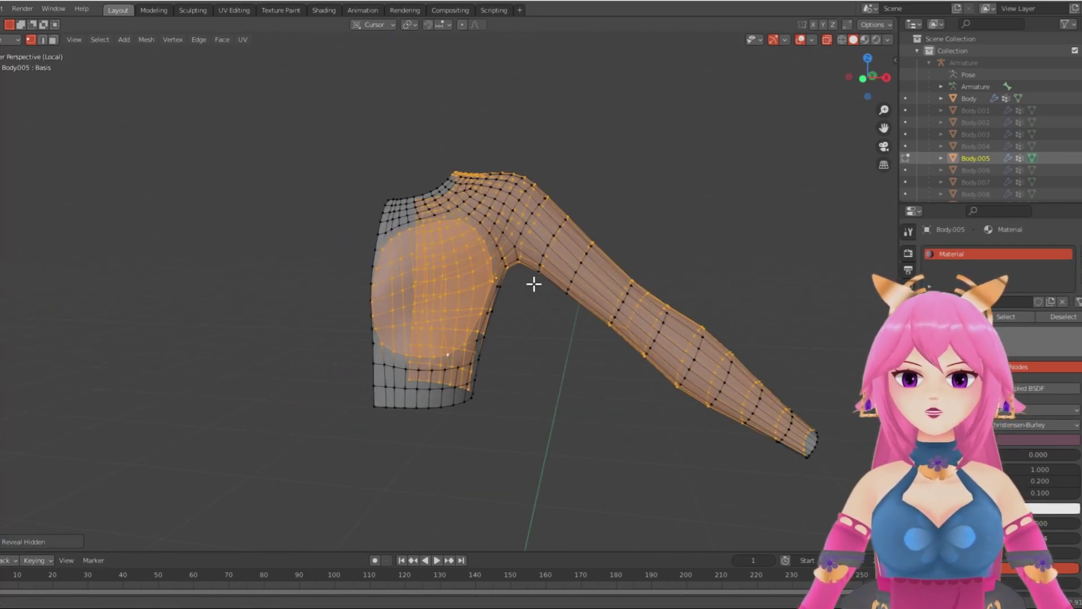
left_click(827, 41)
mouse_move(764, 237)
middle_mouse_down()
mouse_move(548, 254)
mouse_move(625, 288)
mouse_move(520, 308)
middle_mouse_up()
left_click(549, 254)
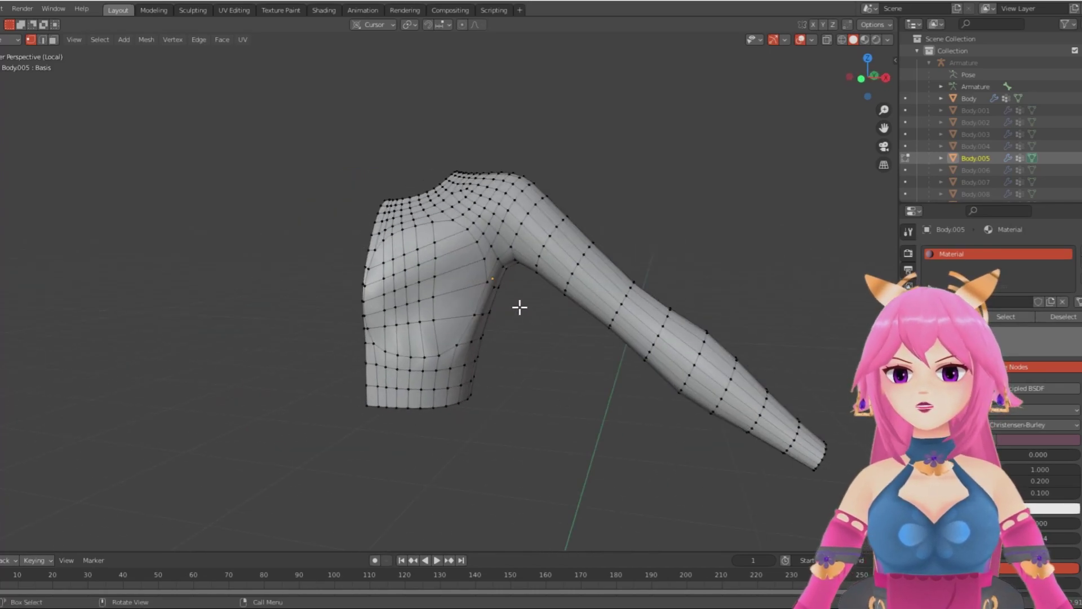
Step: Switch the shirt half to Sculpt Mode with the Smooth brush active
key("ctrl+Tab")
left_click(436, 47)
left_click(408, 180)
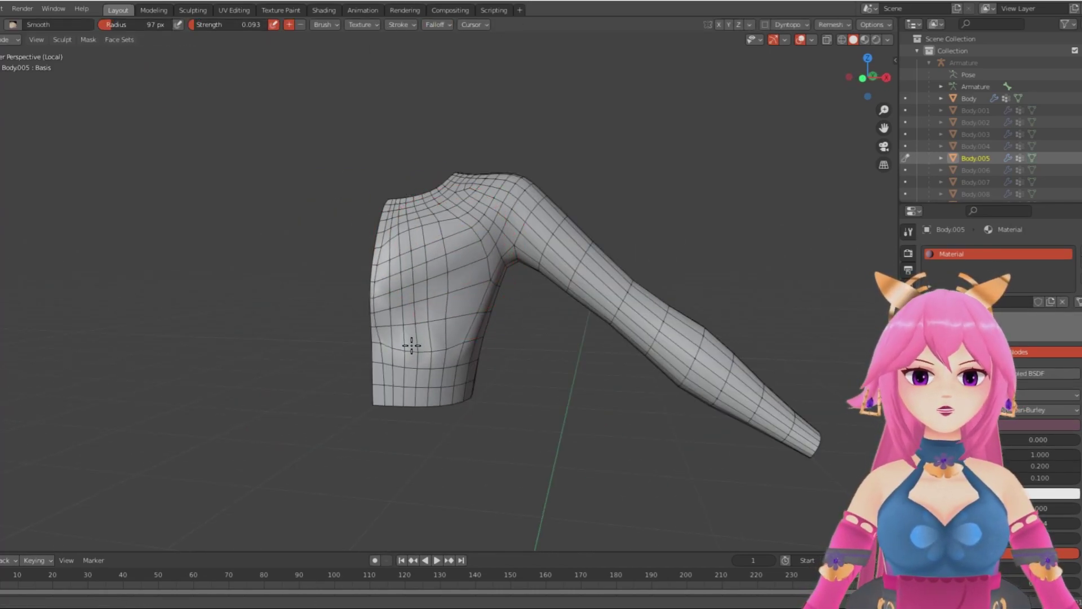
Step: Even out the bumps across the rebuilt bust and waist with the Smooth brush and return the shirt half to Object Mode
middle_click_drag(387, 360, 394, 288)
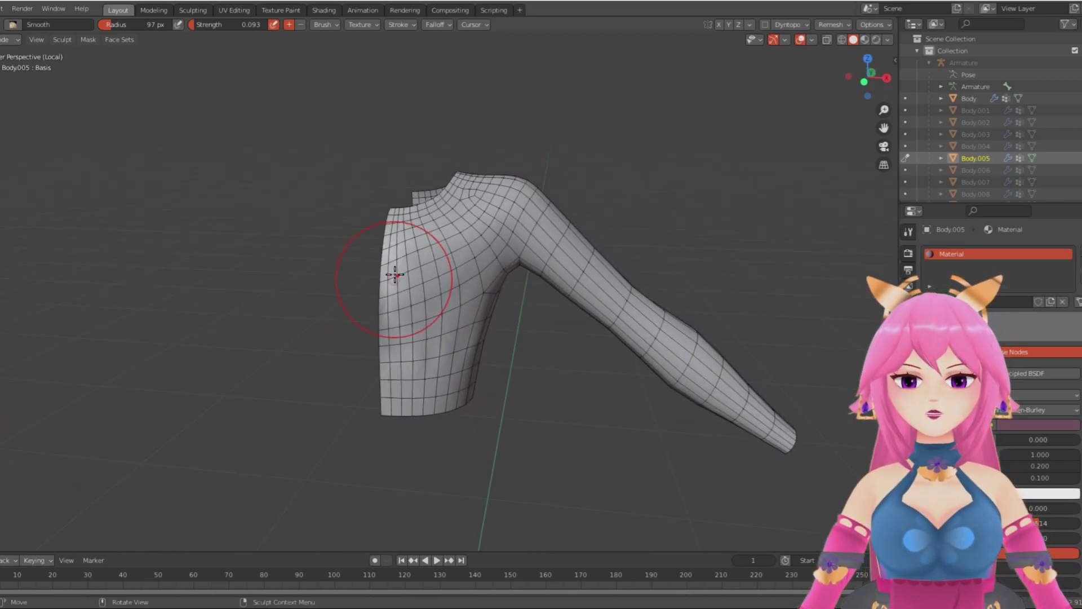
middle_click_drag(451, 259, 505, 206)
mouse_move(542, 305)
middle_mouse_down()
mouse_move(573, 314)
mouse_move(570, 298)
mouse_move(420, 282)
middle_mouse_up()
left_click(11, 40)
left_click(12, 54)
Step: Open the shirt mesh's data properties and examine its vertex groups and shape keys along with the smoothed surface
left_click(908, 424)
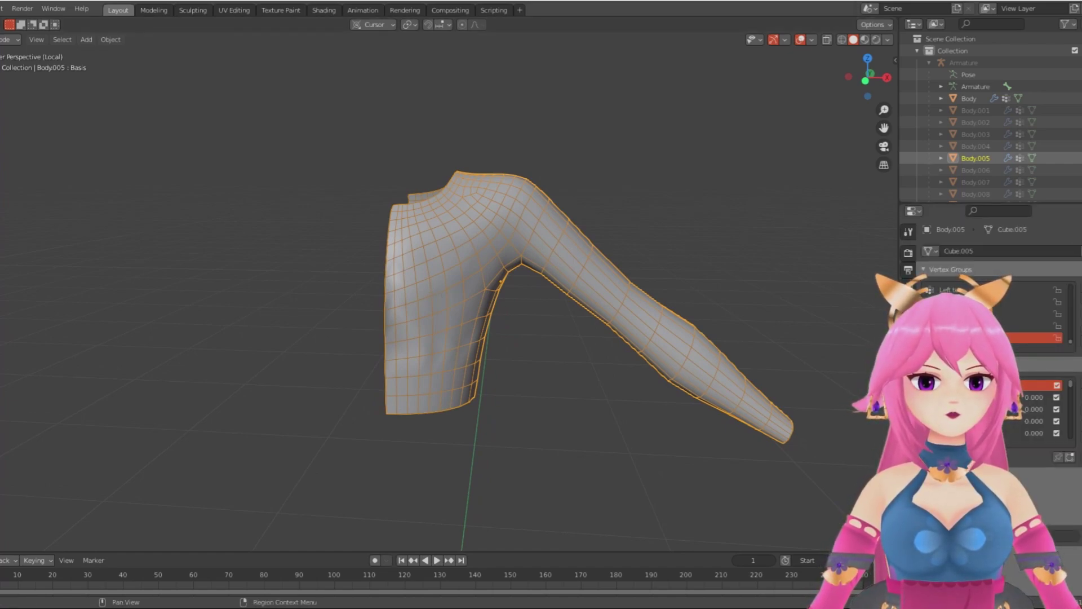
middle_click_drag(520, 346, 487, 306)
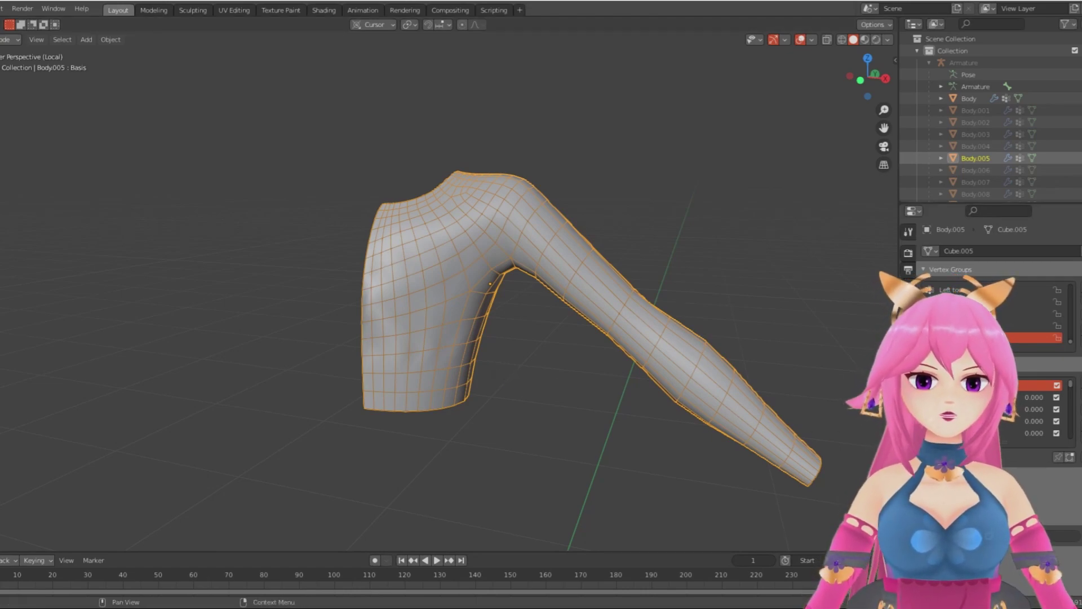
scroll(992, 338, "down", 1)
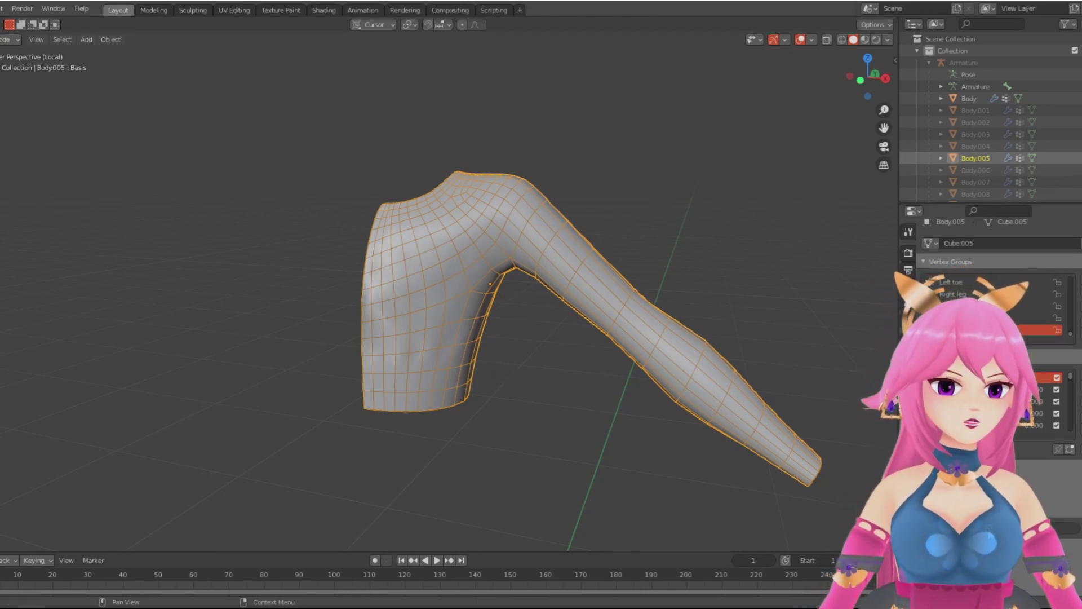
scroll(993, 338, "up", 1)
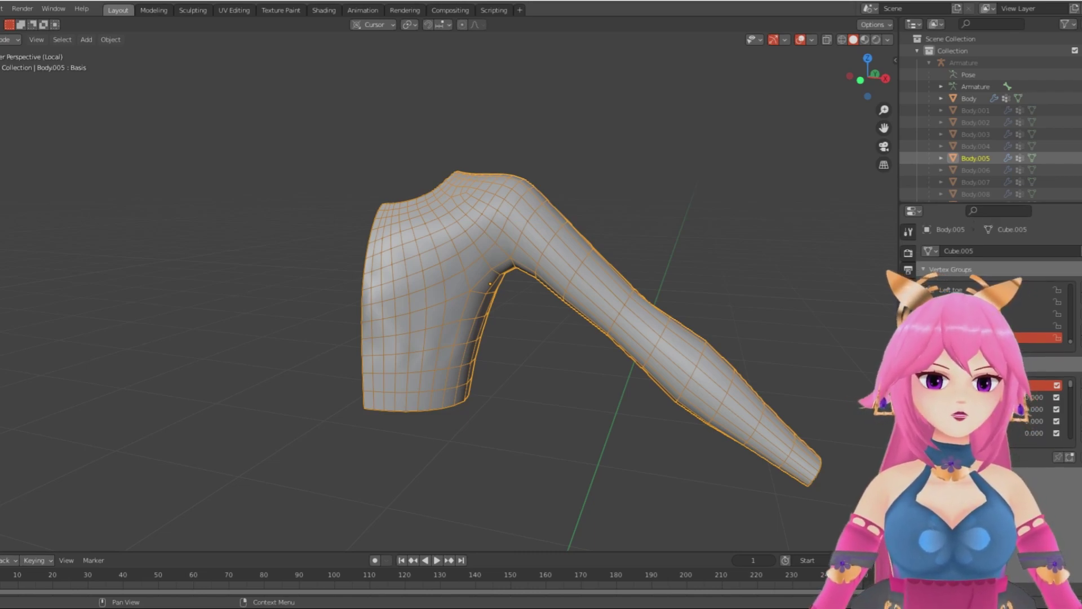
middle_click_drag(472, 338, 506, 331)
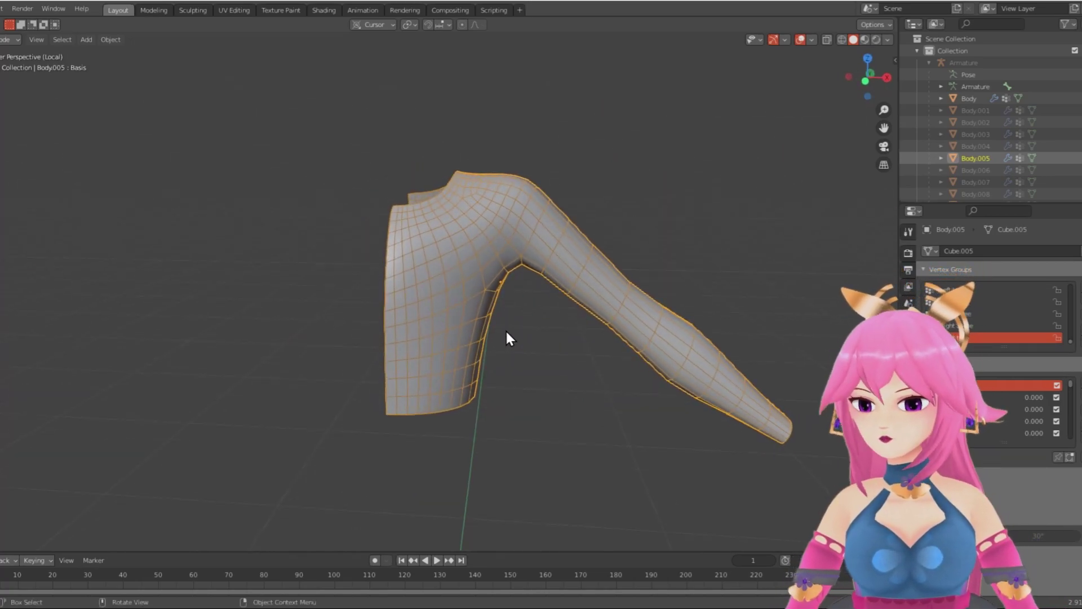
Step: Inspect the neckline edge loop of the shirt half in Edit Mode and return to Object Mode
scroll(476, 302, "up", 2)
key("Tab")
scroll(230, 145, "up", 2)
left_click(421, 159, "alt")
left_click(421, 159, "alt")
middle_click_drag(442, 162, 443, 265)
key("Tab")
Step: Show the shirt half from the front and add a Mirror modifier to it
key("KP_1")
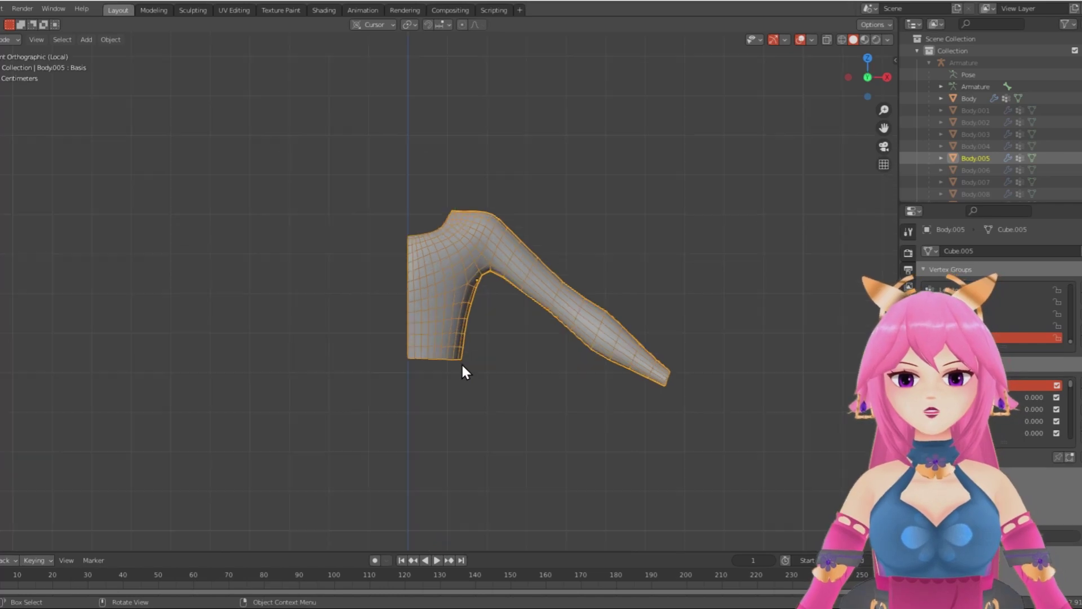
scroll(457, 340, "up", 2)
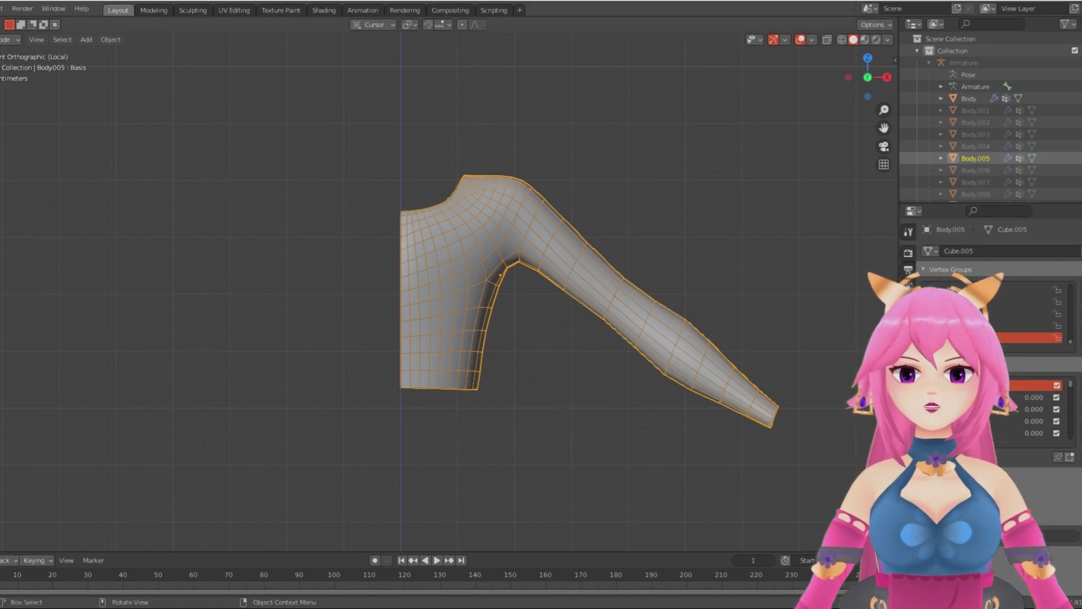
left_click(908, 354)
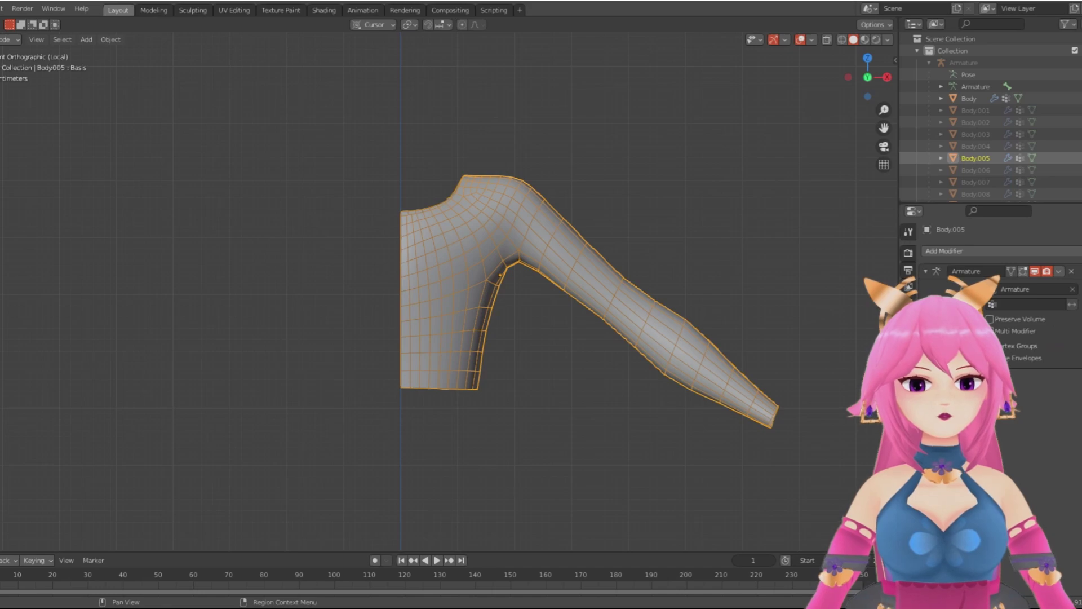
left_click(970, 249)
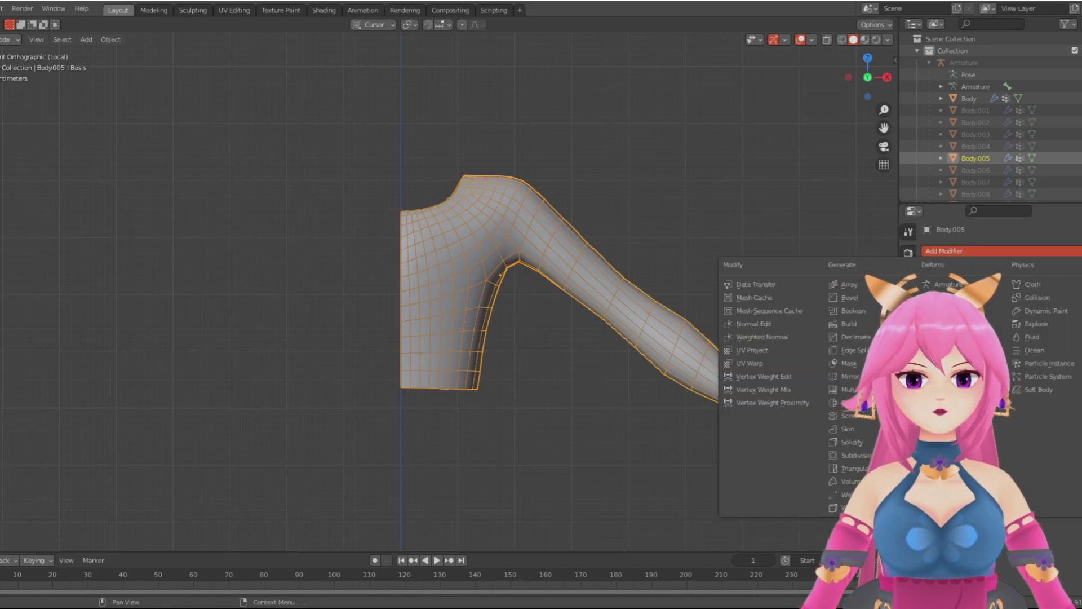
left_click(858, 376)
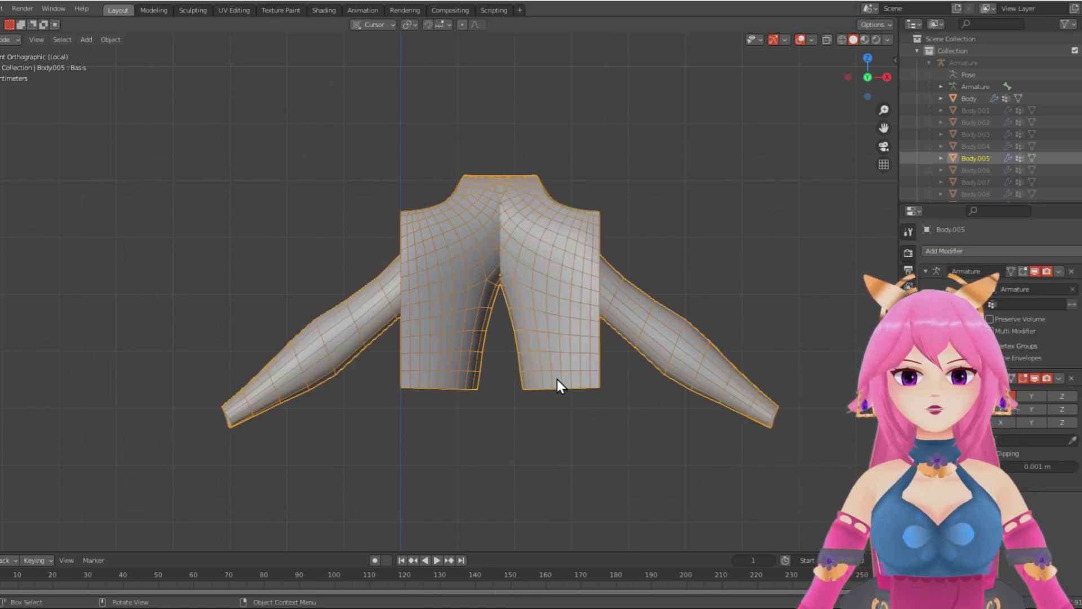
Step: Reveal the rest of the character, set Body.082 as the Mirror Object, and isolate the shirt again
key("KP_Divide")
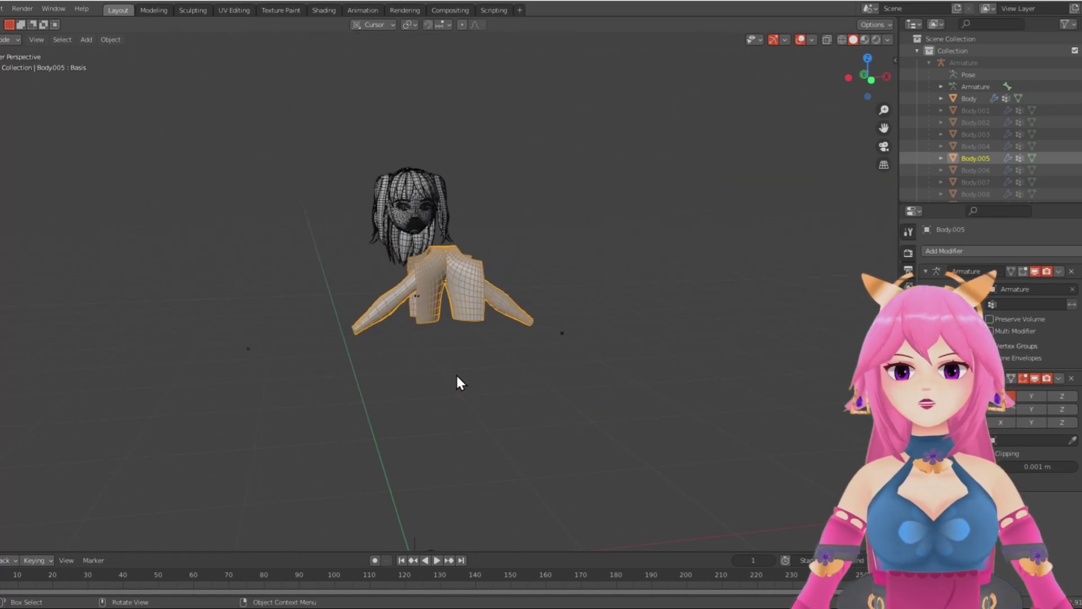
key("KP_Divide")
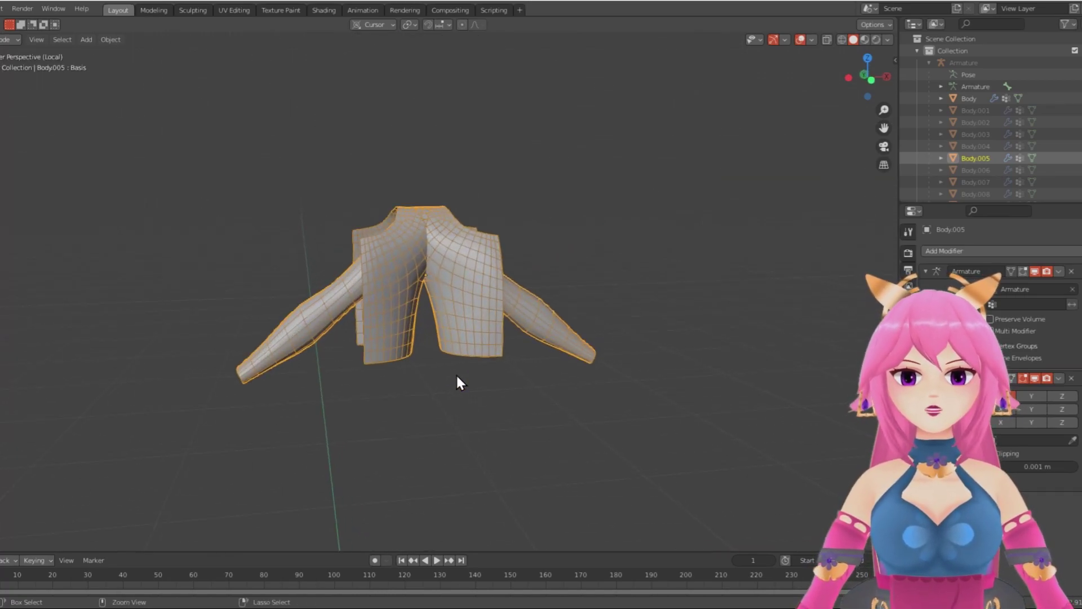
key("ctrl+h")
left_click(455, 374)
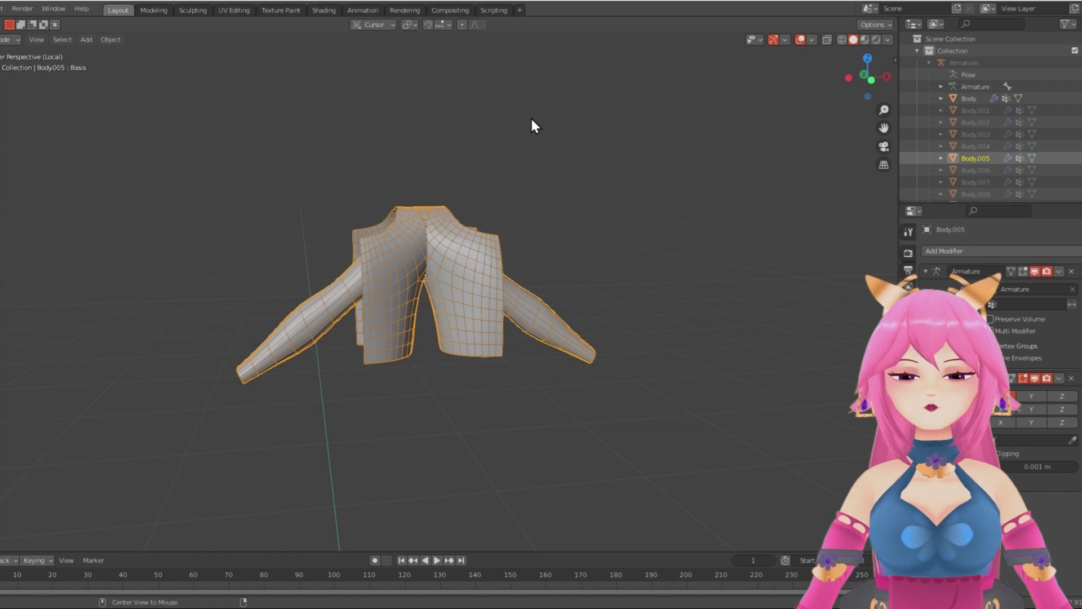
key("KP_Divide")
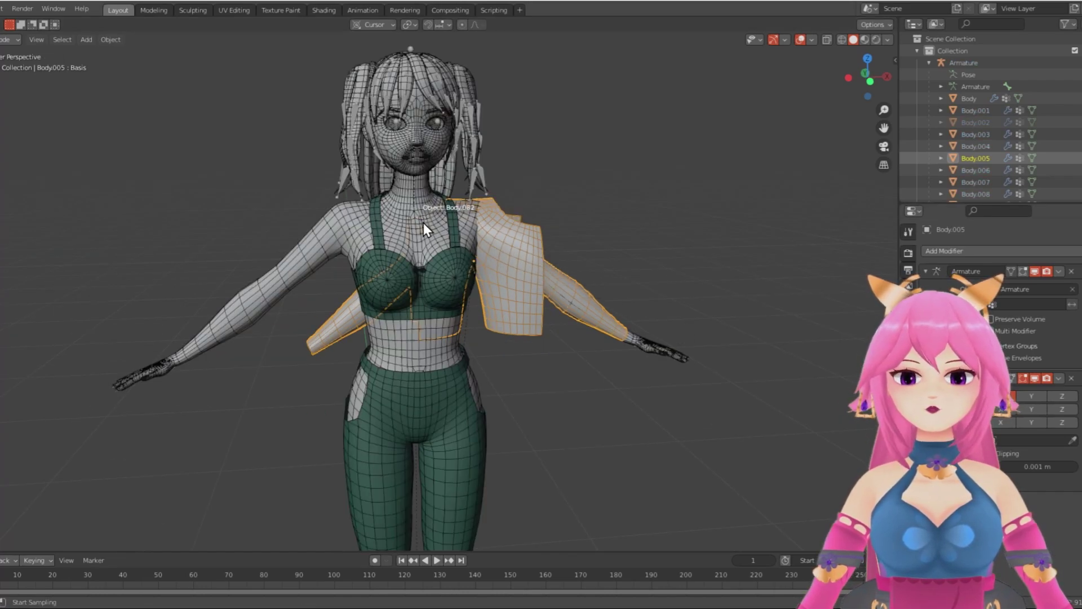
left_click(425, 220)
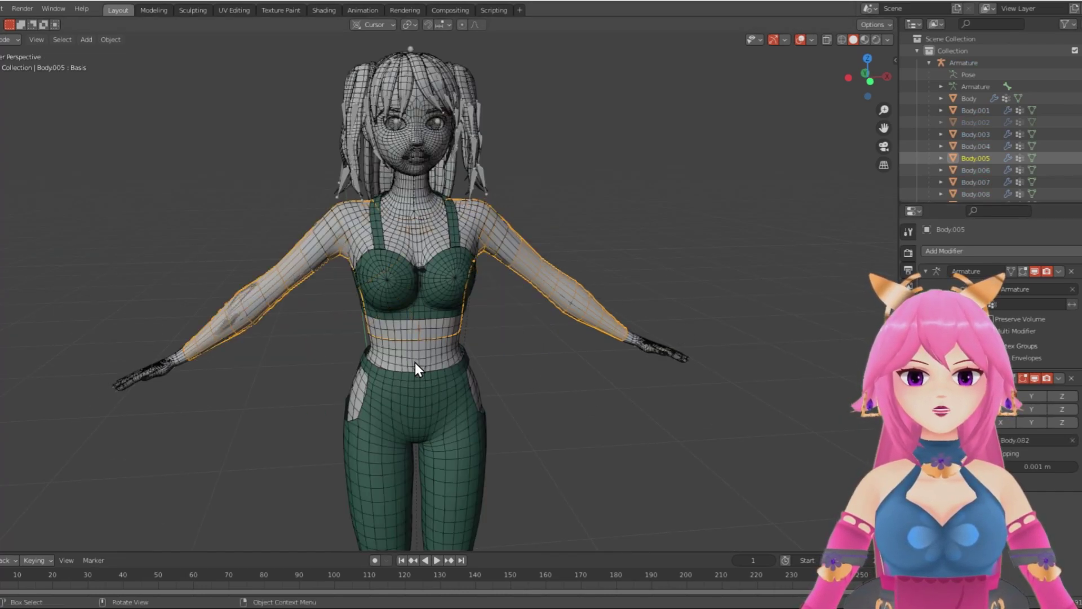
key("KP_Divide")
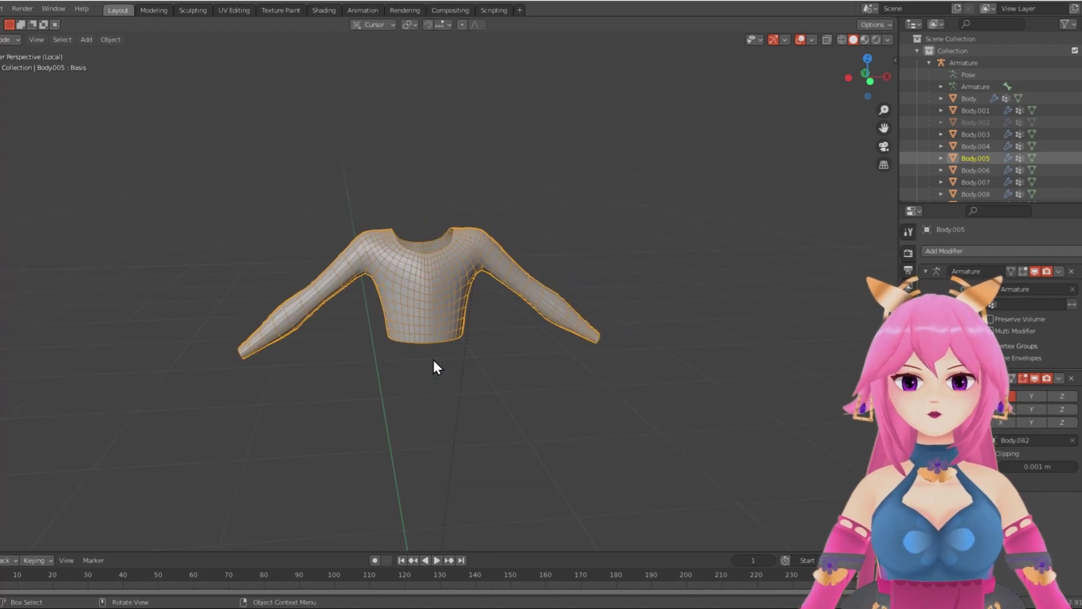
Step: Edge-slide the shirt's front centre edge loop slightly away from the mirror line to open a narrow gap
mouse_move(433, 359)
middle_mouse_down()
mouse_move(391, 364)
mouse_move(419, 366)
middle_mouse_up()
scroll(419, 366, "up", 4)
mouse_move(485, 337)
middle_mouse_down()
mouse_move(485, 444)
mouse_move(490, 345)
mouse_move(284, 313)
mouse_move(502, 326)
middle_mouse_up()
key("Tab")
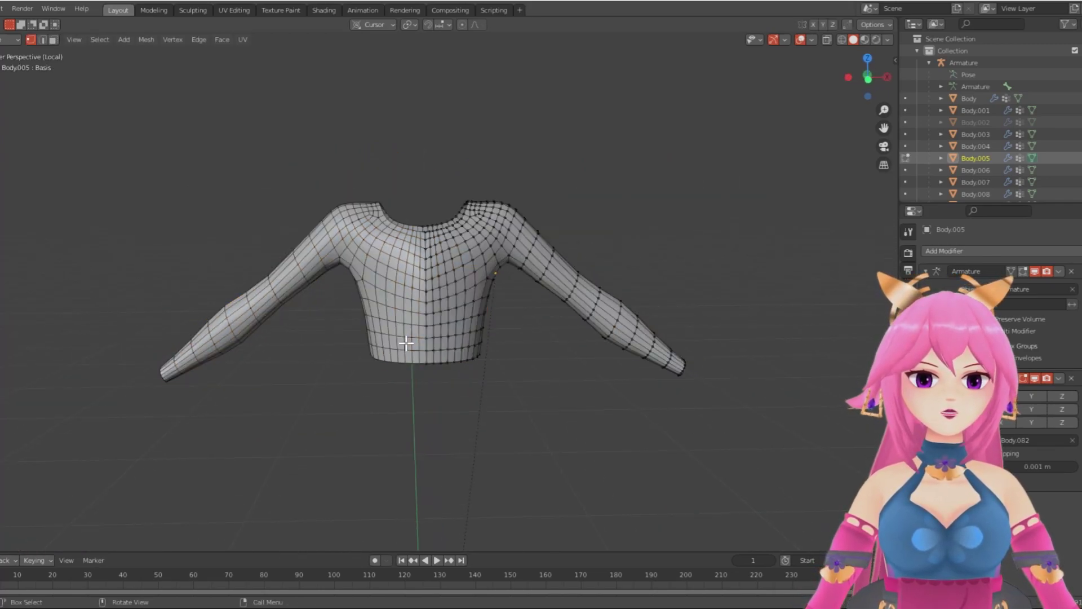
scroll(406, 346, "up", 2)
scroll(405, 345, "up", 2)
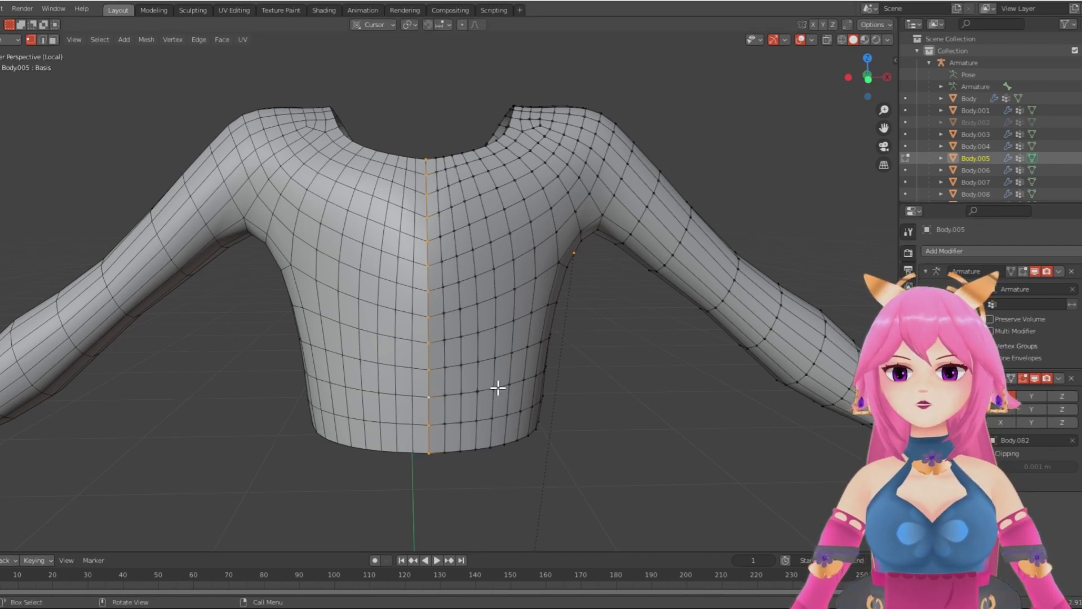
key("g")
key("g")
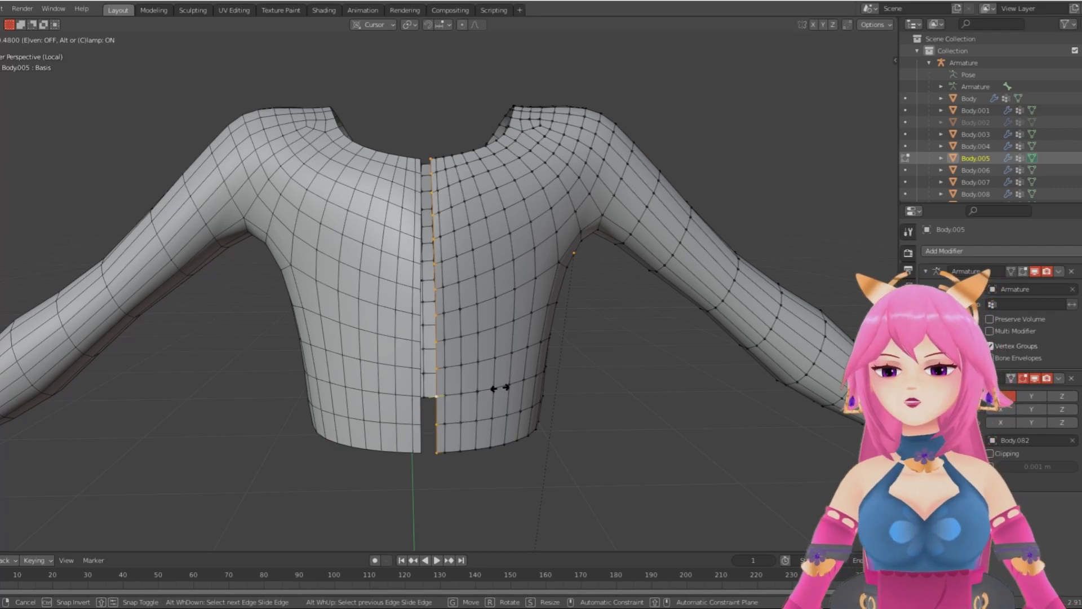
left_click(500, 388)
Step: With mirror Clipping enabled, move the centre back edge loop along the X axis onto the mirror line
scroll(585, 406, "down", 3)
middle_click_drag(585, 406, 558, 462)
middle_click_drag(577, 370, 493, 344)
scroll(519, 344, "up", 5)
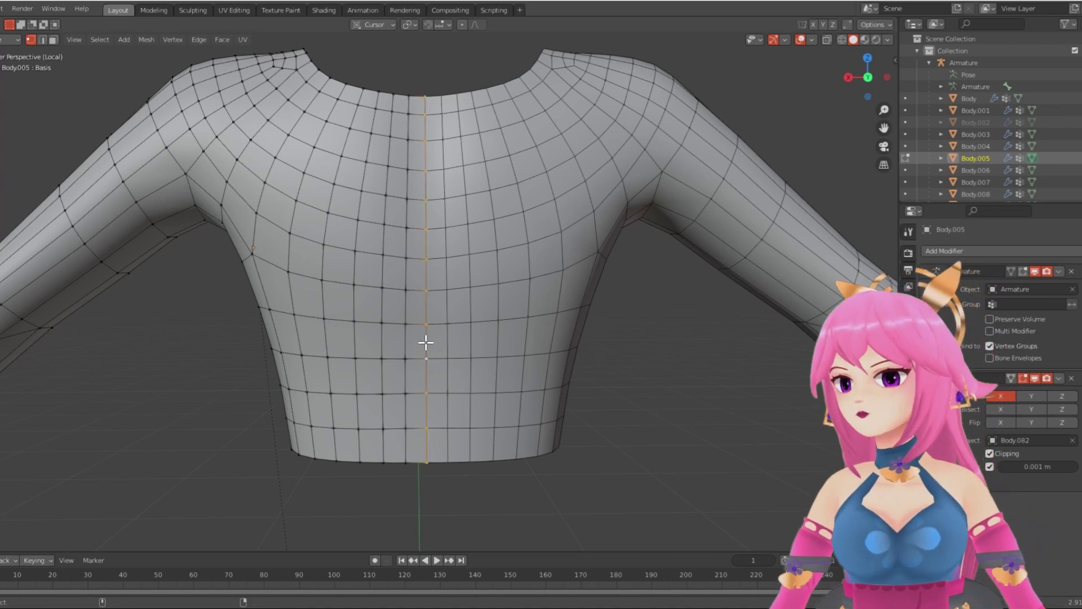
key("g")
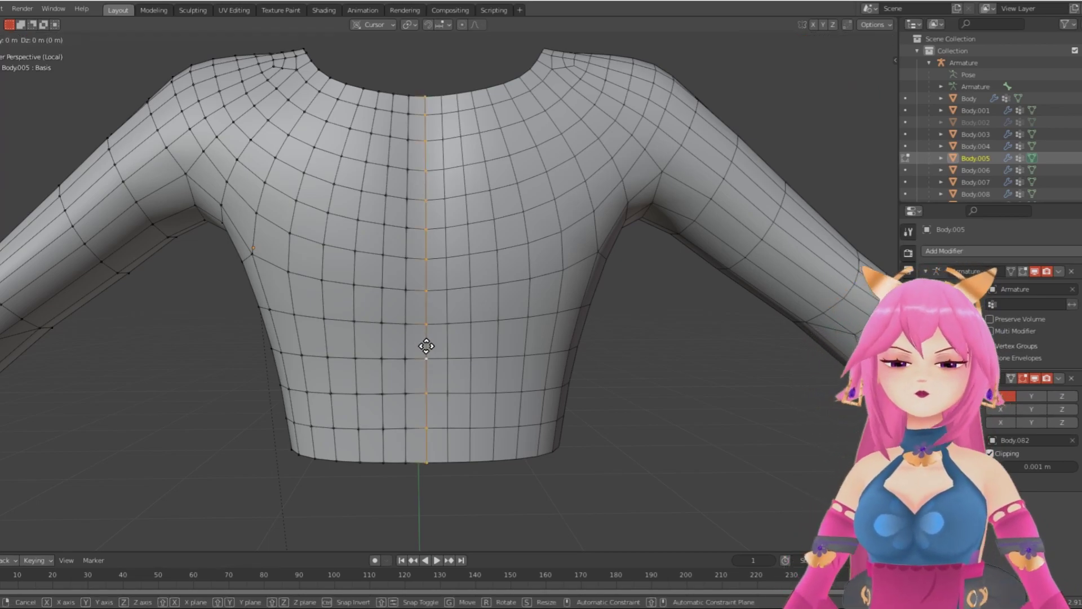
key("x")
left_click(418, 344)
scroll(615, 412, "down", 3)
middle_click_drag(615, 412, 606, 441)
mouse_move(394, 346)
middle_mouse_down()
mouse_move(558, 338)
mouse_move(628, 321)
middle_mouse_up()
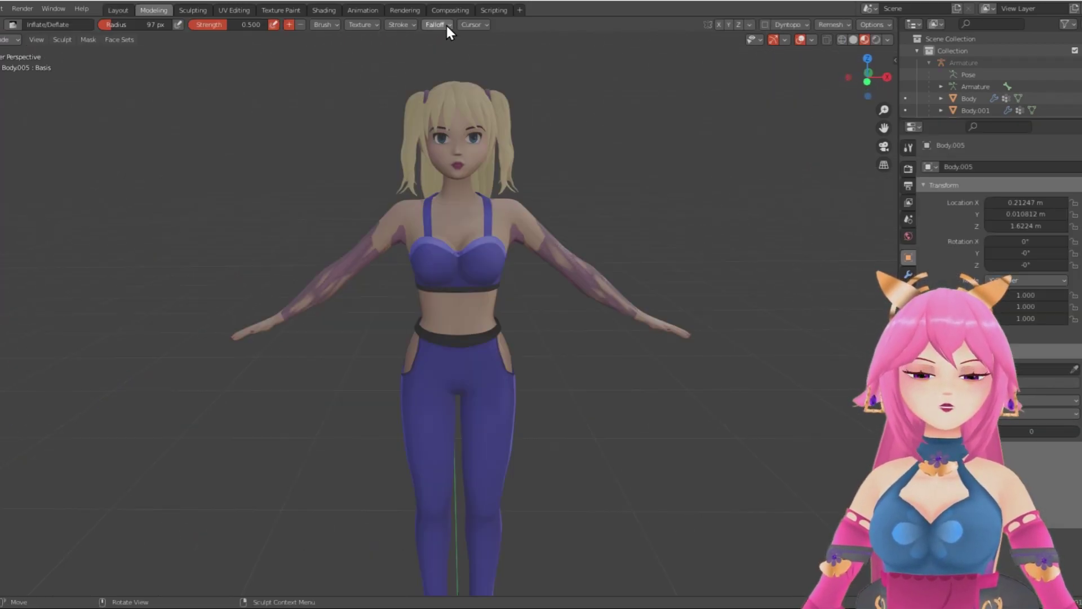
Step: Inflate the sleeve, shoulder and upper chest over the body with the Inflate/Deflate brush at strength 0.500
left_click(446, 24)
scroll(533, 297, "up", 3)
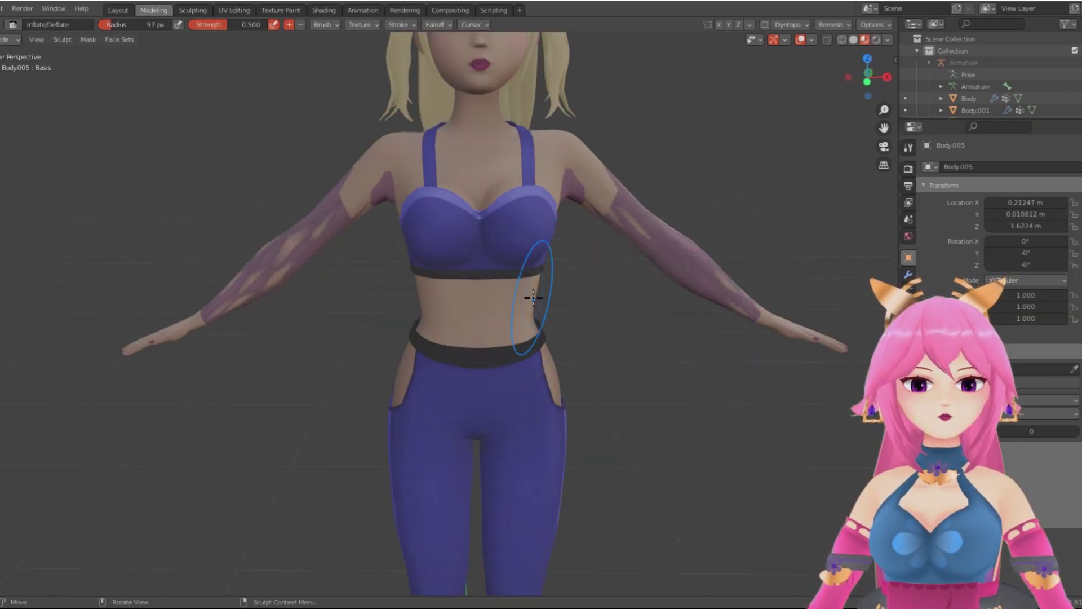
middle_click_drag(494, 280, 472, 276)
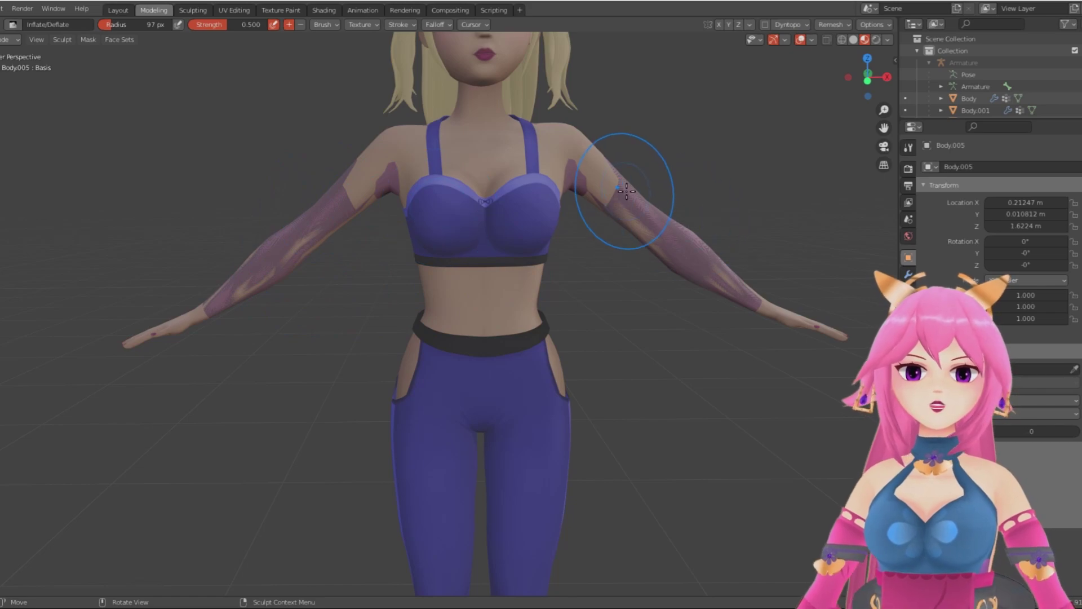
left_click_drag(626, 188, 709, 263)
mouse_move(598, 145)
left_mouse_down()
mouse_move(569, 136)
mouse_move(499, 156)
left_mouse_up()
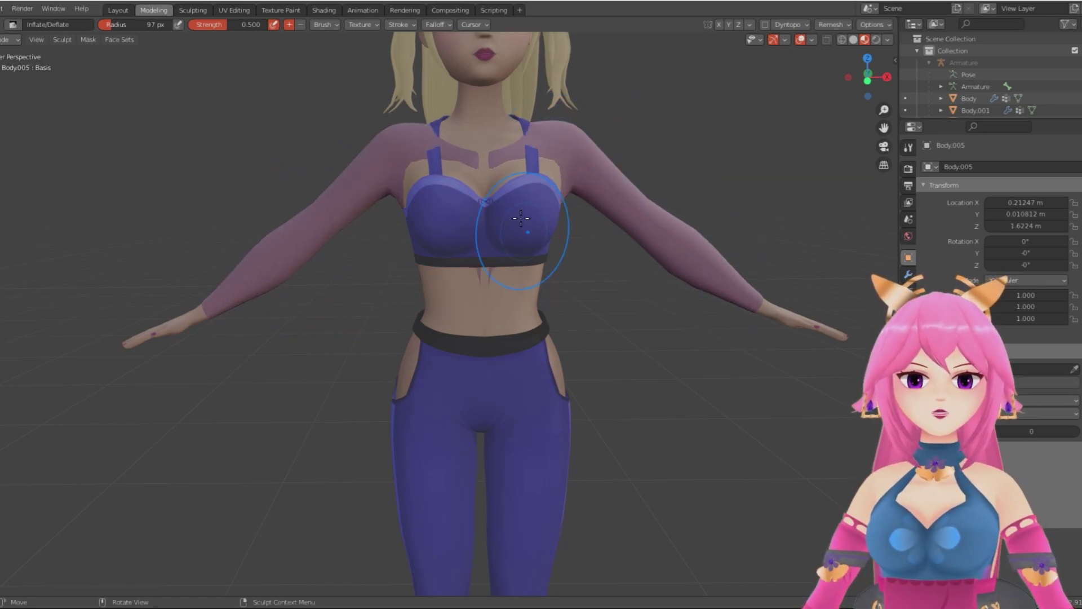
Step: Inflate the front of the top around the bra, from the lower ribs and centre edge up to the straps
mouse_move(545, 272)
left_mouse_down()
mouse_move(518, 276)
mouse_move(485, 255)
left_mouse_up()
mouse_move(486, 183)
left_mouse_down()
mouse_move(499, 164)
mouse_move(520, 162)
left_mouse_up()
left_click_drag(522, 262, 517, 272)
Step: Inflate the back of the top from the shoulder blades down to the ribs so it covers the skin and bra band
middle_click_drag(517, 272, 427, 271)
scroll(428, 271, "up", 4)
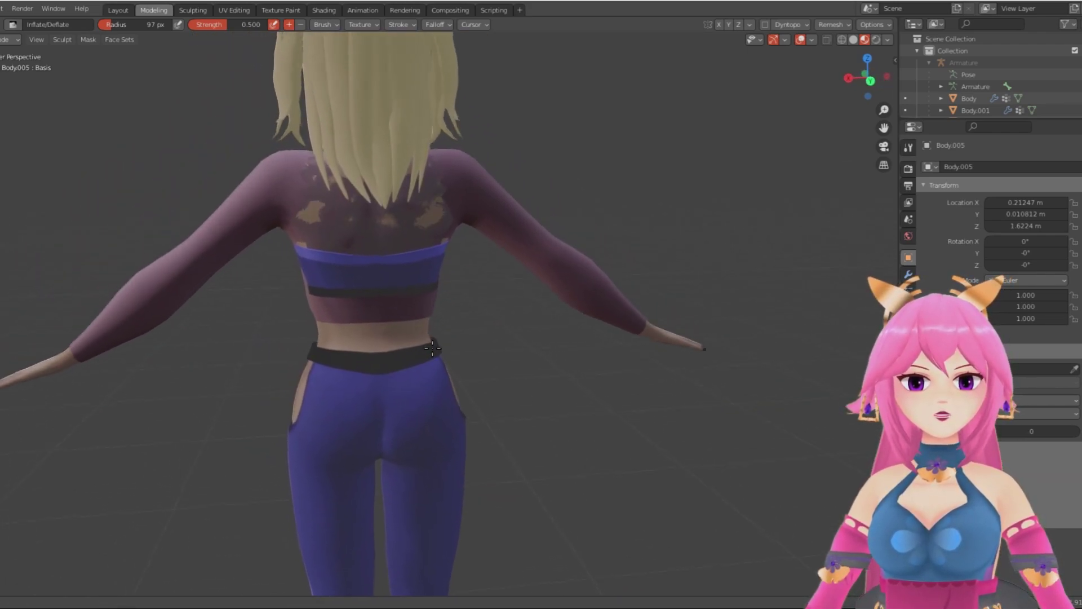
mouse_move(450, 181)
left_mouse_down()
mouse_move(389, 254)
mouse_move(326, 278)
left_mouse_up()
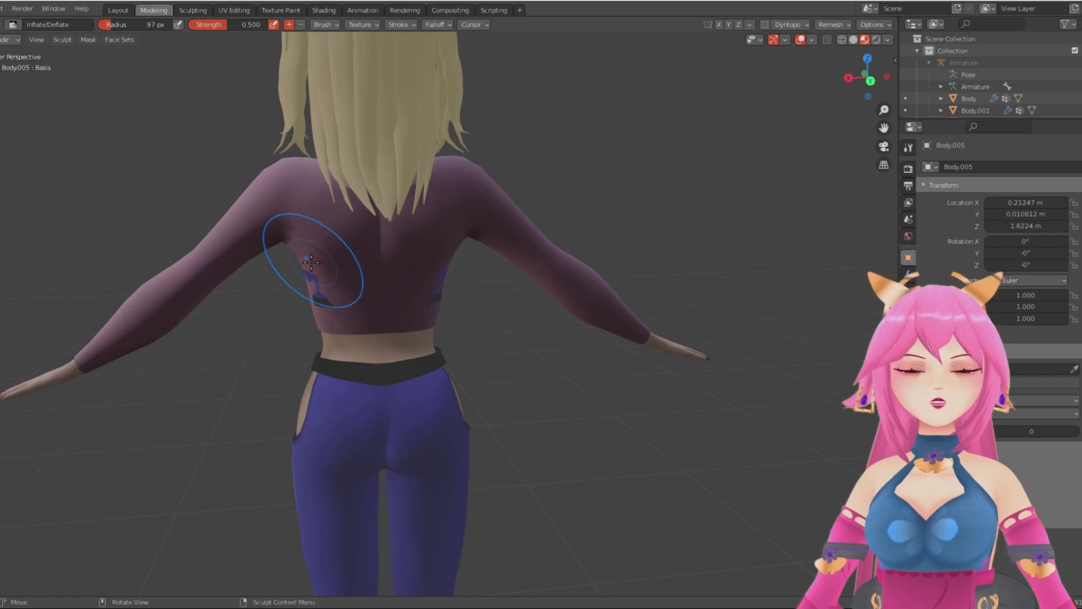
Step: Inflate the bust area of the top outward so the fabric covers the bra cups
middle_click_drag(377, 317, 453, 338)
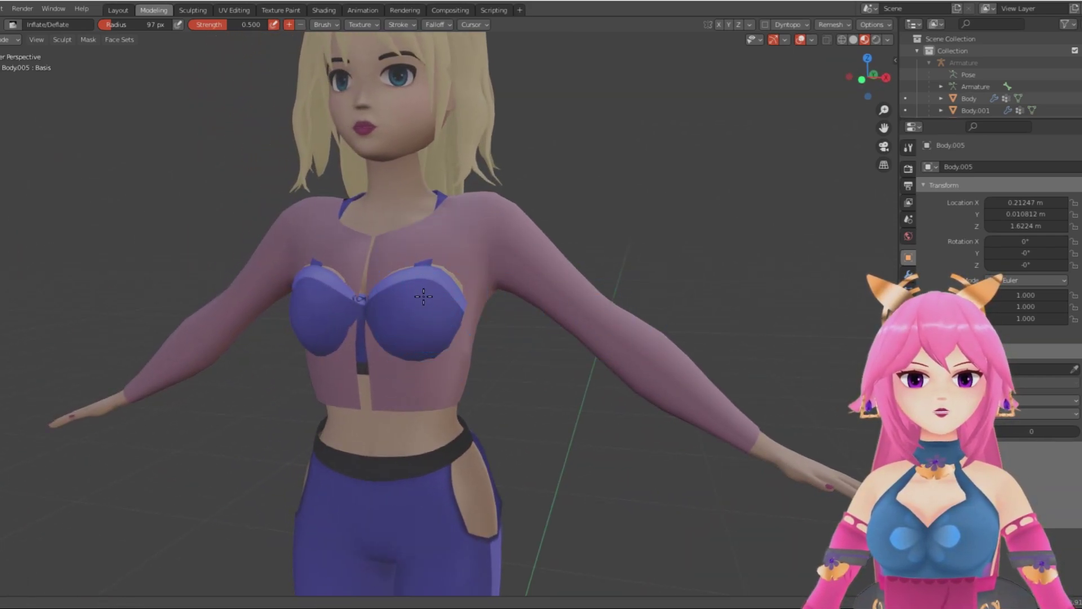
mouse_move(421, 312)
left_mouse_down()
mouse_move(412, 307)
mouse_move(454, 344)
mouse_move(418, 310)
left_mouse_up()
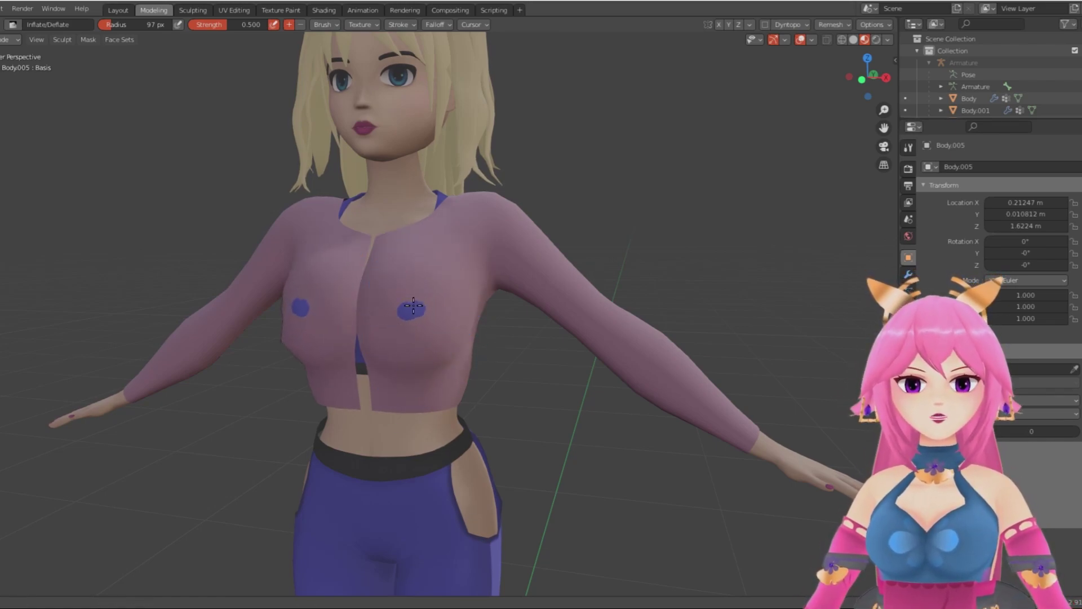
scroll(395, 320, "down", 2)
middle_click_drag(442, 338, 466, 338)
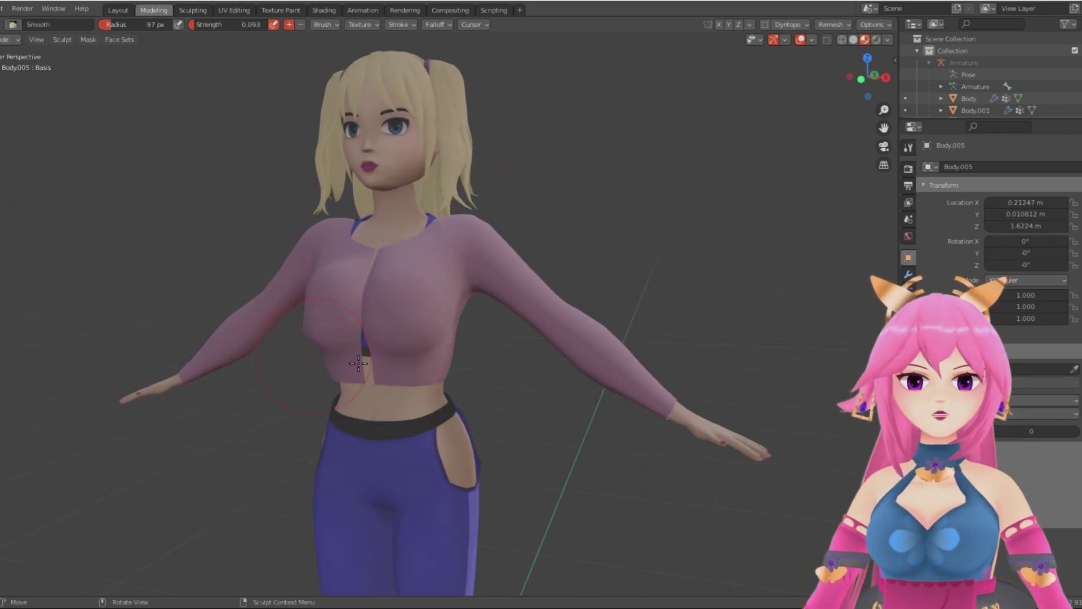
Step: Isolate the top and turn on the Wireframe overlay to inspect the sculpted bust topology
key("KP_Divide")
mouse_move(394, 366)
middle_mouse_down()
mouse_move(318, 369)
mouse_move(396, 358)
middle_mouse_up()
scroll(319, 369, "up", 3)
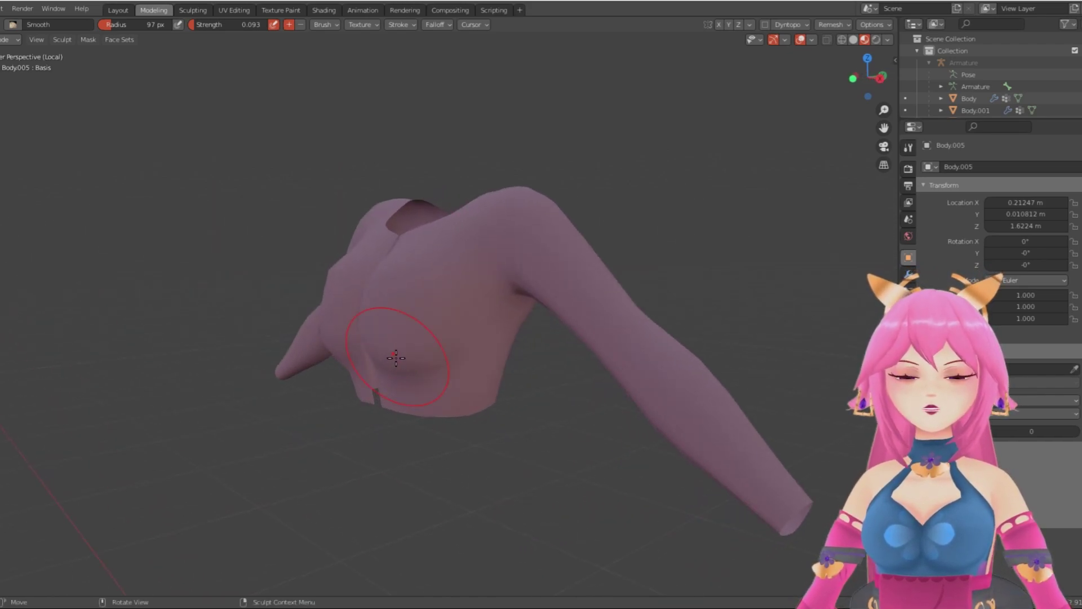
left_click(812, 40)
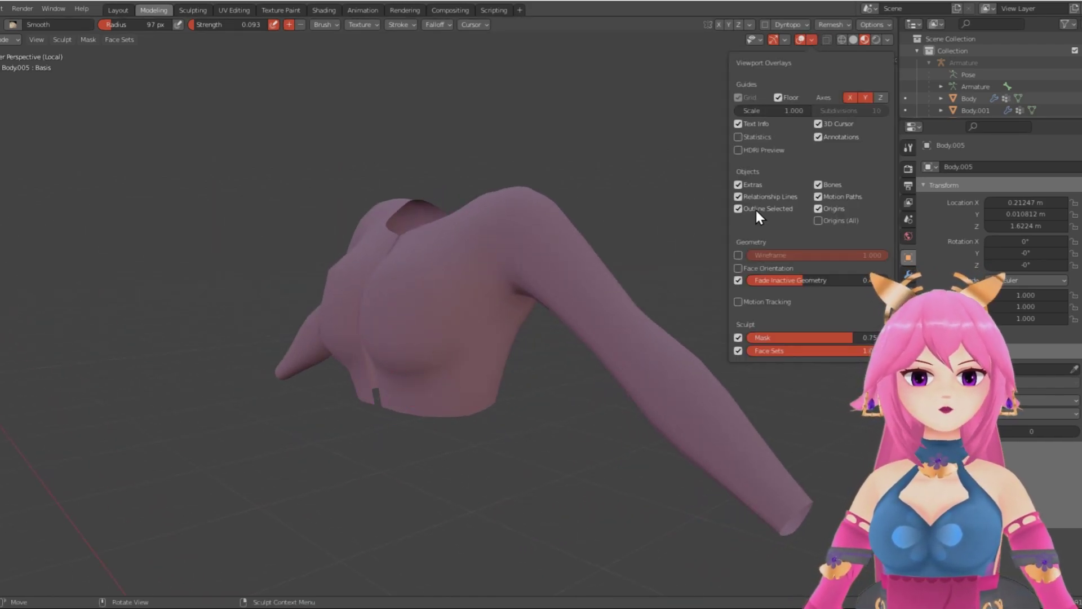
left_click(738, 255)
middle_click_drag(394, 324, 443, 322)
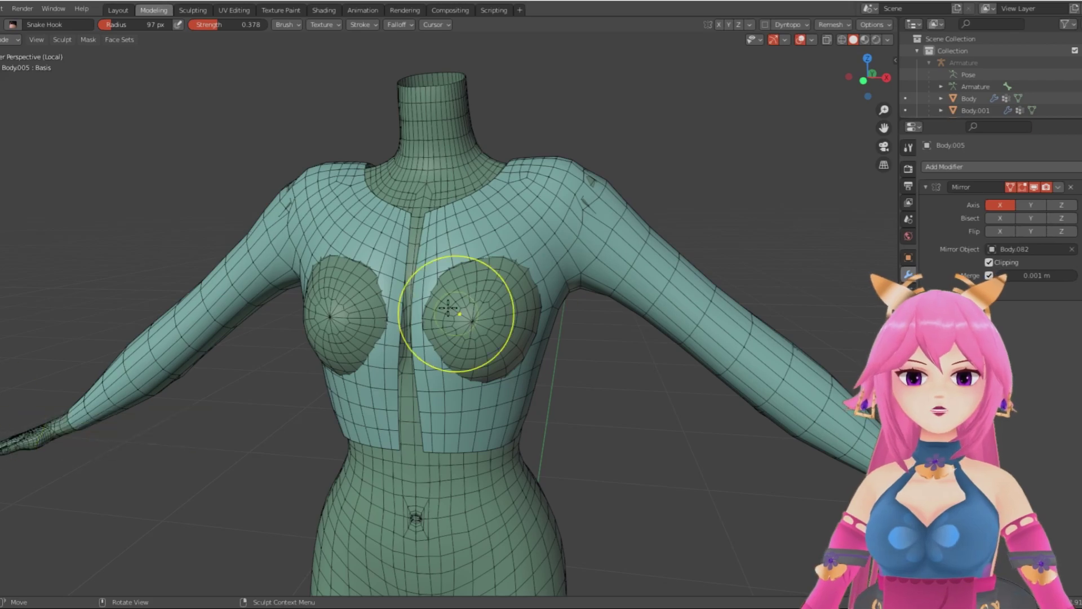
middle_click_drag(459, 333, 564, 282)
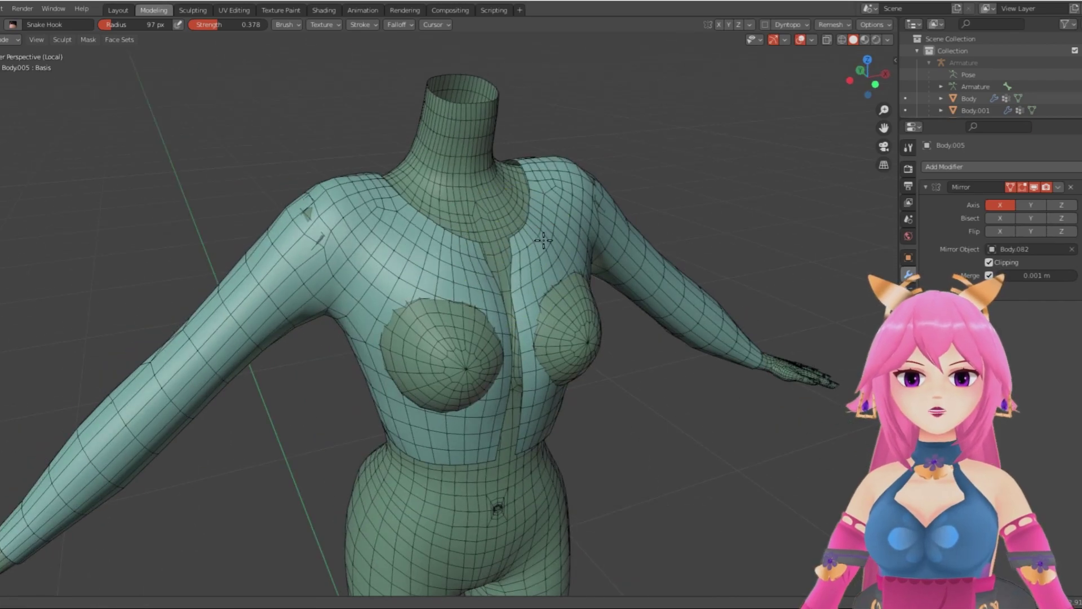
Step: Pull the fabric at the front of the top outward over the bust with the Snake Hook brush
scroll(707, 223, "up", 5)
left_click_drag(707, 224, 719, 218)
left_click_drag(113, 24, 125, 24)
left_click_drag(676, 199, 732, 189)
middle_click_drag(732, 189, 592, 197)
Step: Hide the mirrored half in the viewport and pull the front panel's open edge over the breast with a 184 px Snake Hook brush
left_click(1034, 187)
middle_click_drag(490, 242, 419, 248)
left_click_drag(363, 166, 402, 432)
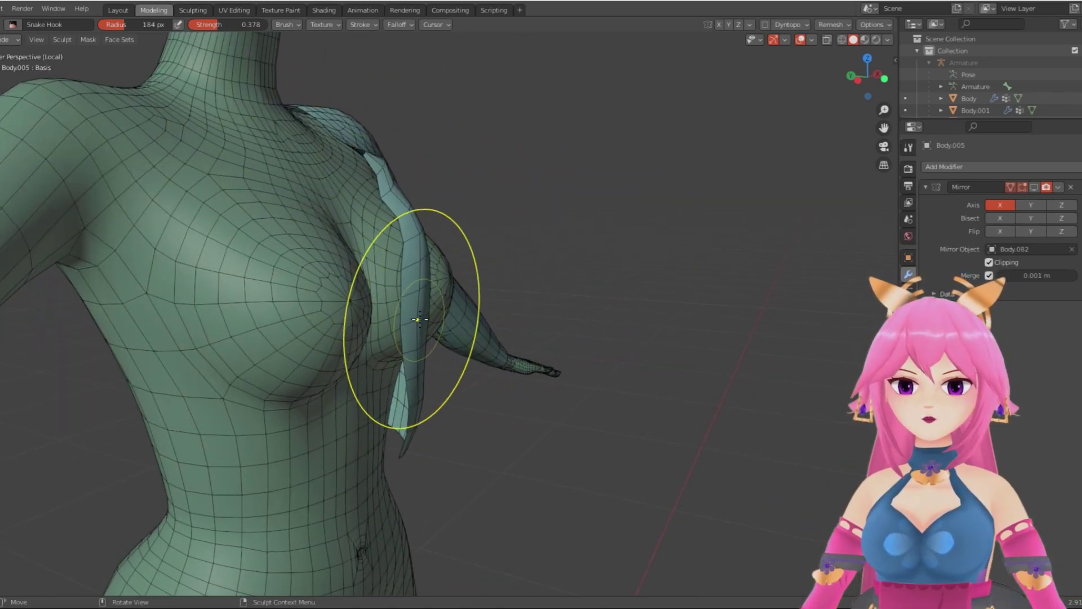
middle_click_drag(434, 290, 354, 341)
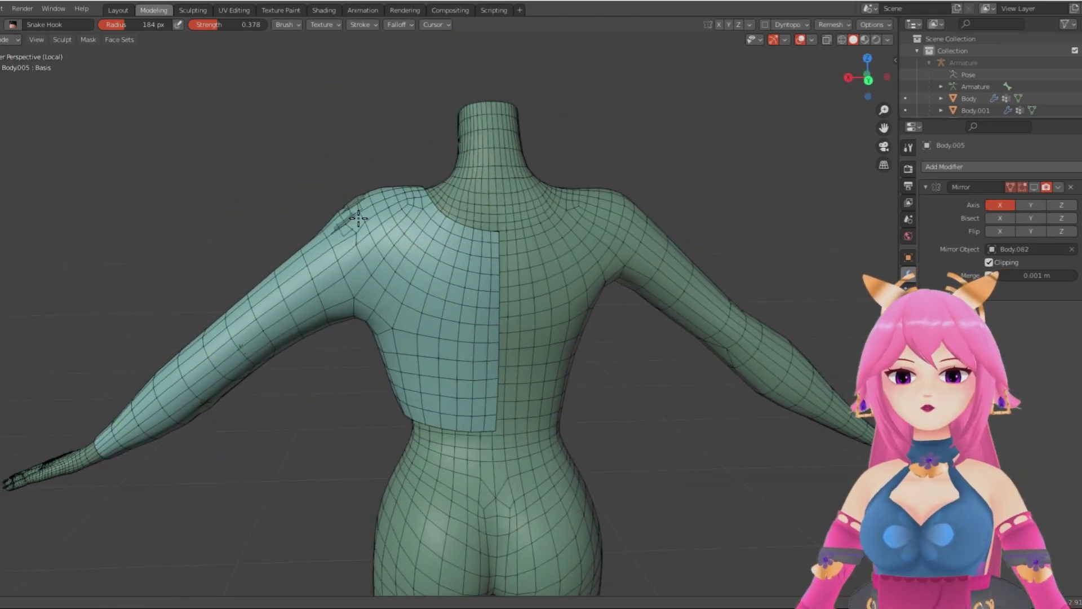
Step: Smooth the bust and open front edge of the top with the Smooth brush at a 65 px radius
middle_click_drag(374, 302, 556, 391)
mouse_move(423, 394)
middle_mouse_down()
mouse_move(304, 334)
mouse_move(431, 289)
middle_mouse_up()
key("shift+s")
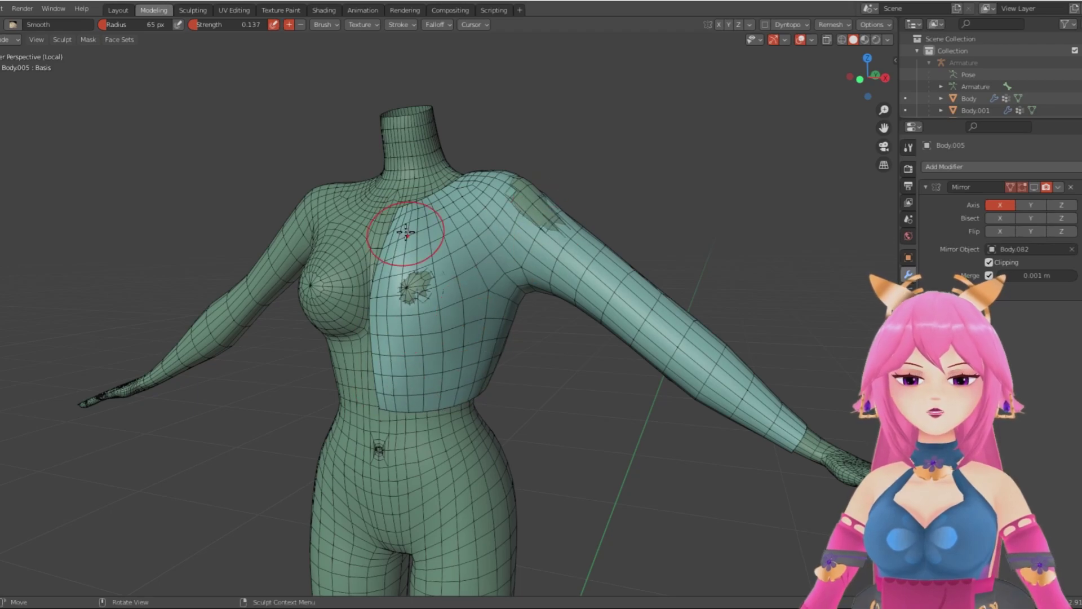
middle_click_drag(403, 241, 491, 369)
mouse_move(402, 148)
middle_mouse_down()
mouse_move(536, 220)
mouse_move(609, 198)
middle_mouse_up()
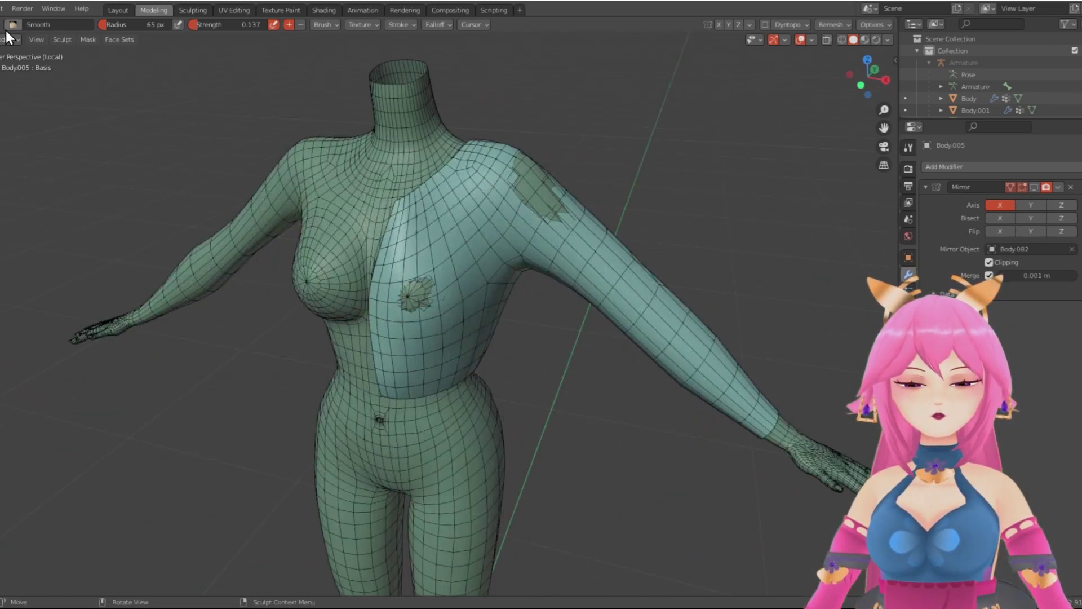
Step: Switch to Edit Mode, enable Proportional Editing and reposition a vertex on the top's open front edge
key("Tab")
scroll(395, 271, "up", 3)
middle_click_drag(338, 271, 372, 237)
left_click(462, 25)
middle_click_drag(473, 186, 428, 225)
left_click(366, 324)
key("g")
left_click(389, 329)
Step: Move vertices along the front edge outward from the breast, shifting the upper one vertically along Z
middle_click_drag(389, 328, 552, 226)
key("g")
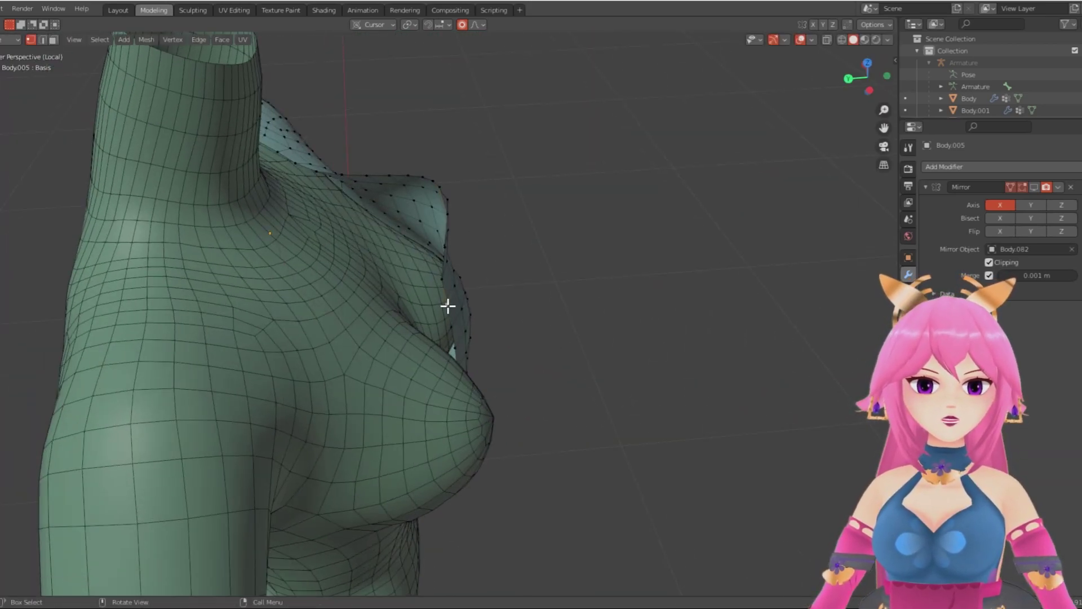
left_click(481, 229)
middle_click_drag(481, 229, 486, 181)
left_click(437, 335)
key("g")
left_click(477, 337)
left_click(463, 211)
key("g")
key("z")
left_click(466, 303)
Step: Reposition two vertices on the upper chest to even out the curve of the front panel
middle_click_drag(498, 286, 555, 324)
left_click(503, 271)
key("g")
left_click(533, 303)
left_click(505, 194)
key("g")
left_click(515, 213)
Step: Shape the upper front corner and chest around the breast by moving vertices with proportional sizes of about 0.20 and 0.05
left_click(452, 174)
middle_click_drag(452, 174, 401, 333)
left_click(371, 331)
key("g")
scroll(360, 310, "down", 6)
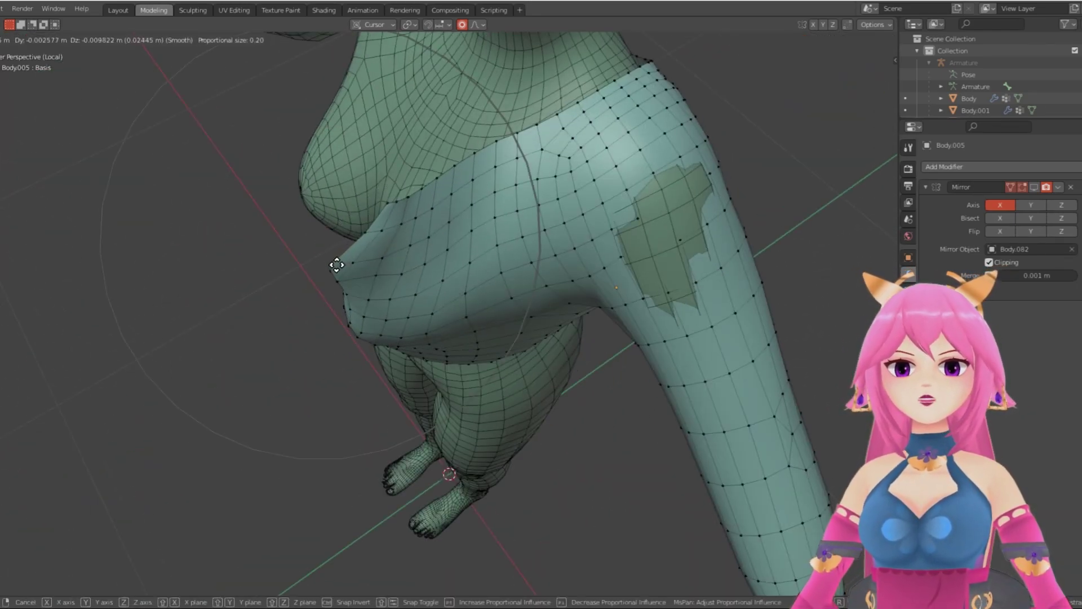
left_click(365, 288)
middle_click_drag(365, 288, 520, 278)
left_click(519, 278)
key("g")
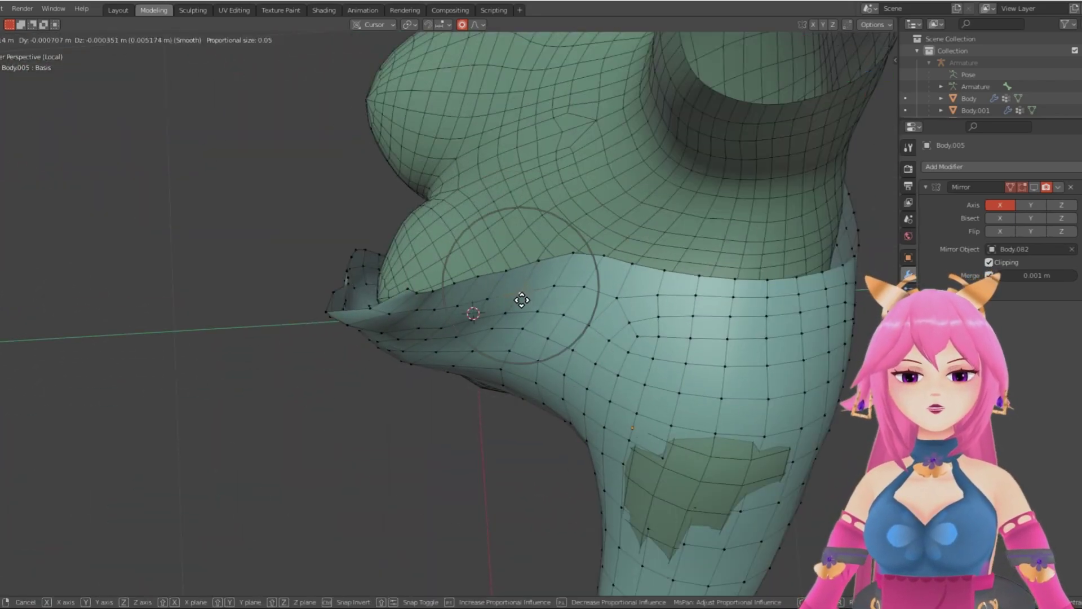
scroll(519, 299, "down", 4)
left_click(399, 358)
Step: Adjust the lower front edge and upper front corner by moving vertices with proportional sizes of about 0.10 and 0.09
middle_click_drag(399, 359, 367, 445)
key("g")
scroll(380, 452, "down", 5)
left_click(382, 458)
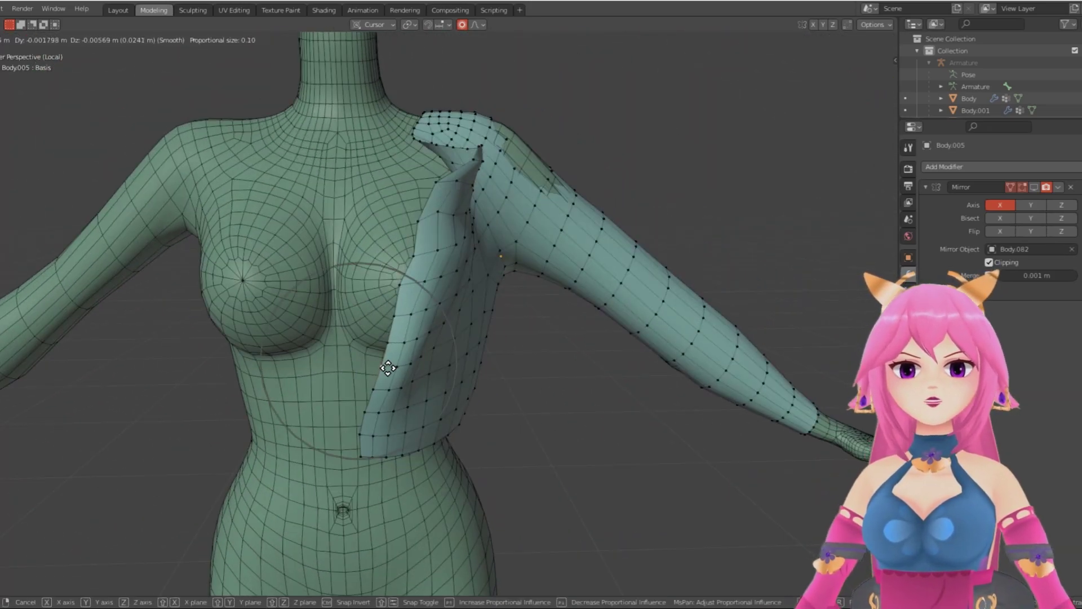
key("g")
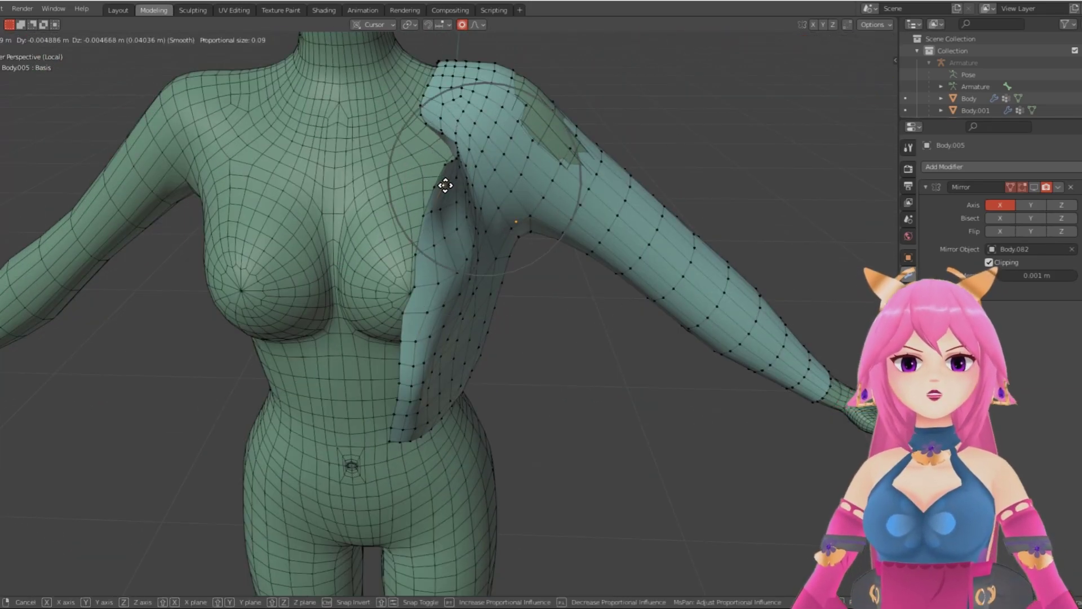
scroll(436, 282, "up", 5)
left_click(436, 280)
middle_click_drag(437, 239, 410, 275)
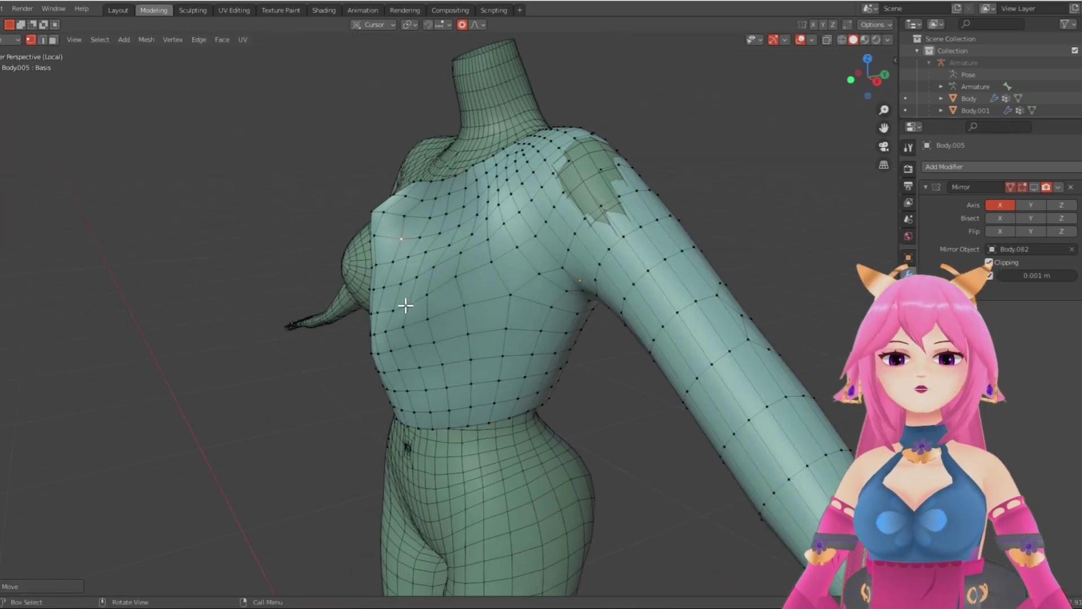
Step: Switch to Sculpt Mode and smooth the open front edge and its upper corner
left_click(4, 81)
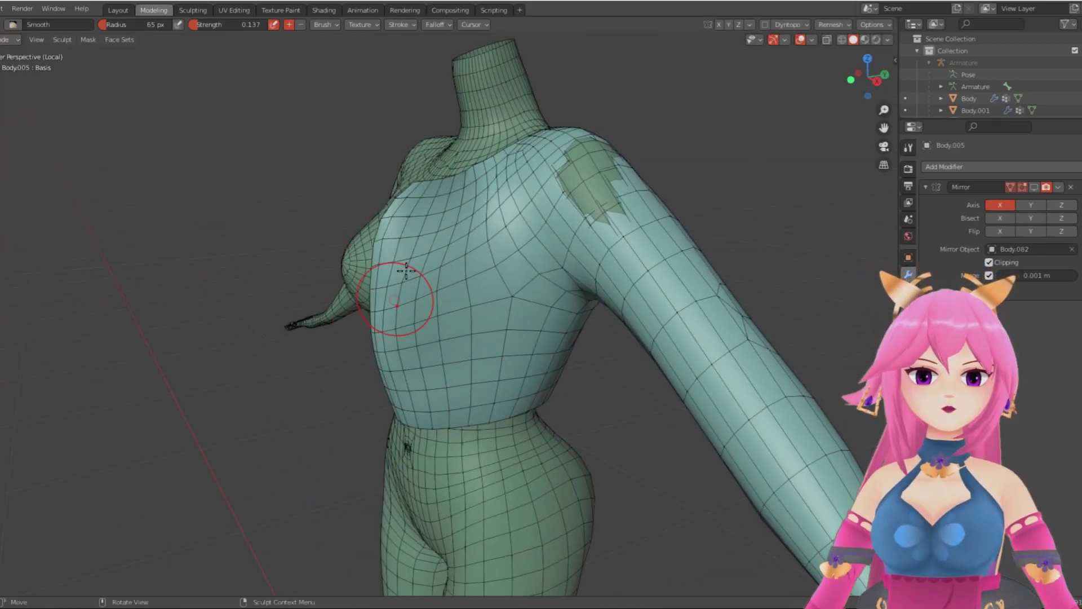
middle_click_drag(501, 368, 379, 293)
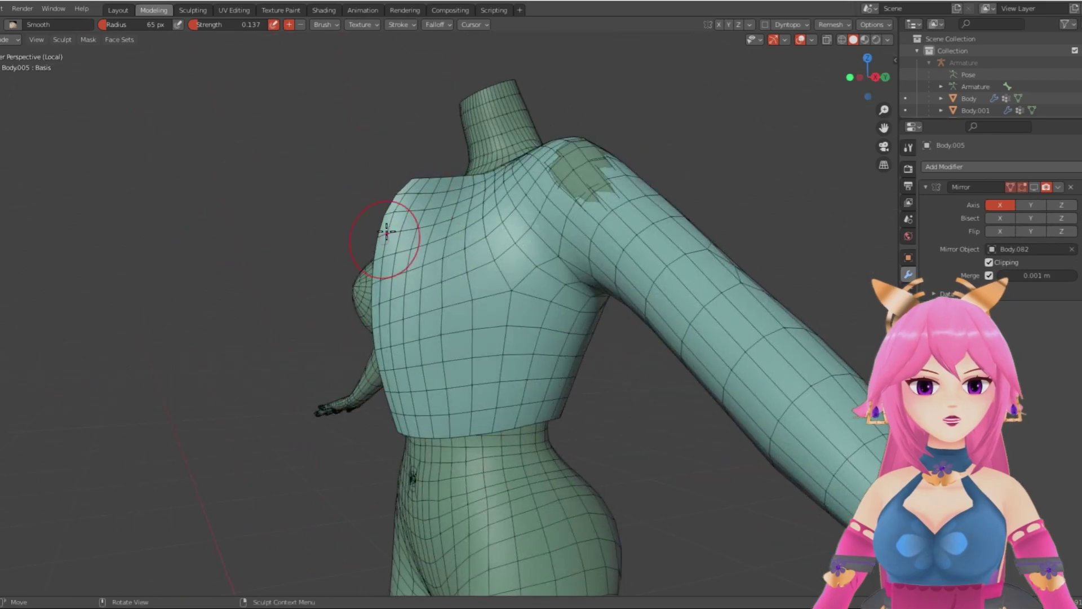
middle_click_drag(398, 435, 495, 426)
Step: Lift the fabric over the shoulder with the Elastic Deform brush so it covers the skin
key("g")
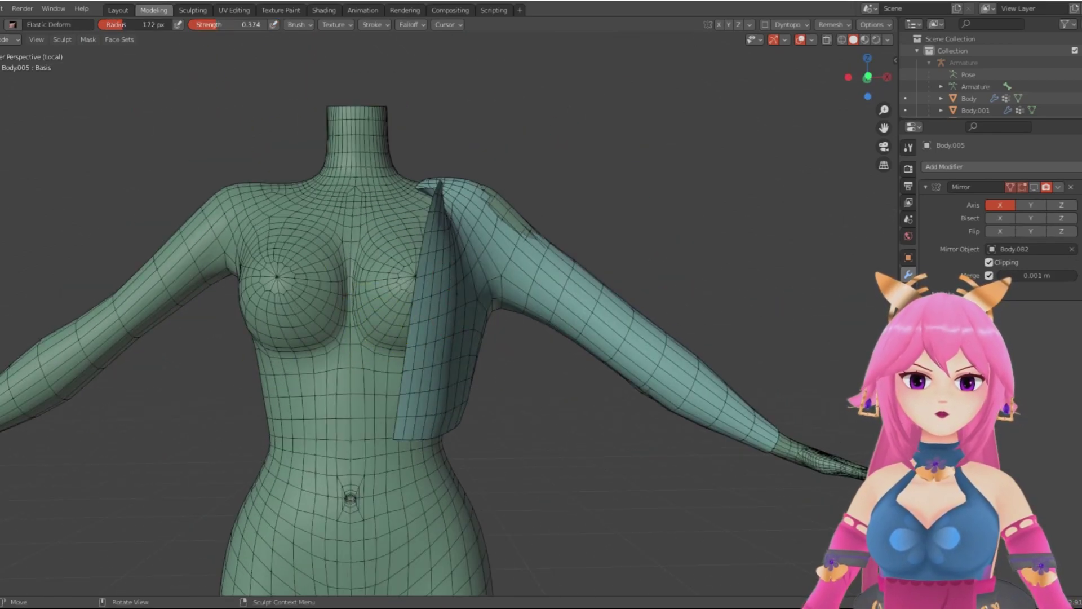
mouse_move(436, 232)
middle_mouse_down()
mouse_move(433, 382)
mouse_move(459, 435)
mouse_move(108, 369)
mouse_move(128, 375)
mouse_move(327, 287)
mouse_move(530, 184)
mouse_move(495, 411)
mouse_move(457, 318)
mouse_move(471, 366)
middle_mouse_up()
key("f")
left_click(189, 428)
left_click_drag(568, 141, 582, 135)
middle_click_drag(586, 169, 629, 62)
scroll(628, 62, "down", 2)
Step: Show the mirrored half in the viewport again and inspect the whole top
left_click(1034, 187)
scroll(525, 405, "down", 4)
left_click(865, 40)
scroll(503, 370, "up", 5)
middle_click_drag(503, 370, 474, 378)
scroll(192, 360, "up", 1)
scroll(192, 361, "down", 5)
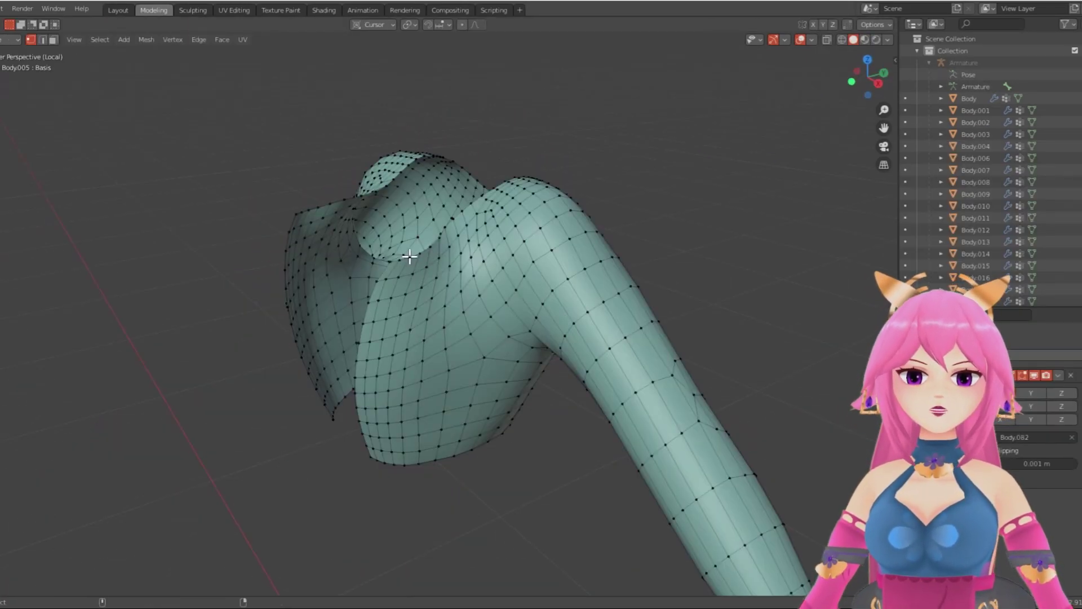
Step: Extrude the neckline edge upward along Z twice, the second time by about 0.024 m, to form a standing collar
middle_click_drag(409, 257, 451, 314)
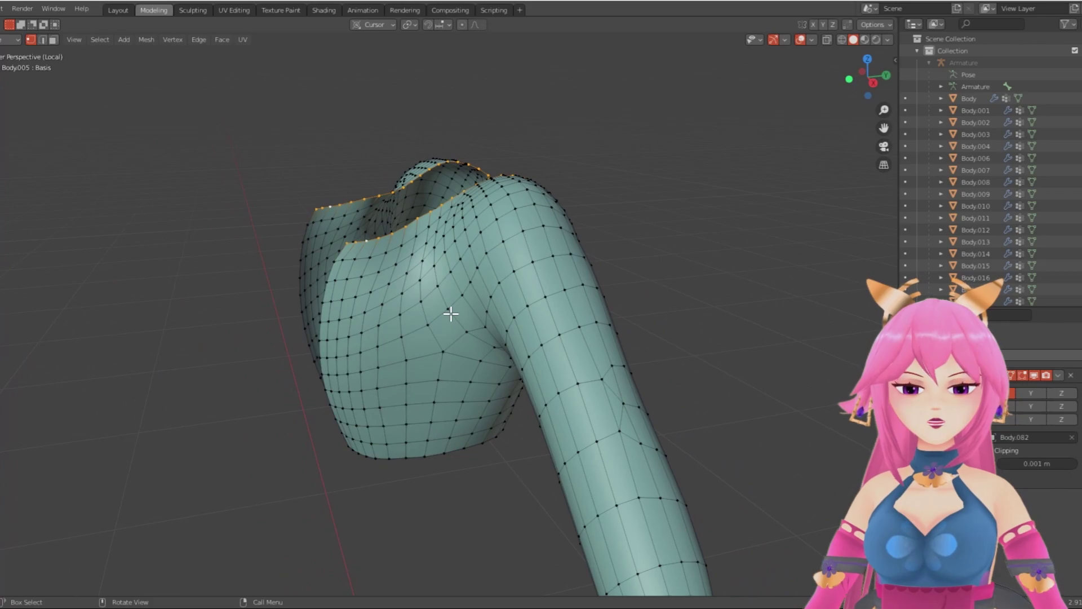
key("g")
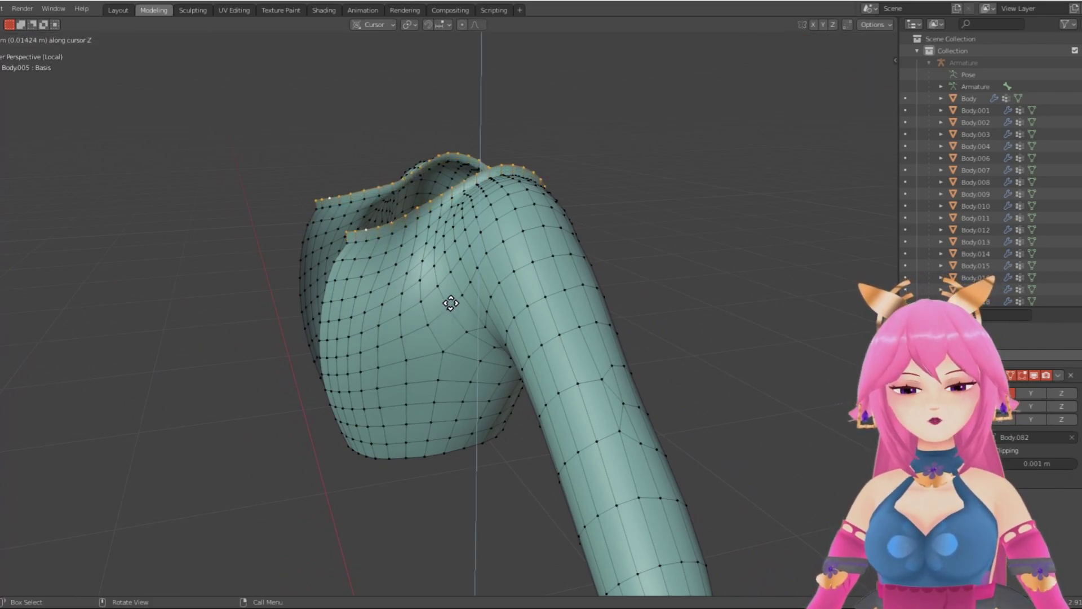
left_click(451, 298)
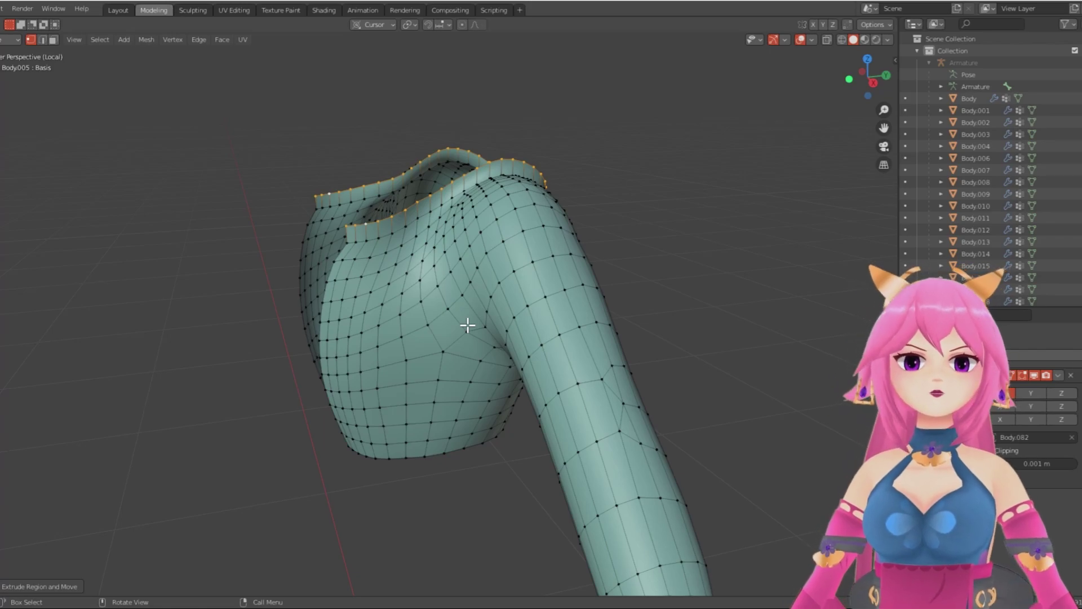
key("e")
key("z")
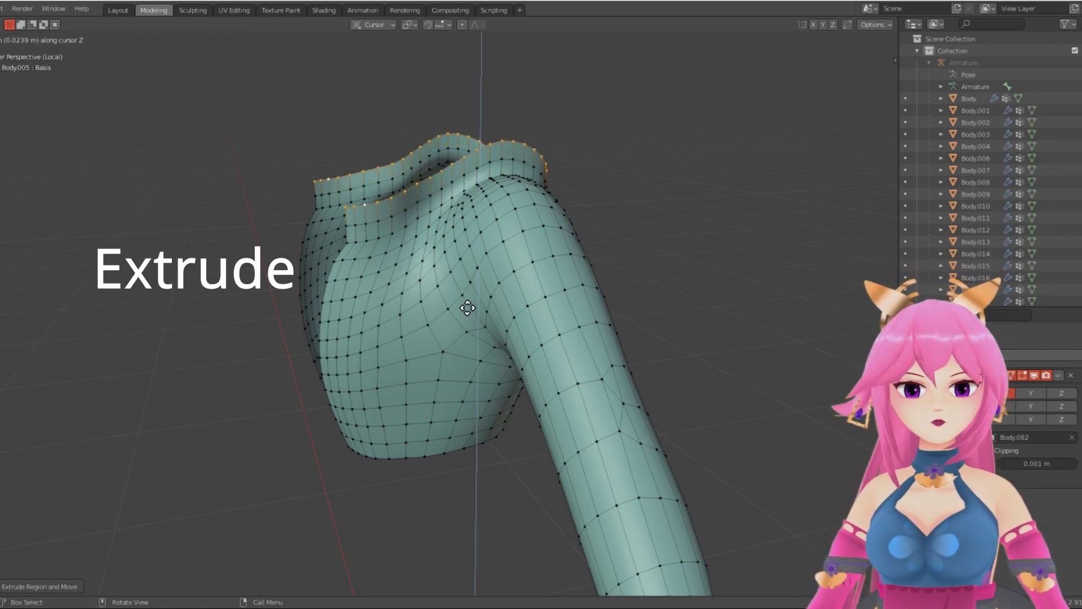
left_click(468, 308)
Step: Straighten the front end of the collar by moving its base vertex forward and sliding the middle vertex along its edge
middle_click_drag(474, 310, 587, 341)
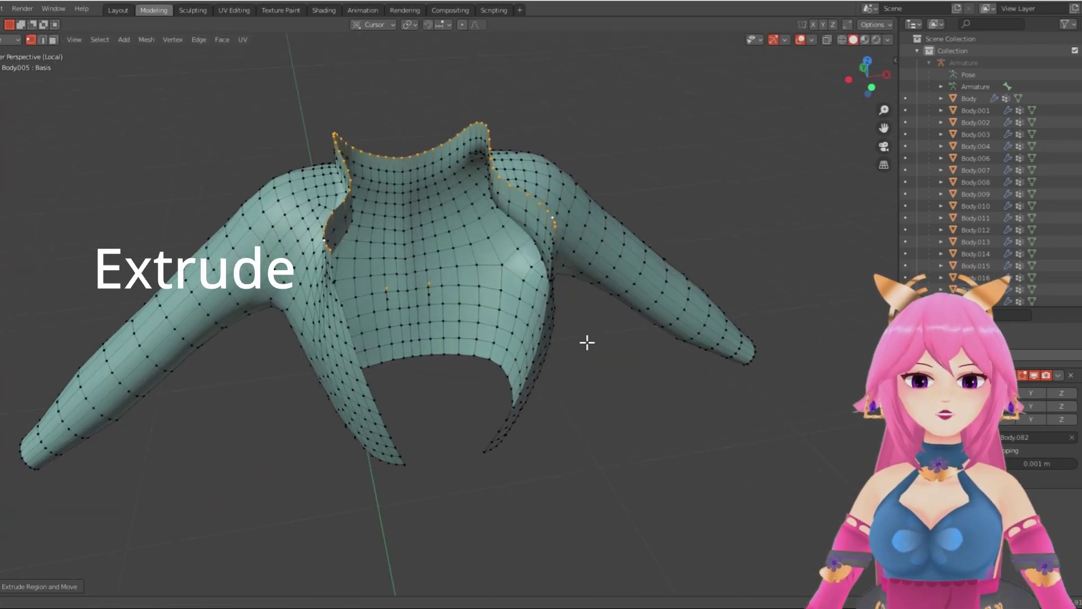
scroll(517, 332, "up", 3)
middle_click_drag(516, 333, 357, 235)
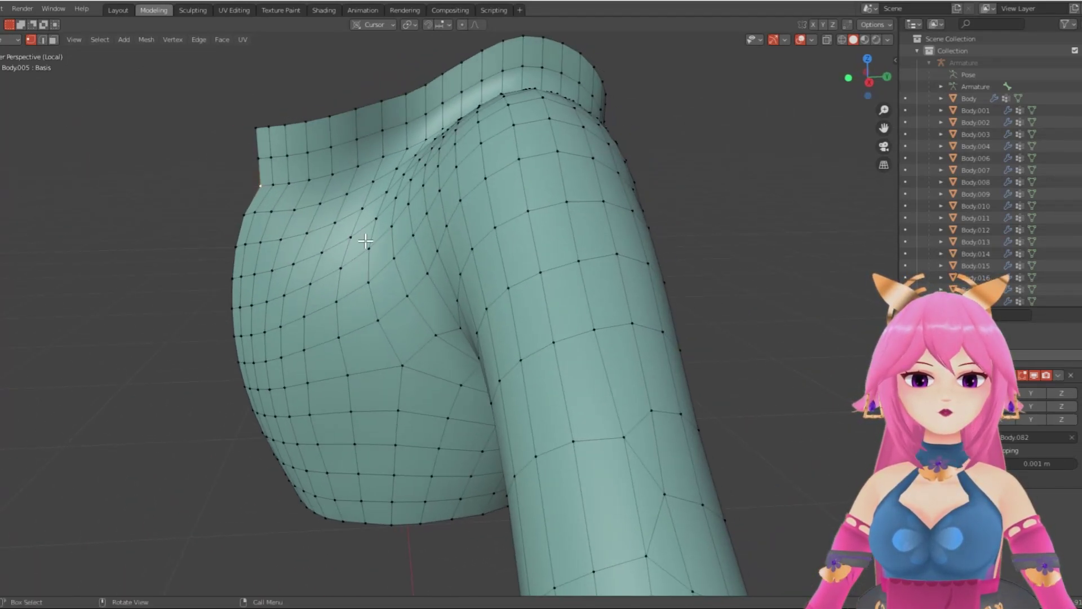
key("g")
left_click(359, 239)
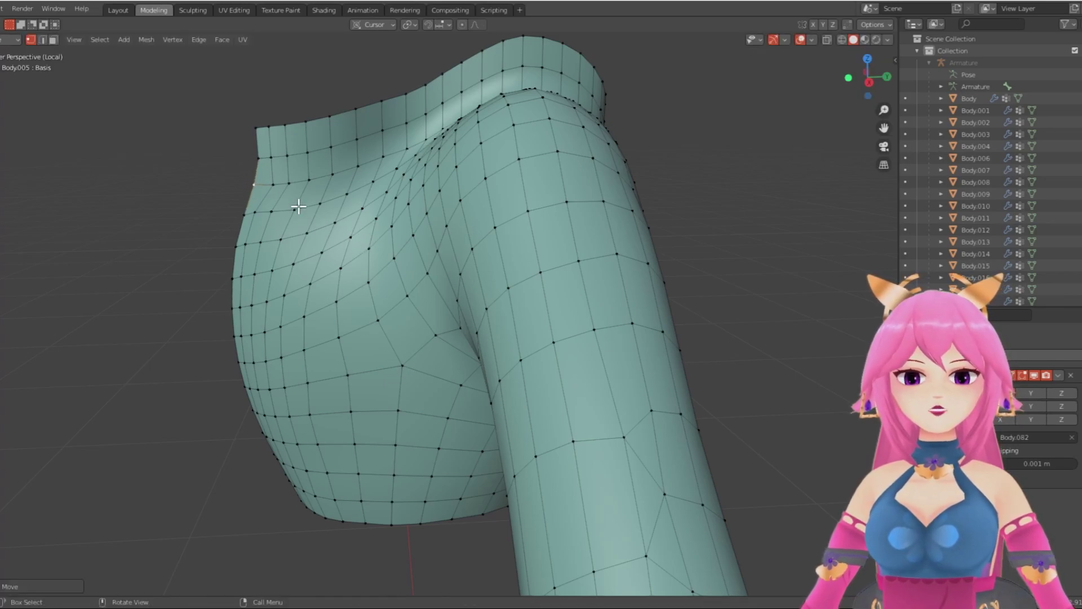
key("g")
key("g")
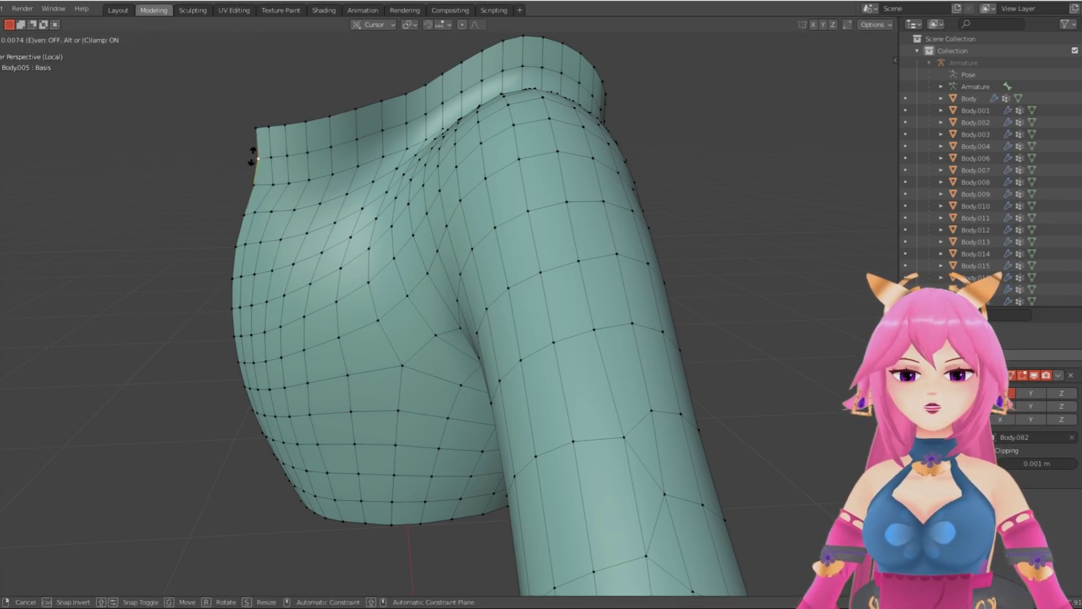
left_click(250, 157)
Step: Round off the collar's upper front corner by moving its rim vertices inward and down
key("g")
left_click(253, 125)
key("g")
left_click(262, 134)
key("g")
left_click(273, 134)
key("g")
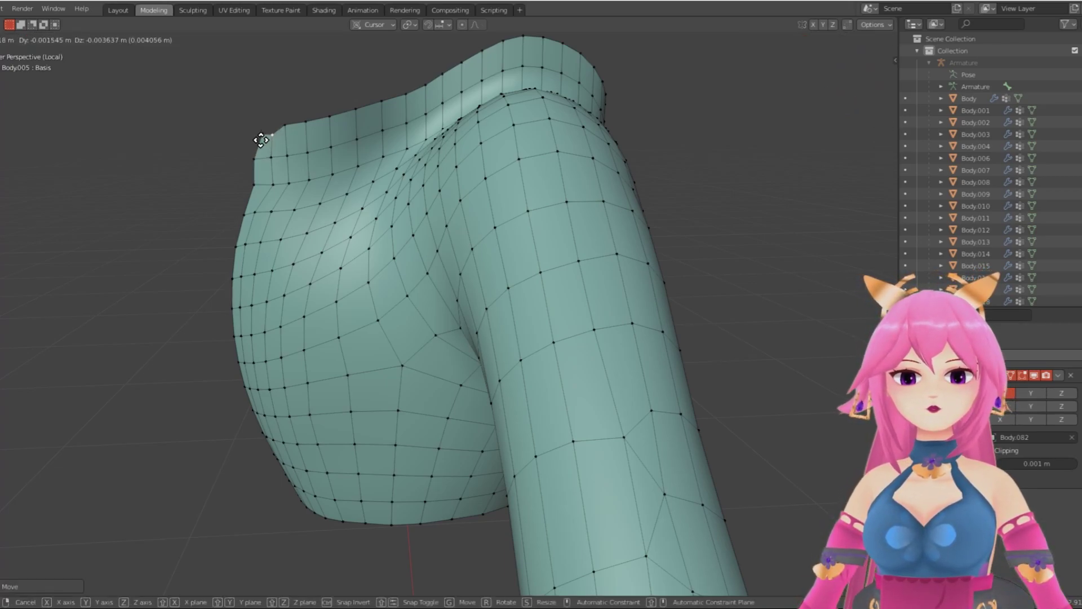
left_click(260, 140)
key("g")
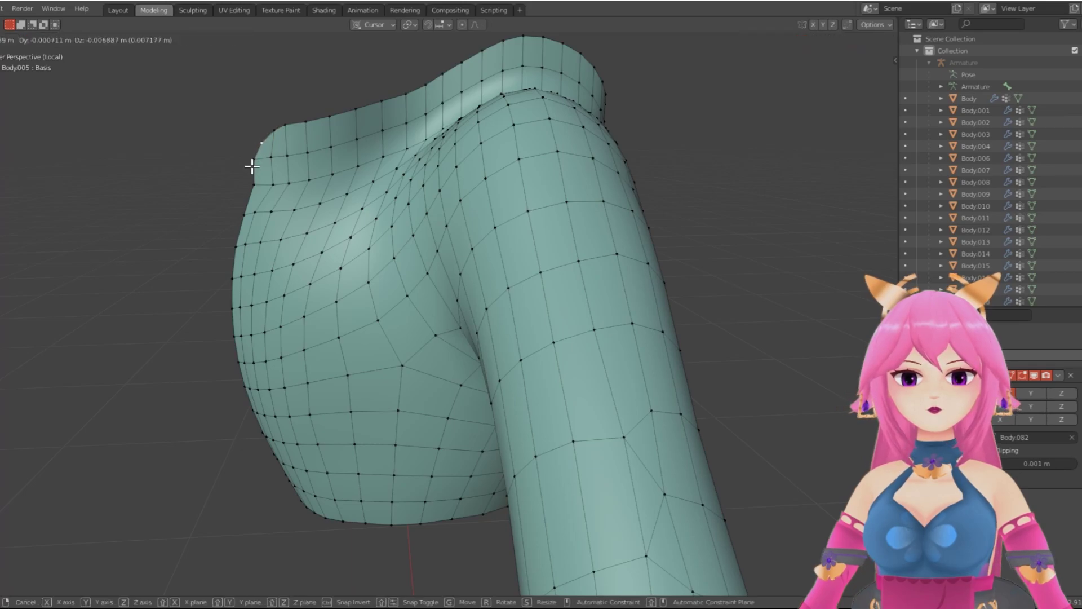
left_click(252, 166)
Step: Reshape the back of the collar with the Grab brush at a 120 px radius, lowering its rim, and smooth it
middle_click_drag(357, 193, 507, 216)
middle_click_drag(399, 165, 392, 167)
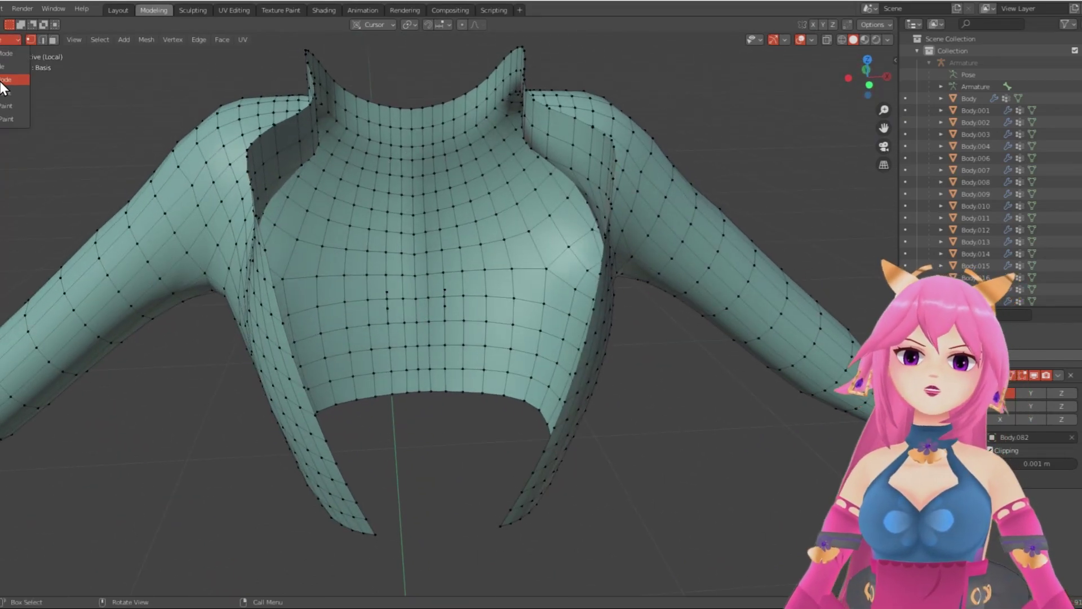
left_click(4, 80)
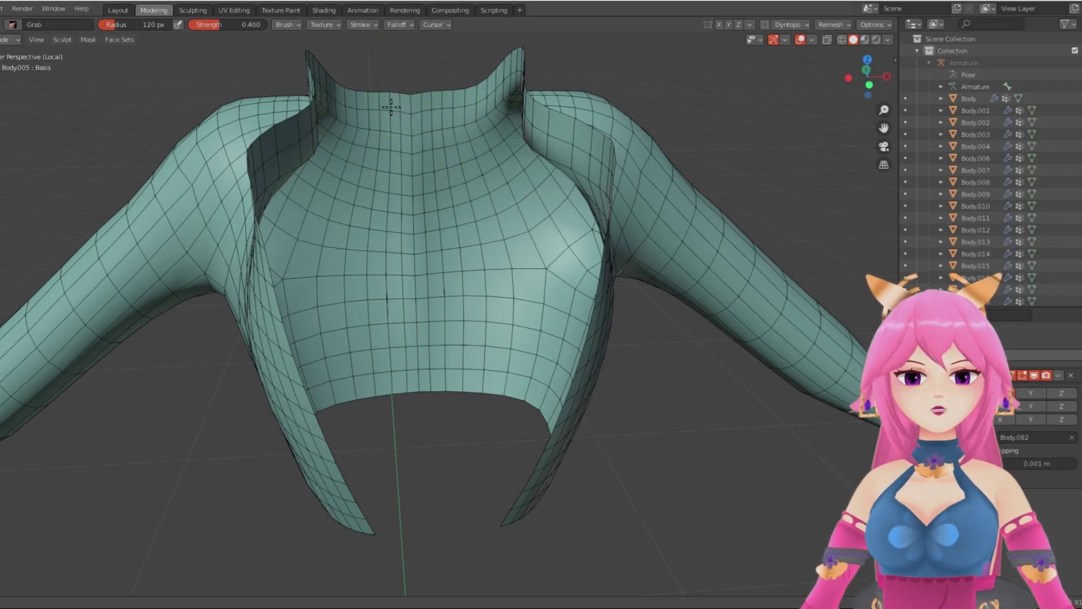
middle_click_drag(354, 102, 476, 104)
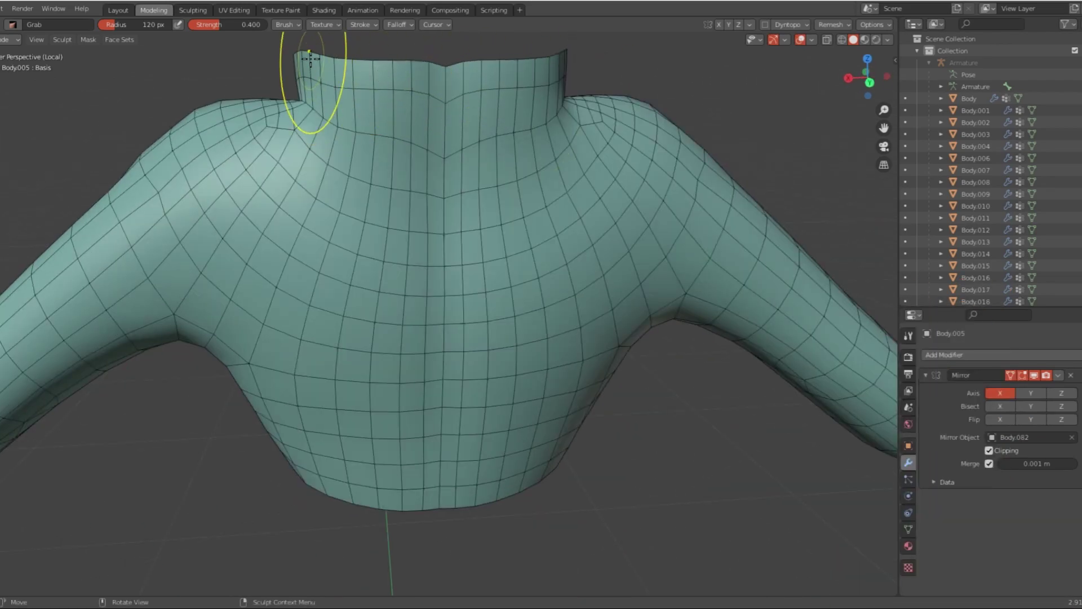
key("Tab")
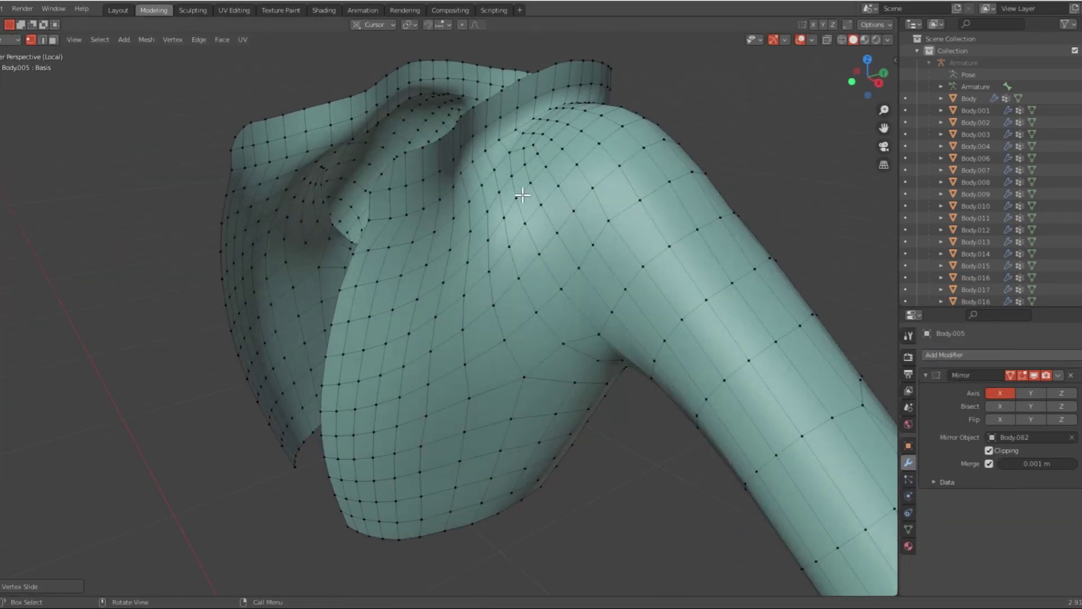
key("alt+s")
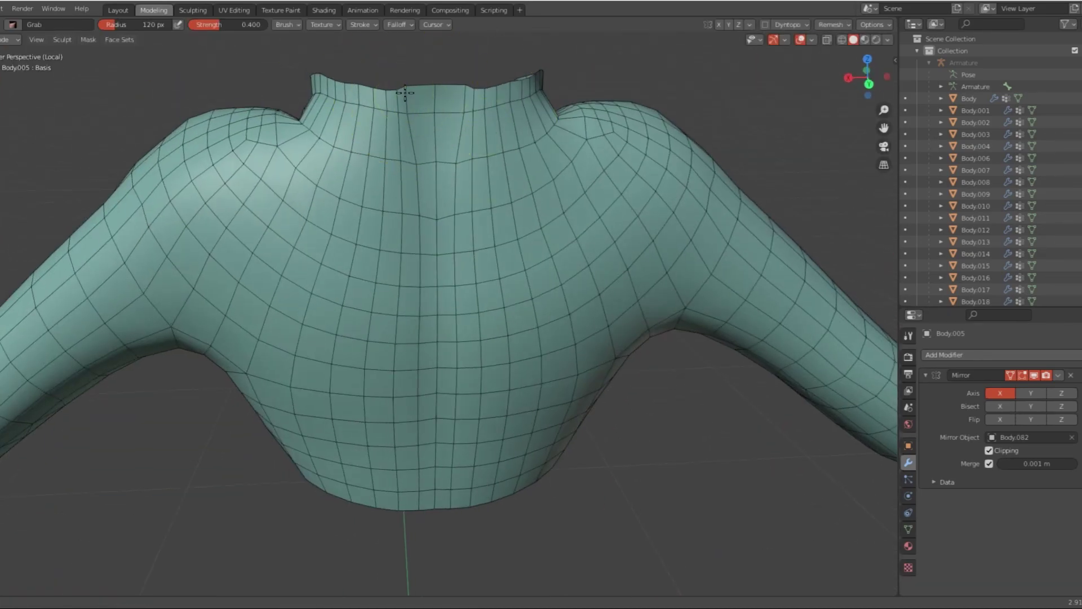
left_click_drag(435, 98, 432, 107)
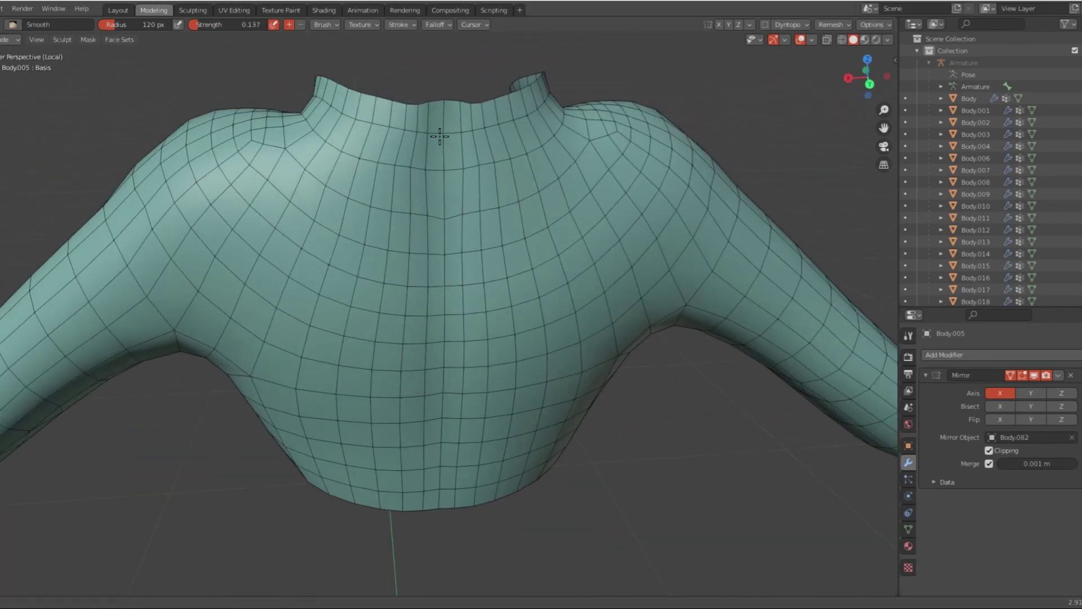
Step: Extrude the top's bottom hem downward along Z twice, by about 0.029 m each time
key("e")
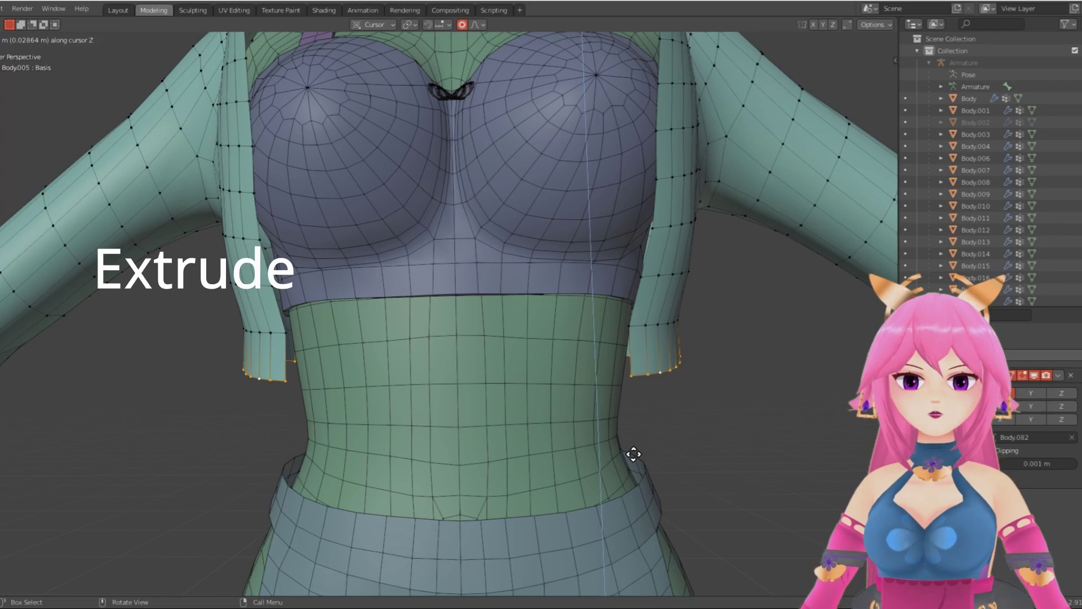
left_click(634, 454)
key("e")
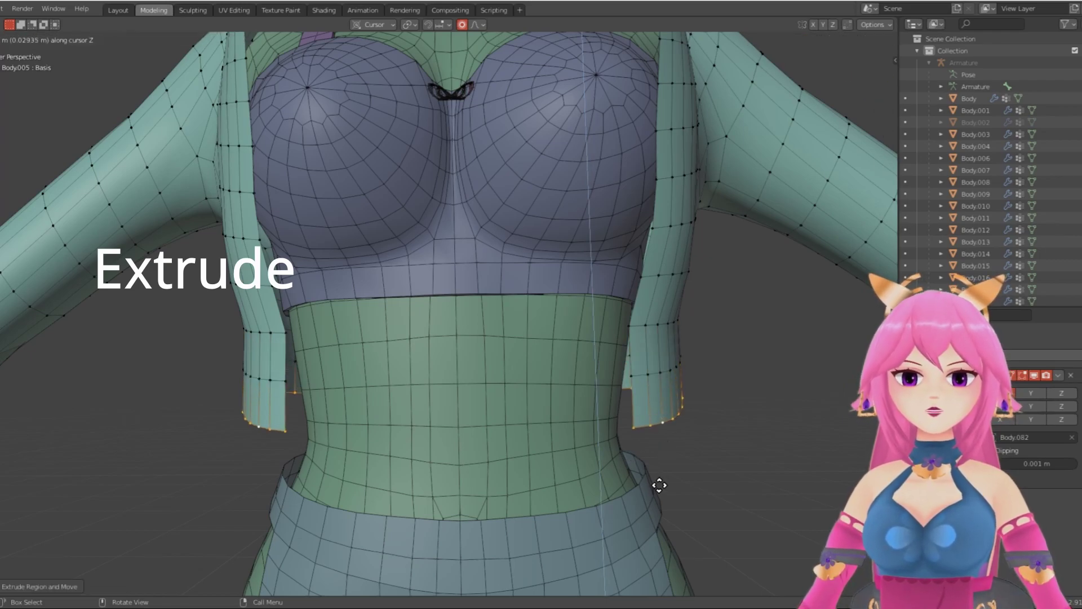
left_click(640, 374)
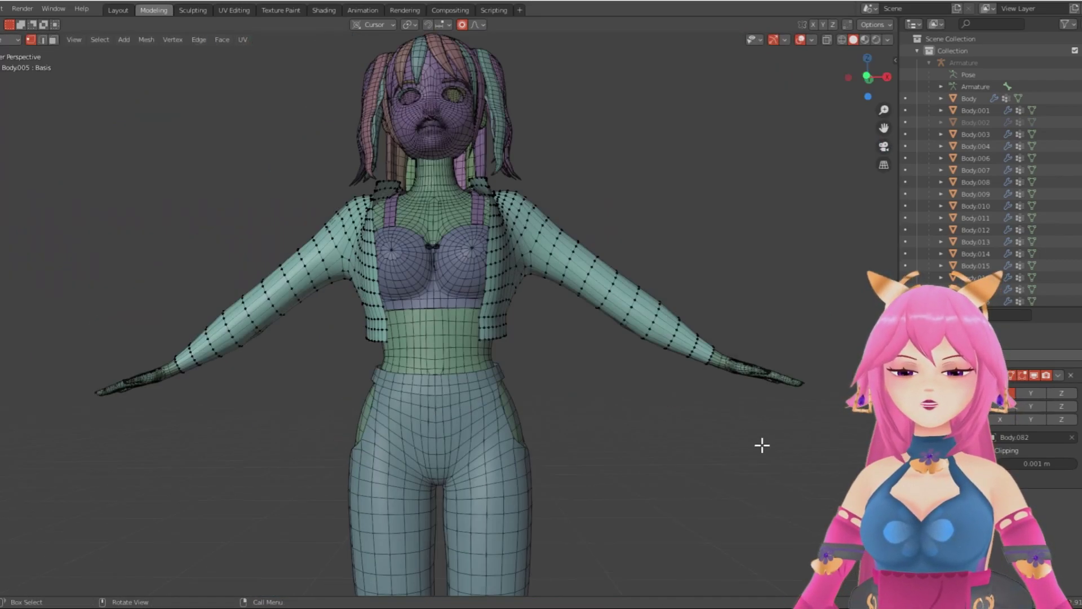
Step: Turn off proportional editing and push the two edge loops above the hem outward with Shrink/Fatten, the first by about 0.014 m
middle_click_drag(609, 442, 573, 438)
scroll(362, 435, "up", 3)
left_click(427, 377, "alt")
key("o")
middle_click_drag(427, 377, 481, 366)
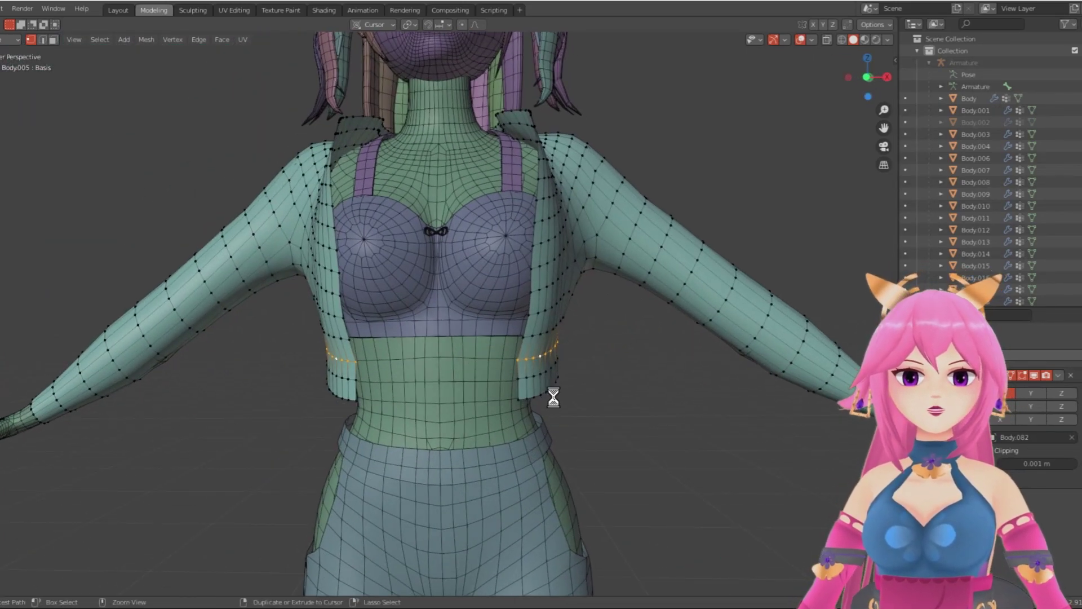
key("alt+s")
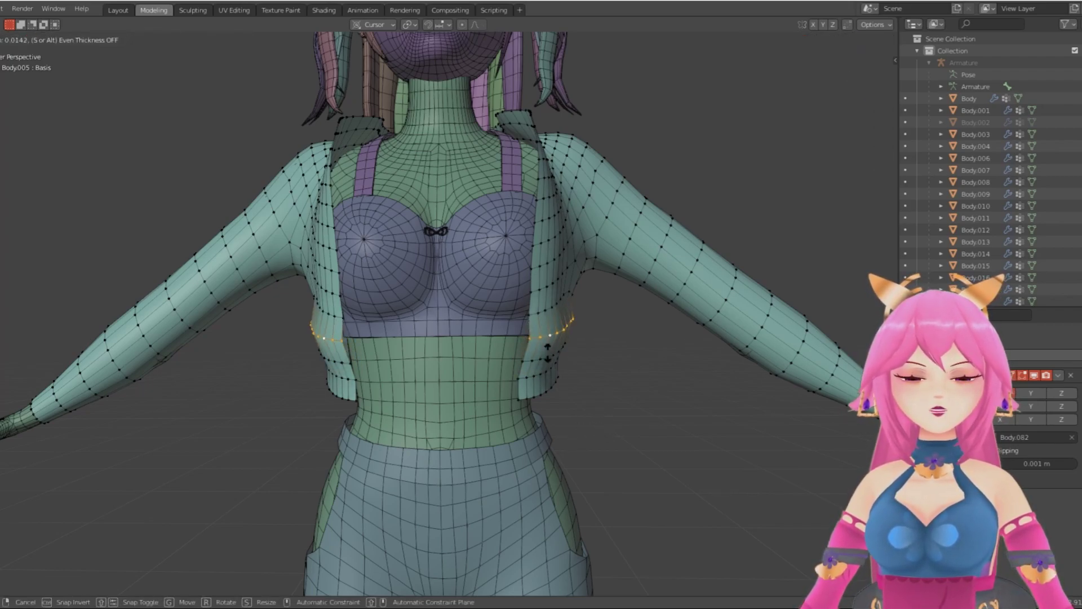
left_click(547, 353)
left_click(546, 309, "alt")
key("alt+s")
left_click(546, 310)
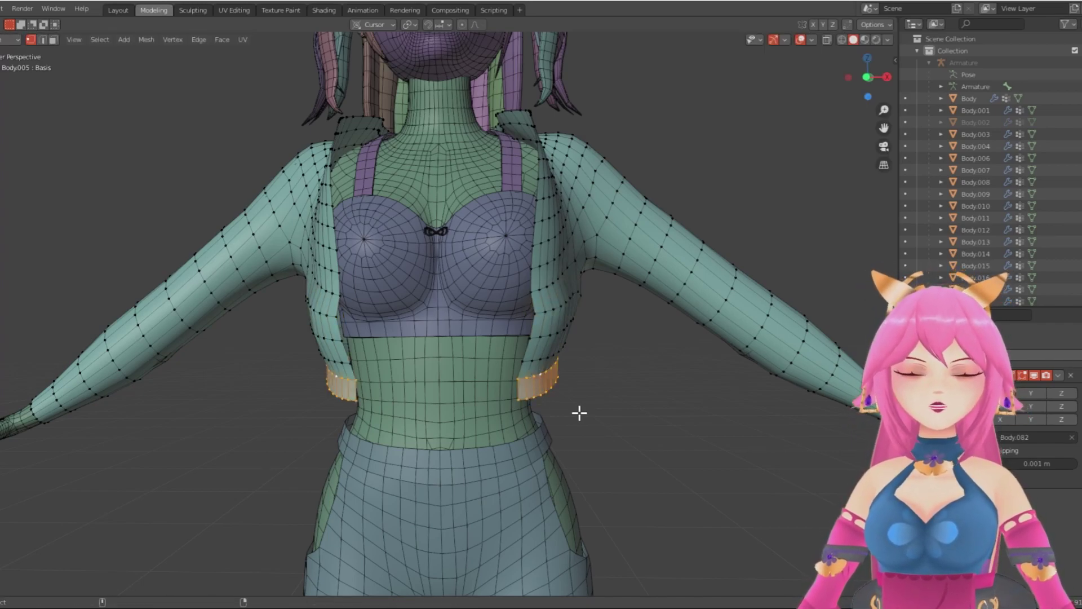
Step: Pull the hem band inward with Shrink/Fatten by about 0.018 m
key("alt+s")
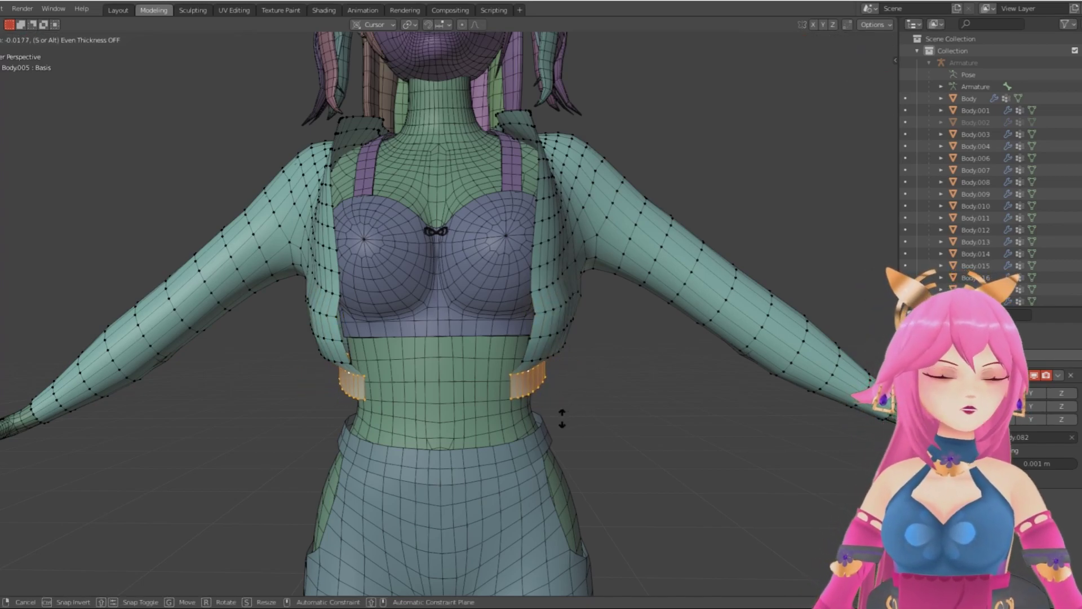
left_click(571, 419)
middle_click_drag(640, 425, 384, 419)
scroll(394, 421, "up", 2)
left_click(505, 443)
middle_click_drag(506, 443, 335, 407)
middle_click_drag(737, 451, 750, 450)
Step: Smooth the top around the hem band in Sculpt Mode with the Smooth brush at a 120 px radius and 0.137 strength
left_click(10, 40)
left_click(12, 80)
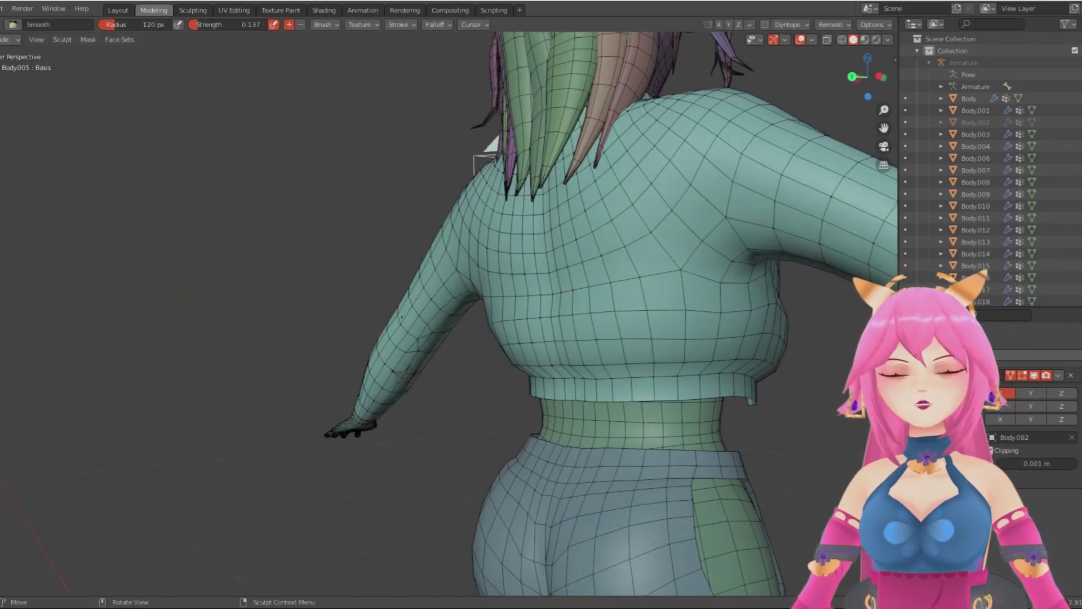
middle_click_drag(686, 319, 364, 325)
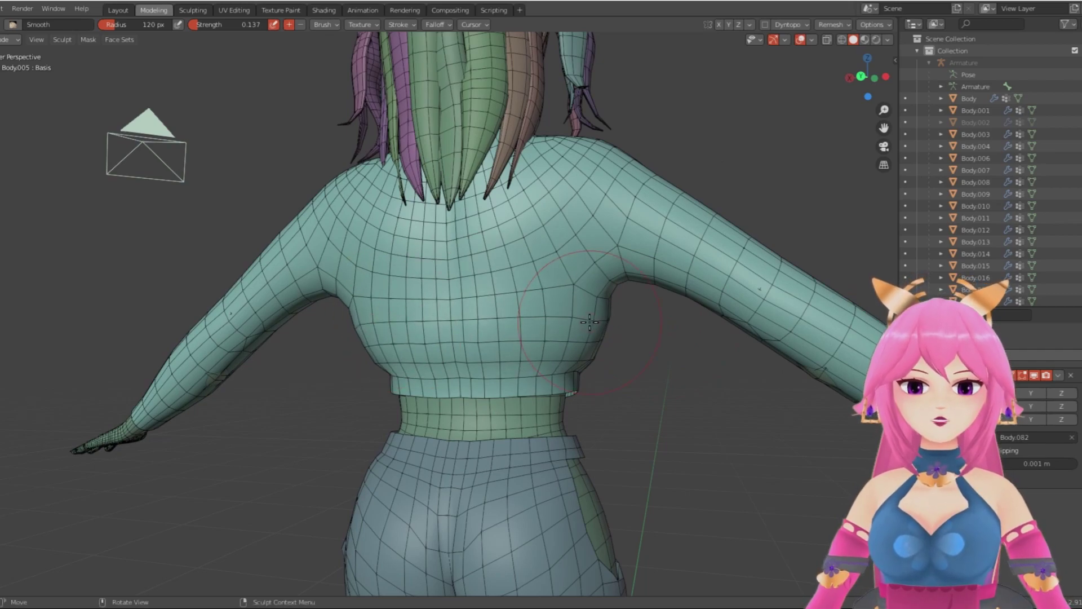
middle_click_drag(476, 386, 56, 296)
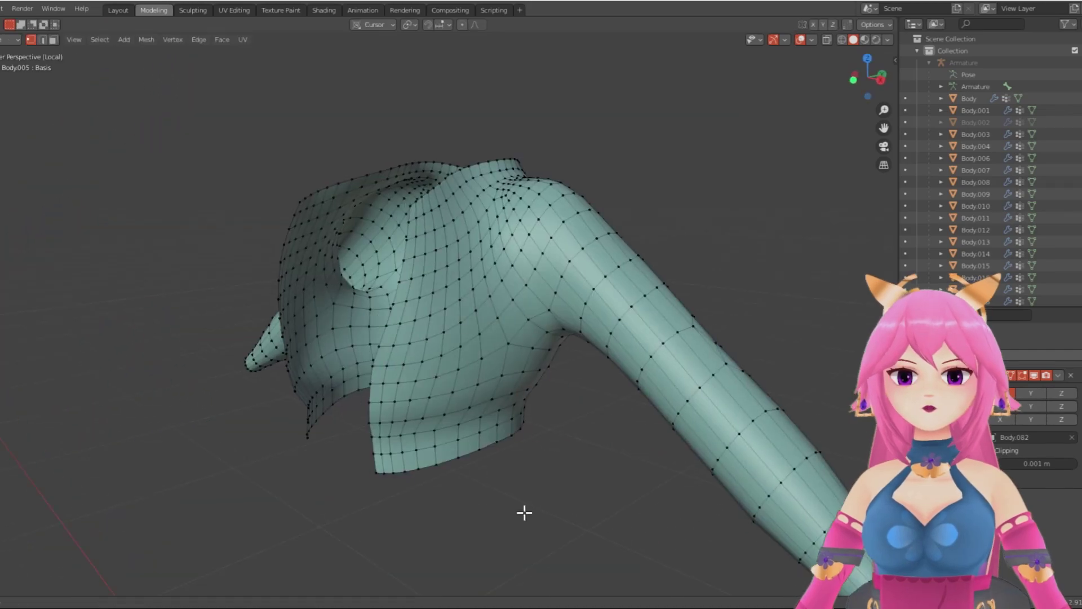
Step: Level the hem band's bottom and middle edge loops by scaling each to 0 along Z
middle_click_drag(525, 512, 434, 430)
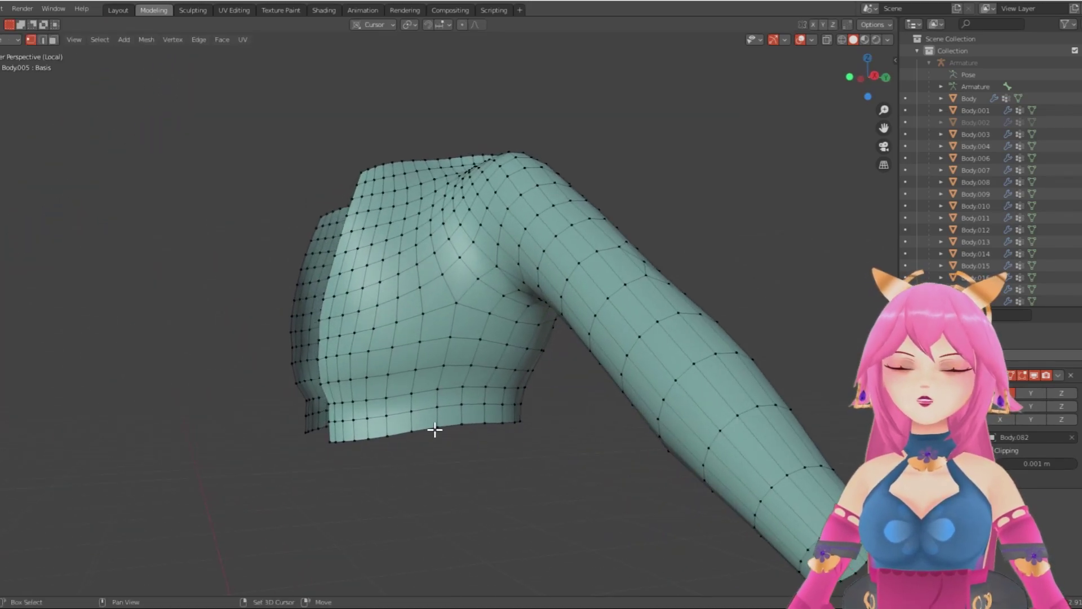
key("s")
left_click(463, 420)
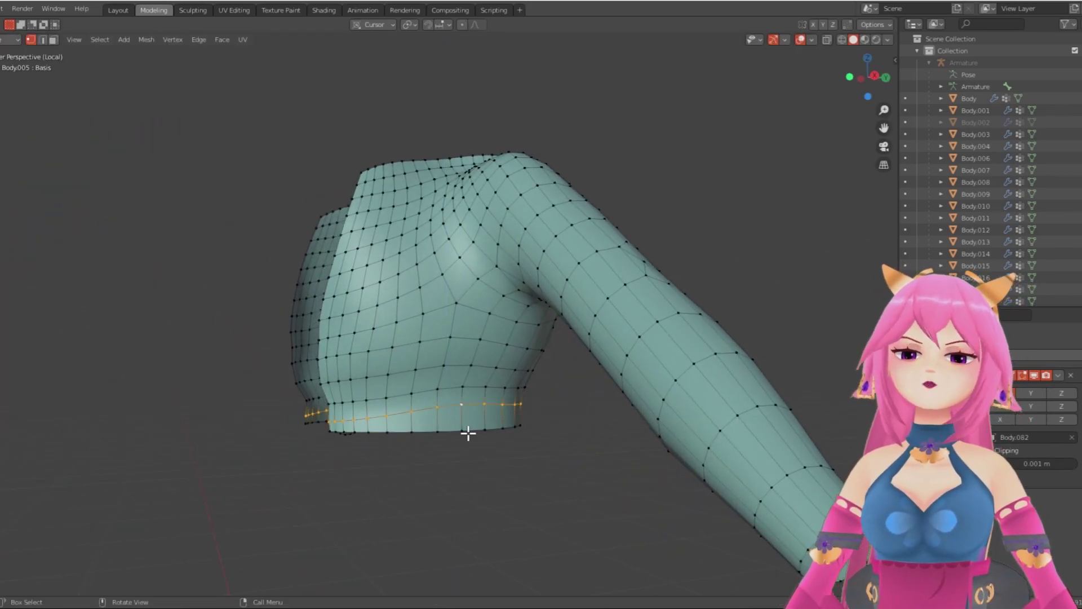
key("s")
key("z")
key("0")
left_click(468, 433)
left_click(530, 497)
scroll(530, 498, "down", 4)
scroll(505, 493, "up", 4)
middle_click_drag(530, 498, 521, 473)
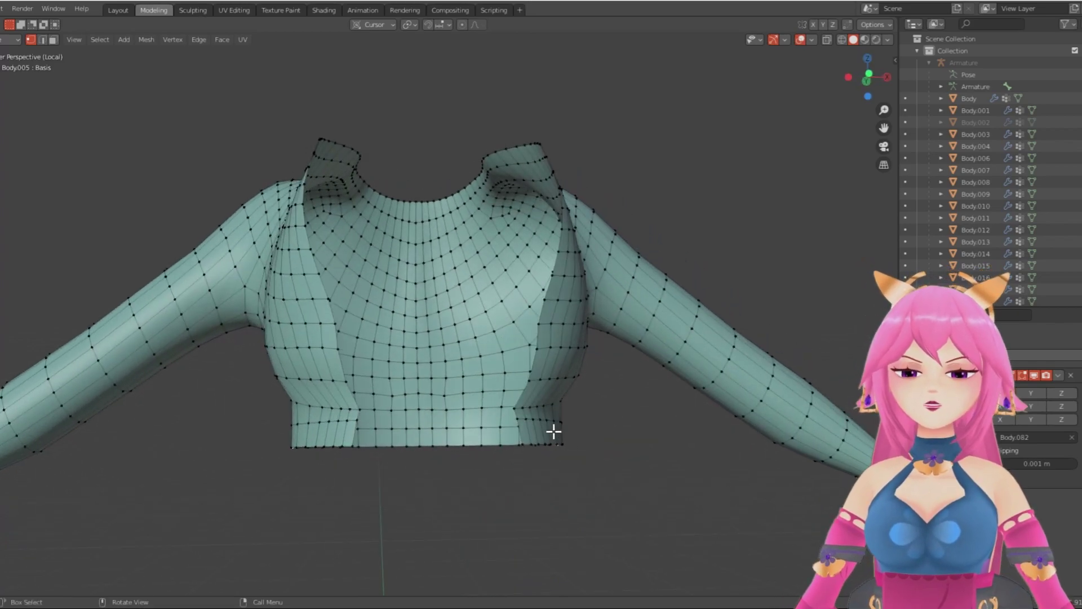
Step: Narrow the lower part of the hem band by shrinking its two lowest edge loops inward
left_click(538, 445, "alt")
left_click(536, 420, "alt+shift")
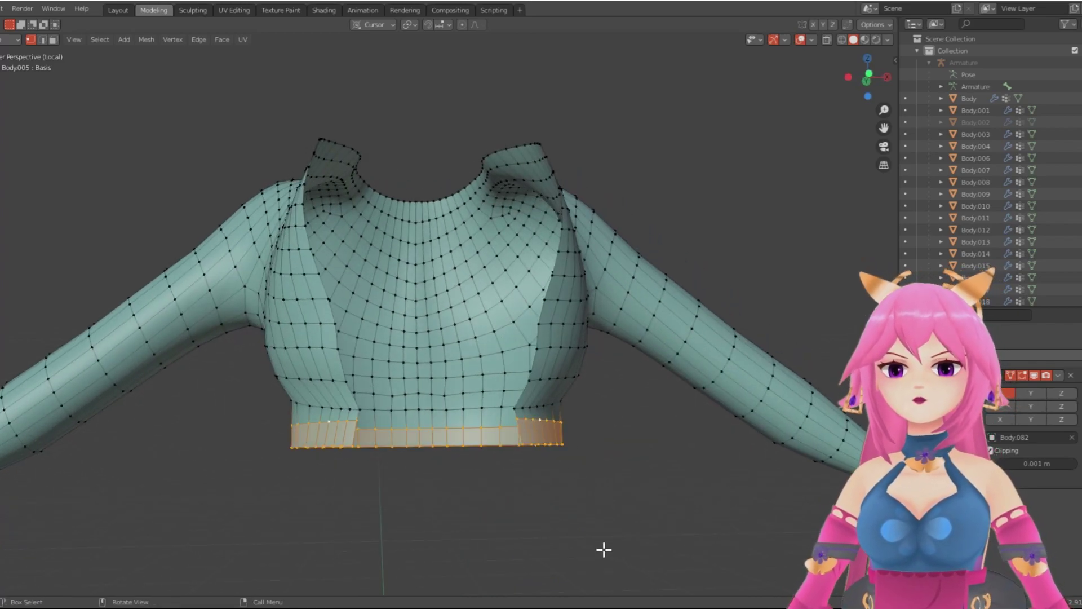
key("alt+s")
left_click(590, 522)
middle_click_drag(589, 522, 471, 453)
Step: Level the edge loop directly above the hem band by scaling it to 0 along Z
left_click(471, 452)
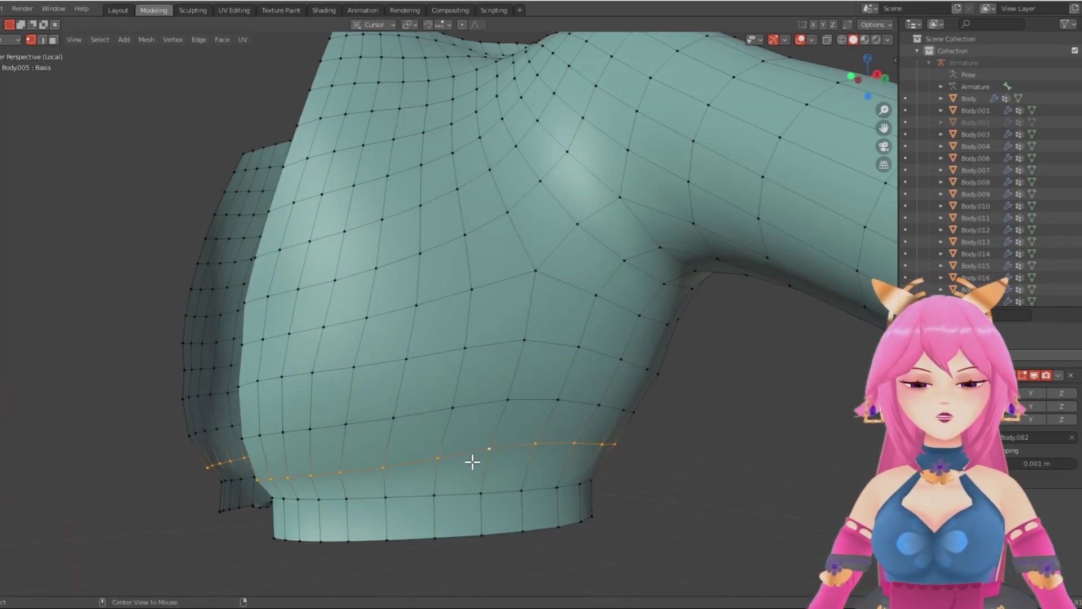
key("s")
key("z")
key("0")
left_click(491, 462)
scroll(491, 462, "down", 6)
middle_click_drag(443, 511, 521, 514)
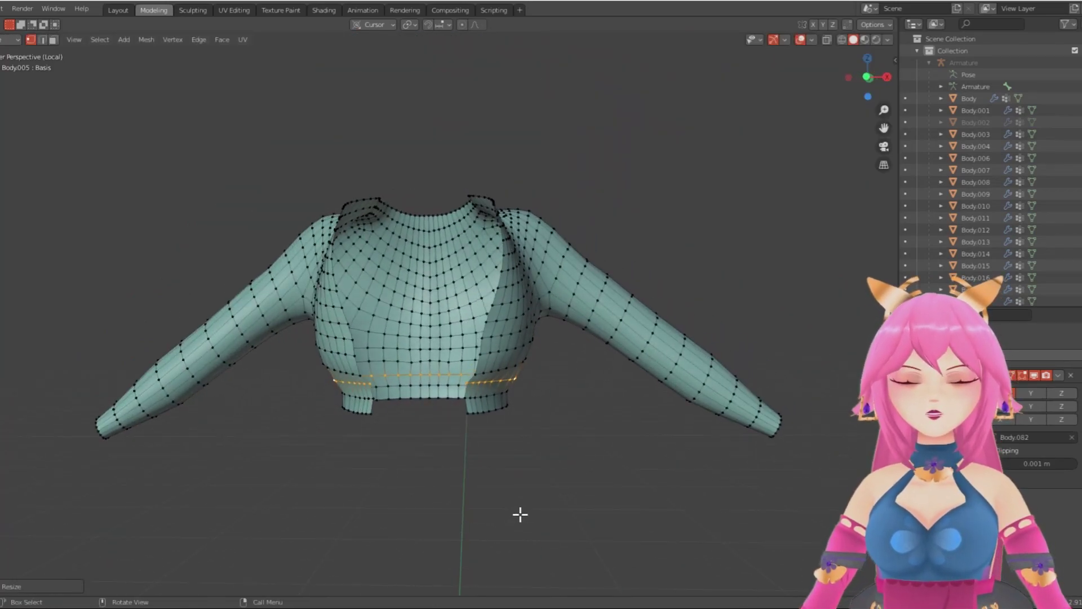
Step: Shrink the edge loop above the hem band inward by about 0.013 m, slide it down toward the band and readjust its fullness
scroll(520, 513, "up", 2)
key("alt+s")
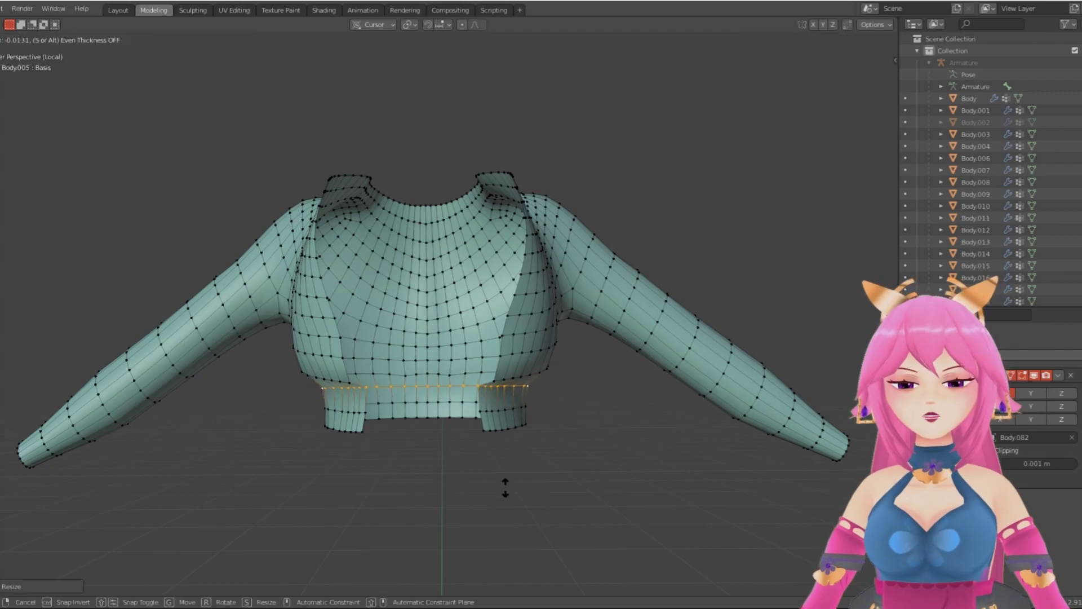
left_click(511, 492)
key("g")
key("g")
left_click(558, 492)
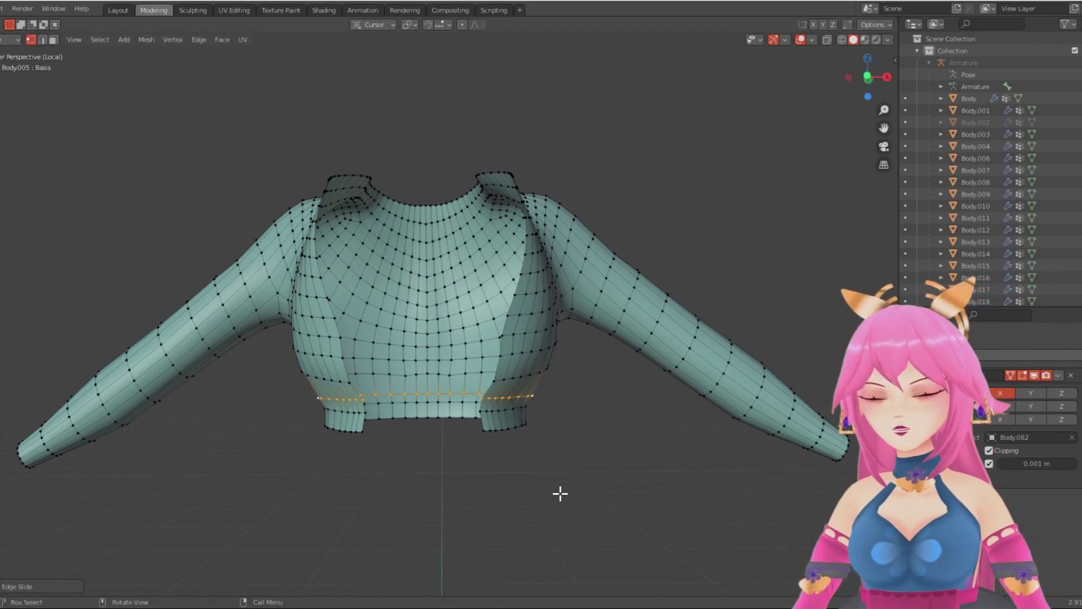
key("alt+s")
left_click(563, 493)
Step: Smooth the top's torso in Sculpt Mode with the Smooth brush at a 132 px radius and 0.174 strength
middle_click_drag(570, 491, 583, 518)
left_click(7, 79)
middle_click_drag(399, 306, 456, 392)
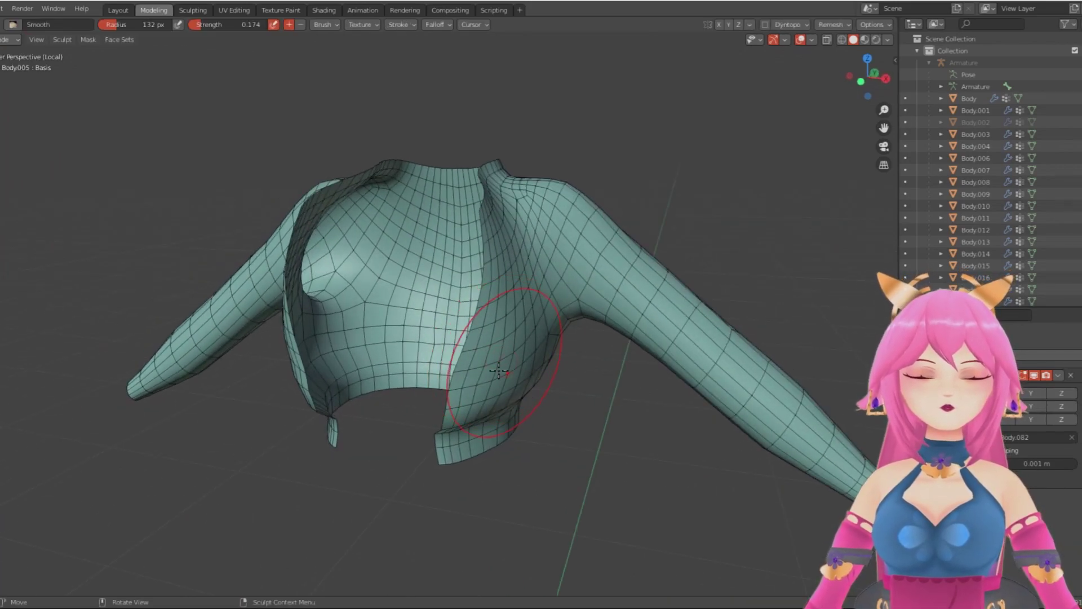
mouse_move(531, 234)
middle_mouse_down()
mouse_move(466, 326)
mouse_move(399, 259)
mouse_move(376, 350)
middle_mouse_up()
middle_click_drag(423, 314, 699, 556)
Step: Select the face loops of the hem band, sleeve cuffs and collar together
left_click(425, 397, "alt")
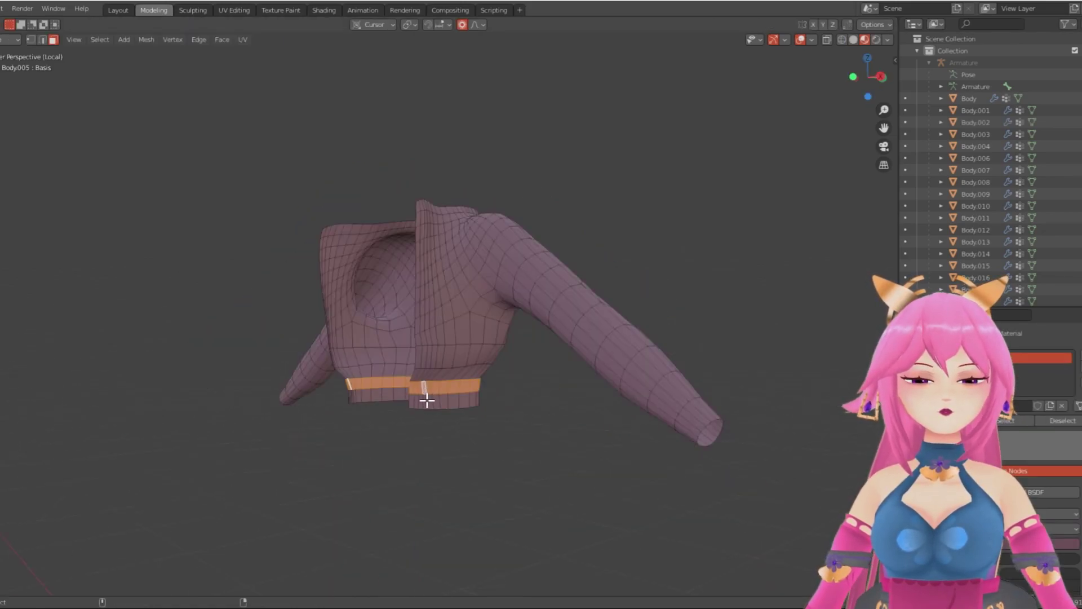
left_click(430, 404, "alt+shift")
middle_click_drag(447, 411, 507, 413)
left_click(729, 411, "alt+shift")
mouse_move(728, 415)
middle_mouse_down()
mouse_move(676, 477)
mouse_move(514, 244)
middle_mouse_up()
left_click(472, 254, "alt+shift")
left_click(482, 266, "alt+shift")
middle_click_drag(635, 348, 541, 379)
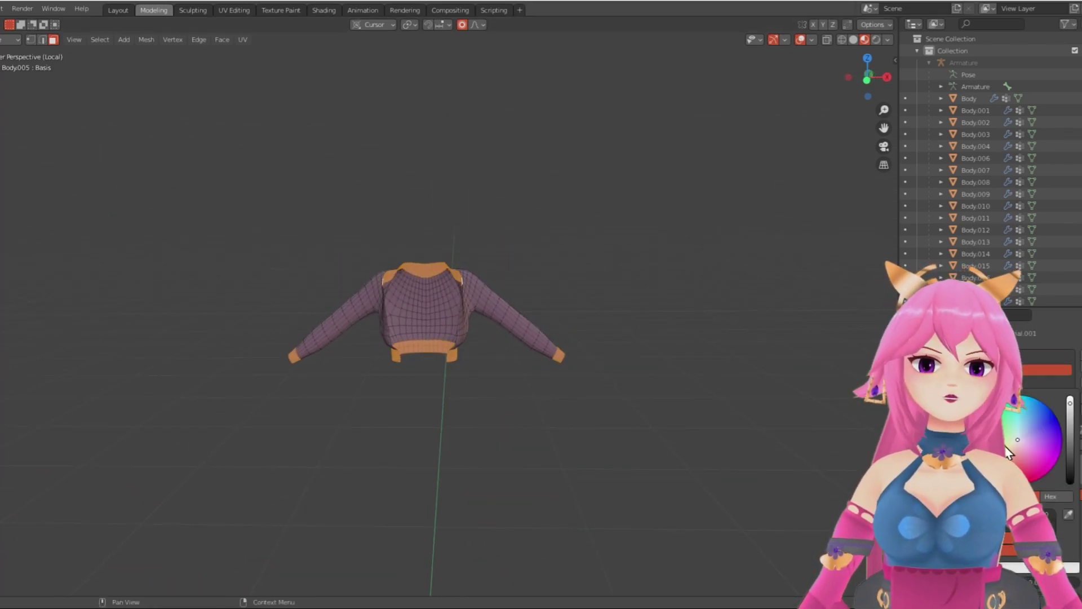
Step: Give the selected trim faces a separate black material
left_click(667, 457)
scroll(667, 457, "up", 2)
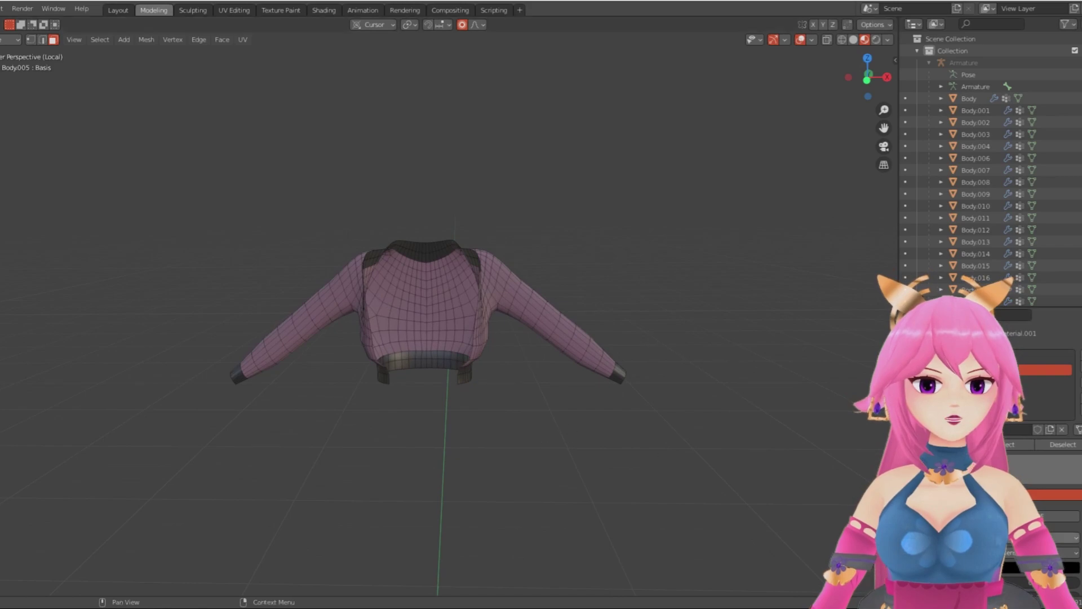
scroll(992, 479, "down", 5)
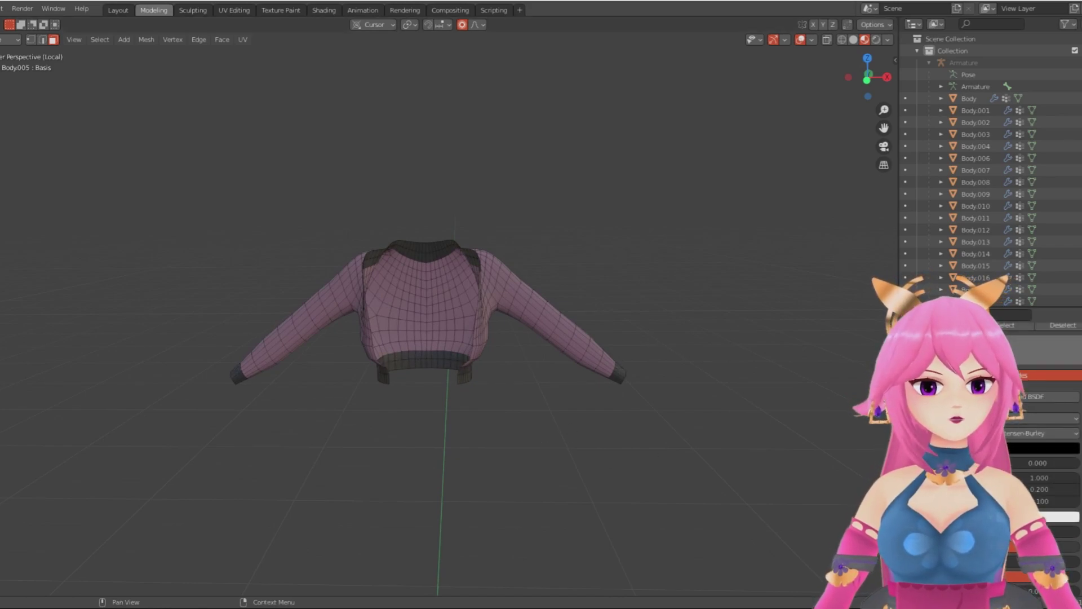
left_click(812, 40)
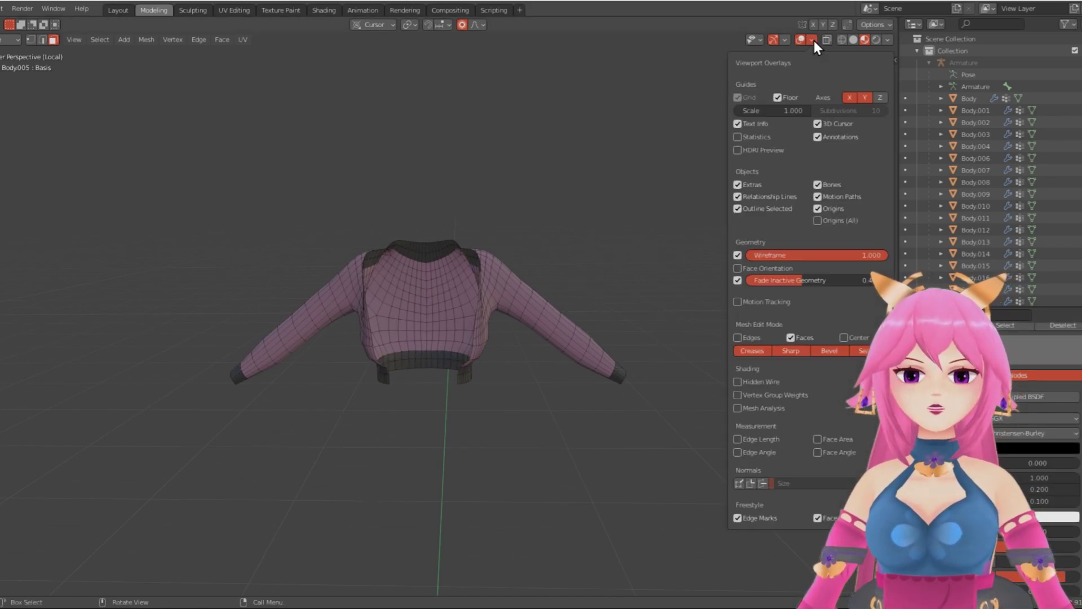
Step: Dissolve the surplus partial ring and stray lengthwise edges on the sleeve
scroll(609, 300, "up", 2)
key("ctrl+Tab")
mouse_move(614, 236)
middle_mouse_down()
mouse_move(456, 246)
mouse_move(620, 248)
middle_mouse_up()
scroll(651, 273, "down", 5)
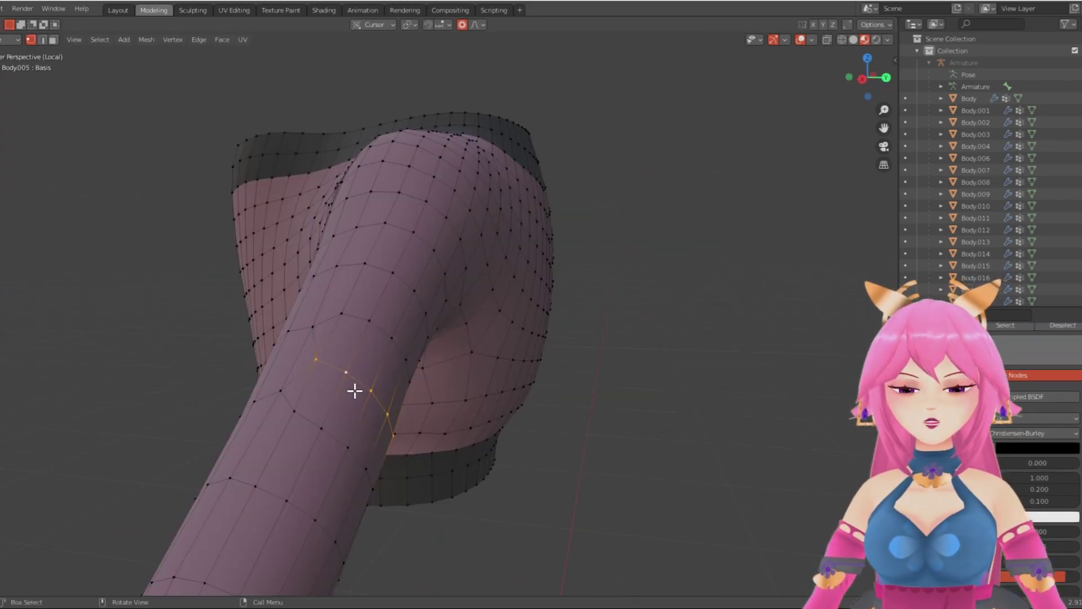
key("ctrl+x")
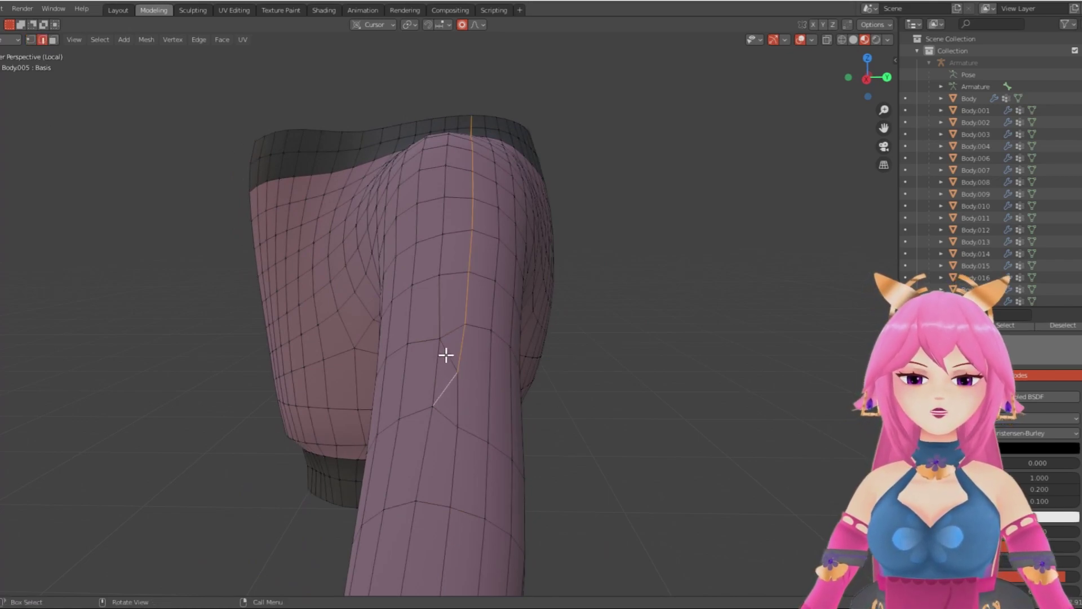
key("ctrl+x")
middle_click_drag(526, 510, 203, 298)
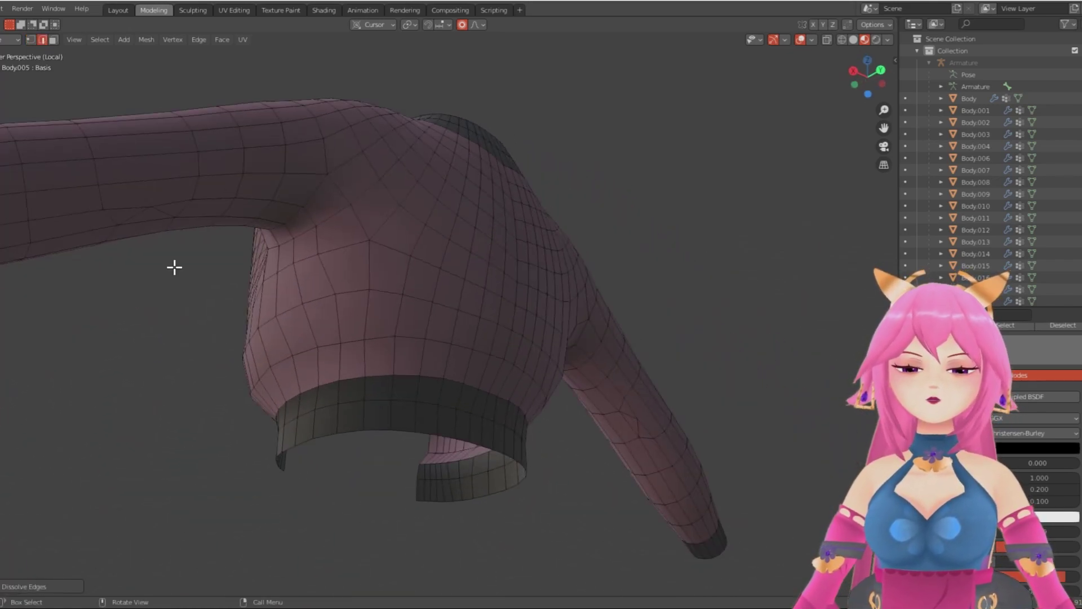
key("ctrl+x")
scroll(167, 336, "down", 3)
middle_click_drag(167, 336, 529, 533)
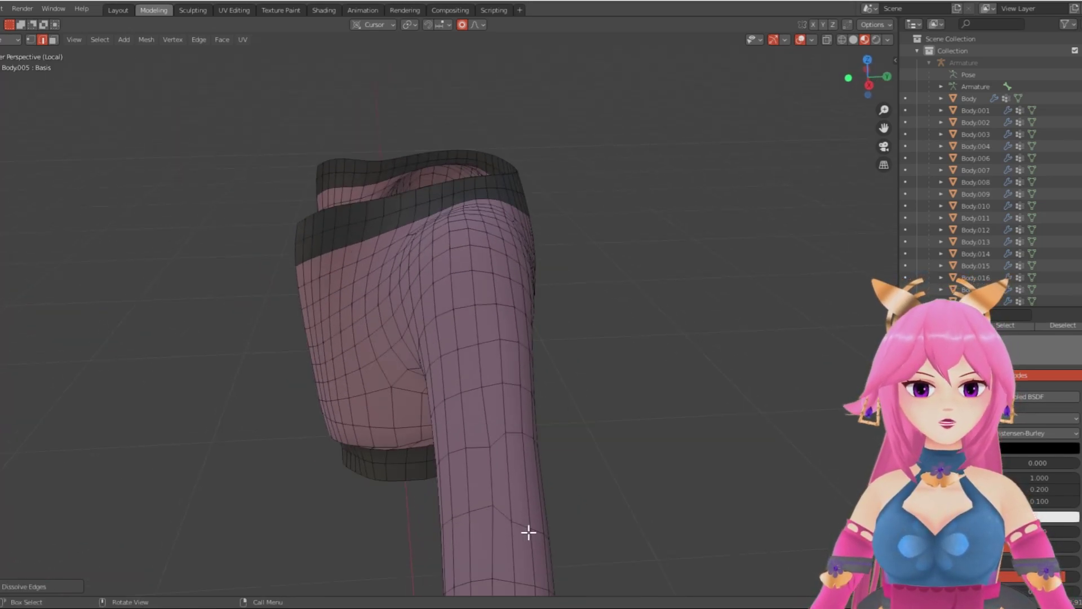
Step: Straighten the crooked edge ring on the sleeve by sliding and moving its vertices
key("g")
key("g")
left_click(491, 514)
left_click(455, 522)
key("g")
left_click(442, 525)
middle_click_drag(449, 548, 360, 492)
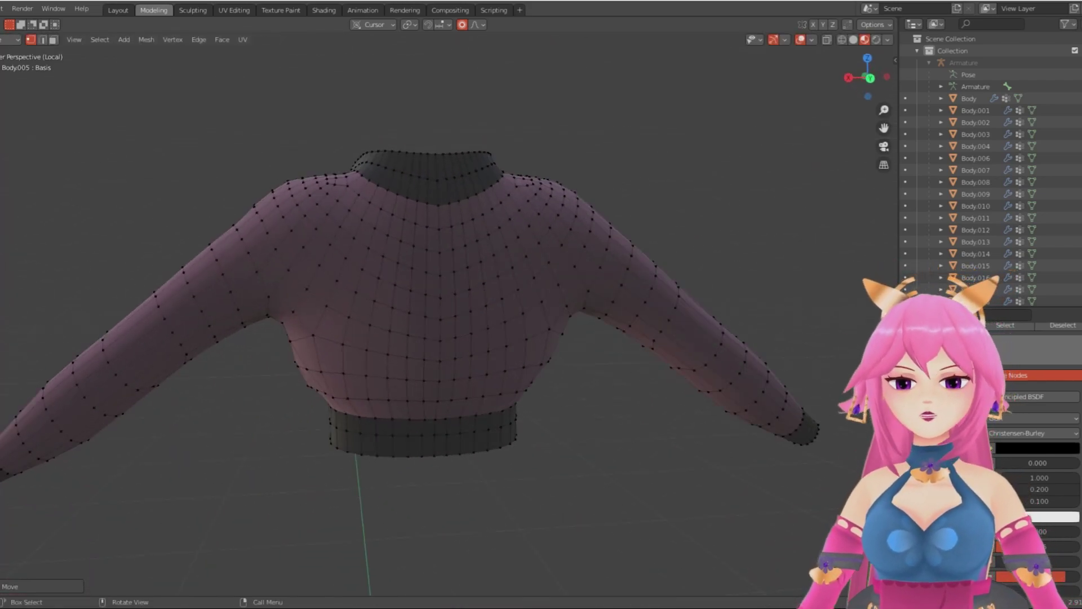
Step: Straighten the selected sleeve edge rings by scaling them along X
left_click(168, 321, "alt")
middle_click_drag(226, 393, 218, 366)
key("s")
key("x")
left_click(254, 416)
key("s")
key("x")
left_click(269, 401)
Step: Turn off proportional editing and scale the selected sleeve ring along Y
middle_click_drag(271, 403, 310, 482)
left_click(465, 26)
scroll(490, 294, "down", 3)
middle_click_drag(490, 299, 563, 308)
key("s")
key("y")
left_click(573, 391)
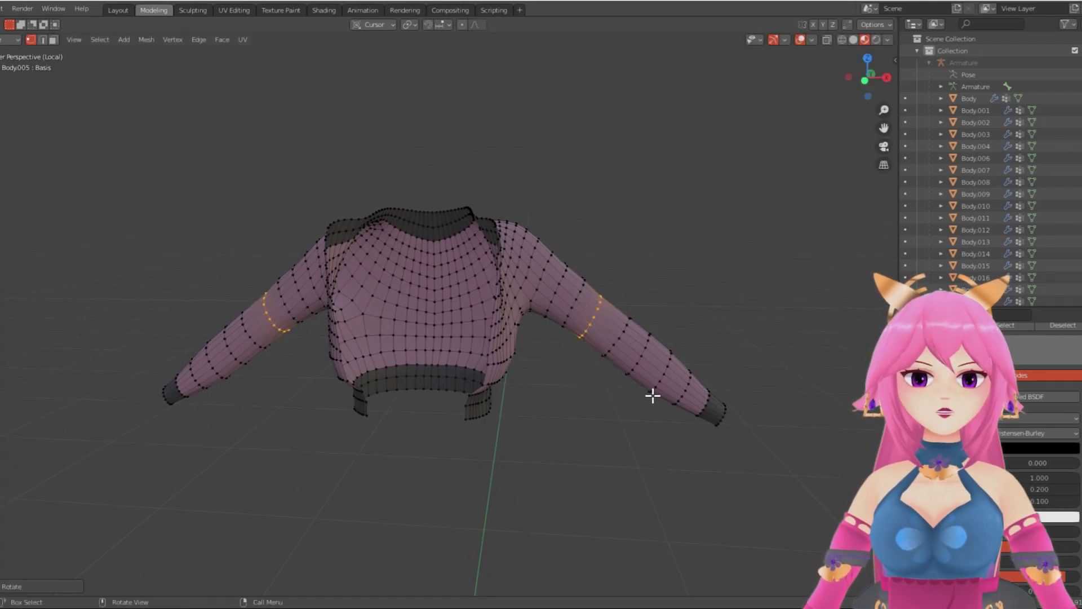
Step: Slide the sleeve ring along the arm and adjust the forearm ring's width along Y
key("g")
key("g")
left_click(631, 374)
middle_click_drag(631, 374, 299, 320)
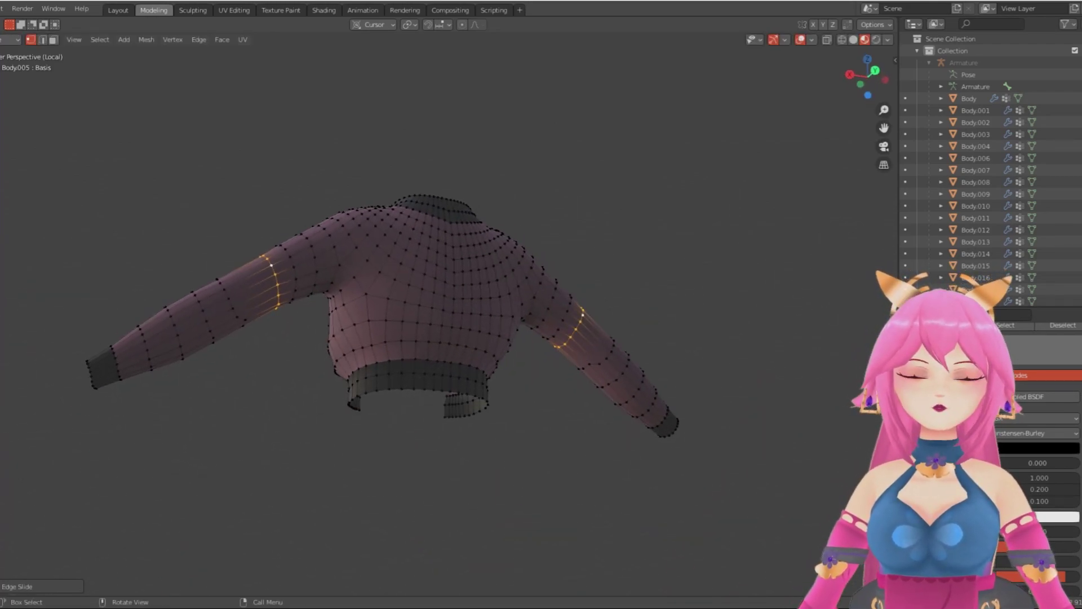
middle_click_drag(227, 298, 500, 379)
key("s")
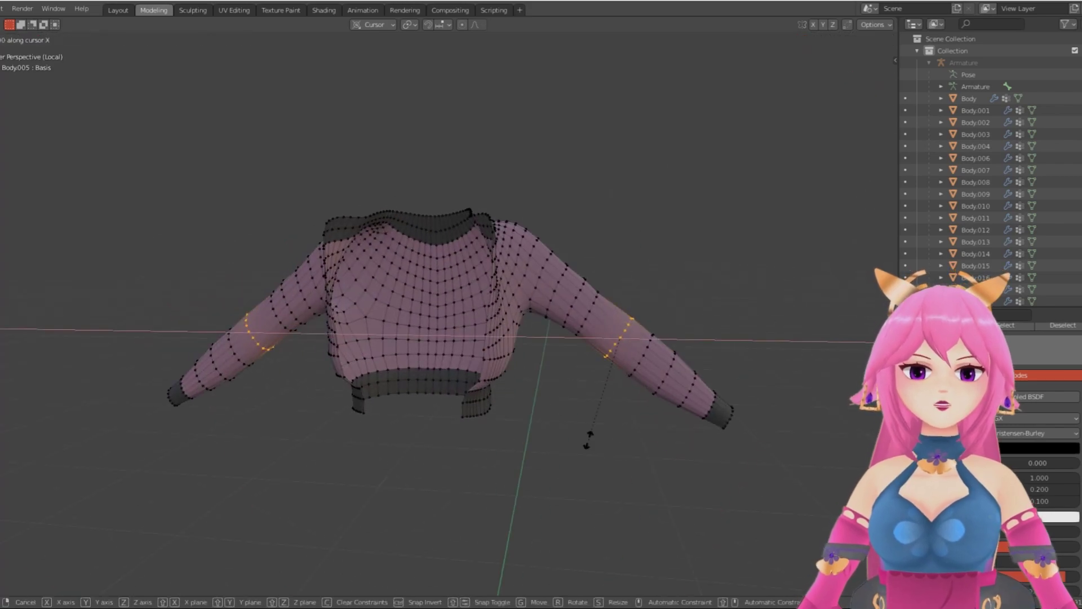
key("y")
left_click(615, 454)
Step: Scale the forearm ring uniformly and slide it along the sleeve to even out the spacing
key("s")
left_click(609, 395)
key("g")
key("g")
left_click(601, 322)
key("alt+a")
scroll(601, 339, "up", 2)
middle_click_drag(648, 406, 715, 341)
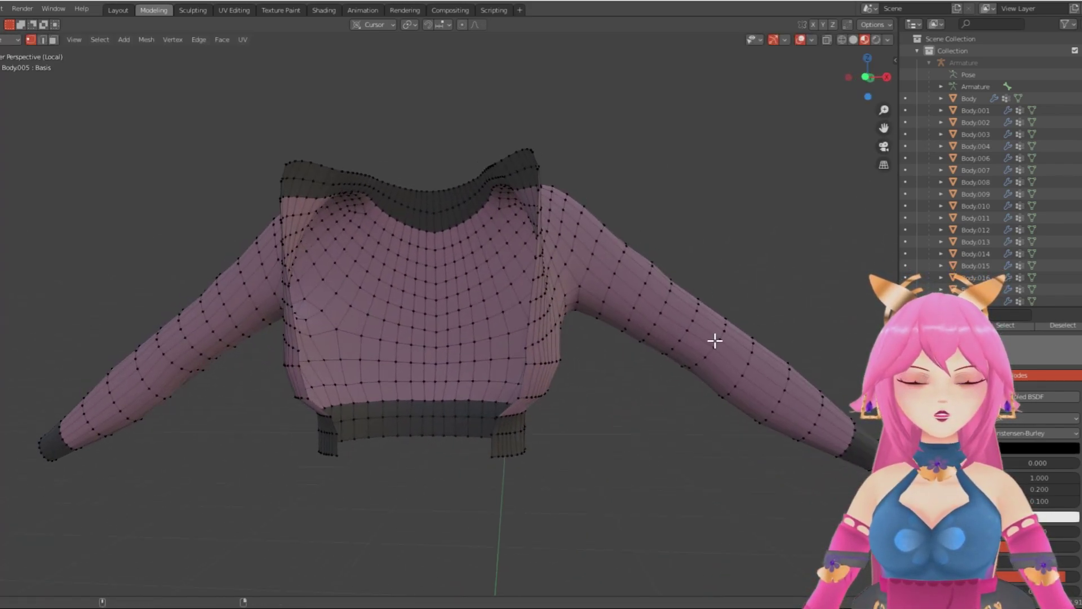
Step: Even out two sleeve edge rings with the Smooth tool
middle_click_drag(715, 460, 640, 388)
left_click(1, 389)
left_click(646, 226, "alt")
left_click_drag(739, 164, 824, 178)
left_click(584, 192, "alt")
left_click_drag(676, 164, 735, 189)
middle_click_drag(614, 293, 508, 458)
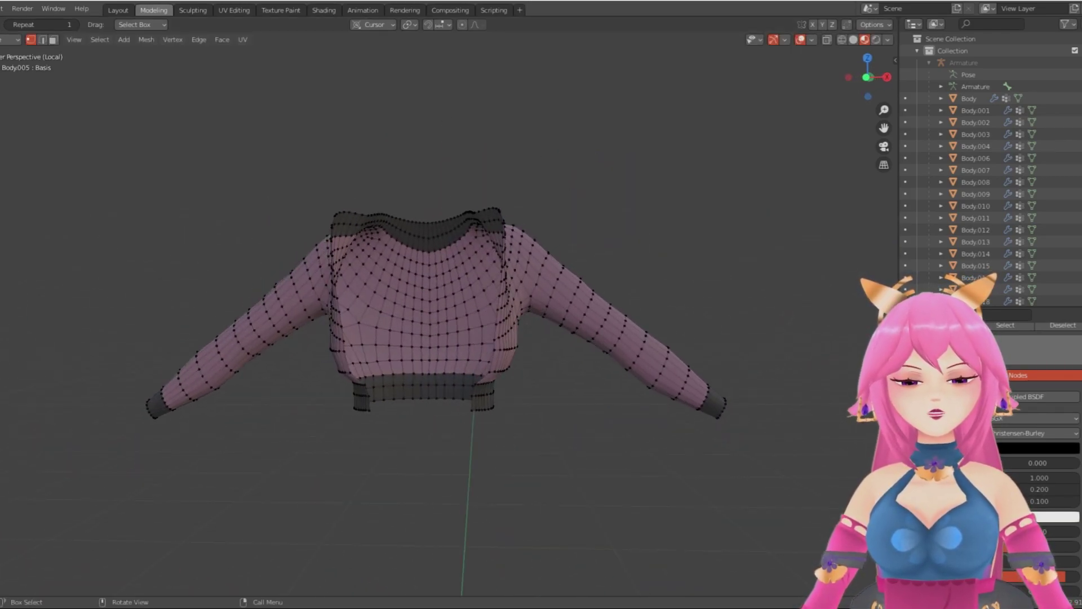
Step: Mark alternate edge rings along the sleeve as seams, including the one near the cuff
left_click_drag(553, 411, 792, 450)
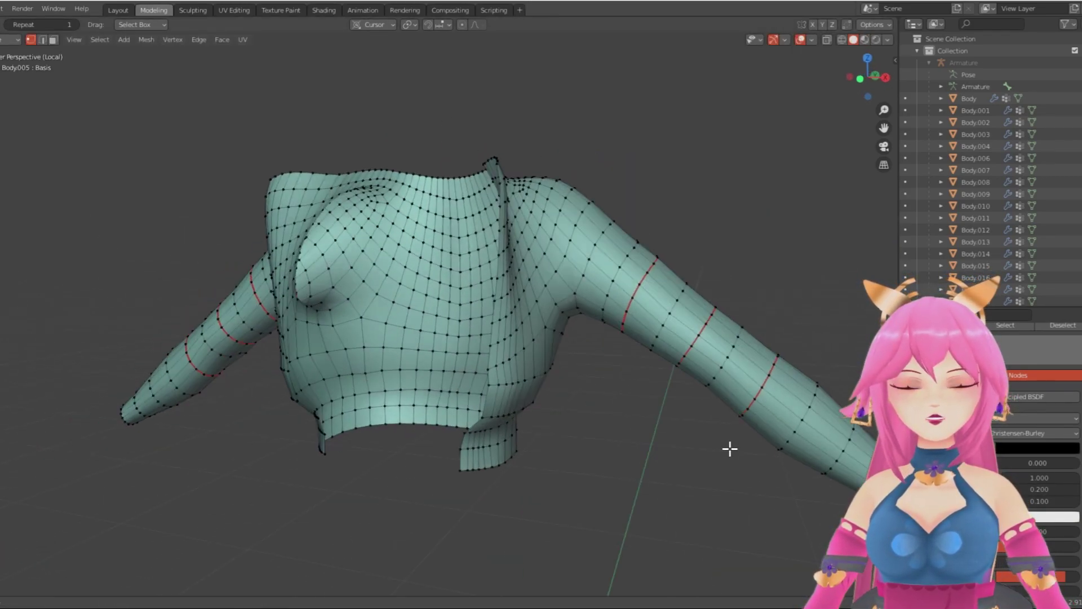
scroll(729, 449, "down", 2)
scroll(694, 401, "up", 5)
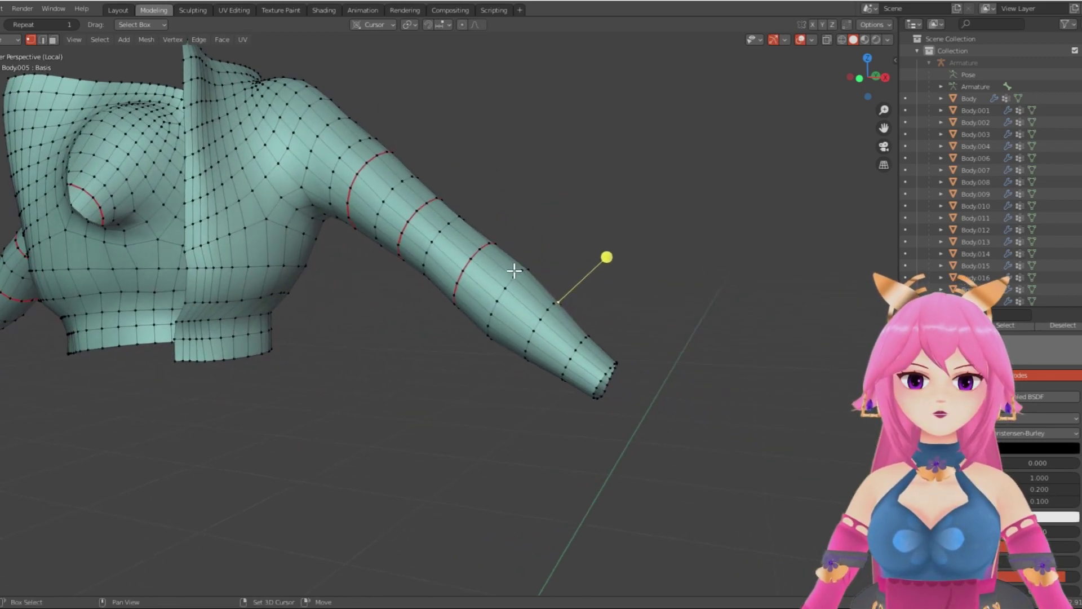
key("ctrl+e")
left_click(537, 321)
left_click(662, 331)
scroll(662, 333, "down", 2)
middle_click_drag(649, 356, 679, 362)
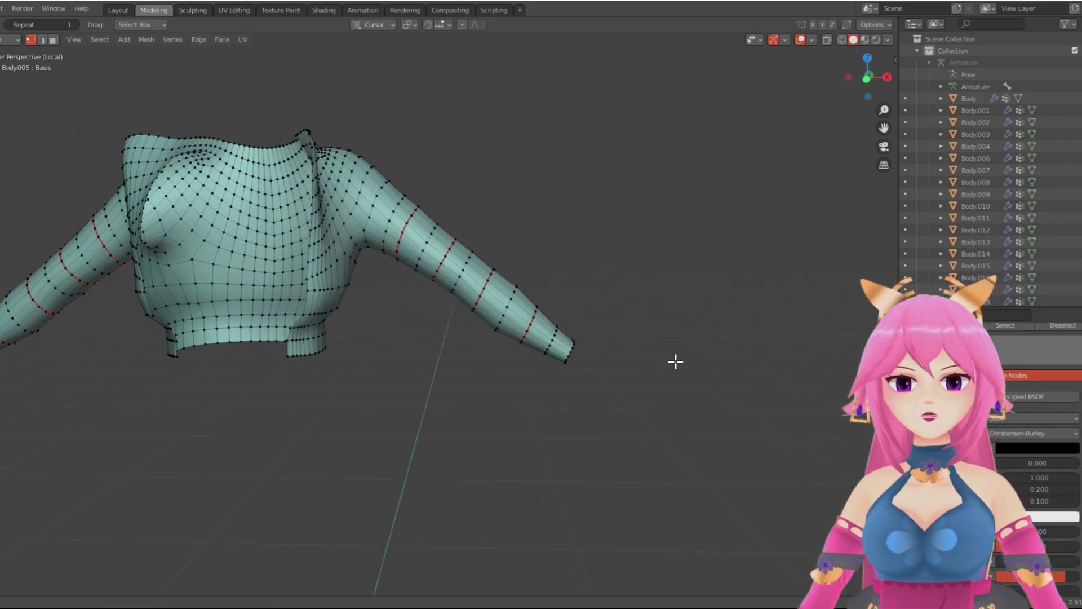
Step: Delete the outermost ring of vertices at the sleeve's end in wireframe view
key("shift+z")
mouse_move(582, 314)
left_mouse_down()
mouse_move(555, 346)
mouse_move(580, 368)
left_mouse_up()
left_click(24, 139)
key("x")
left_click(623, 288)
scroll(597, 401, "up", 2)
middle_click_drag(597, 401, 587, 394)
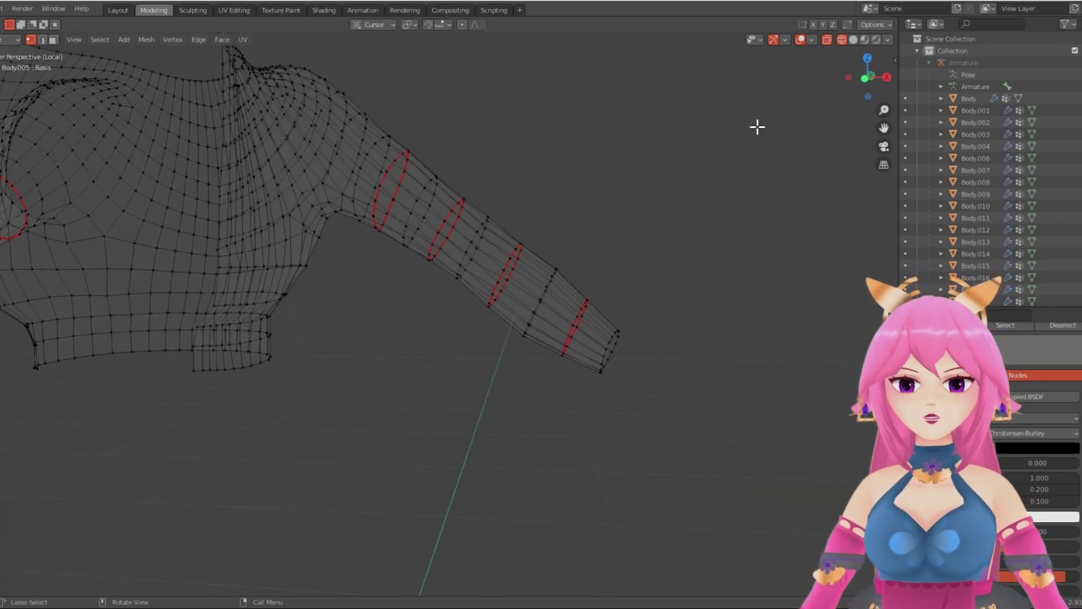
Step: Assign the dark trim material to the band of faces at each sleeve's end to form the cuffs
left_click(854, 40)
scroll(572, 343, "down", 3)
scroll(562, 335, "up", 3)
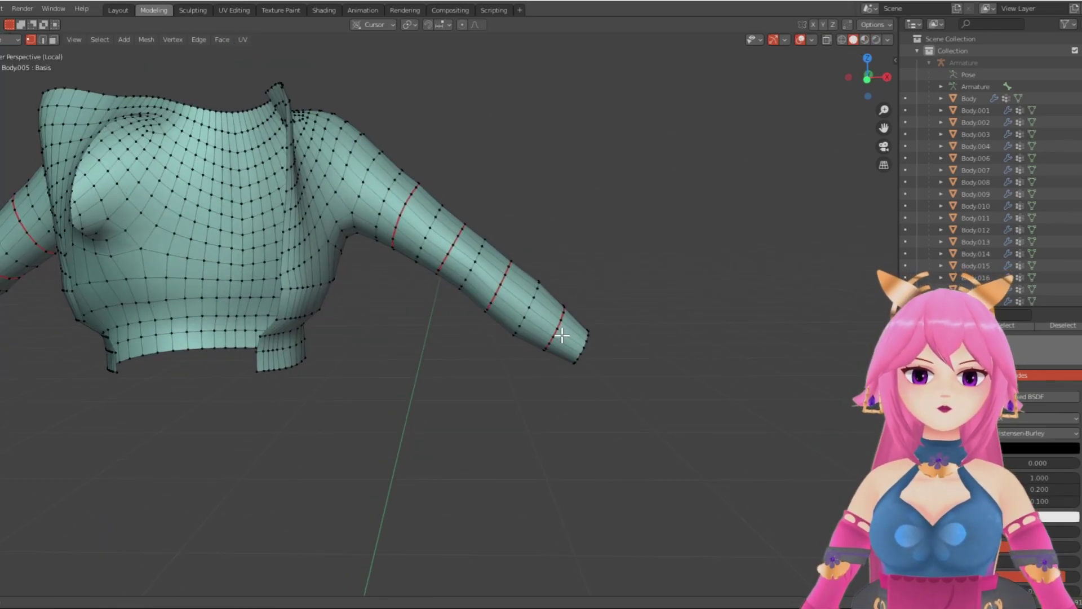
scroll(562, 335, "down", 3)
left_click(865, 40)
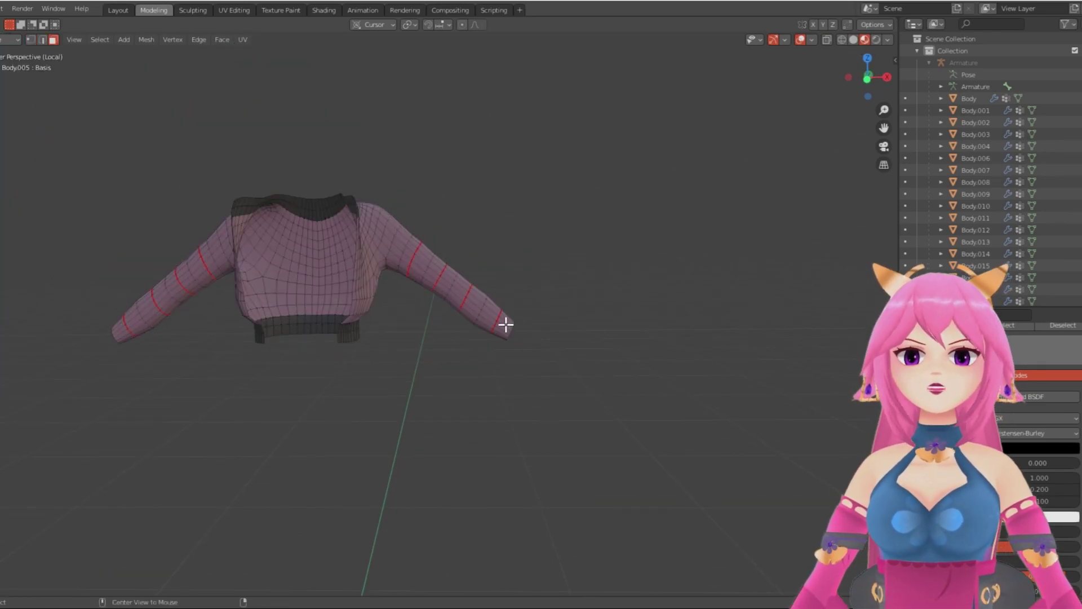
key("3")
scroll(1043, 451, "up", 5)
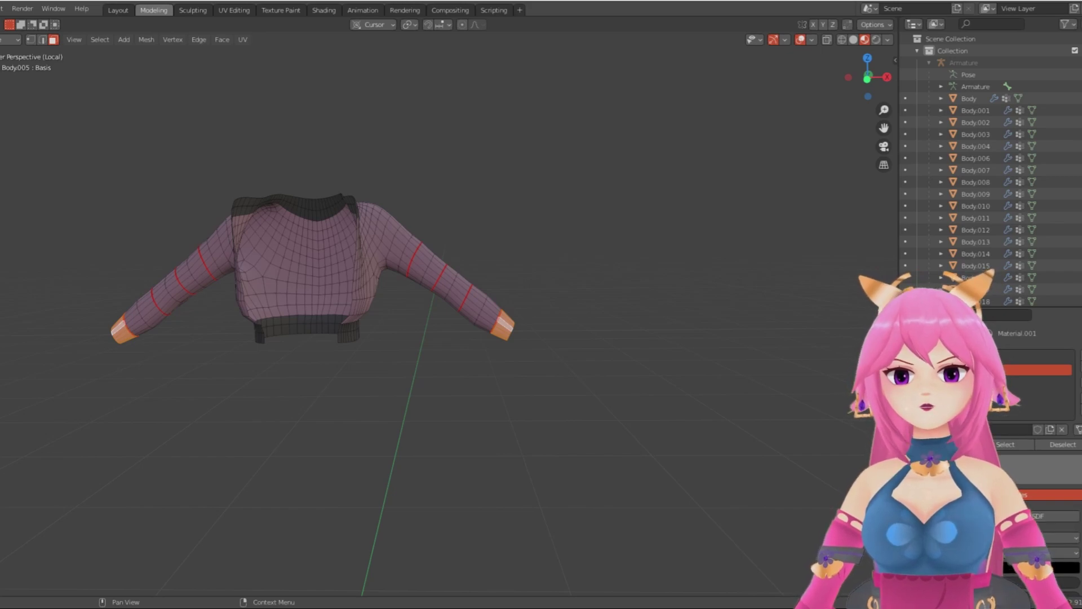
left_click(522, 447)
scroll(522, 447, "up", 2)
scroll(518, 448, "down", 2)
scroll(519, 441, "up", 3)
Step: Mark the edge loops where the collar and hem band meet the body fabric as seams
middle_click_drag(520, 443, 581, 319)
scroll(498, 448, "down", 2)
left_click(388, 350, "alt")
left_click(344, 338, "alt")
key("ctrl+e")
left_click(374, 373)
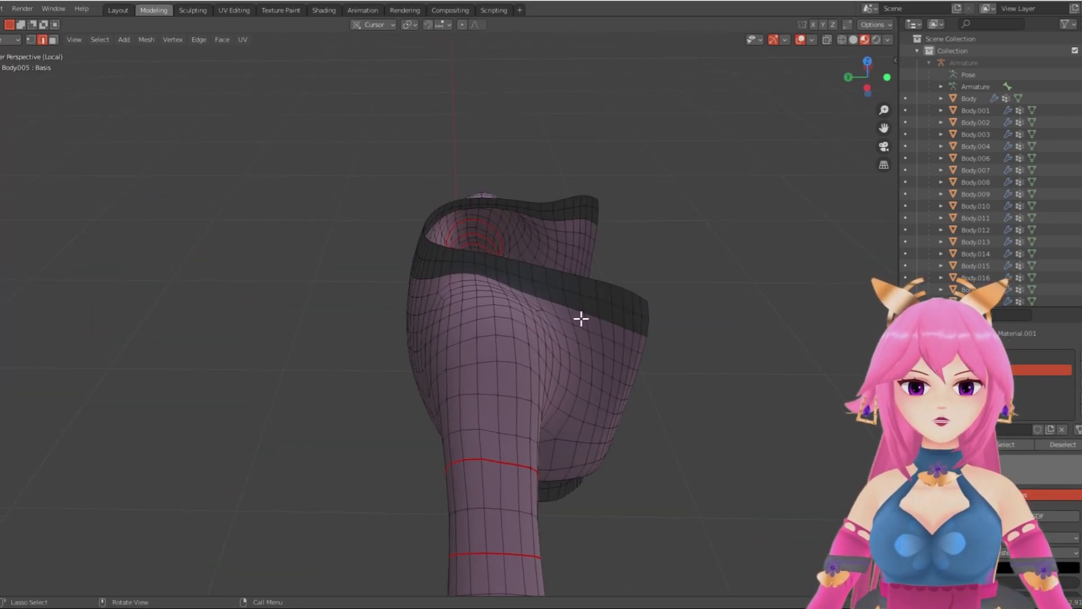
key("ctrl+e")
left_click(683, 382)
middle_click_drag(684, 382, 316, 394)
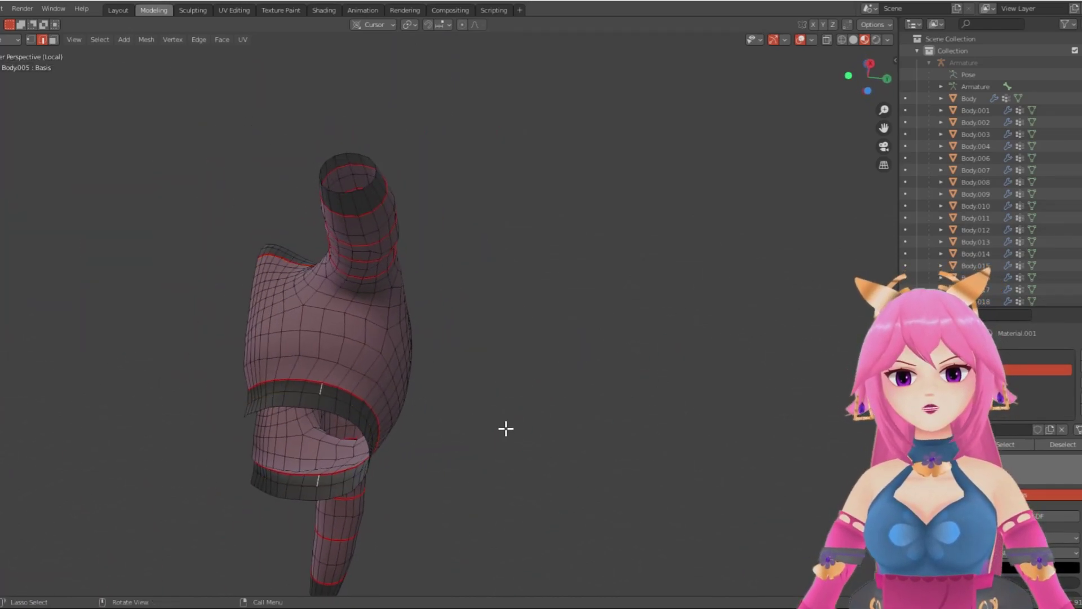
Step: Bevel the seam ring on the lower forearm with 2 segments into a narrow band
middle_click_drag(506, 429, 451, 406)
scroll(445, 420, "up", 4)
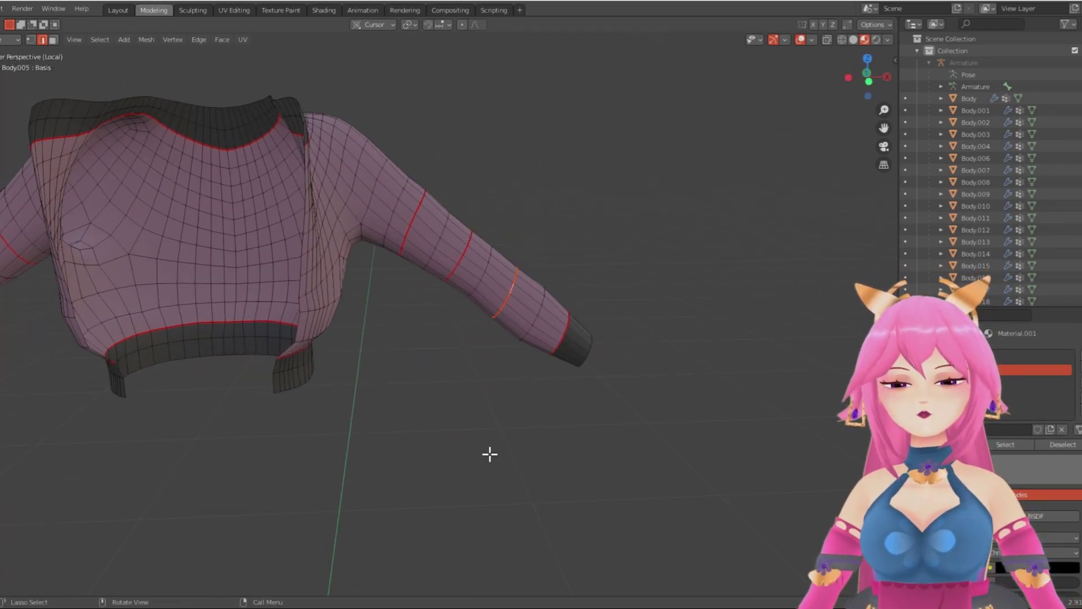
middle_click_drag(476, 360, 481, 350)
middle_click_drag(526, 416, 516, 314)
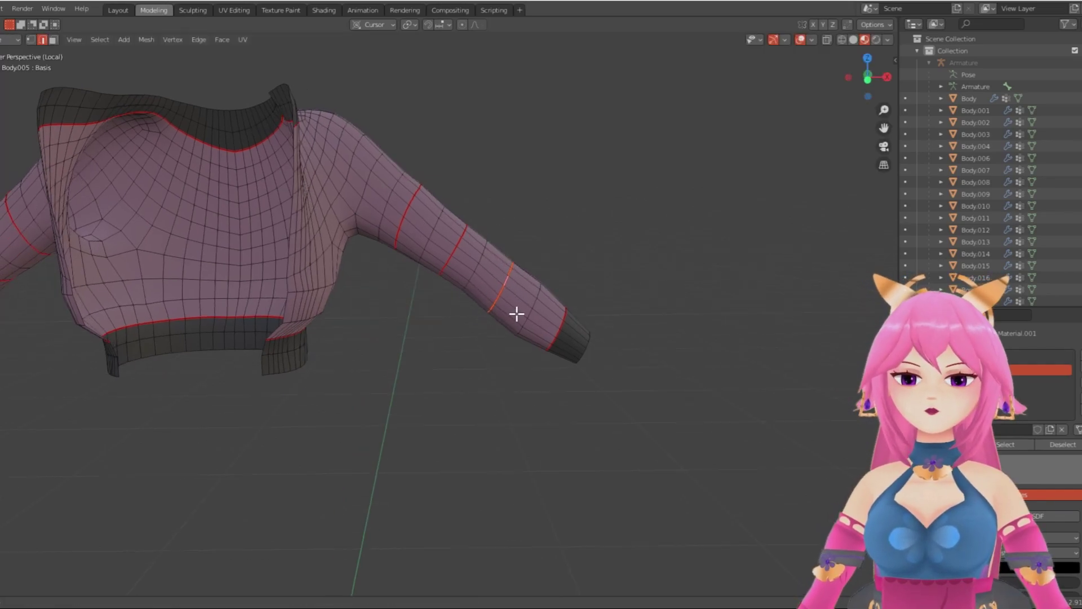
scroll(516, 314, "up", 2)
key("ctrl+b")
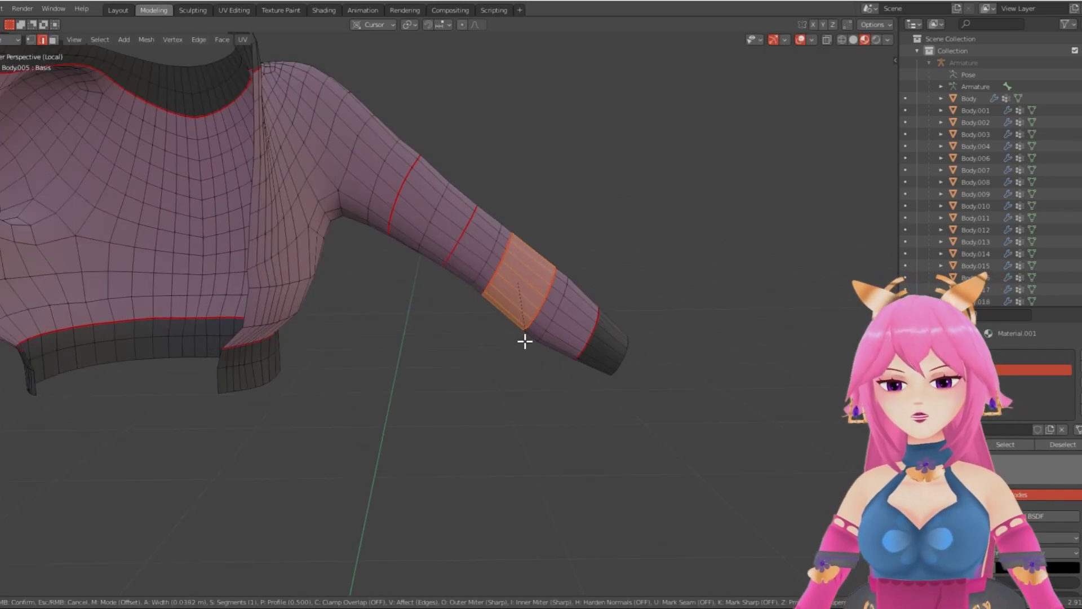
scroll(519, 335, "up", 1)
left_click(512, 326)
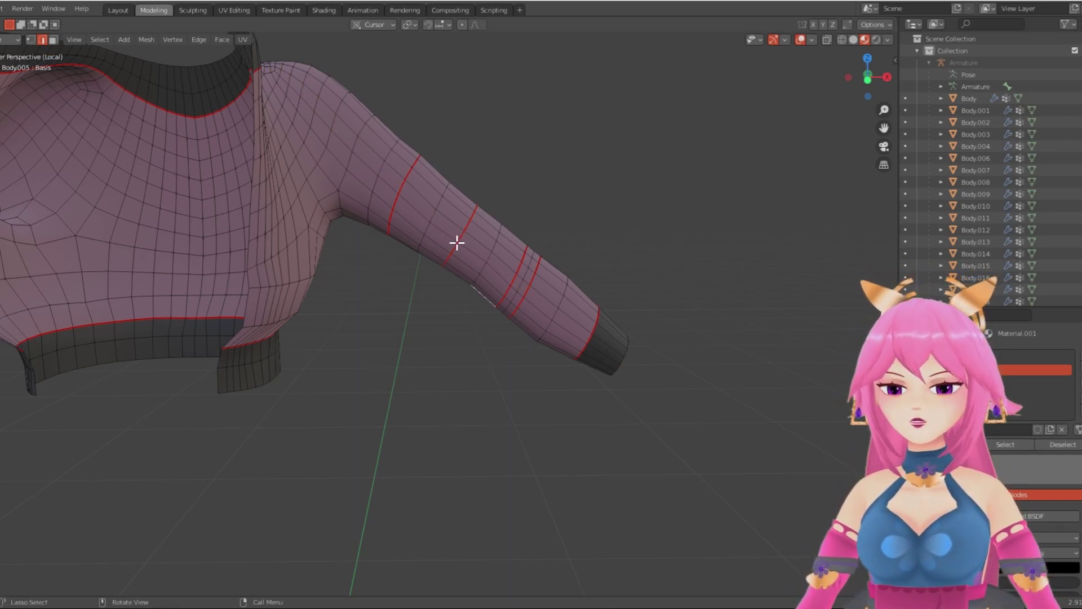
Step: Bevel the two remaining seam rings farther up the sleeve into matching narrow 2-segment bands
key("ctrl+b")
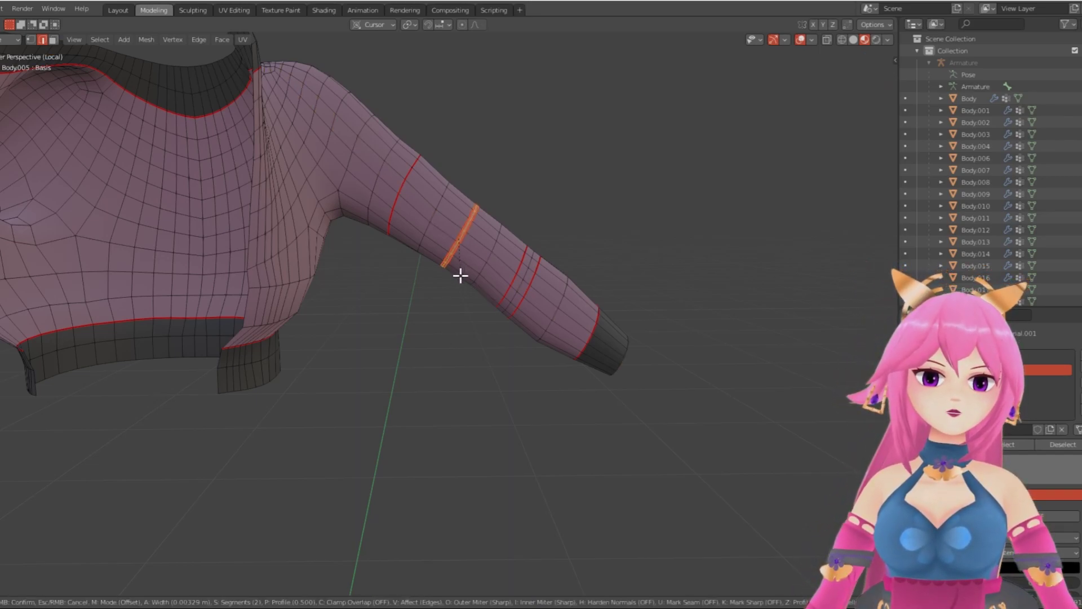
left_click(460, 278)
key("ctrl+b")
left_click(404, 224)
left_click(442, 326)
Step: Scale down the middle ring of each of the three narrow sleeve bands with proportional editing to pinch the sleeve
scroll(442, 327, "down", 3)
scroll(449, 336, "up", 3)
middle_click_drag(442, 327, 496, 302)
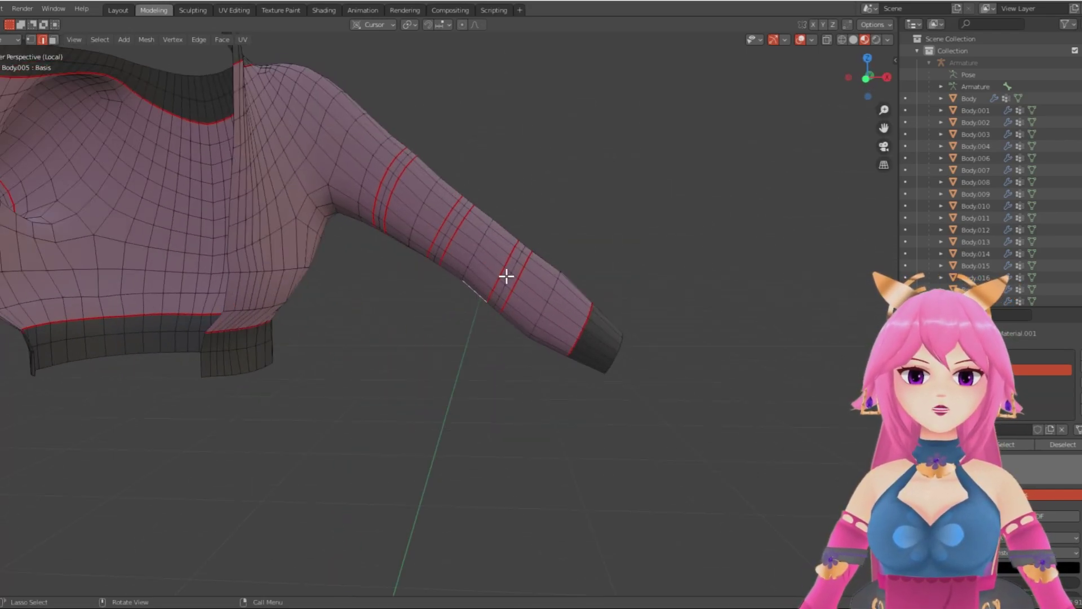
key("s")
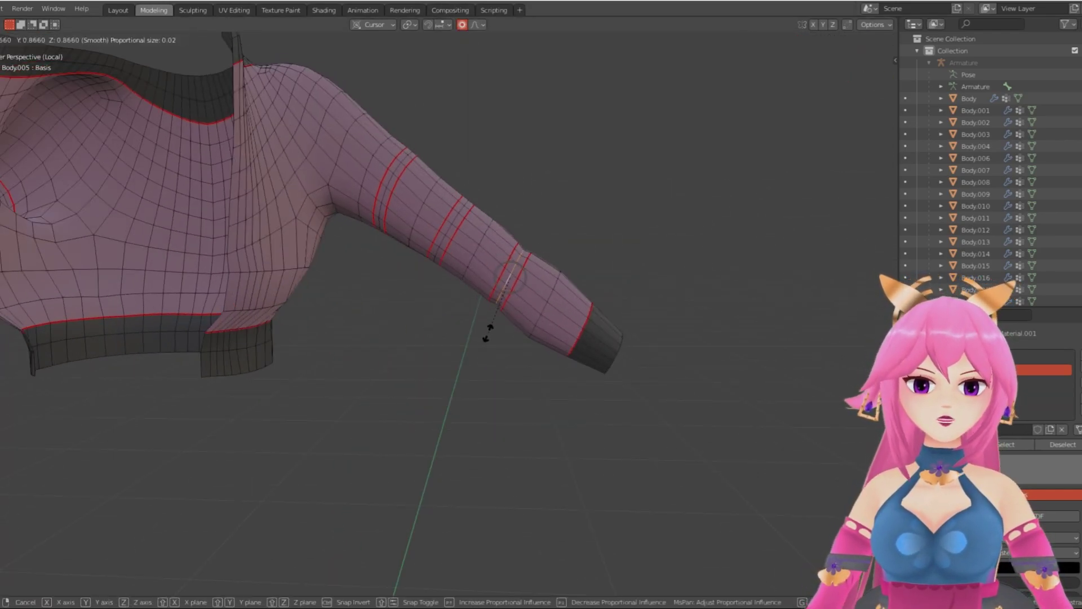
left_click(491, 318)
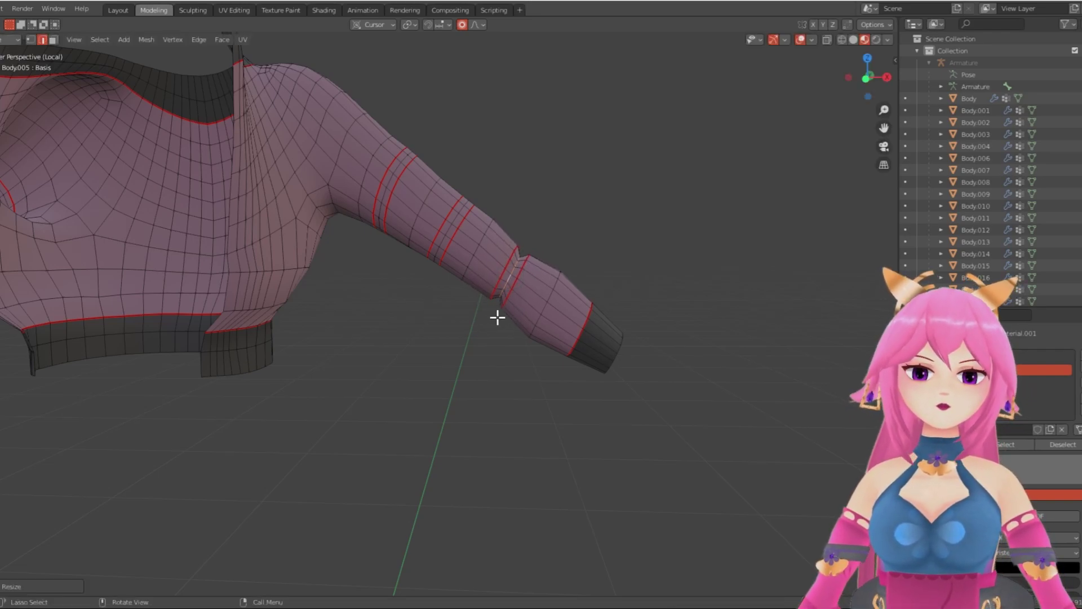
key("s")
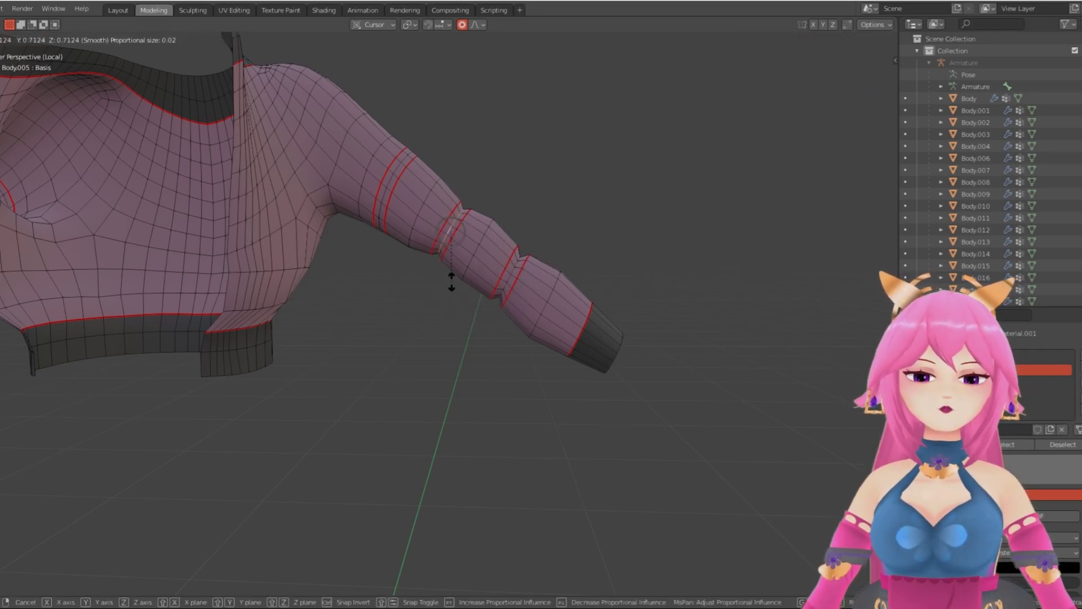
left_click(451, 280)
middle_click_drag(451, 280, 416, 188)
left_click(413, 193, "alt")
key("s")
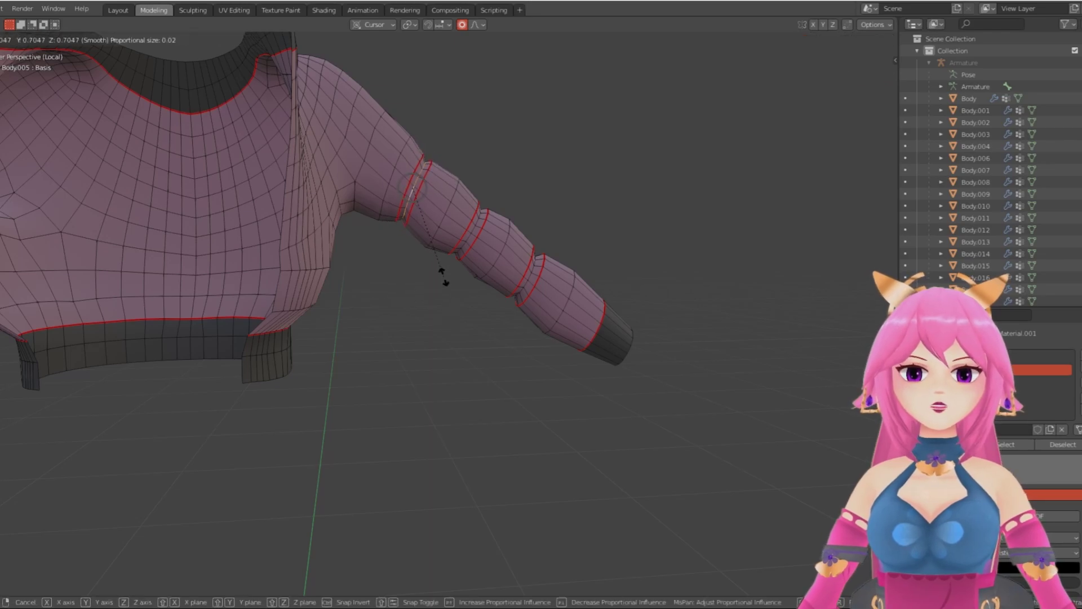
left_click(444, 281)
Step: Scale up the rings midway along the two lower sleeve sections to puff them out
scroll(476, 396, "down", 5)
key("Tab")
middle_click_drag(424, 329, 414, 364)
scroll(450, 370, "up", 1)
scroll(450, 370, "up", 3)
key("Tab")
scroll(435, 377, "up", 3)
scroll(434, 378, "down", 1)
left_click(479, 263, "alt")
key("s")
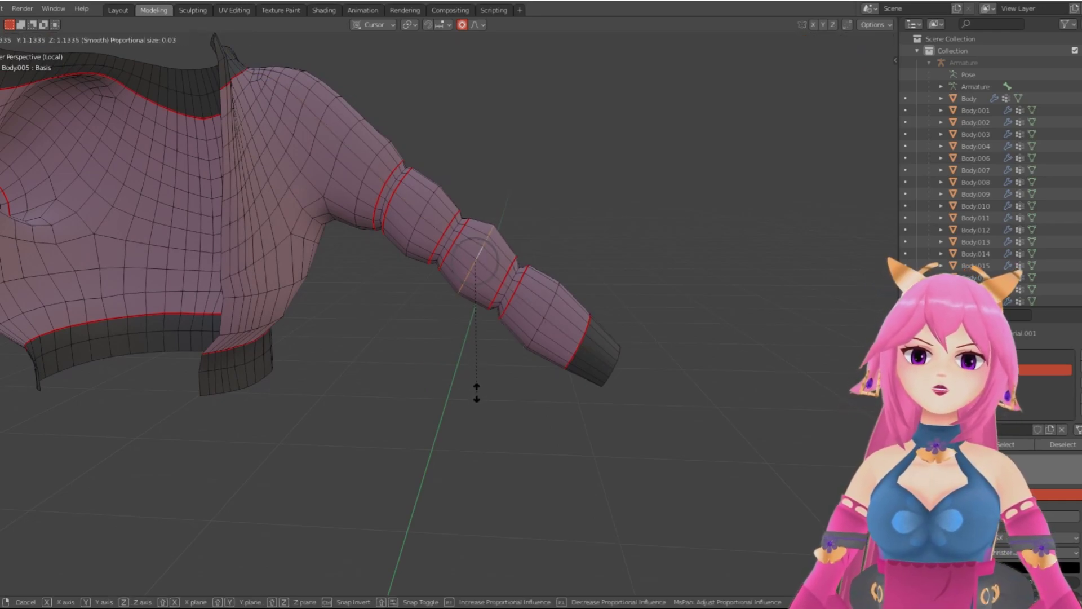
left_click(477, 391)
left_click(544, 319, "alt")
key("s")
left_click(543, 347)
Step: Adjust the cuff's seam ring with Shrink/Fatten and slide the sleeve's end ring to reshape the cuff
left_click(579, 352, "alt")
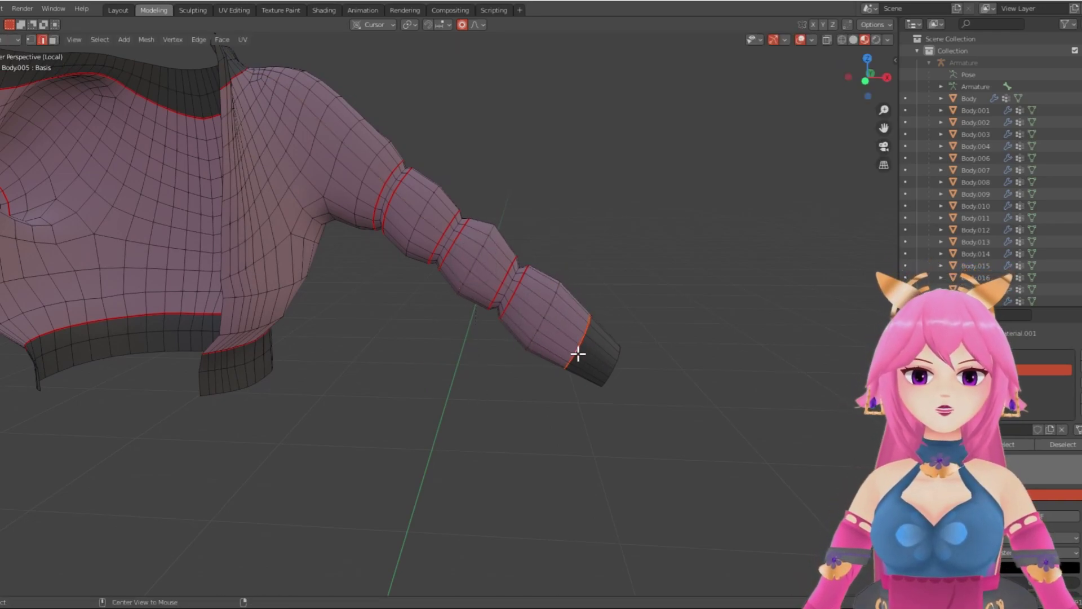
key("alt+s")
left_click(611, 399)
middle_click_drag(612, 362, 466, 282)
left_click(609, 358, "alt")
key("g")
key("g")
left_click(616, 387)
Step: Scale up the middle ring of the uppermost puff and two rings above the first pinch to widen the upper sleeve
scroll(466, 282, "down", 2)
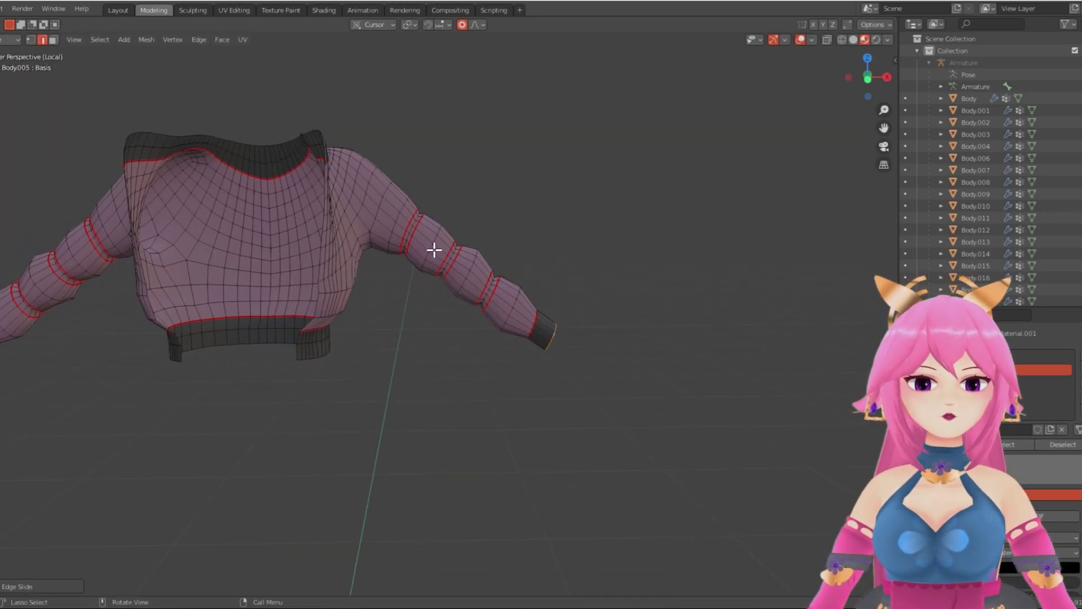
key("s")
left_click(444, 373)
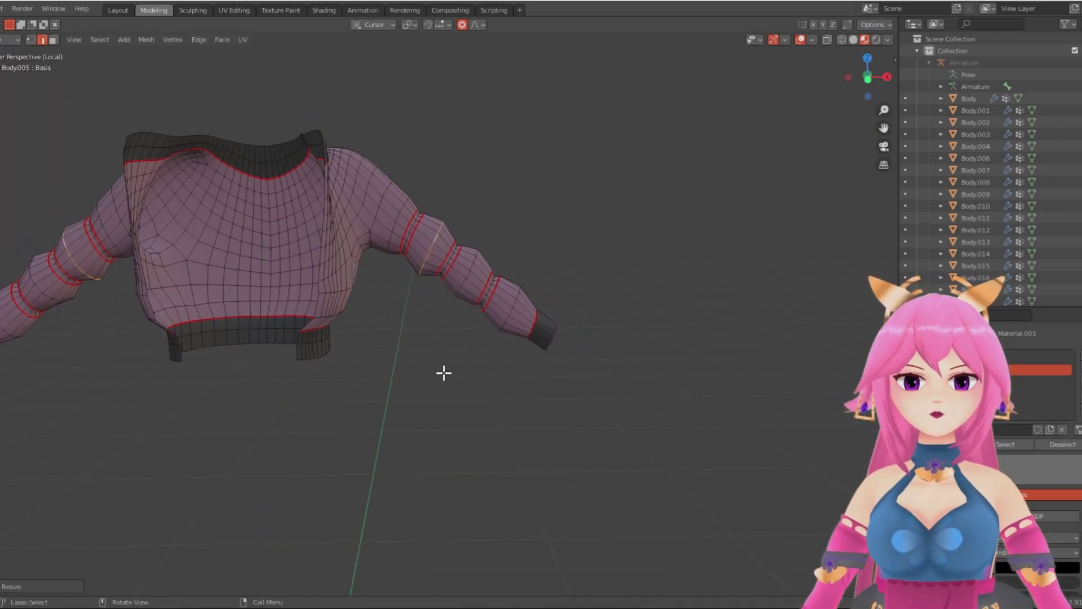
left_click(400, 212, "alt")
key("s")
left_click(411, 319)
left_click(382, 202, "alt")
key("s")
left_click(399, 322)
scroll(400, 322, "down", 2)
scroll(423, 384, "up", 5)
scroll(431, 389, "down", 3)
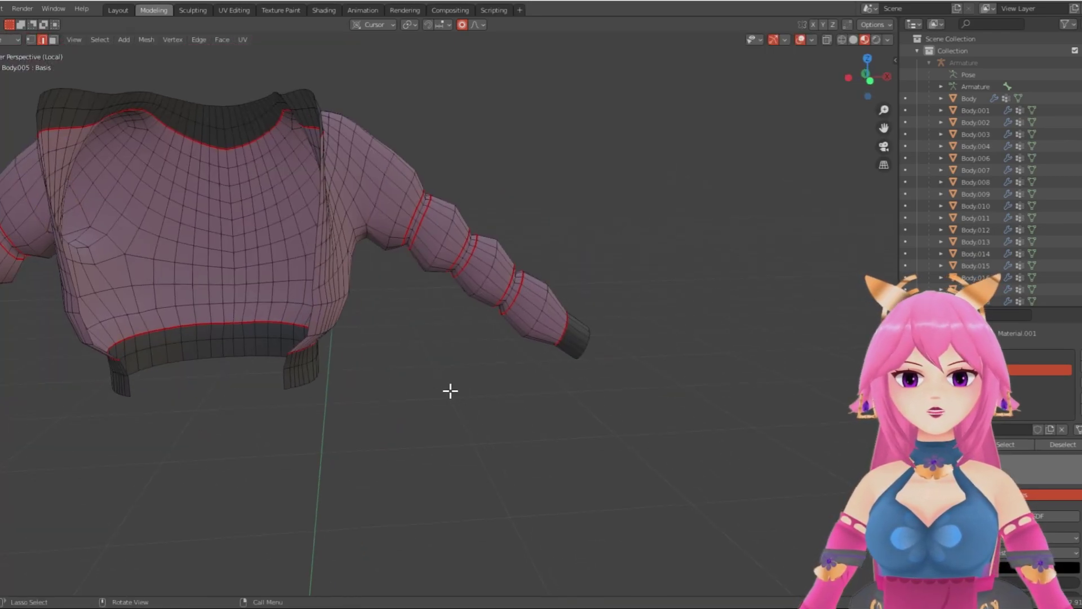
Step: Scale both sleeves from the first pinch to the cuff by about 1.09 and check the shape in solid shading
key("shift+z")
scroll(727, 232, "down", 4)
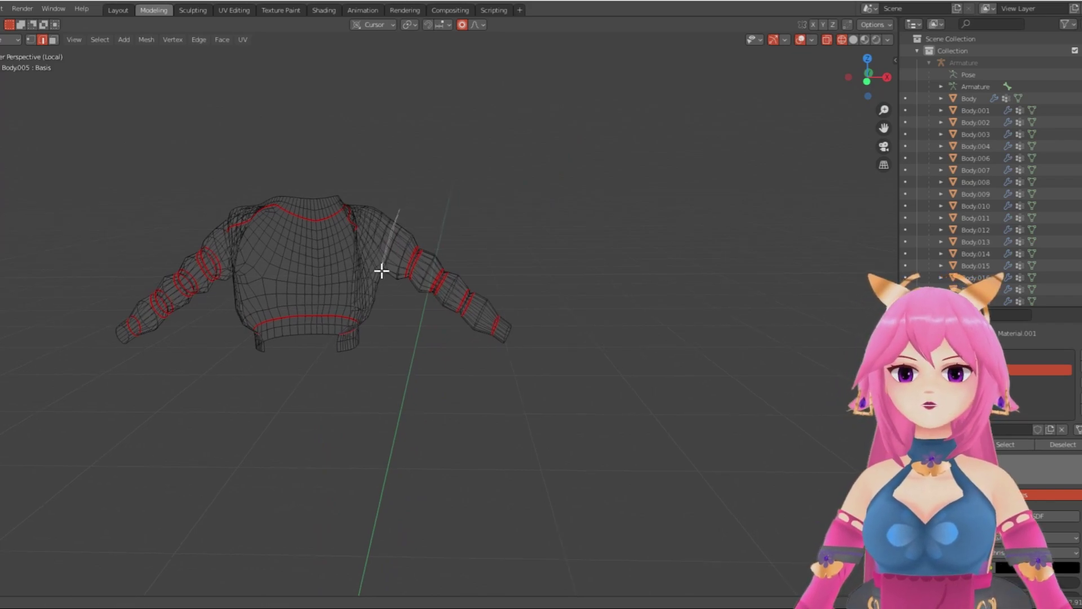
left_click_drag(386, 252, 524, 289)
middle_click_drag(519, 288, 558, 280)
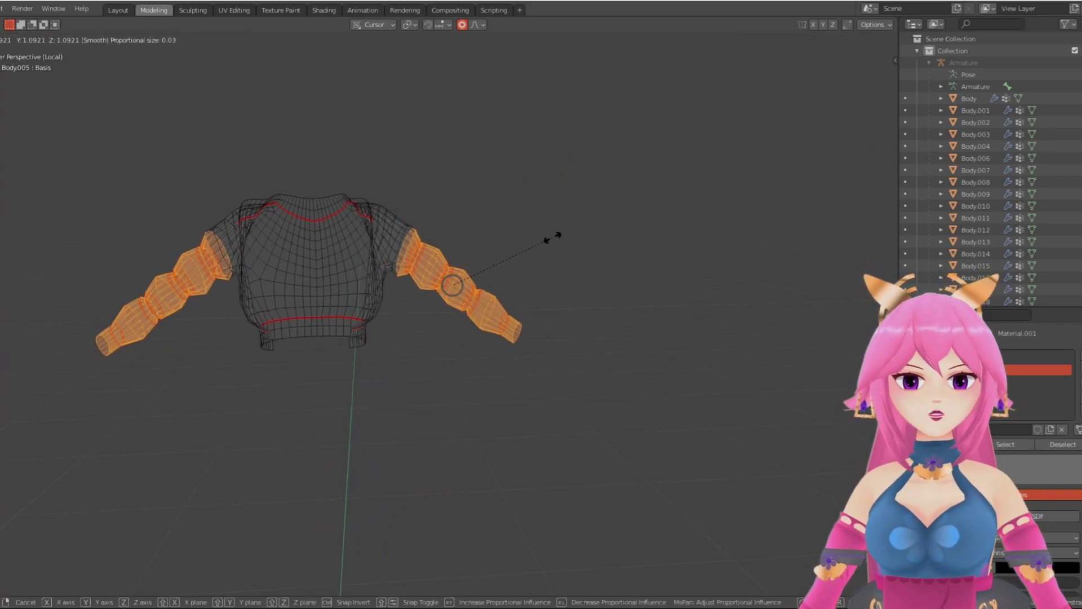
left_click(555, 235)
left_click(854, 39)
key("Tab")
scroll(509, 305, "up", 4)
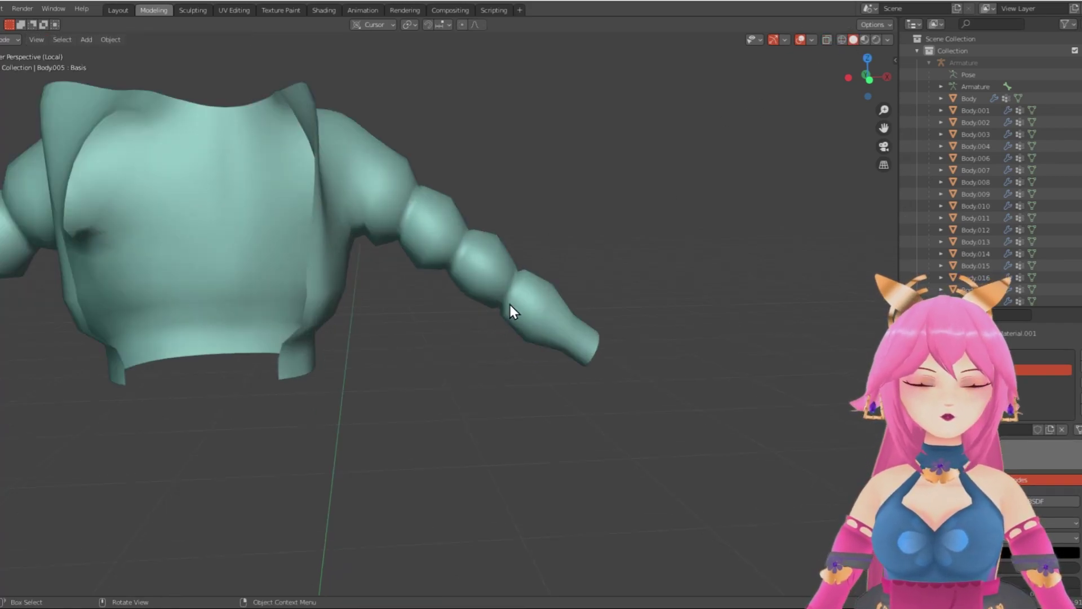
Step: Switch to the UV Editing workspace and unwrap the entire jacket mesh
key("ctrl+Page_Down")
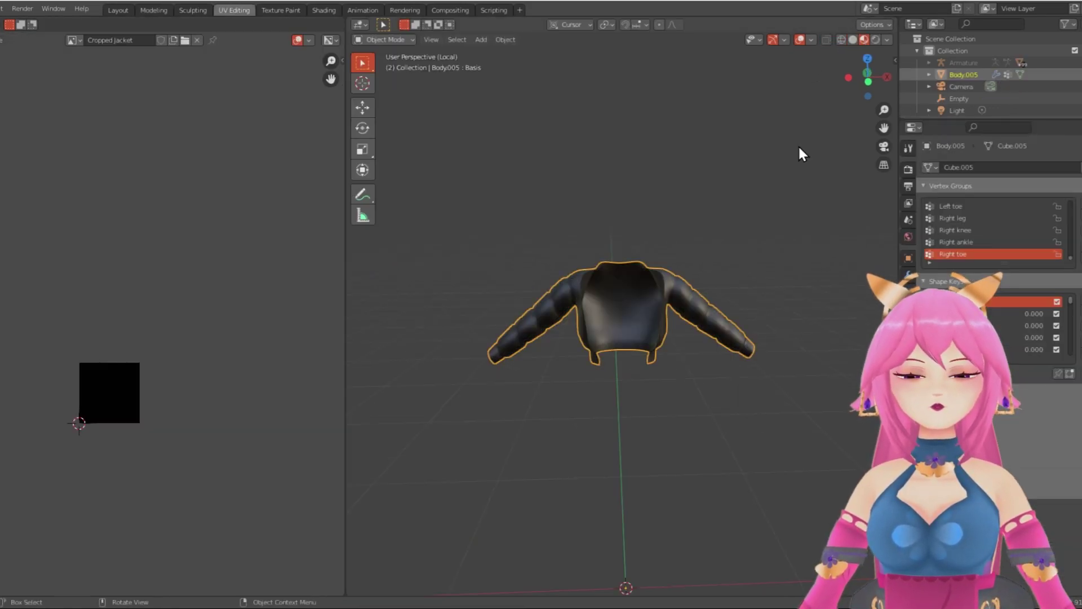
scroll(678, 326, "up", 4)
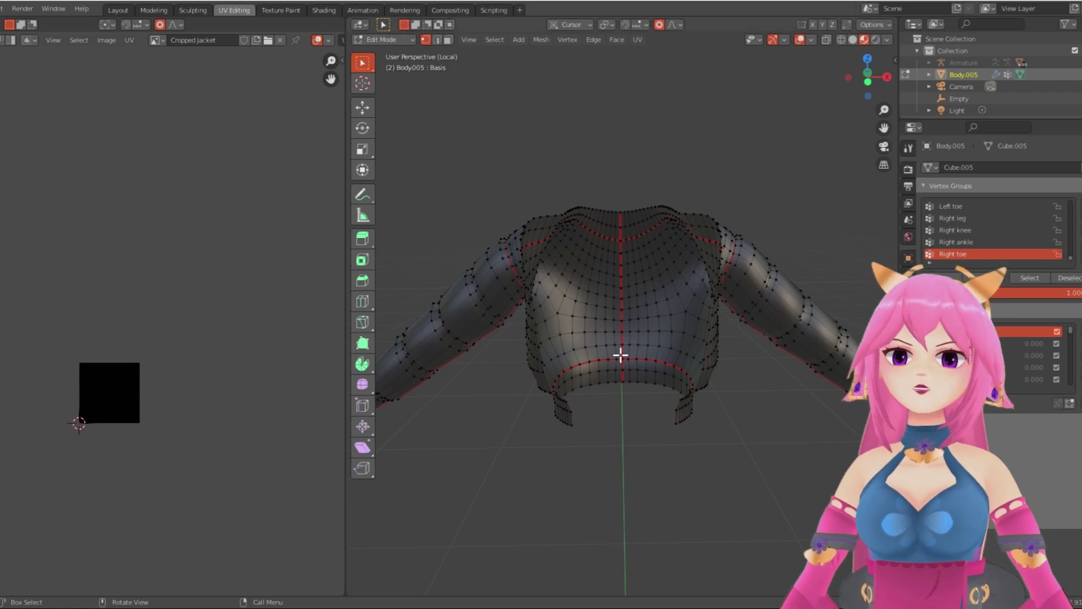
key("a")
scroll(672, 370, "down", 3)
scroll(95, 447, "up", 3)
middle_click_drag(95, 446, 155, 341)
scroll(167, 313, "up", 4)
scroll(174, 338, "down", 2)
scroll(173, 338, "up", 3)
scroll(155, 341, "down", 1)
key("u")
left_click(623, 230)
scroll(90, 385, "down", 2)
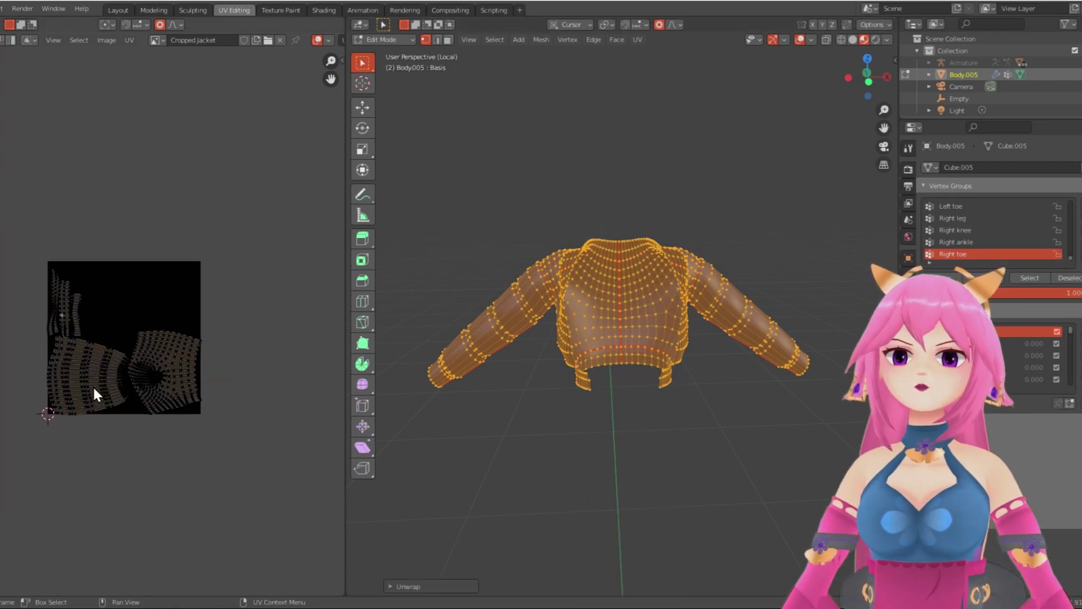
scroll(177, 358, "up", 4)
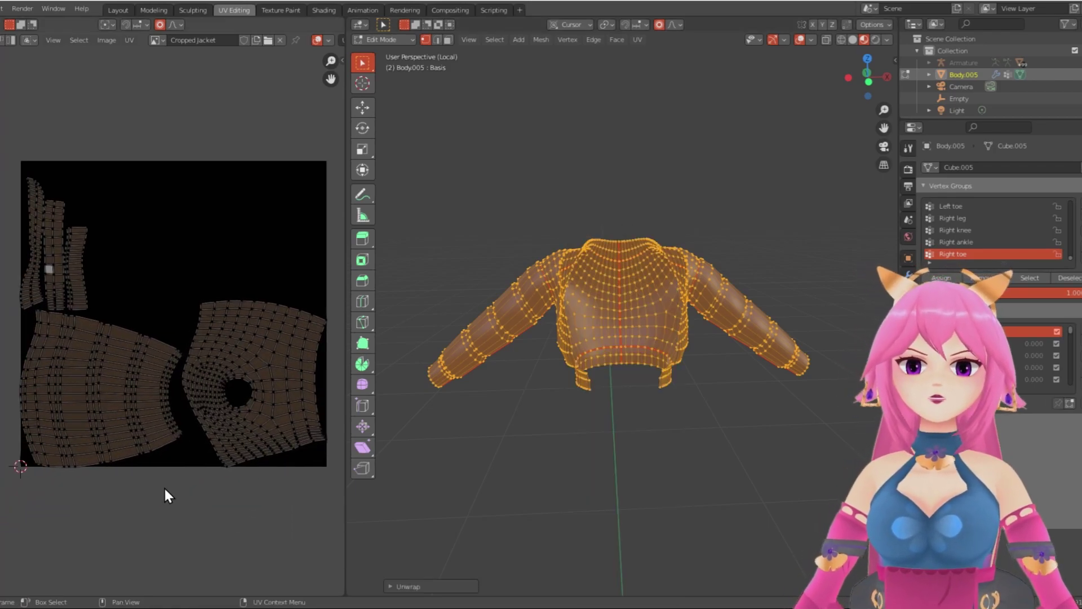
Step: Enlarge the 3D view and mark seams along the back's centre line and down the torso sides below the armholes
mouse_move(394, 372)
middle_mouse_down()
mouse_move(543, 439)
mouse_move(386, 379)
middle_mouse_up()
left_click_drag(345, 372, 157, 285)
key("alt+a")
middle_click_drag(507, 315, 534, 337)
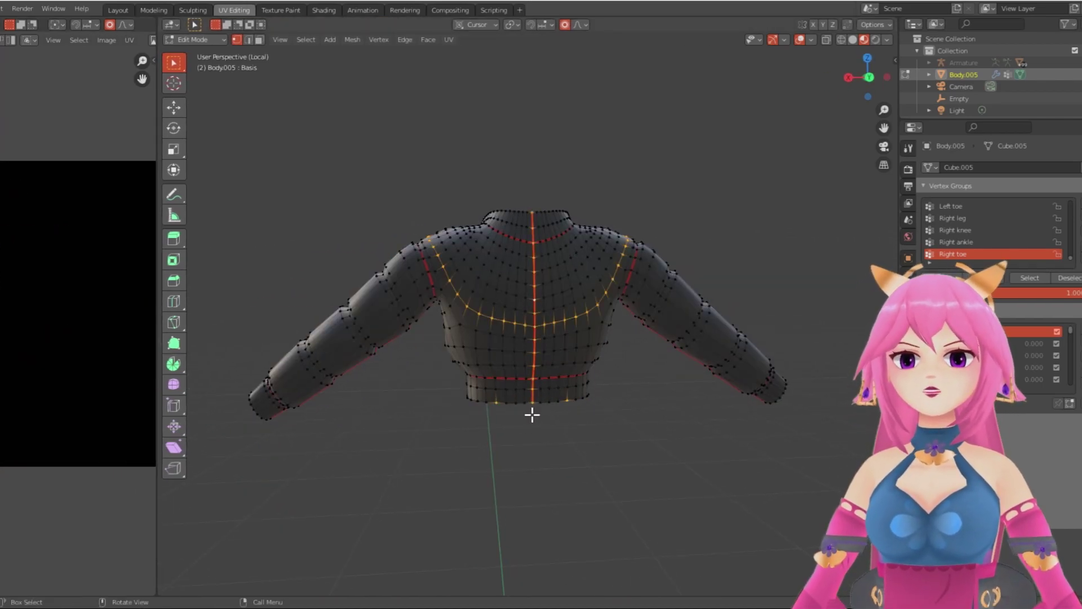
right_click(550, 497)
left_click(553, 512)
middle_click_drag(553, 512, 535, 259)
middle_click_drag(551, 360, 580, 383)
right_click(493, 425)
left_click(493, 428)
Step: Select the shoulder line from the collar to the sleeve seam with Lasso Select and mark it as a seam
middle_click_drag(483, 418, 506, 381)
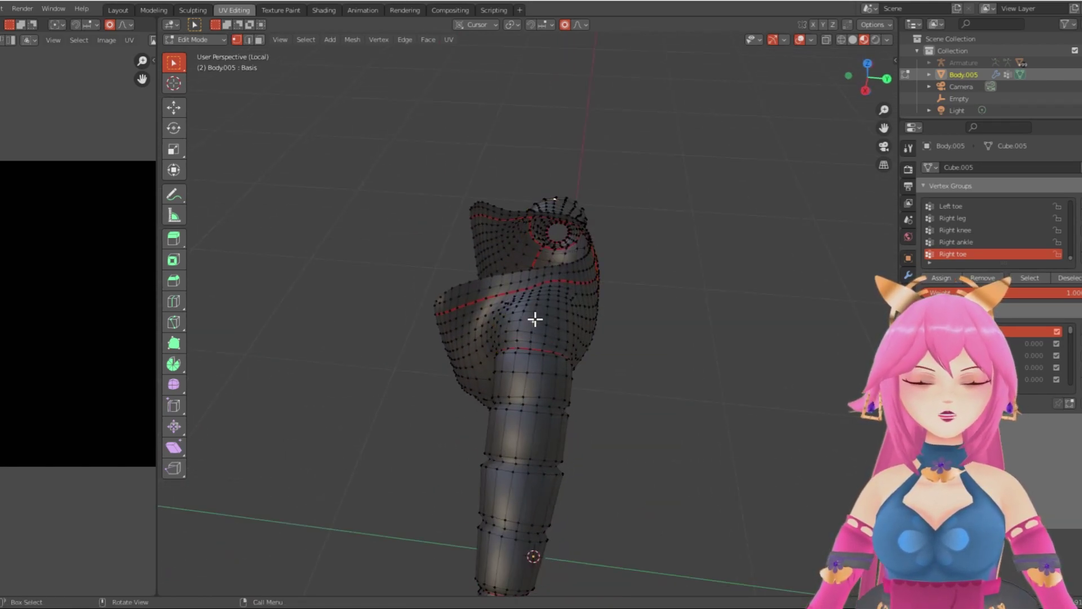
middle_click_drag(536, 312, 552, 387)
scroll(549, 388, "up", 3)
left_click_drag(175, 67, 207, 136)
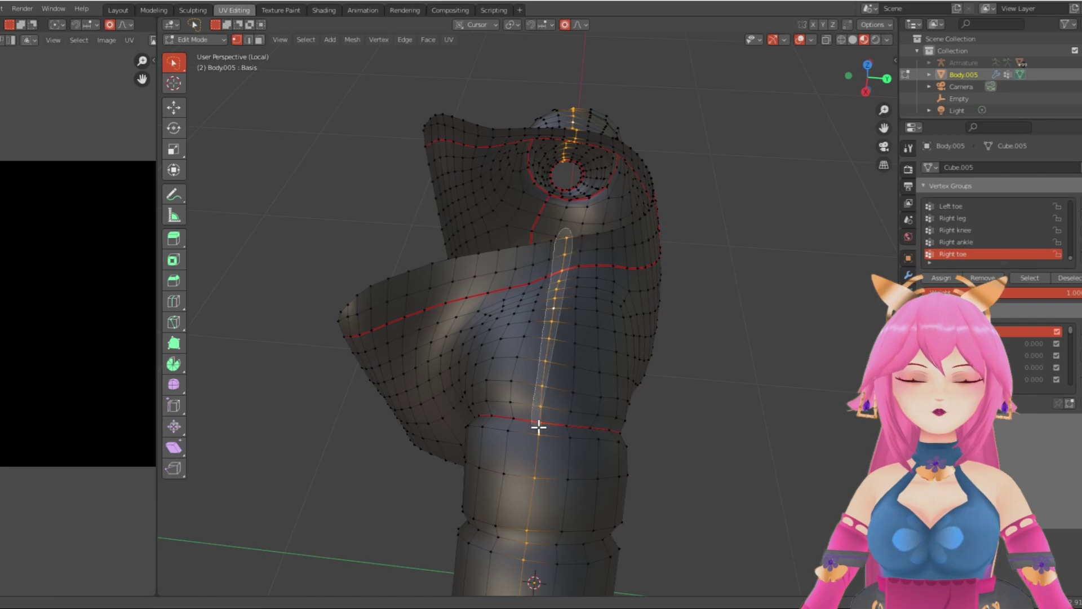
middle_click_drag(604, 345, 631, 259)
scroll(589, 134, "down", 5)
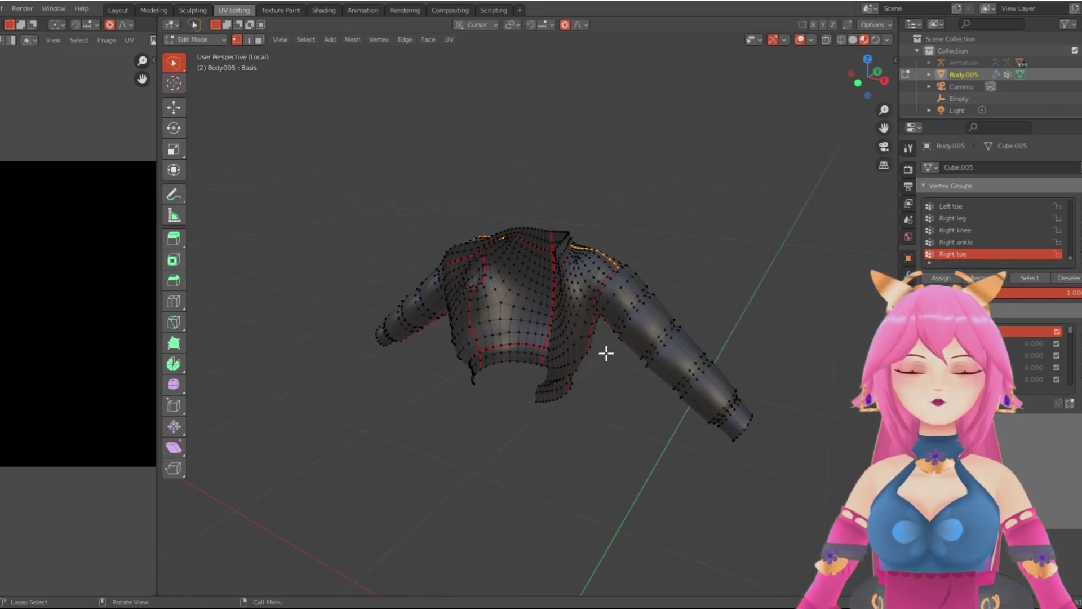
Step: Widen the UV editor and unwrap the whole jacket again using the added side and shoulder seams
key("a")
scroll(36, 314, "down", 3)
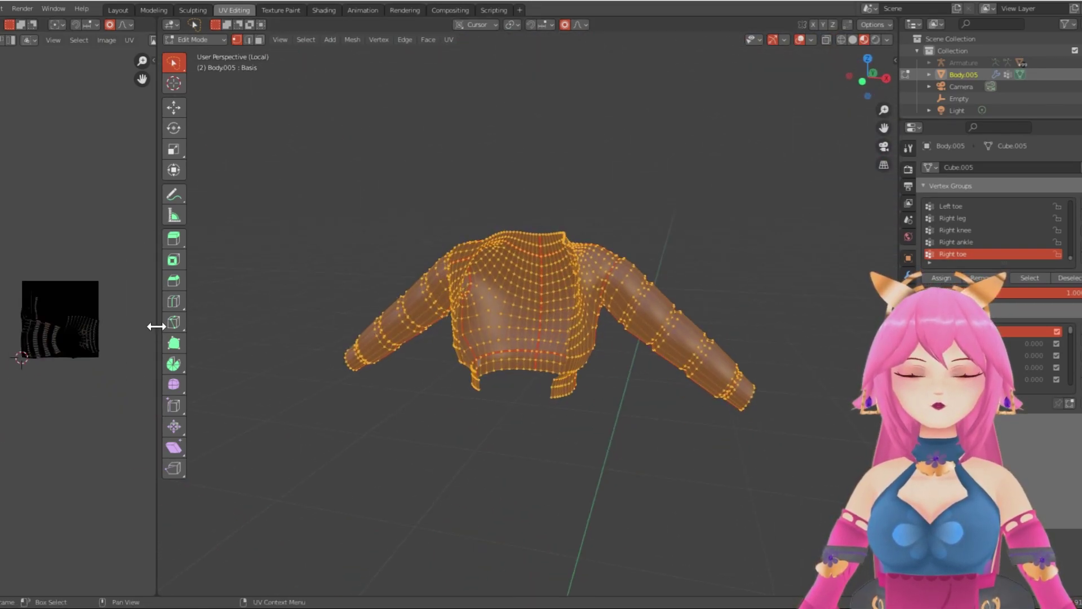
left_click_drag(157, 322, 364, 316)
middle_click_drag(491, 309, 545, 312)
key("u")
left_click(510, 225)
scroll(197, 434, "up", 6)
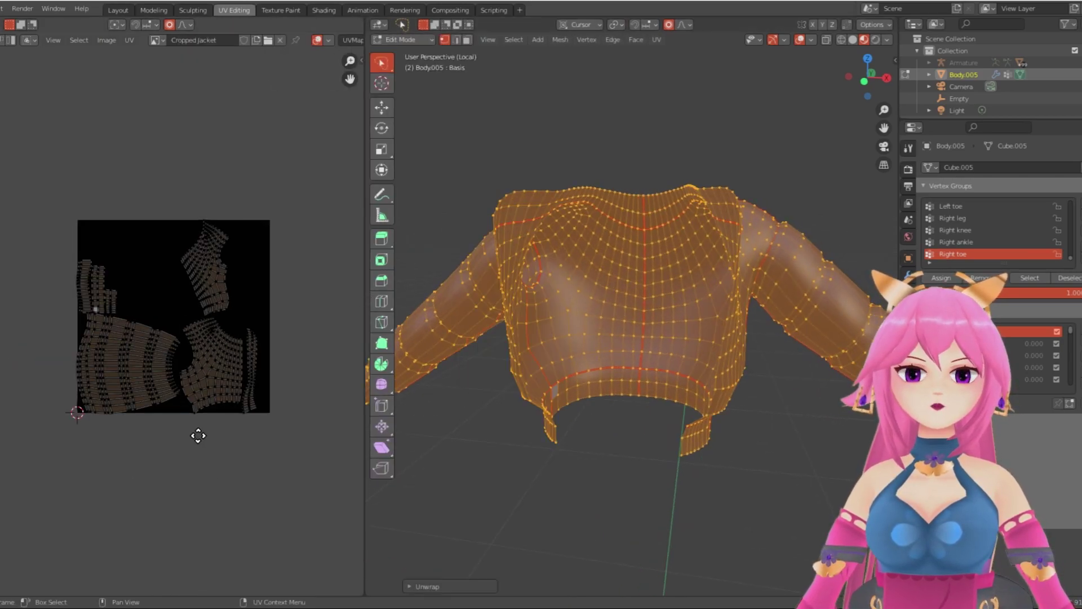
Step: Enlarge the UV editor further and examine the torso, sleeve and trim islands of the unwrapped jacket
middle_click_drag(194, 424, 176, 469)
scroll(215, 434, "down", 1)
scroll(211, 449, "up", 1)
scroll(227, 432, "down", 1)
scroll(206, 443, "up", 2)
scroll(197, 448, "up", 2)
middle_click_drag(198, 445, 225, 375)
scroll(213, 364, "down", 4)
middle_click_drag(711, 440, 580, 459)
left_click_drag(364, 355, 600, 361)
scroll(333, 415, "up", 4)
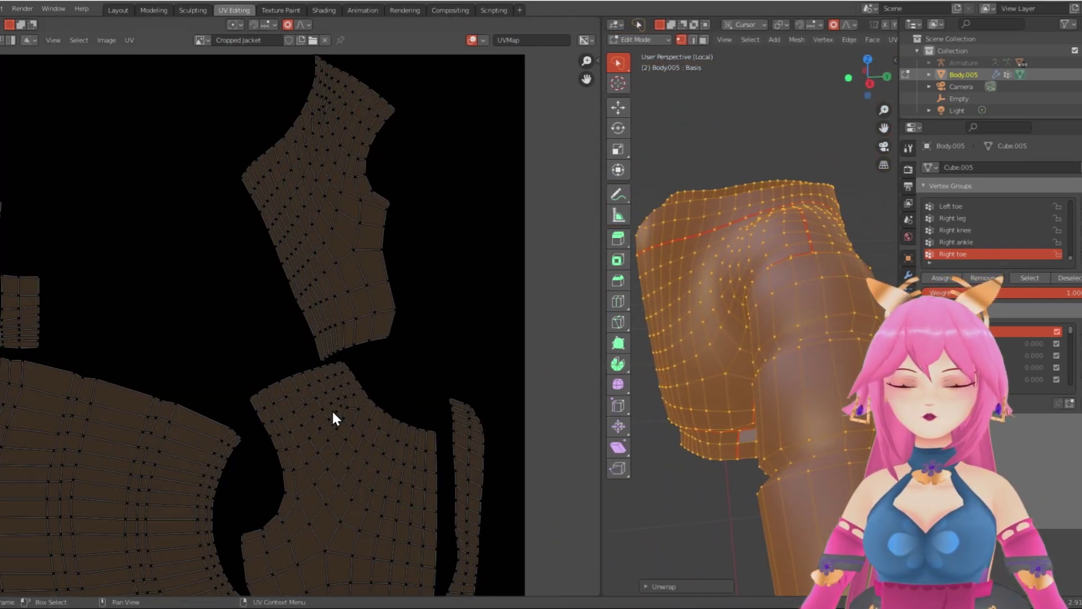
scroll(241, 420, "down", 3)
scroll(242, 420, "up", 4)
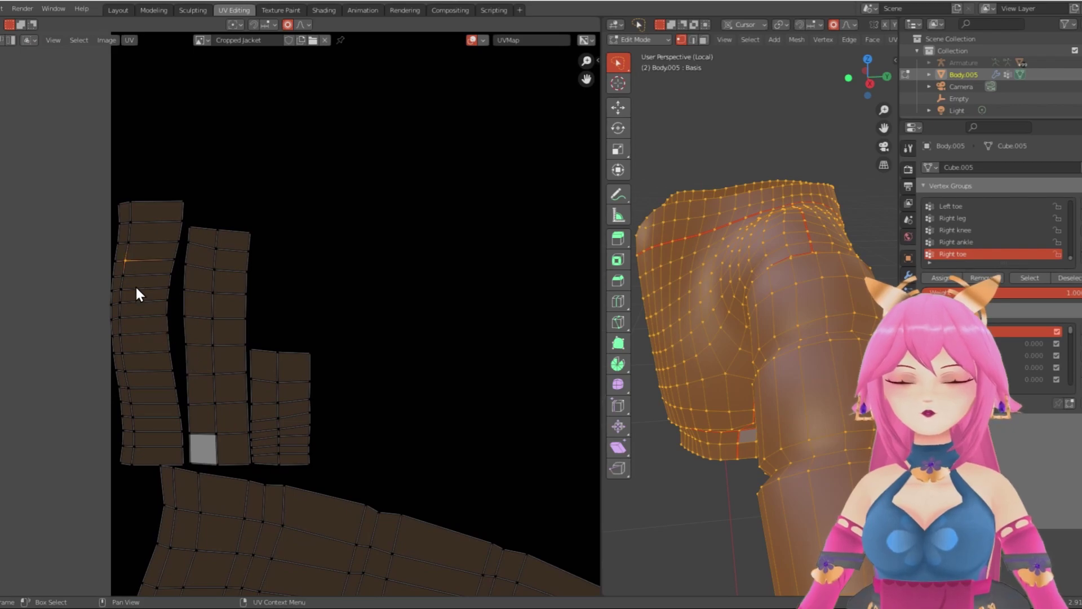
Step: Turn off proportional editing and flatten two neighbouring cross edges of the leftmost trim strip in the UV layout
key("s")
left_click(191, 307)
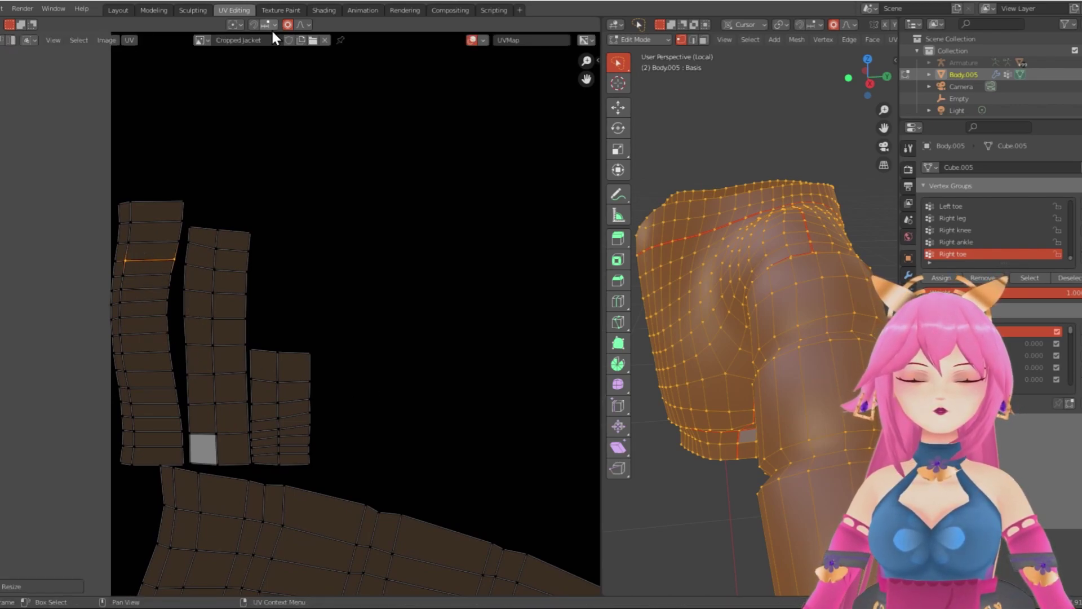
key("s")
left_click(137, 283)
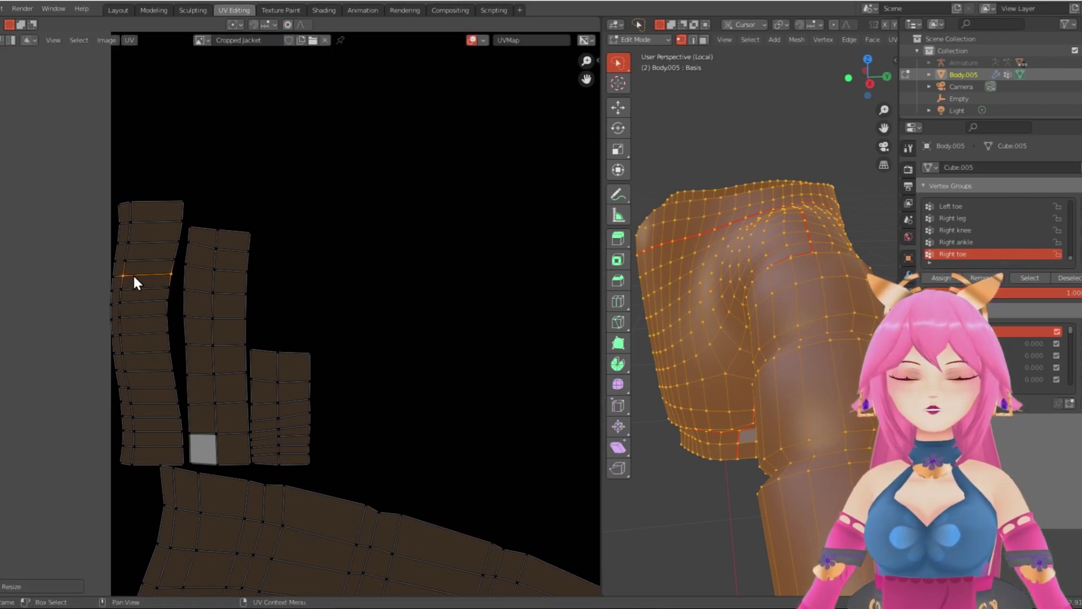
key("s")
key("y")
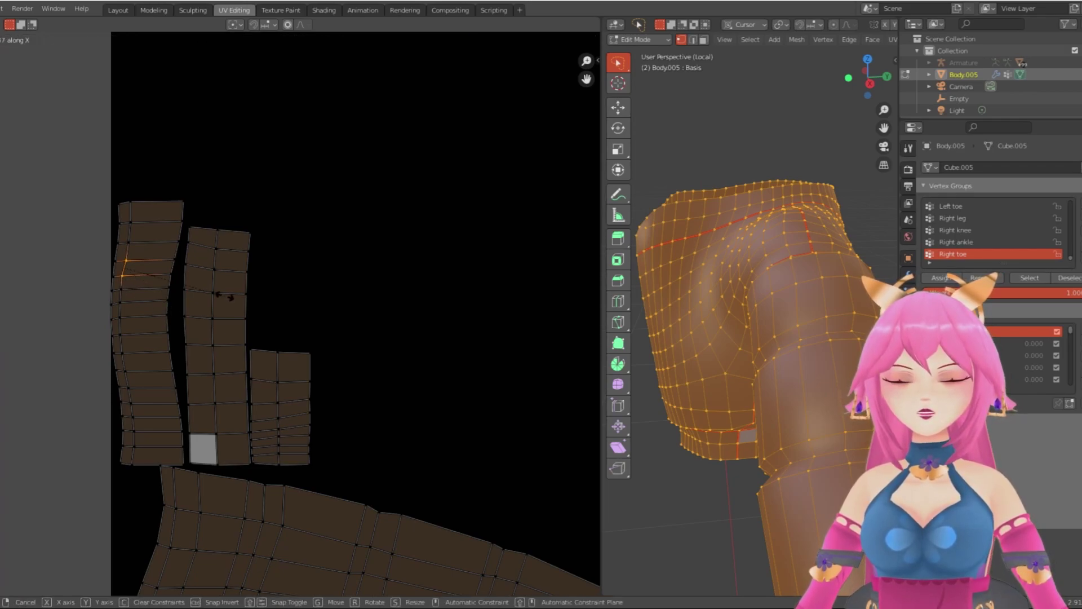
Step: Try to line up the side corners of the quad between the two flattened edges by rescaling them
right_click(177, 286)
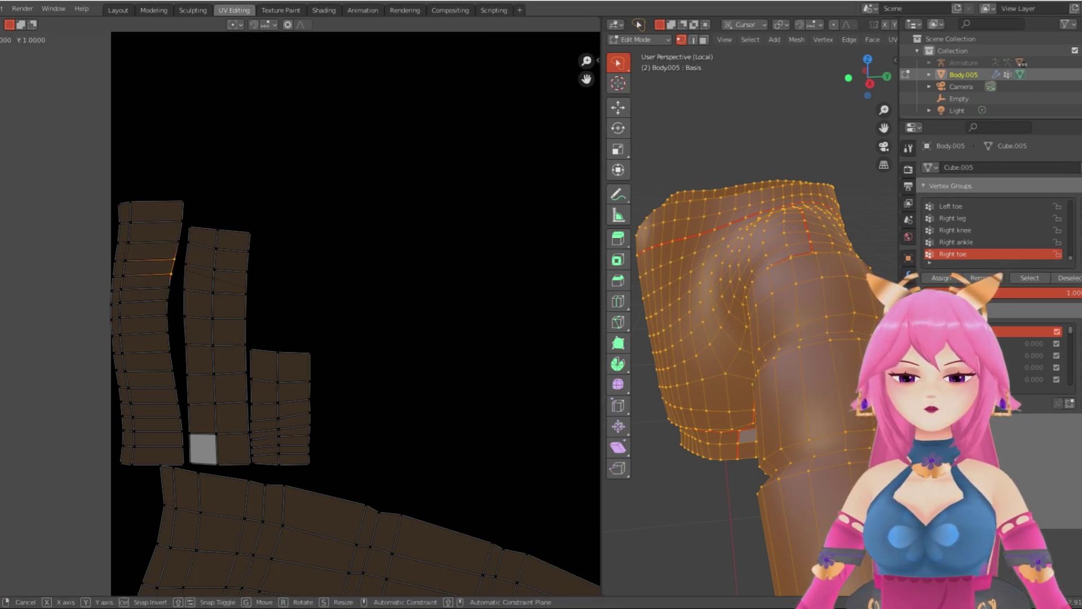
right_click(264, 283)
left_click(127, 262)
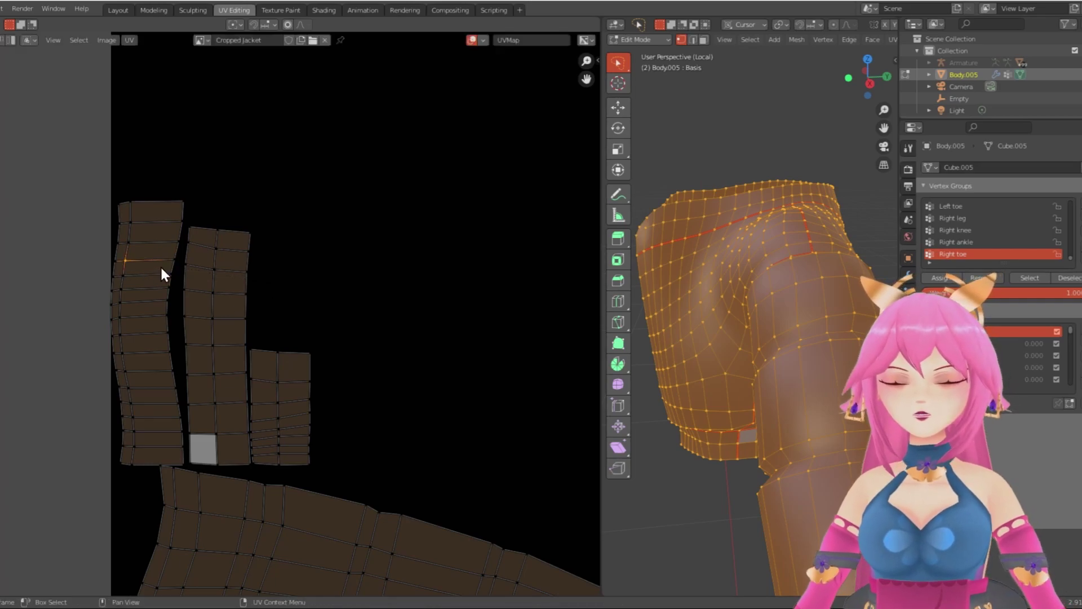
key("s")
left_click(297, 291)
left_click(170, 277, "shift")
key("s")
key("y")
key("0")
left_click(171, 258)
left_click(172, 261)
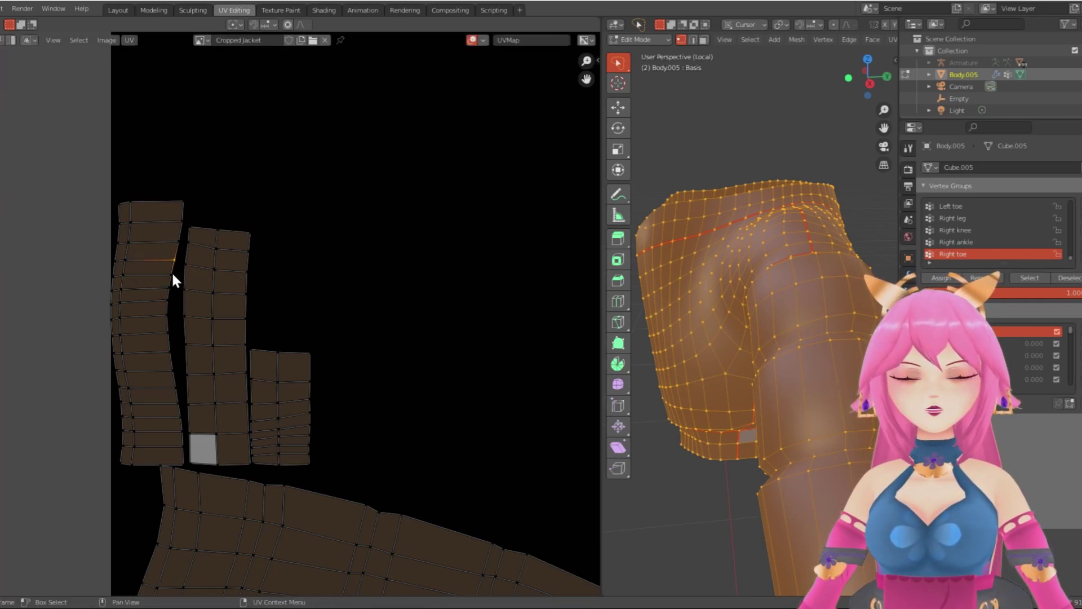
Step: Align the quad's side corner pairs vertically by scaling each pair to 0 along X
scroll(259, 288, "down", 5)
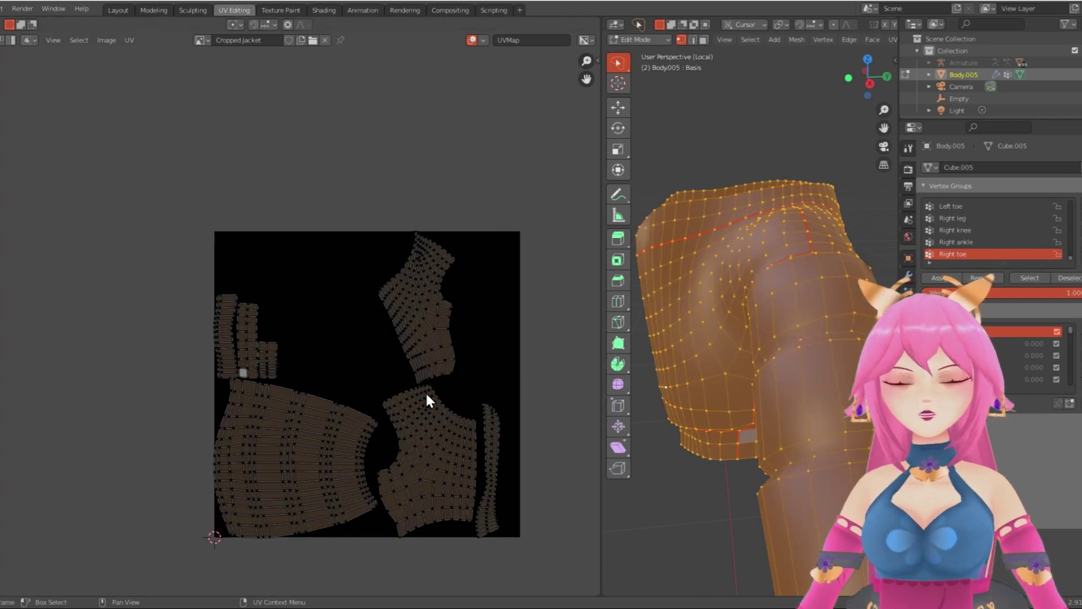
scroll(478, 385, "up", 1)
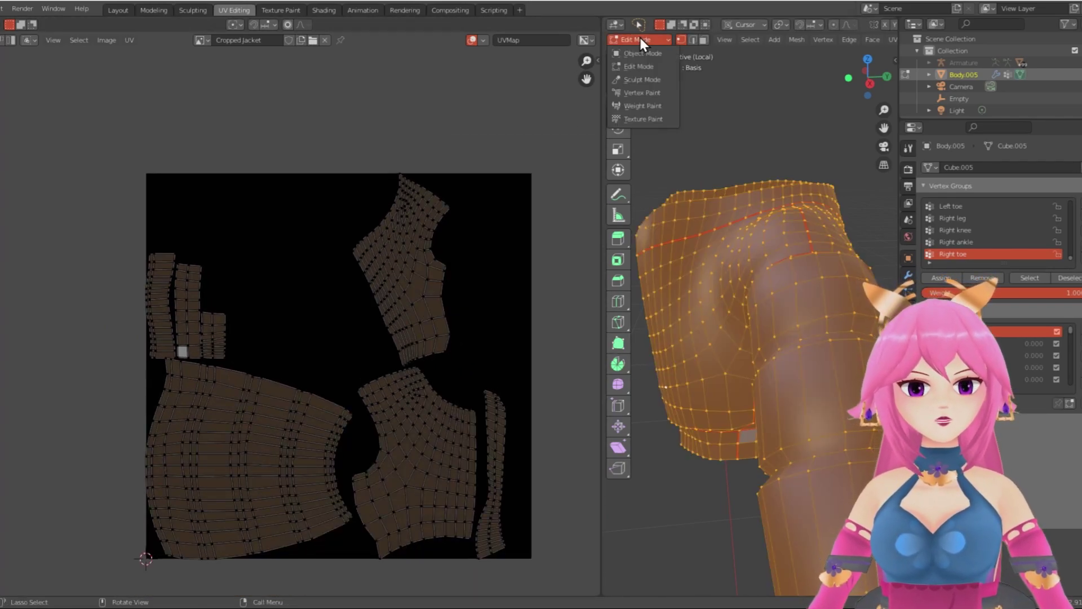
left_click(648, 66)
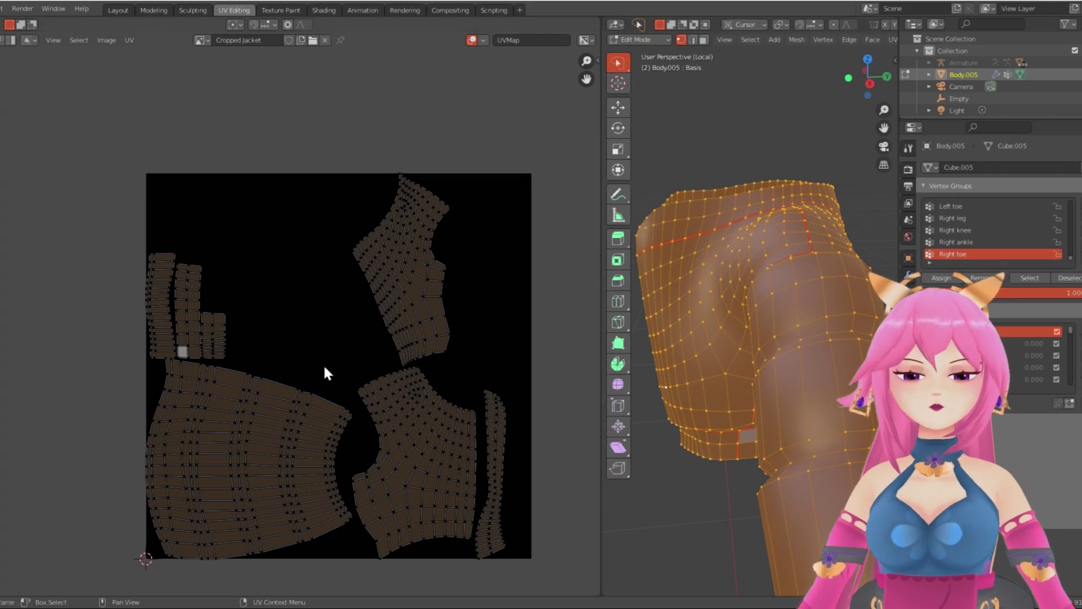
scroll(215, 347, "up", 5)
left_click(1, 24)
left_click(12, 83)
middle_click_drag(226, 306, 277, 407)
middle_click_drag(184, 197, 198, 223)
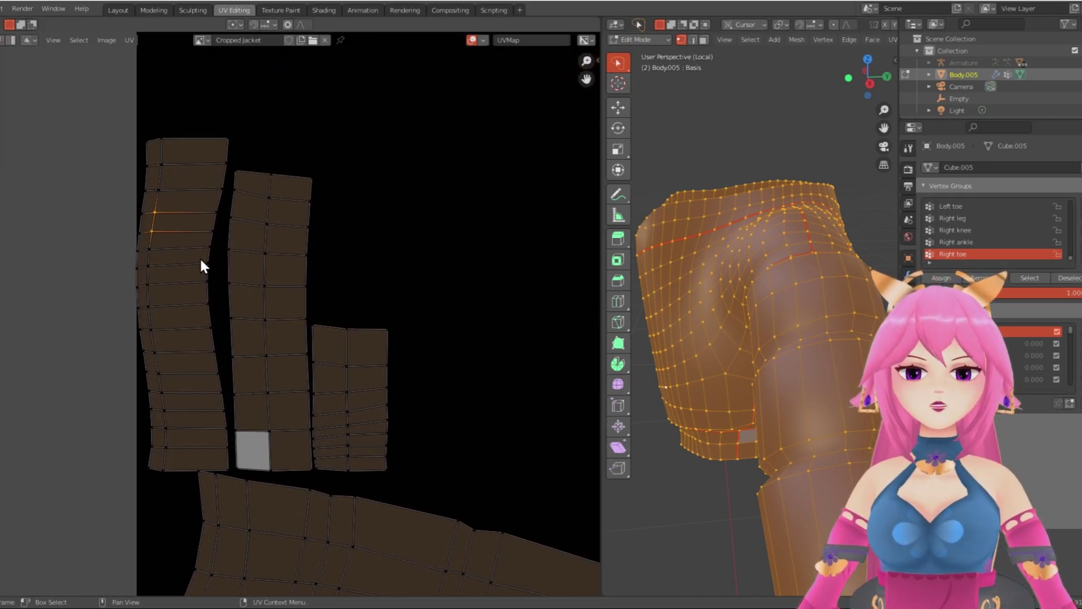
scroll(220, 245, "up", 1)
key("s")
key("x")
key("0")
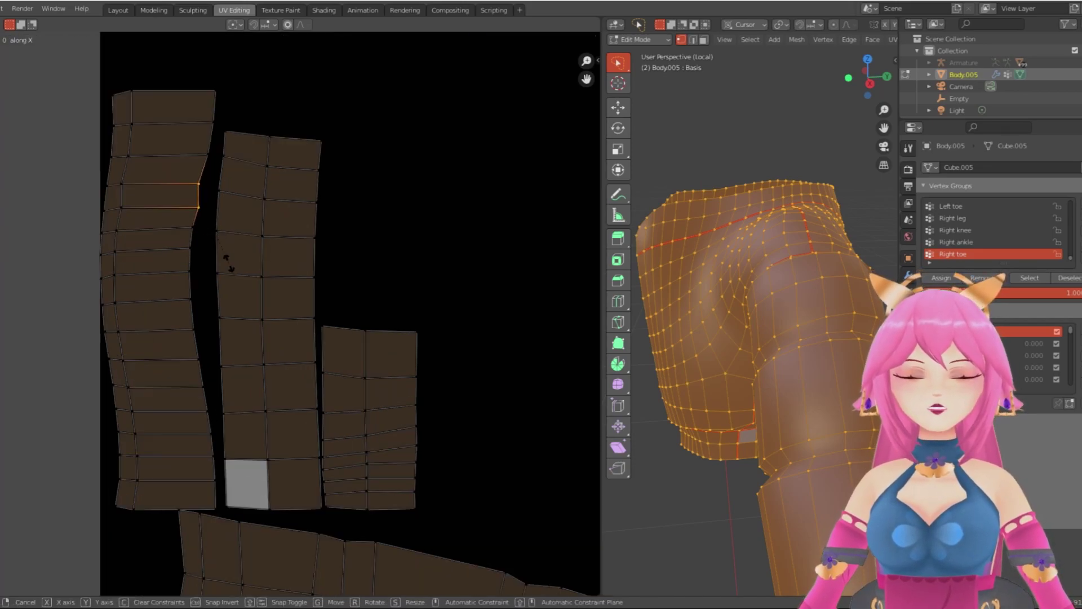
key("Return")
Step: Straighten the whole leftmost trim strip from the squared quad with Follow Active Quads
right_click(171, 195)
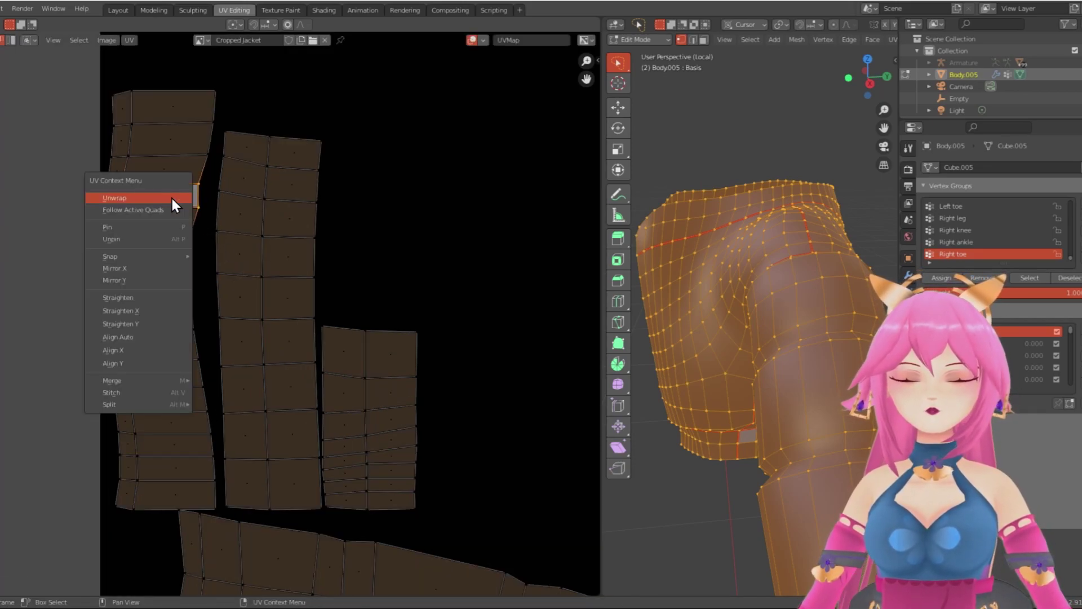
left_click(173, 207)
scroll(174, 205, "down", 3)
middle_click_drag(174, 205, 174, 222)
Step: Select the straightened strip's island, rotate it 90° and move it into the upper-left corner of the UV space
key("l")
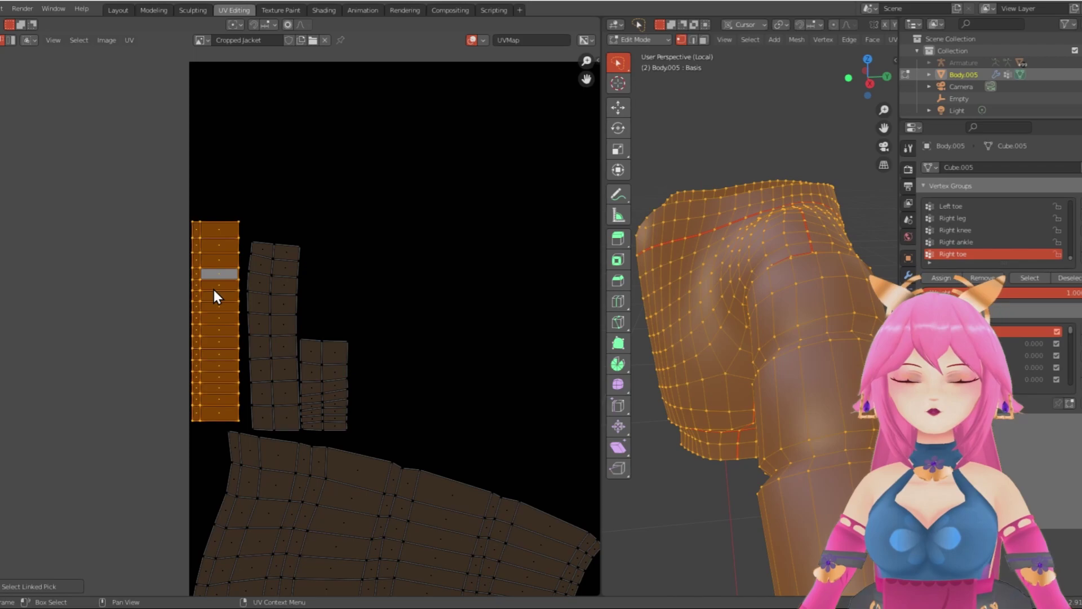
key("g")
left_click(361, 149)
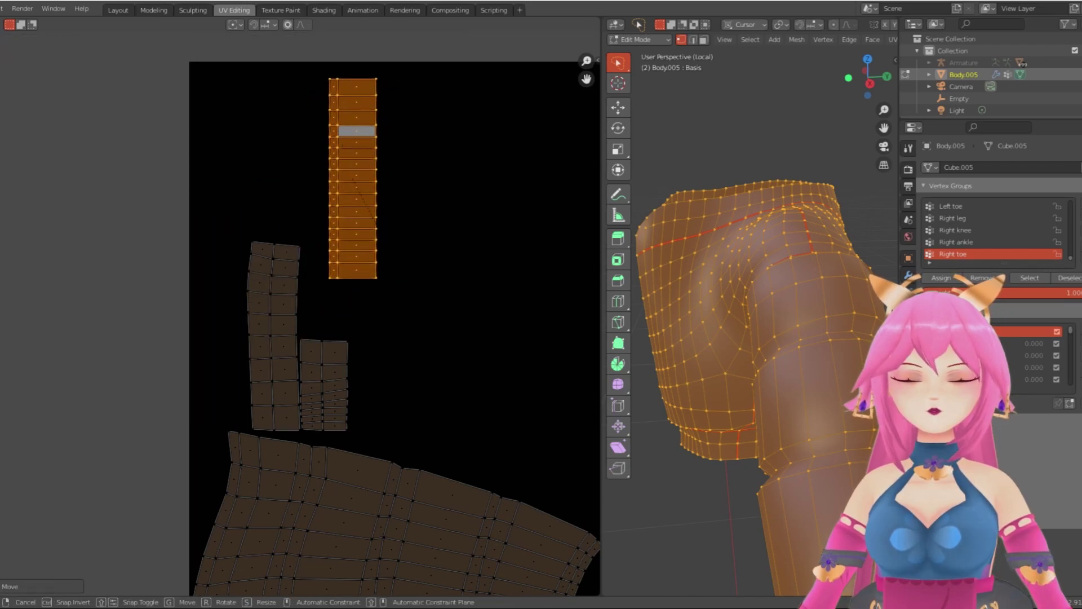
key("r")
key("9")
key("0")
key("Return")
key("g")
left_click(370, 199)
scroll(383, 243, "down", 2)
middle_click_drag(393, 278, 275, 320)
scroll(315, 281, "down", 2)
scroll(294, 290, "up", 3)
middle_click_drag(761, 339, 863, 317)
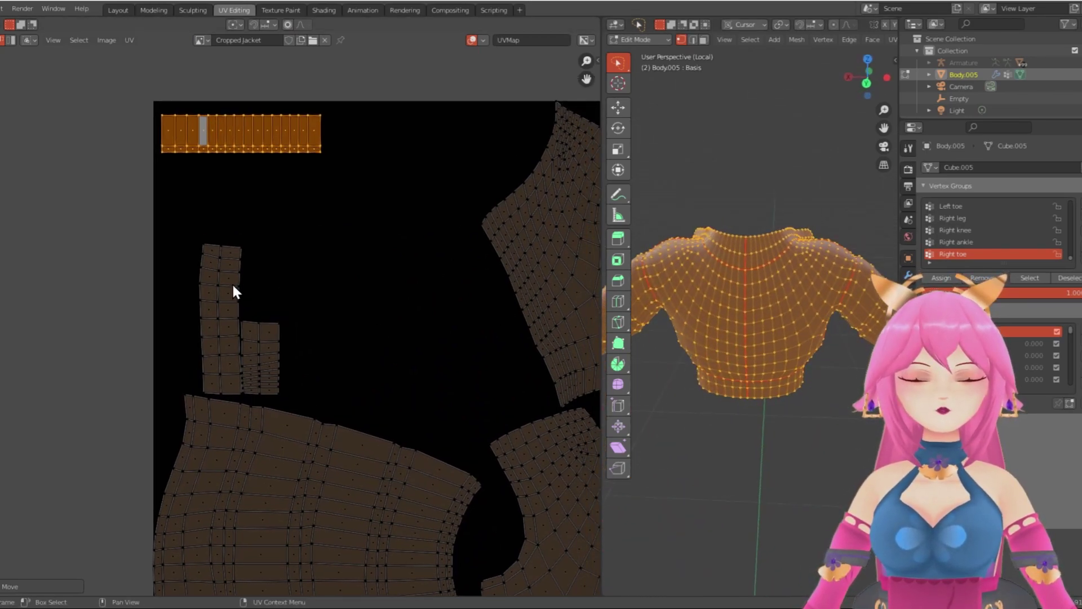
Step: Flatten two neighbouring cross edges near the top of the second trim strip by scaling them to 0 along Y
scroll(232, 283, "up", 2)
middle_click_drag(202, 266, 215, 276)
left_click(215, 275)
key("s")
key("y")
key("0")
key("Return")
key("s")
key("y")
key("0")
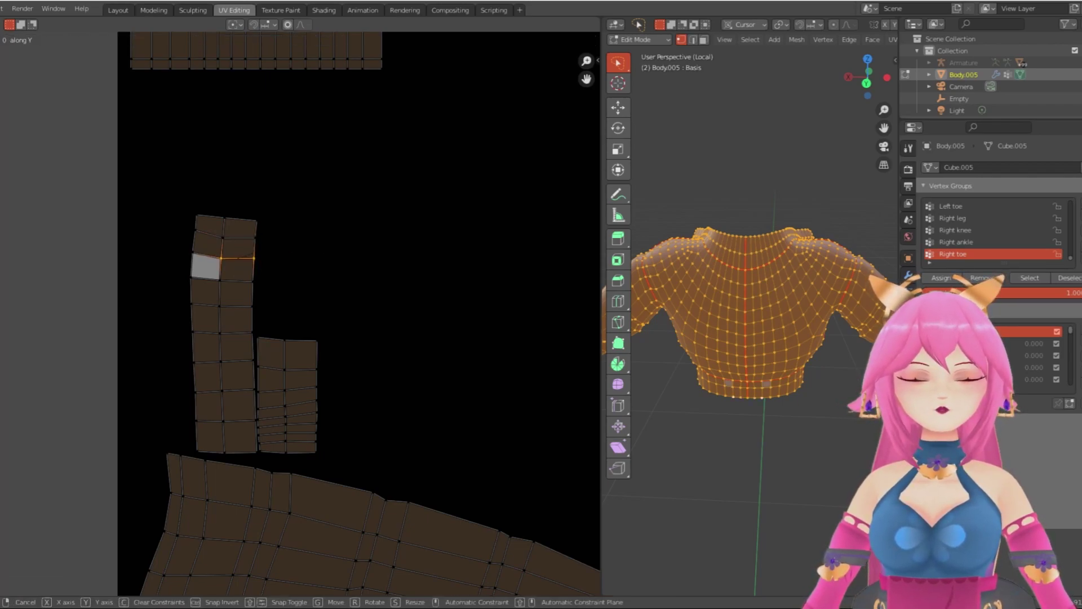
key("Return")
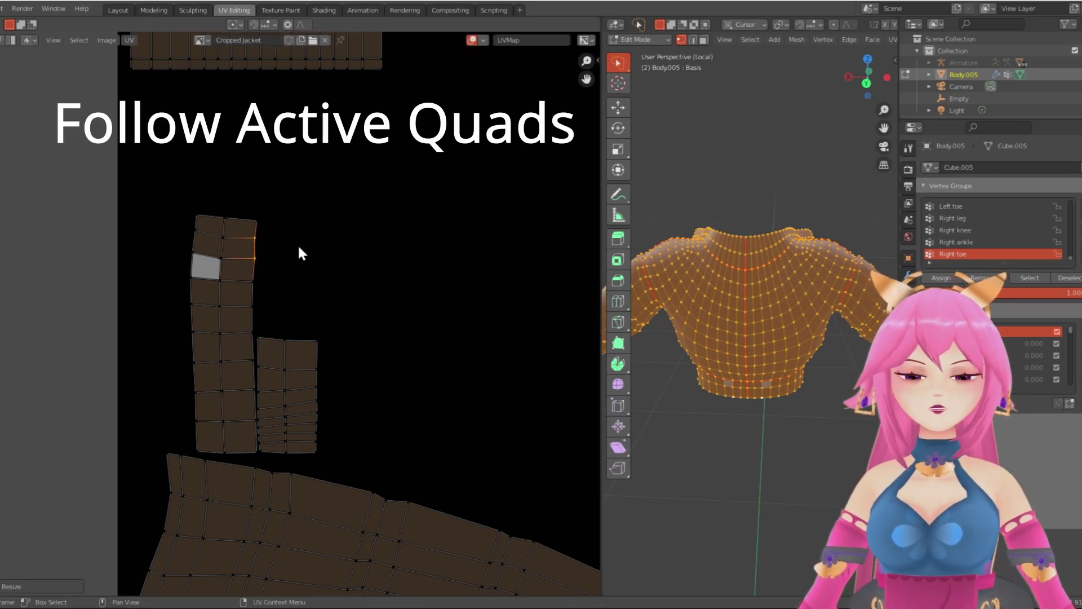
Step: Align the second strip's quad sides by scaling to 0 along X and straighten the strip with Follow Active Quads
key("s")
key("x")
key("0")
key("Return")
left_click(243, 247)
key("3")
left_click(241, 246)
key("u")
left_click(247, 247)
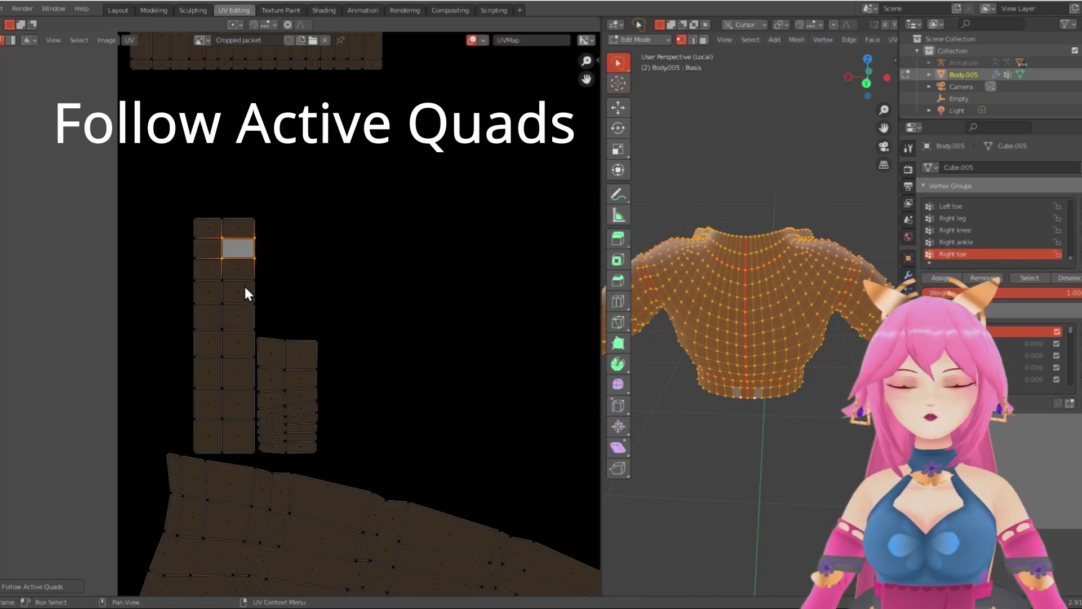
Step: Select the second strip's island, rotate it 90° and place it below the first strip
key("l")
key("g")
left_click(228, 174)
type("r")
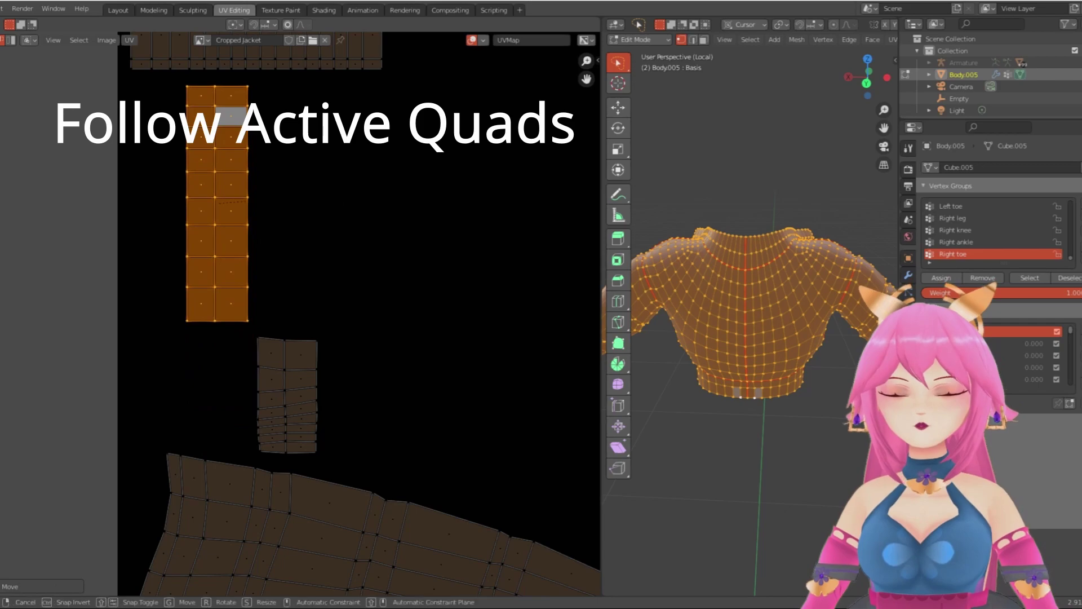
type("90")
key("Return")
key("g")
left_click(369, 114)
Step: Square a top quad of the short third strip by scaling its edges to 0 along Y and X
left_click(298, 403)
scroll(302, 383, "up", 3)
mouse_move(302, 381)
middle_mouse_down()
mouse_move(322, 393)
mouse_move(316, 376)
middle_mouse_up()
type("sy0")
key("Return")
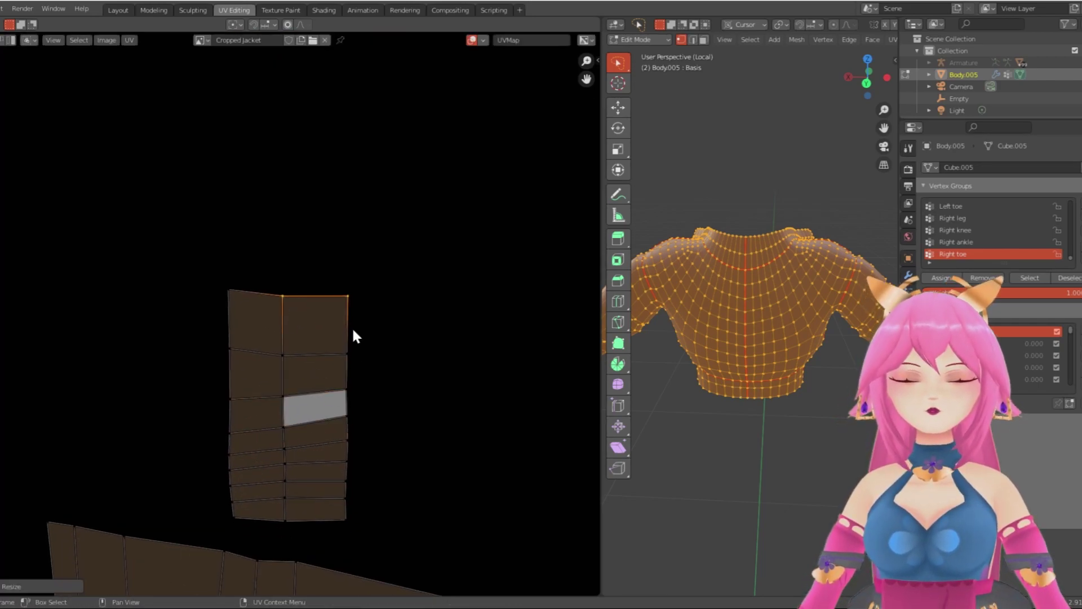
type("sy0")
key("Return")
type("sy0")
key("Return")
type("sx0")
key("Return")
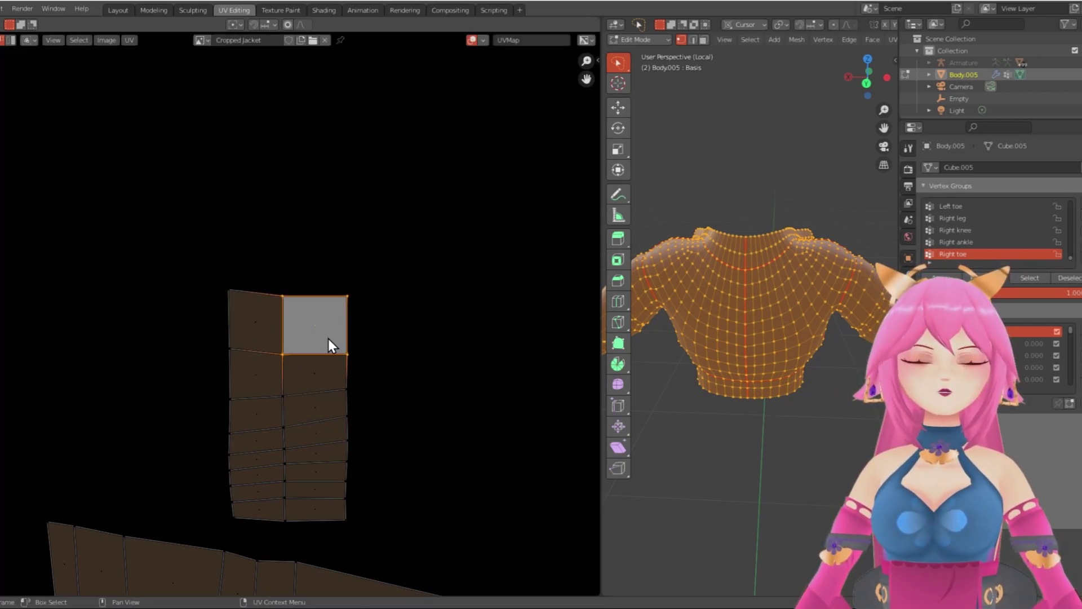
Step: Straighten the short third strip from its squared quad with Follow Active Quads
right_click(328, 338)
left_click(328, 338)
scroll(380, 308, "down", 3)
type("r90")
key("Escape")
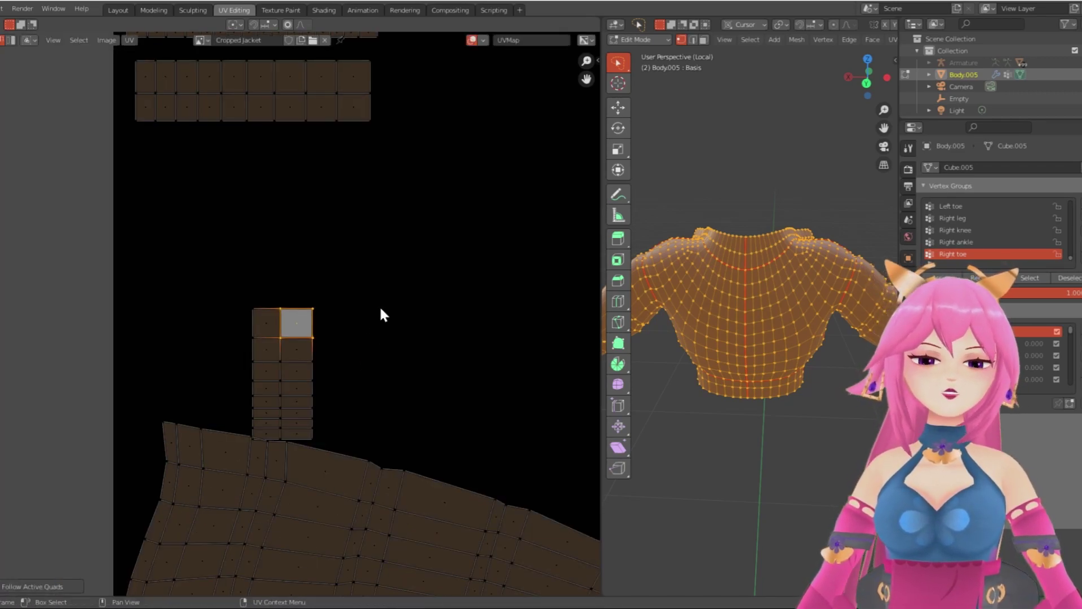
Step: Select the short strip's island, rotate it 90° and place it below the other two strips
type("lr90")
key("Return")
key("g")
left_click(316, 181)
scroll(333, 254, "down", 6)
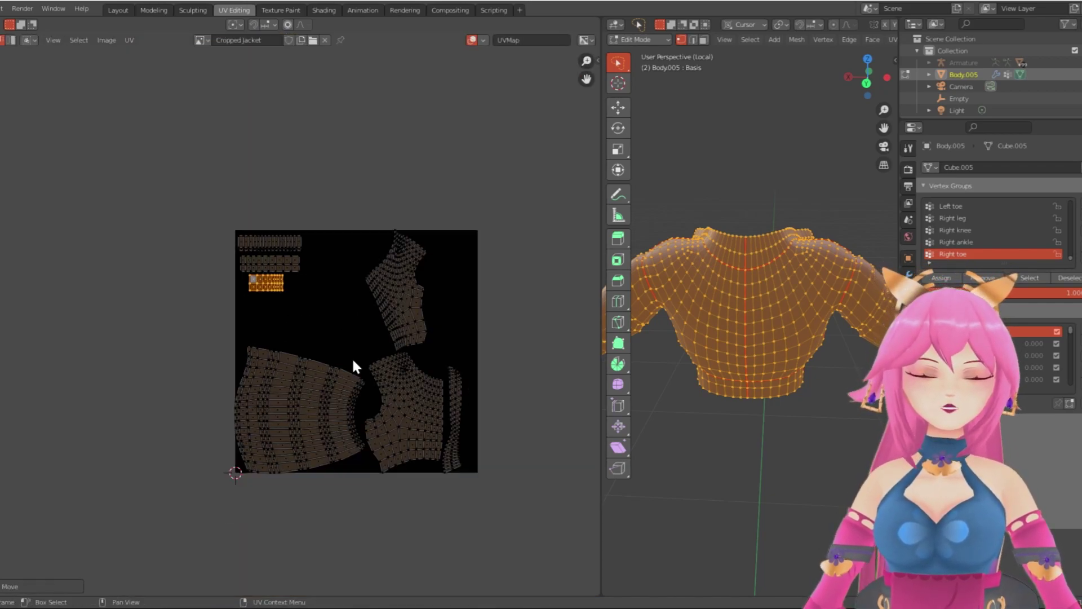
Step: Flatten the top and bottom edges of one quad in the large sleeve island by scaling them to 0 along Y
scroll(316, 373, "up", 2)
middle_click_drag(281, 366, 276, 353)
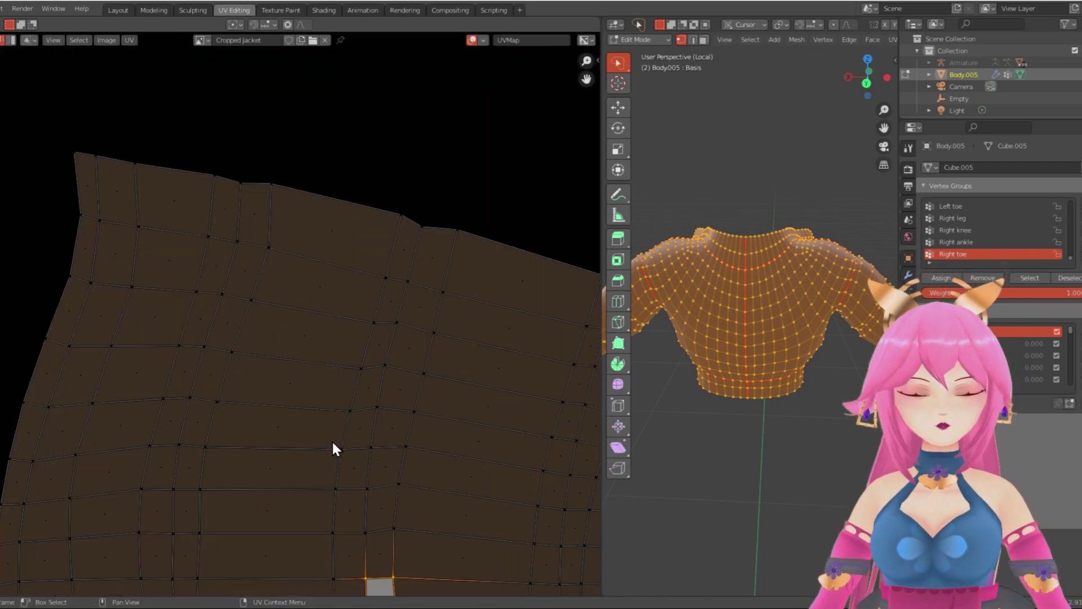
middle_click_drag(285, 402, 275, 376)
left_click(367, 294, "shift")
type("sy0")
key("Return")
left_click(250, 340)
key("s")
key("y")
key("0")
key("Return")
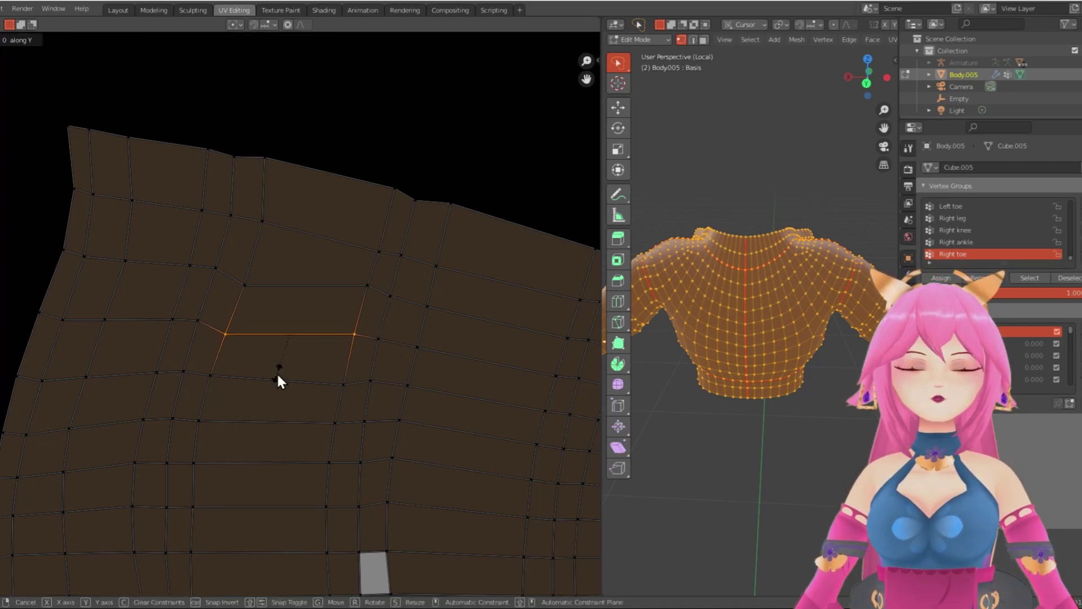
Step: Align the sleeve quad's two sides vertically by scaling each corner pair to 0 along X
scroll(273, 367, "down", 1)
left_click(248, 293)
left_click(245, 337, "shift")
key("s")
key("x")
key("0")
key("Return")
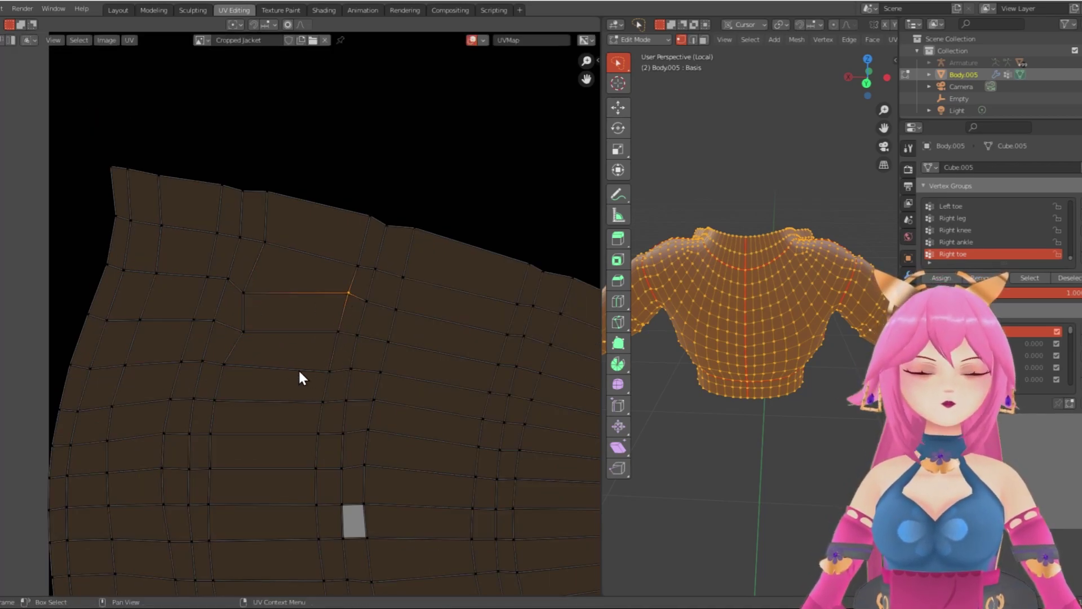
key("s")
key("x")
key("0")
key("Return")
Step: Straighten the sleeve island into a regular grid from the squared quad with Follow Active Quads
key("3")
left_click(298, 310)
right_click(296, 306)
left_click(296, 307)
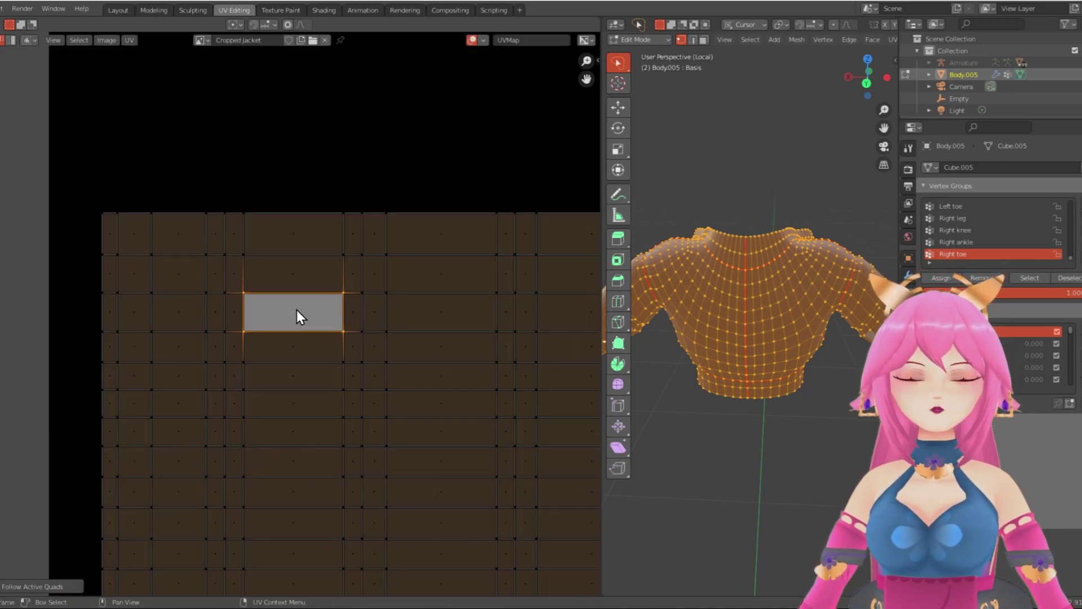
Step: Select the straightened sleeve island, scale it down and move it below the trim strips
scroll(296, 306, "down", 7)
middle_click_drag(377, 405, 370, 408)
key("l")
key("s")
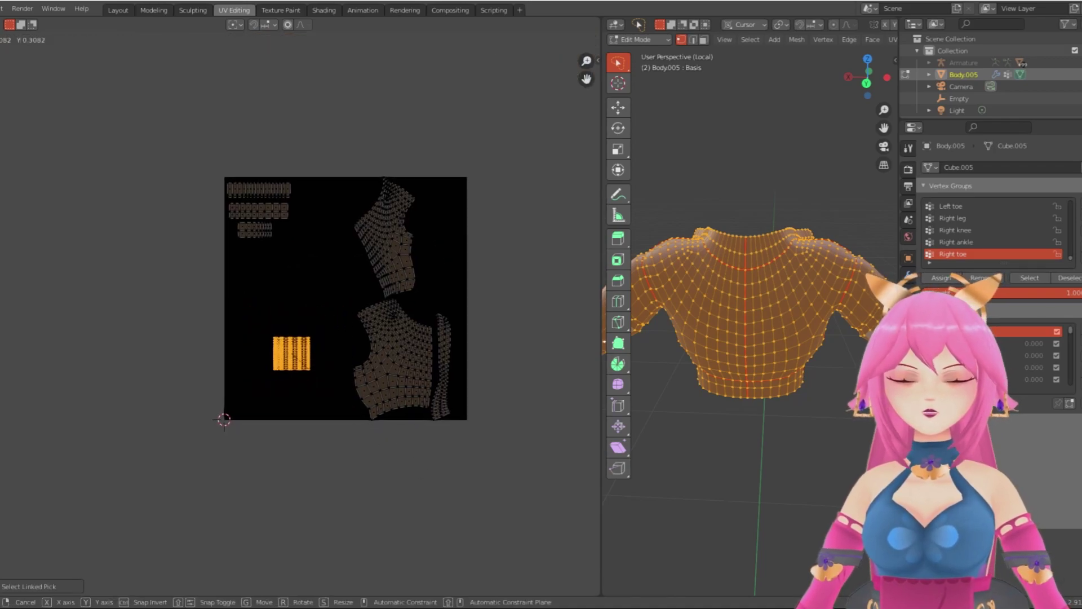
left_click(283, 368)
scroll(284, 372, "up", 4)
key("g")
left_click(314, 249)
Step: Rotate the sleeve island 90° and enlarge it in the free space below the trim strips
type("r90")
key("Return")
scroll(327, 397, "up", 3)
scroll(287, 389, "down", 2)
left_click(282, 406)
middle_click_drag(278, 444, 275, 472)
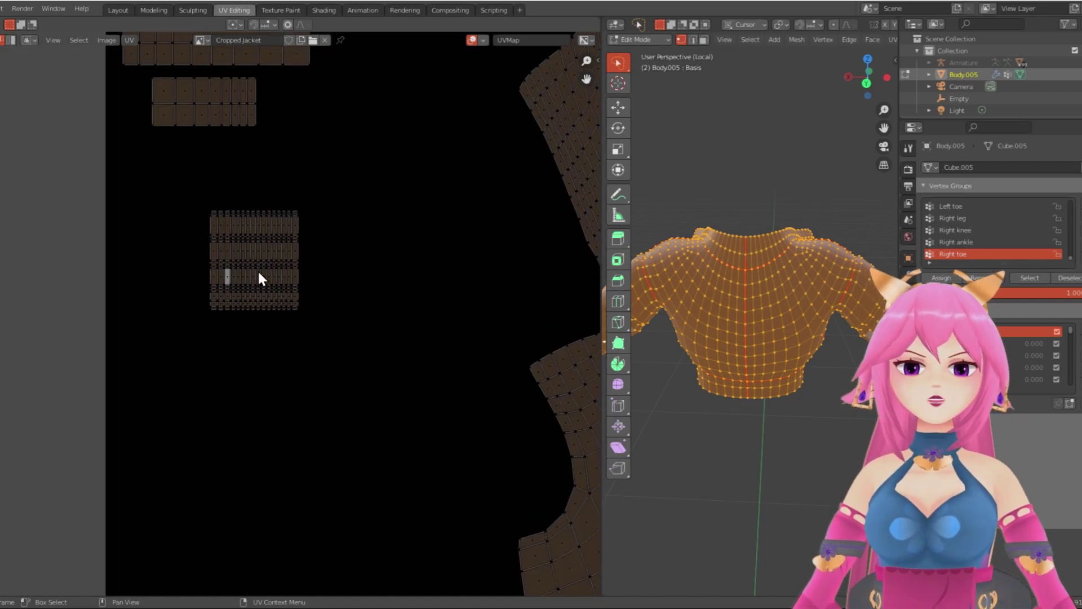
key("l")
key("s")
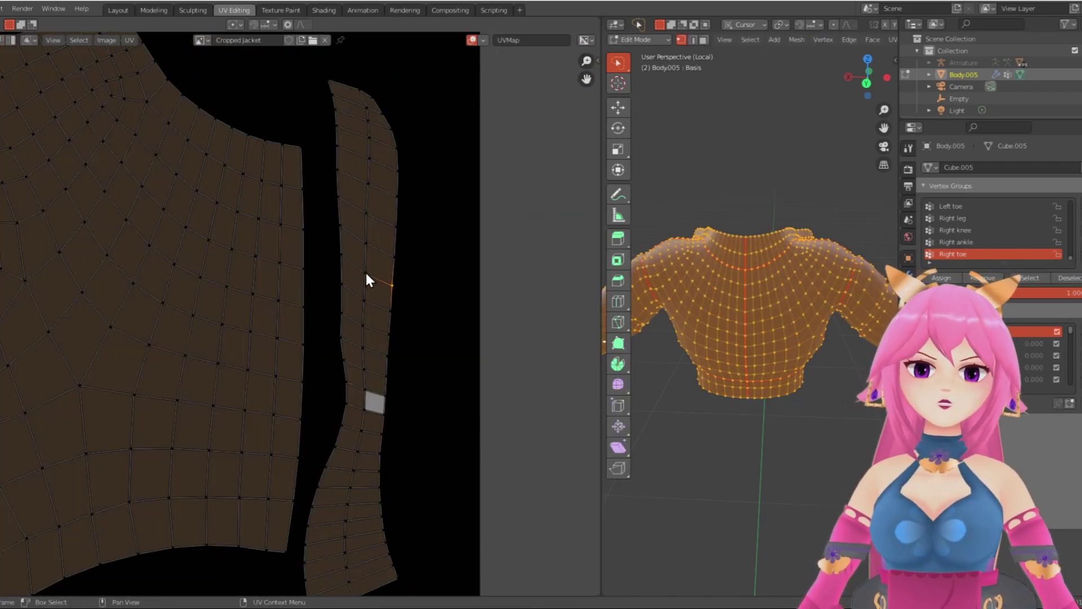
Step: Square one quad midway along the long curved trim strip by flattening its edges along Y and X
left_click(365, 278)
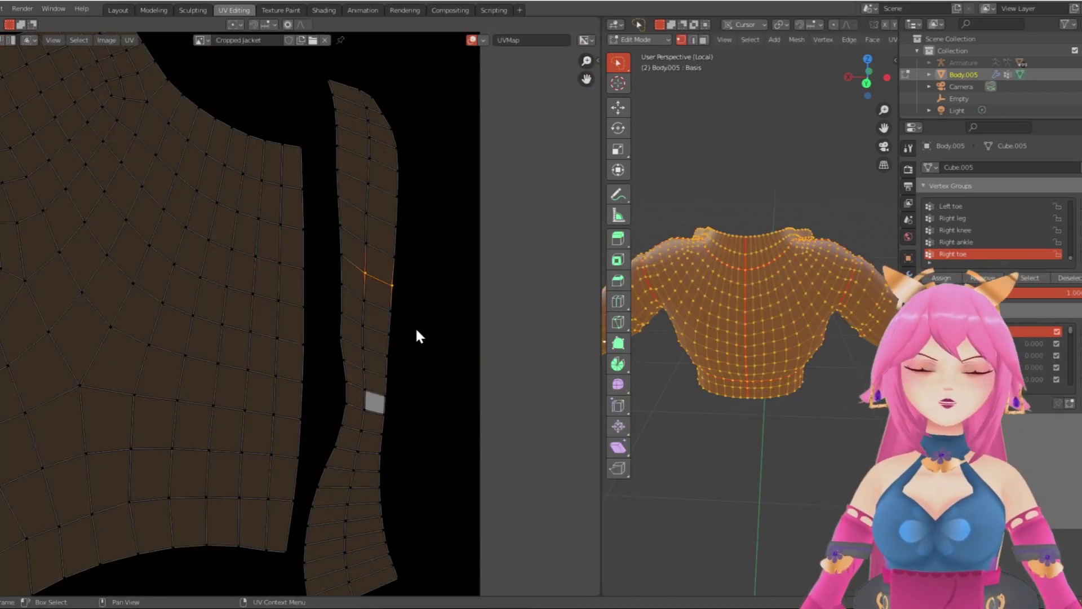
key("g")
key("y")
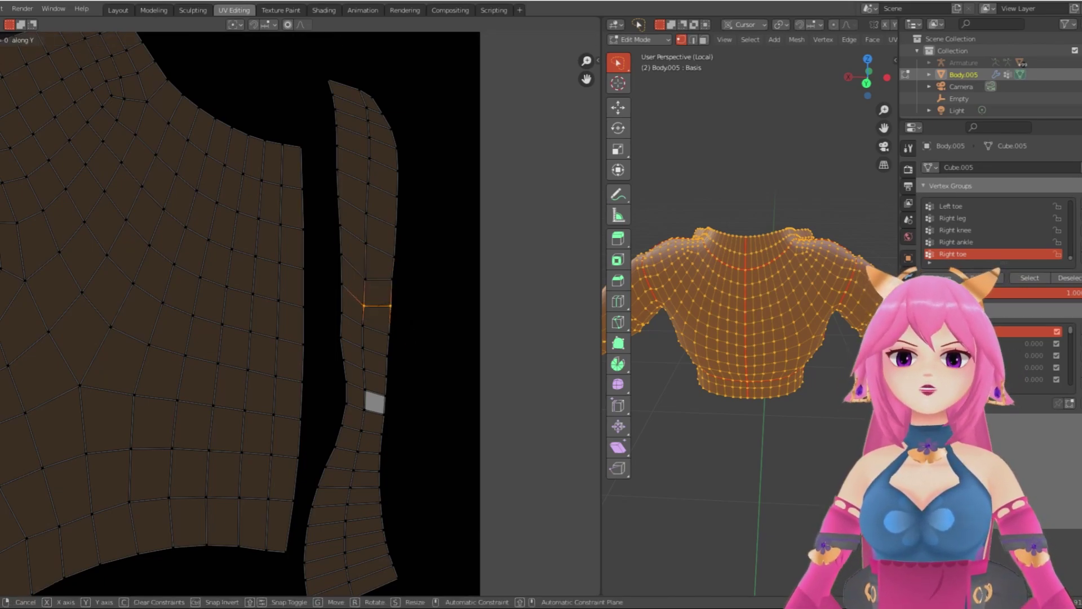
key("Escape")
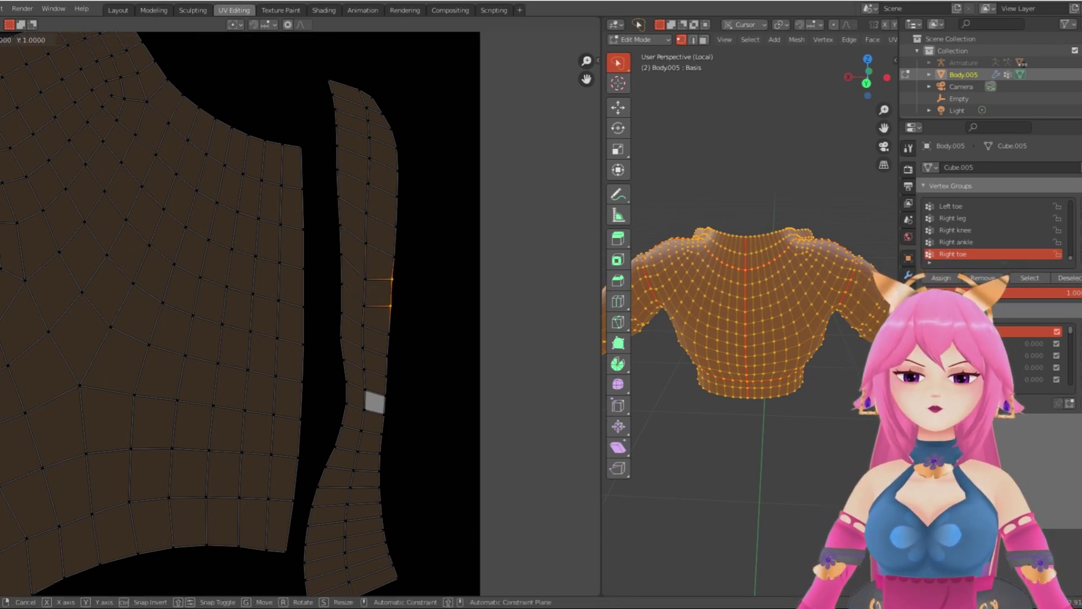
left_click(391, 306, "shift")
key("s")
key("x")
key("0")
key("Return")
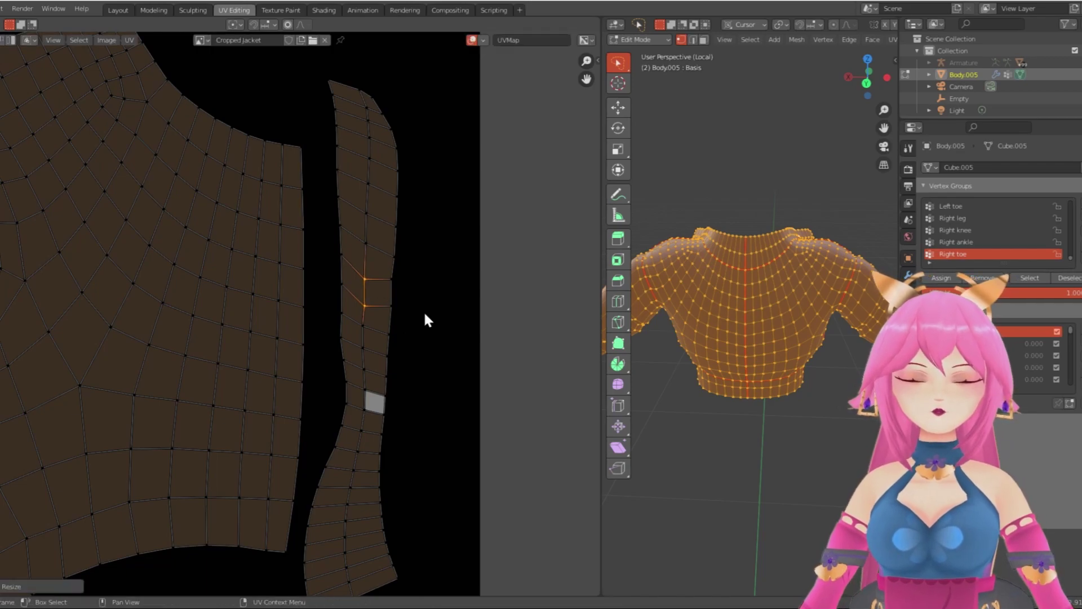
Step: Straighten the long curved trim strip with Follow Active Quads and select its whole island
key("3")
left_click(380, 299)
right_click(379, 299)
left_click(379, 298)
left_click(388, 328)
scroll(388, 328, "down", 4)
middle_click_drag(388, 329, 423, 458)
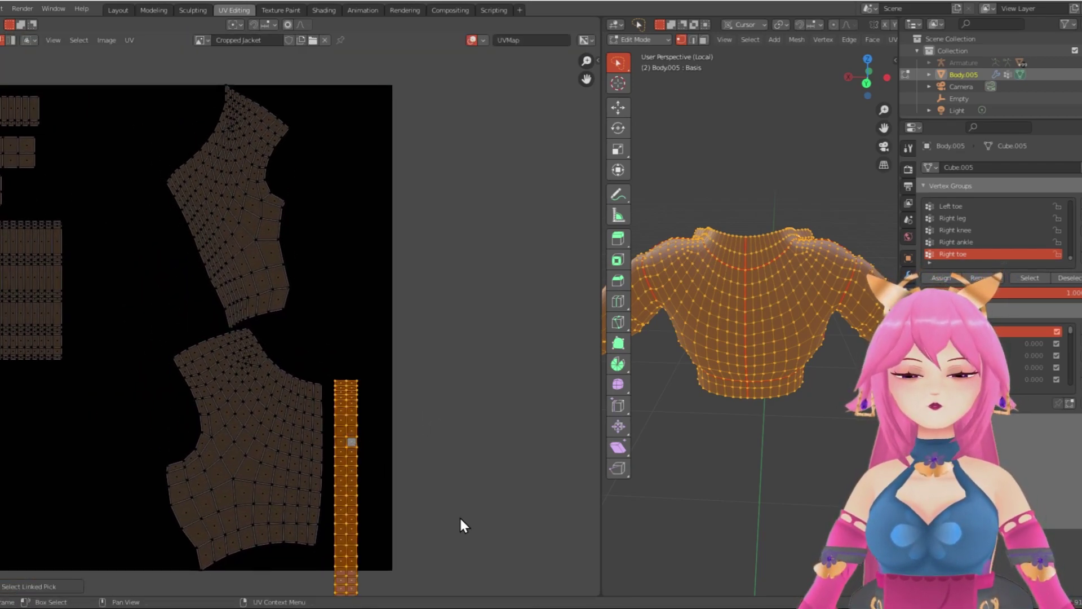
Step: Scale down the straightened long trim strip island and place it upright beside the sleeve island
key("s")
left_click(416, 490)
key("g")
left_click(127, 281)
scroll(282, 370, "down", 3)
middle_click_drag(262, 268, 269, 366)
scroll(269, 369, "up", 4)
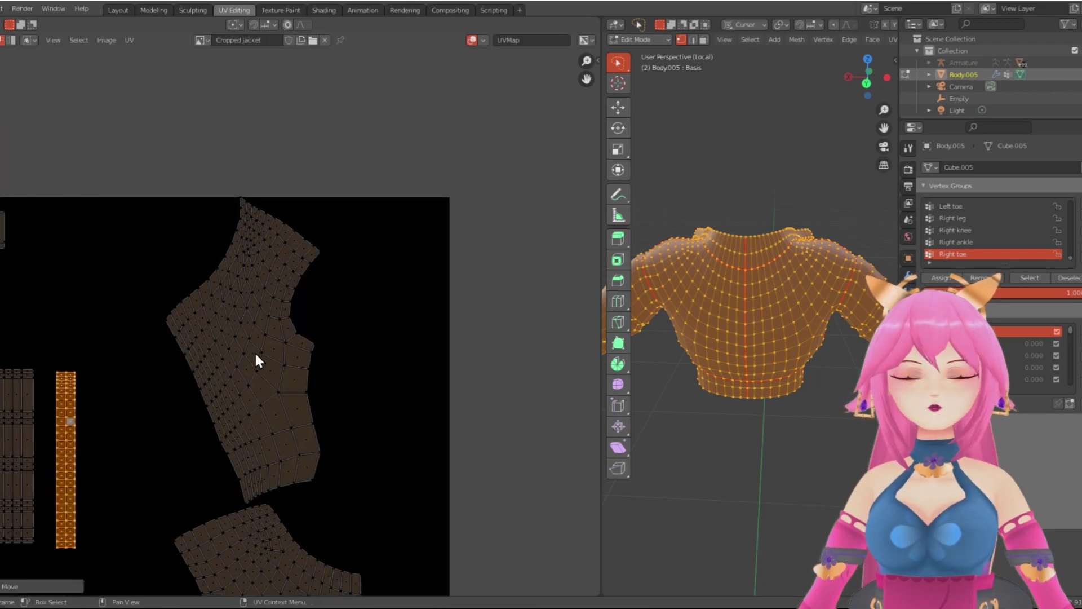
Step: Rotate the upper body panel island so it stands more upright and reposition it inside the UV square
left_click(269, 366)
key("l")
key("r")
left_click(344, 388)
key("g")
left_click(294, 394)
Step: Select the lower body panel island, scale it down slightly and move it to the lower right of the UV square
left_click(276, 539)
scroll(281, 507, "down", 3)
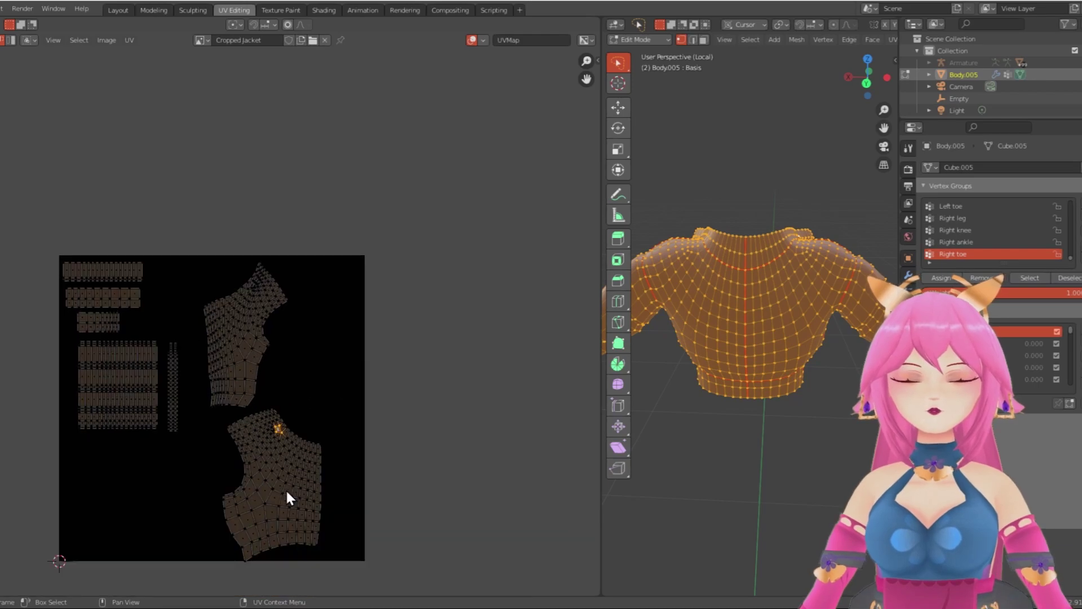
key("l")
key("s")
left_click(292, 492)
key("g")
left_click(314, 460)
Step: Move the upper body panel island down beside the other body panel
left_click(231, 320)
key("l")
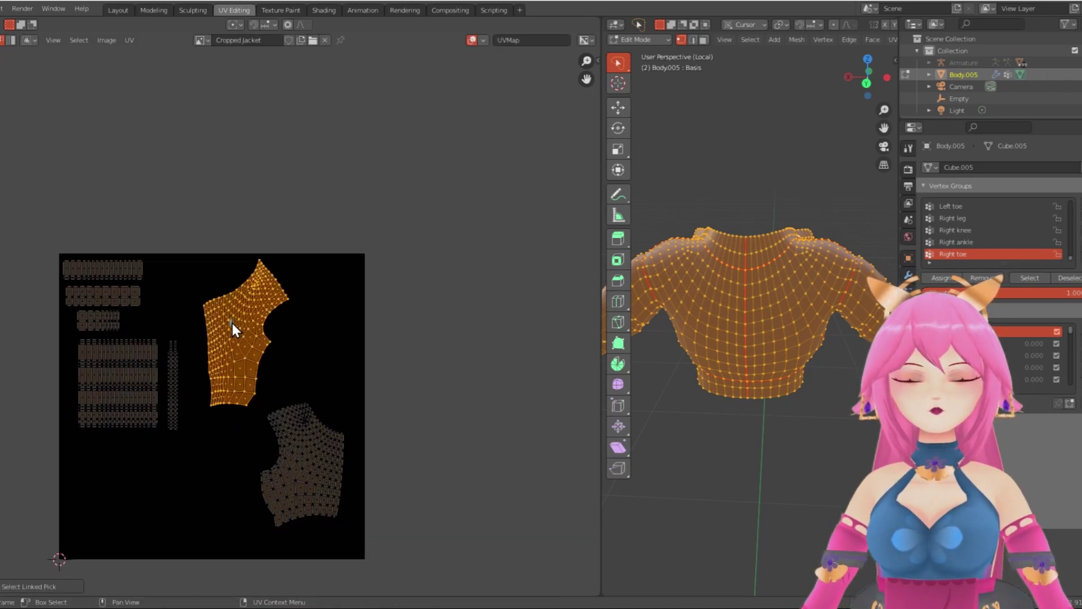
key("g")
left_click(201, 455)
Step: Move the sleeve island to the upper right of the UV square and the long trim strip between it and the short strips
left_click(138, 415)
key("l")
key("g")
left_click(327, 346)
left_click(173, 387)
key("l")
key("g")
left_click(195, 317)
Step: Select both body panel islands, enlarge them together and centre them in the lower half of the UV square
left_click(194, 445)
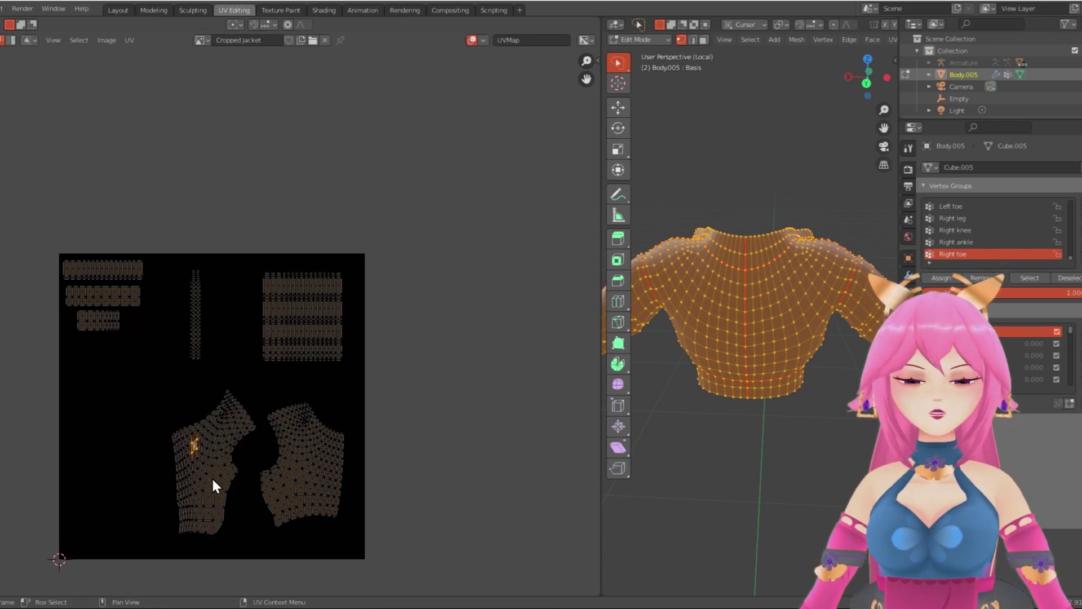
key("l")
left_click(308, 472, "shift")
key("l")
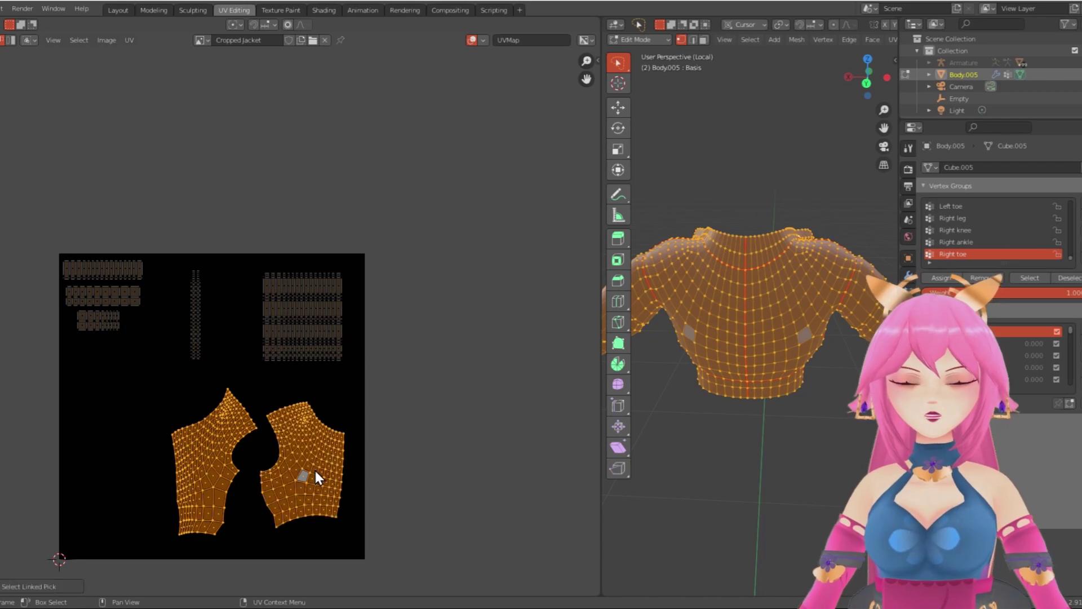
key("g")
left_click(262, 469)
key("s")
left_click(292, 509)
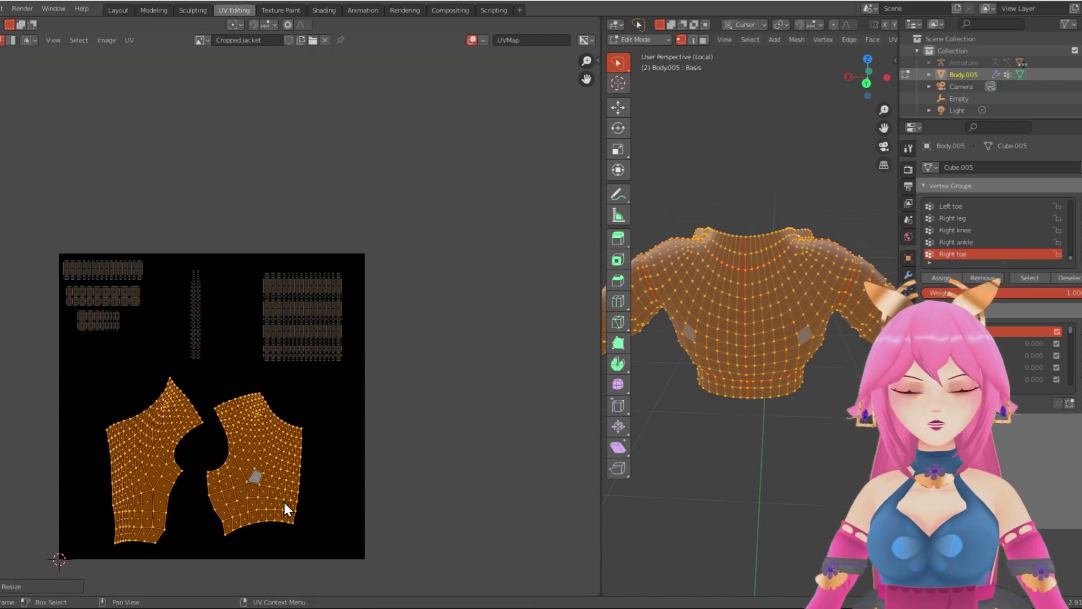
key("g")
left_click(273, 480)
left_click(436, 495)
Step: Enlarge the 3D viewport and switch the jacket to Texture Paint mode with its whole mesh selected
scroll(396, 489, "up", 1)
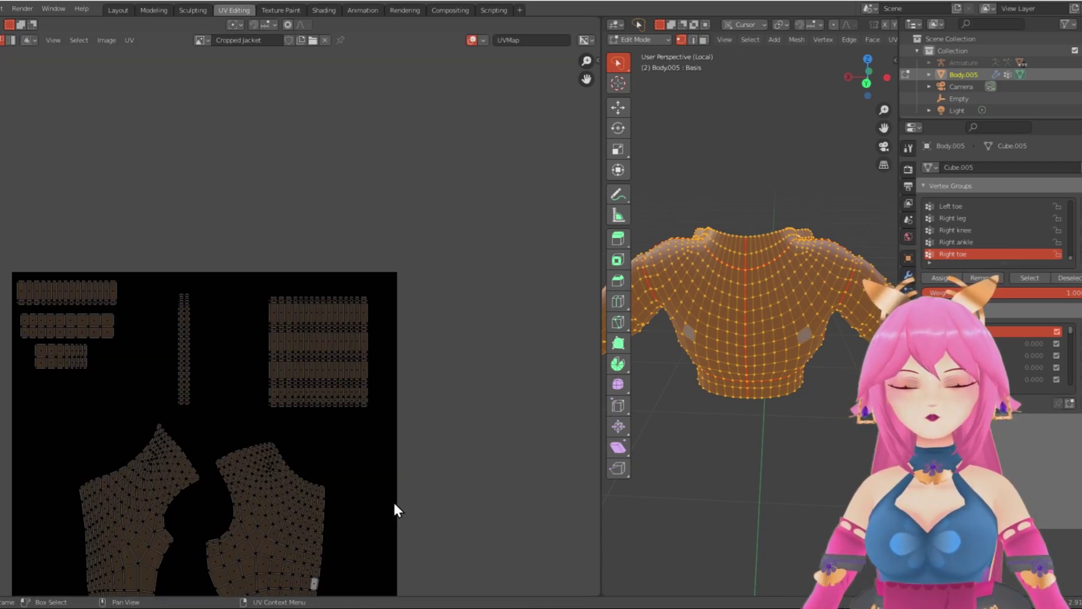
scroll(393, 509, "down", 2)
left_click_drag(602, 361, 427, 355)
middle_click_drag(485, 361, 677, 399)
left_click(539, 369)
key("a")
left_click(472, 40)
left_click(479, 117)
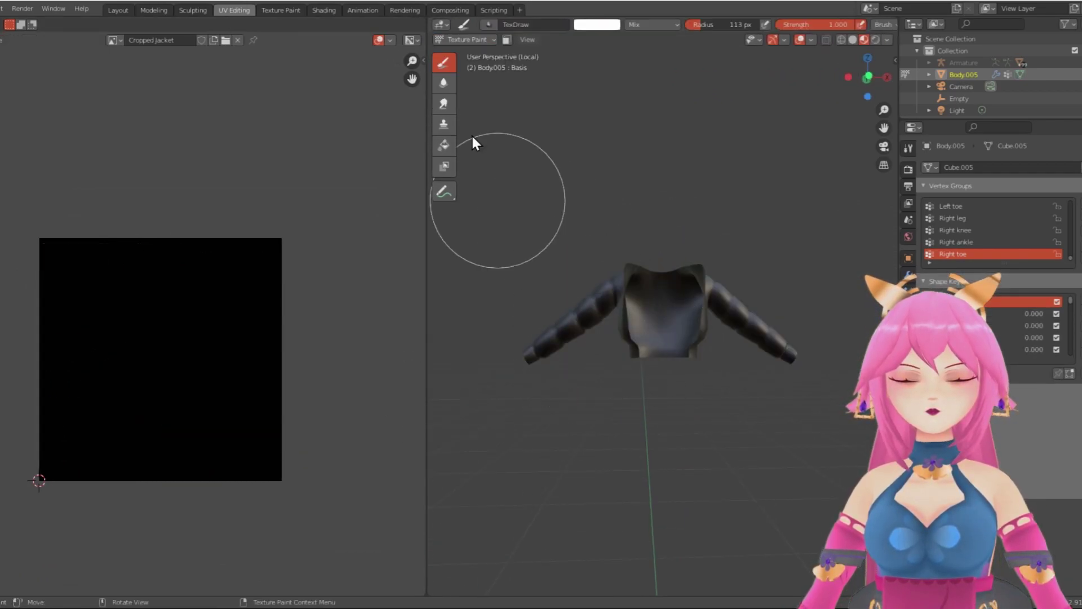
Step: Set up the Texture Paint workspace with the jacket isolated and the Cropped Jacket image displayed beside it
left_click(291, 12)
key("slash")
middle_click_drag(634, 266, 728, 243)
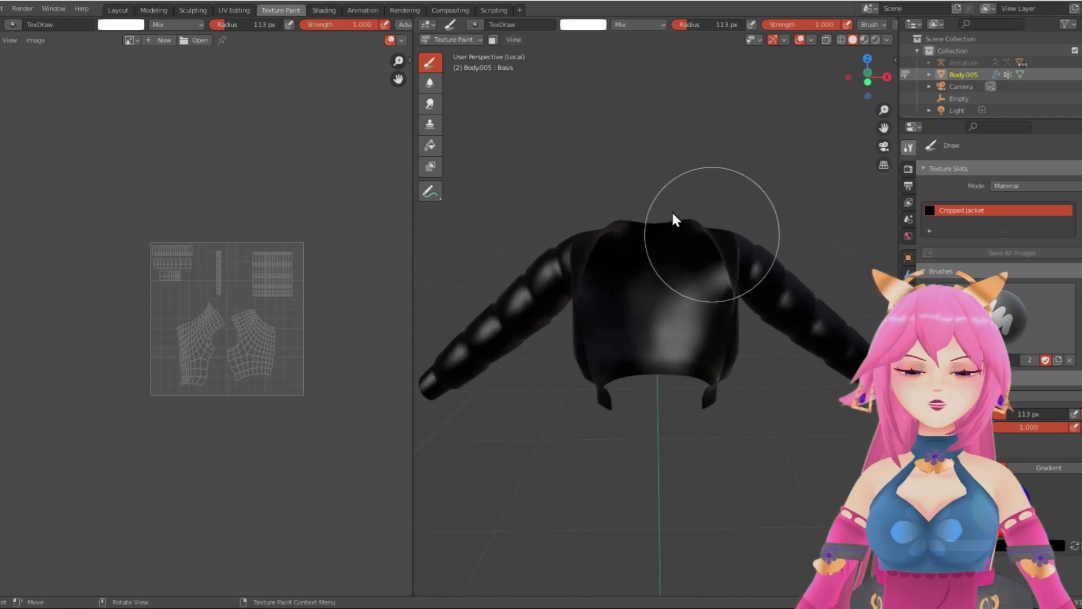
scroll(357, 328, "up", 3)
scroll(338, 326, "down", 1)
scroll(725, 492, "down", 2)
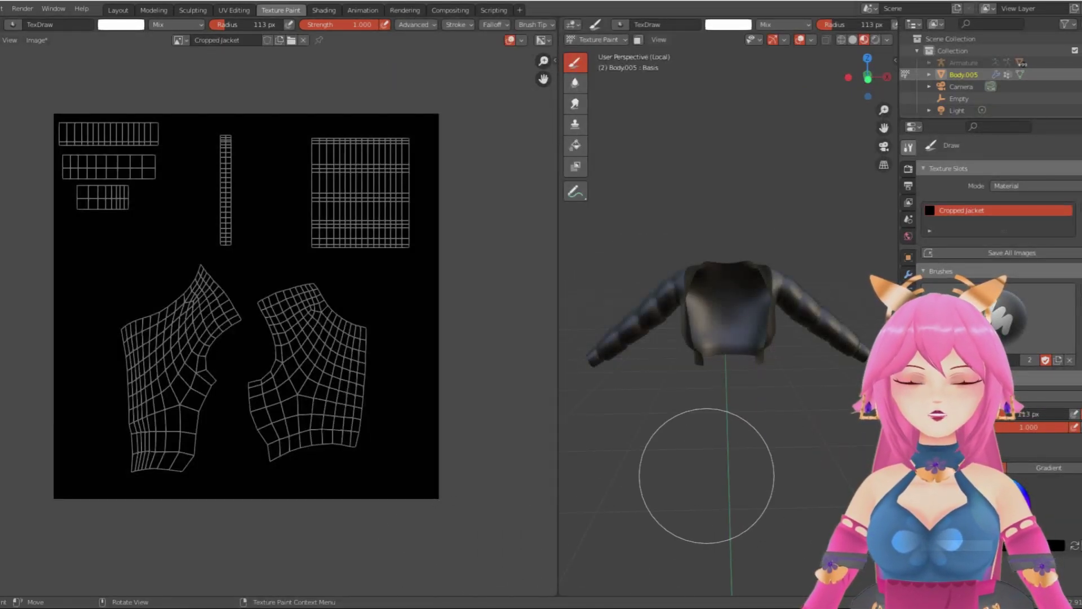
scroll(408, 357, "down", 1)
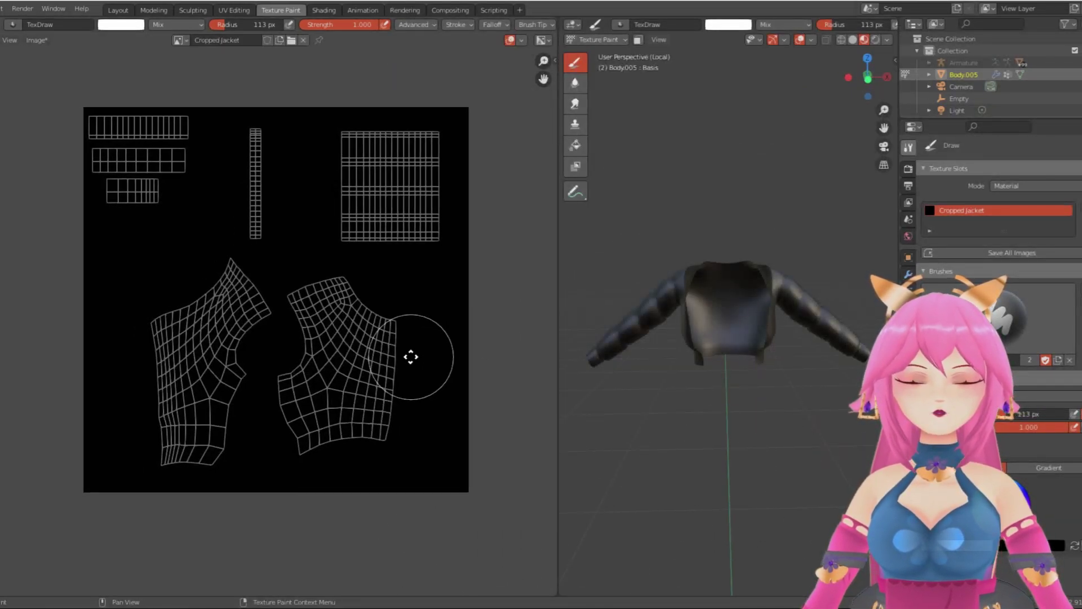
scroll(677, 391, "up", 1)
left_click(587, 42)
left_click(589, 55)
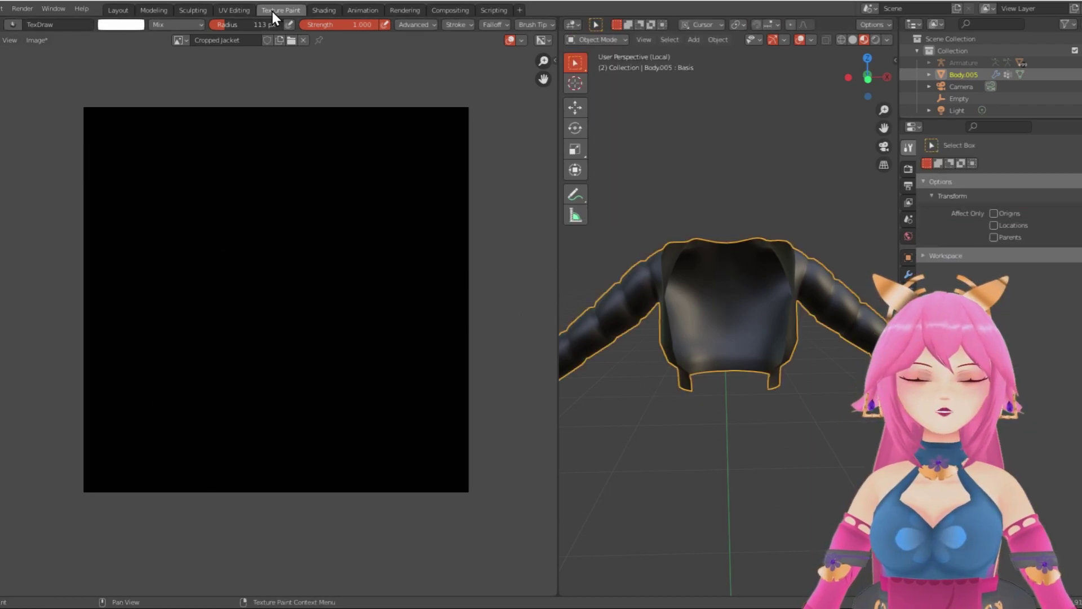
left_click(158, 10)
scroll(628, 278, "up", 3)
key("Tab")
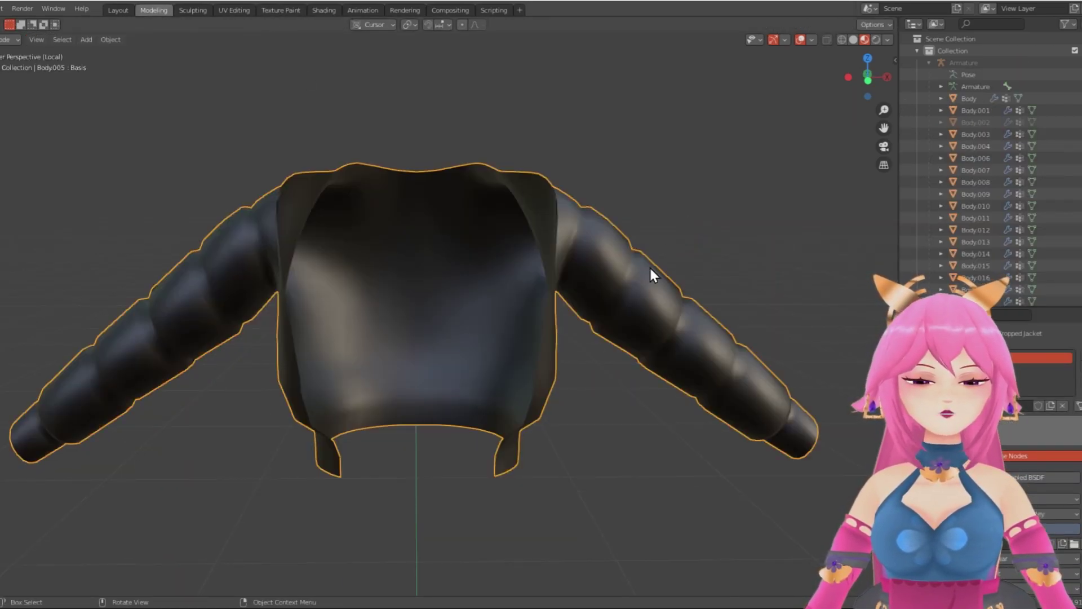
scroll(651, 274, "down", 3)
left_click(281, 10)
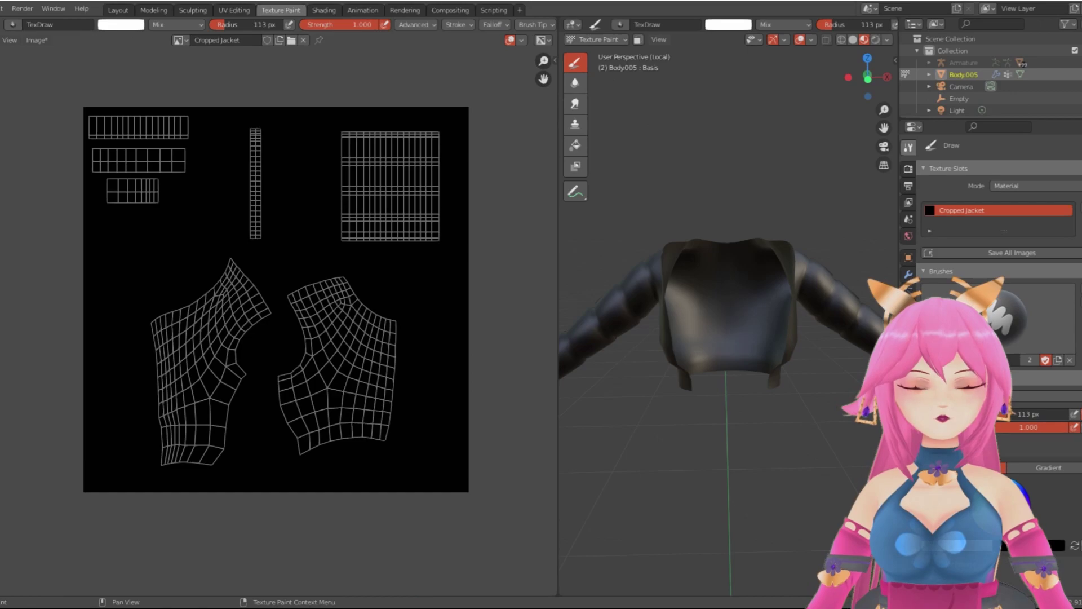
left_click(0, 25)
left_click(9, 84)
left_click(610, 41)
left_click(598, 68)
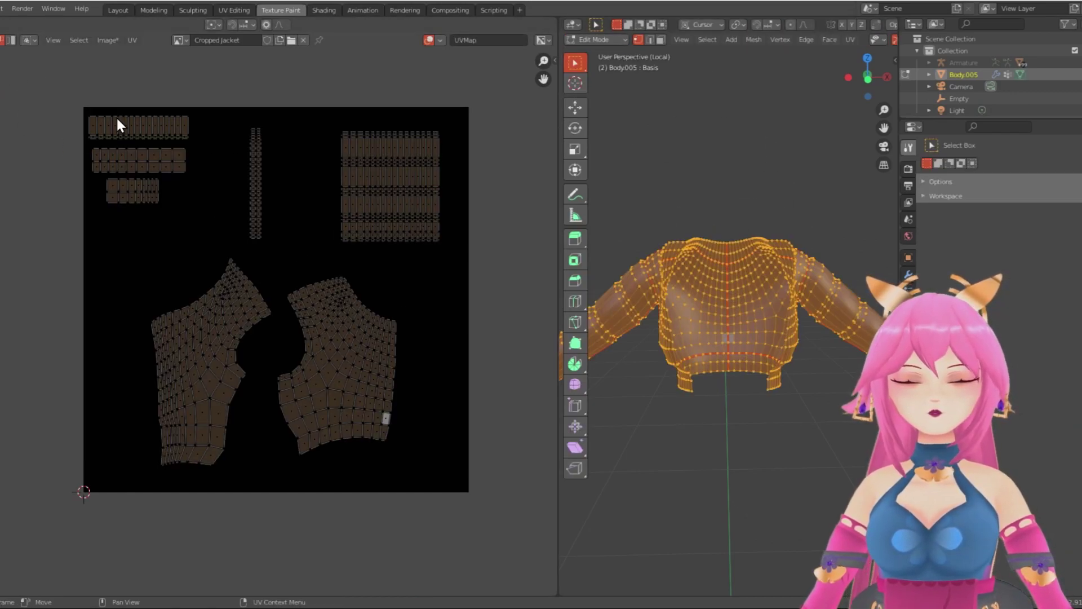
left_click(3, 25)
left_click(3, 72)
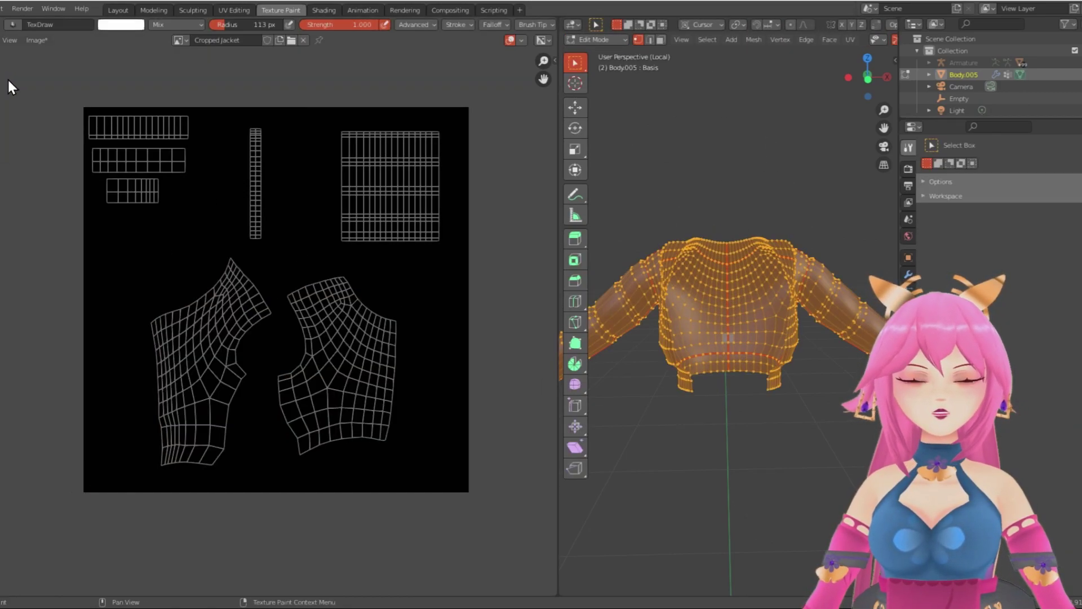
left_click(624, 42)
left_click(617, 116)
mouse_move(617, 117)
middle_mouse_down()
mouse_move(644, 249)
mouse_move(632, 237)
middle_mouse_up()
Step: Save the Cropped Jacket texture image as a file
left_click(36, 40)
left_click(103, 151)
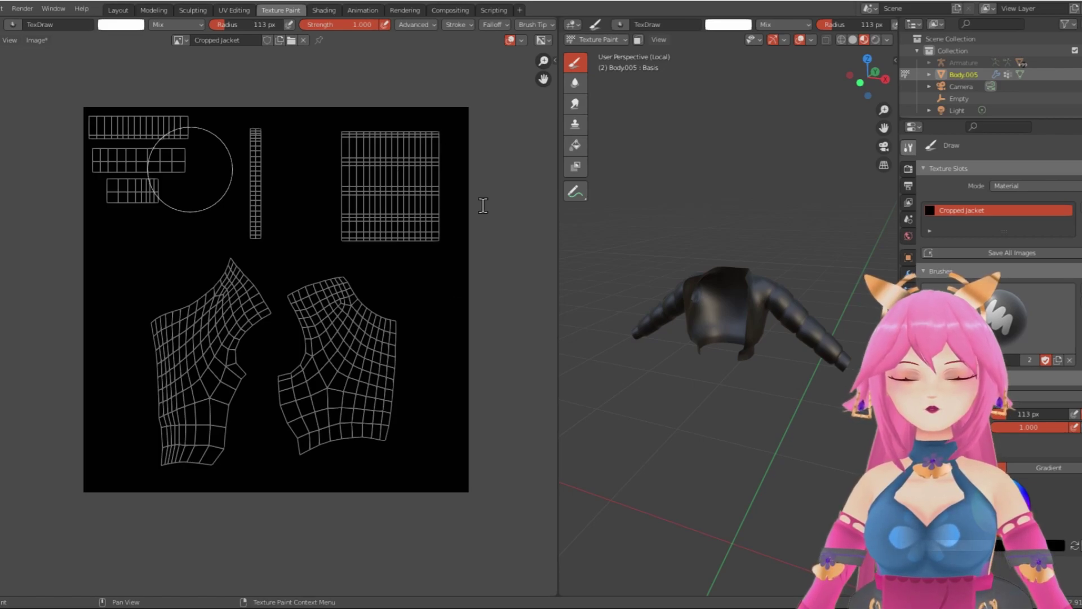
left_click(703, 519)
Step: Set the paint brush colour to a light pink
scroll(427, 368, "down", 2)
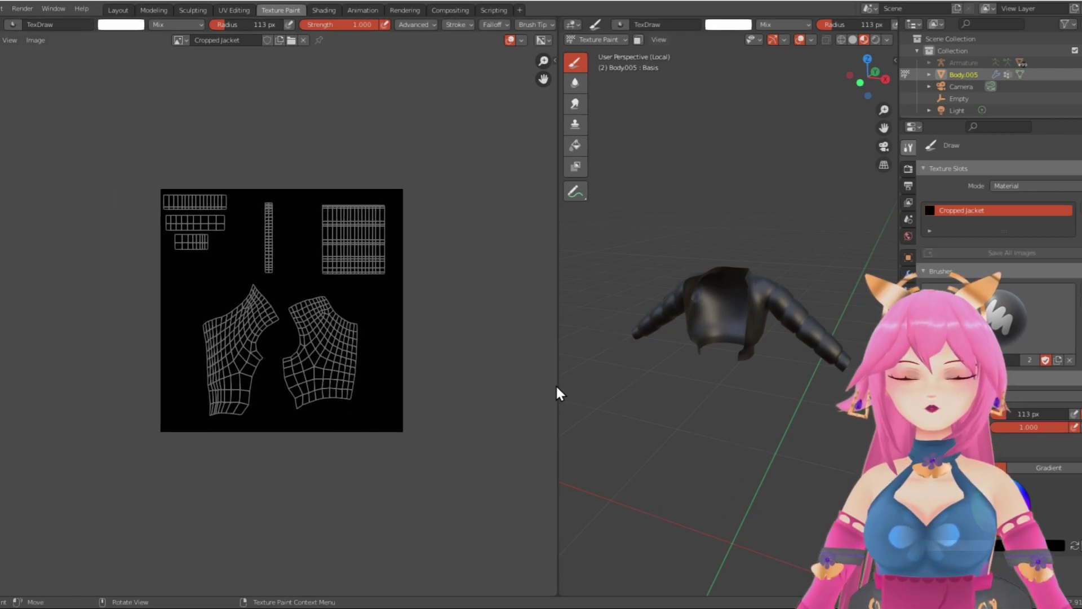
left_click_drag(558, 384, 580, 383)
scroll(625, 383, "up", 5)
middle_click_drag(626, 384, 677, 384)
scroll(389, 377, "down", 1)
scroll(338, 395, "up", 2)
middle_click_drag(307, 409, 283, 407)
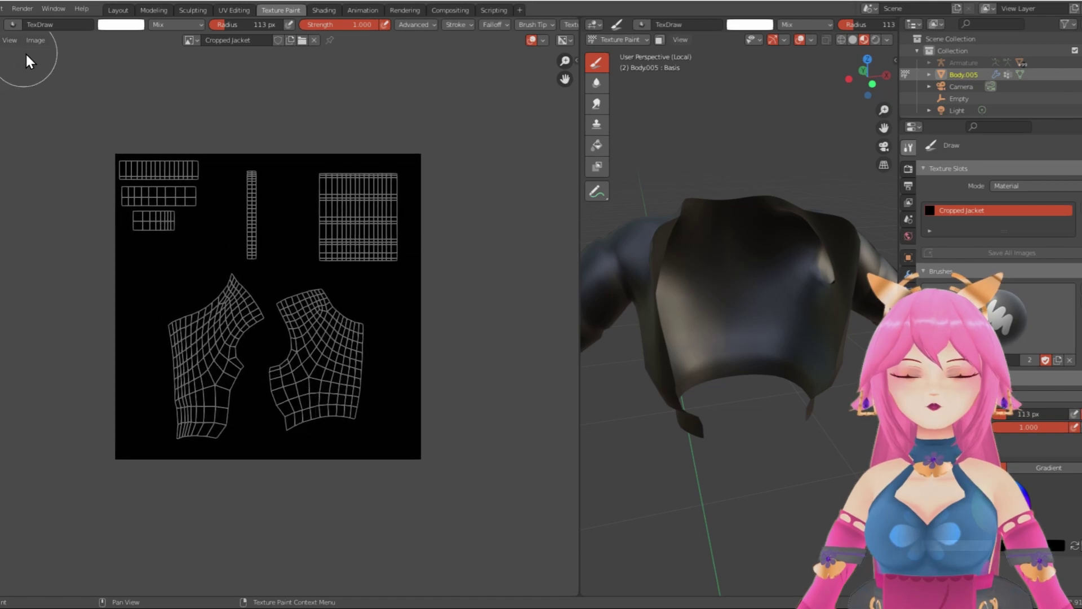
left_click(121, 24)
left_click(161, 94)
left_click(201, 54)
left_click(158, 97)
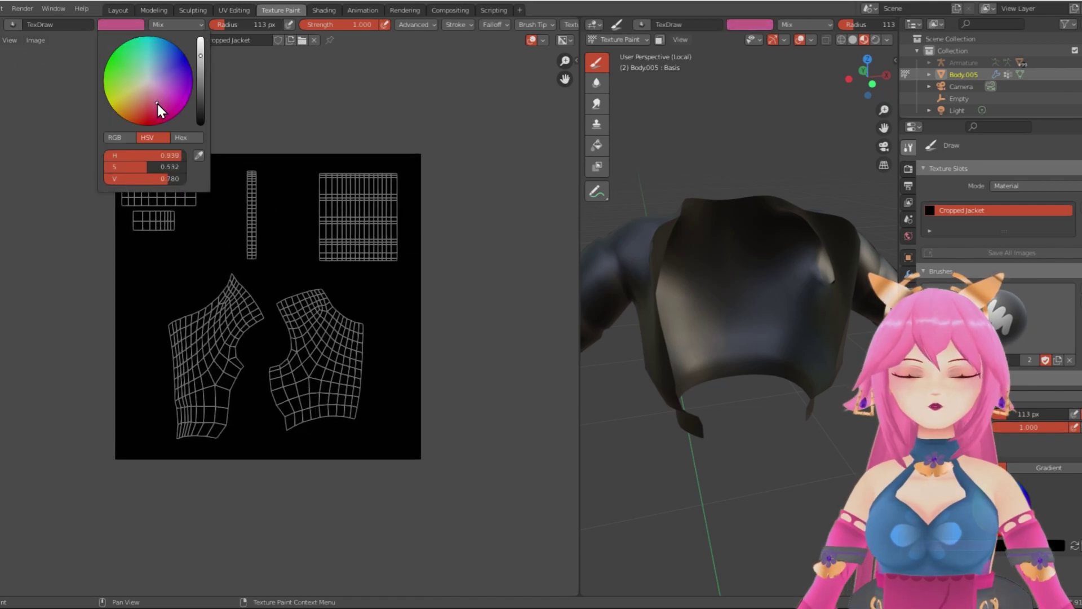
left_click_drag(199, 52, 201, 45)
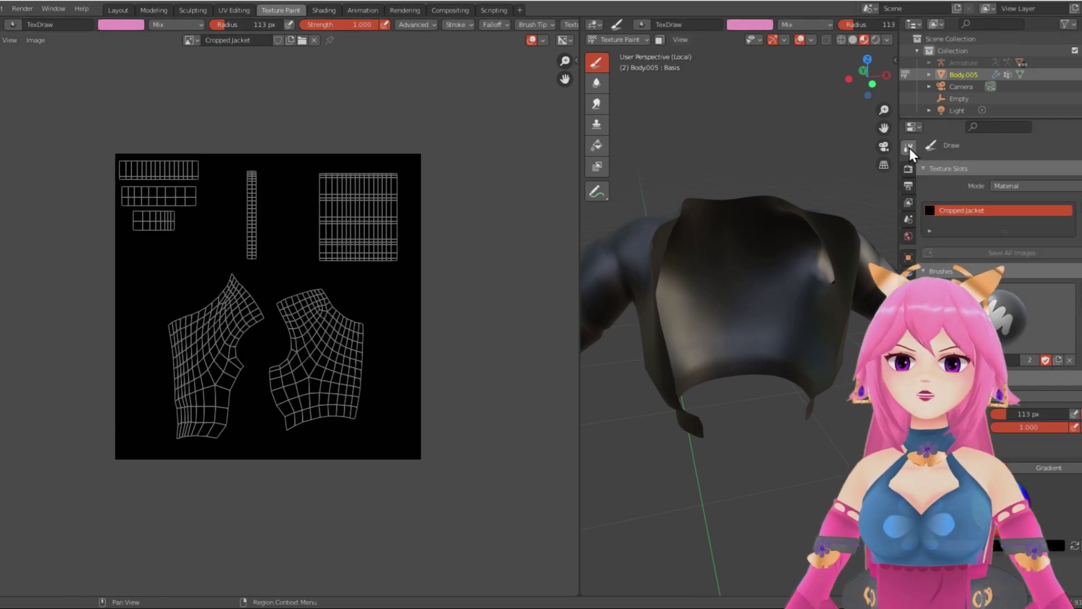
Step: Enlarge the image editor, reduce the brush radius to 35 px and make a first pink stroke on the left body panel's upper corner
scroll(998, 225, "down", 4)
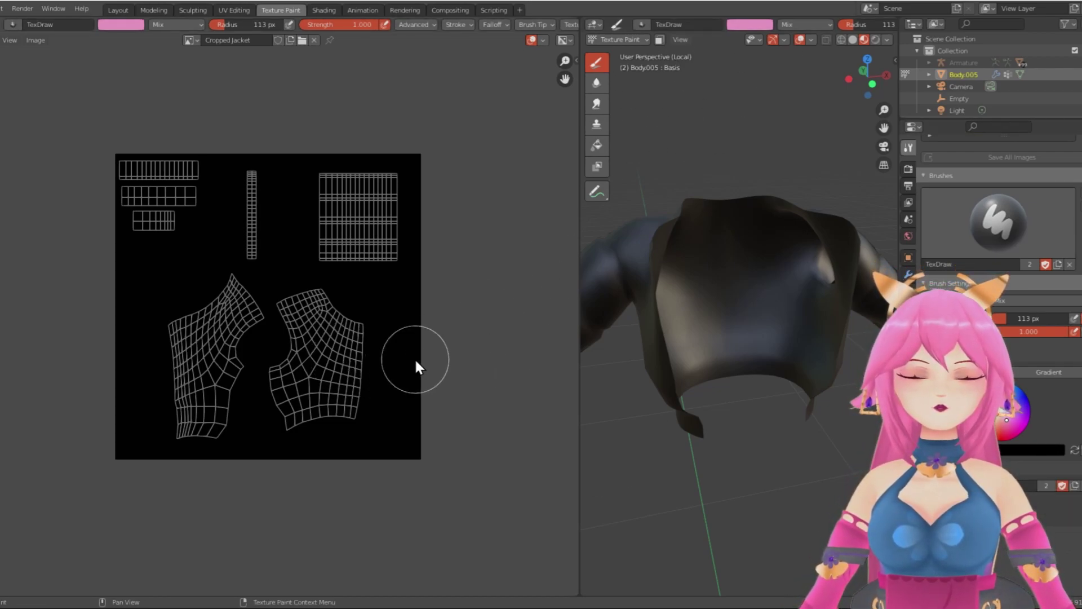
left_click_drag(580, 245, 682, 245)
left_click(494, 24)
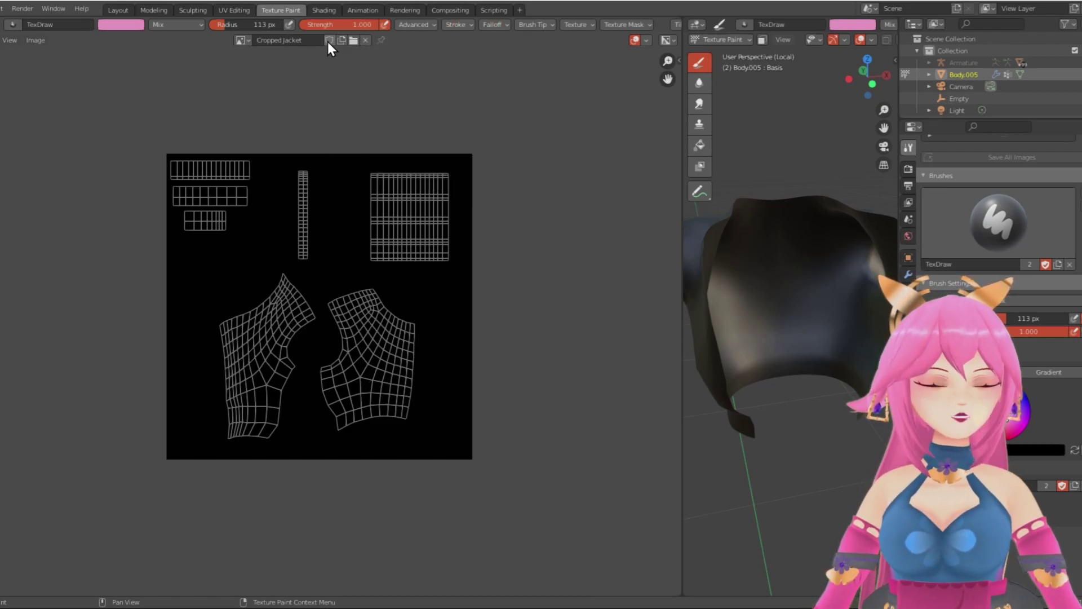
left_click_drag(248, 24, 235, 24)
scroll(305, 378, "up", 3)
mouse_move(305, 378)
middle_mouse_down()
mouse_move(300, 429)
mouse_move(328, 365)
middle_mouse_up()
left_click_drag(164, 260, 203, 248)
left_click_drag(230, 24, 234, 24)
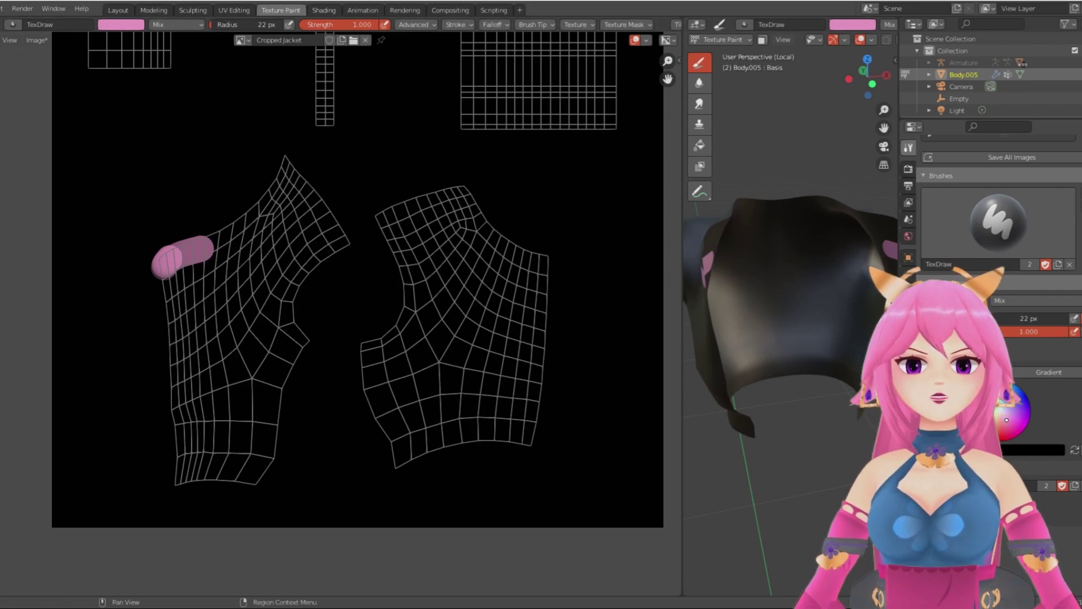
left_click(1074, 332)
Step: Paint both body panel islands and the sleeve island pink, with a margin beyond their edges
mouse_move(161, 256)
left_mouse_down()
mouse_move(256, 199)
mouse_move(329, 223)
mouse_move(302, 337)
mouse_move(239, 468)
mouse_move(167, 337)
mouse_move(276, 256)
mouse_move(216, 375)
mouse_move(274, 246)
mouse_move(245, 441)
left_mouse_up()
mouse_move(705, 395)
middle_mouse_down()
mouse_move(774, 398)
mouse_move(688, 396)
middle_mouse_up()
scroll(584, 385, "up", 1)
mouse_move(324, 186)
left_mouse_down()
mouse_move(349, 169)
mouse_move(534, 217)
mouse_move(426, 451)
mouse_move(335, 335)
mouse_move(500, 236)
mouse_move(405, 233)
mouse_move(431, 421)
mouse_move(436, 334)
left_mouse_up()
middle_click_drag(733, 406, 789, 397)
middle_click_drag(505, 197, 442, 455)
mouse_move(347, 110)
left_mouse_down()
mouse_move(550, 111)
mouse_move(423, 322)
mouse_move(432, 160)
mouse_move(530, 245)
mouse_move(409, 303)
mouse_move(395, 293)
left_mouse_up()
middle_click_drag(761, 333, 719, 327)
left_click_drag(683, 312, 350, 327)
scroll(755, 366, "up", 6)
mouse_move(772, 381)
middle_mouse_down()
mouse_move(568, 377)
mouse_move(779, 371)
middle_mouse_up()
scroll(780, 371, "down", 3)
left_click_drag(349, 357, 747, 307)
scroll(411, 303, "down", 2)
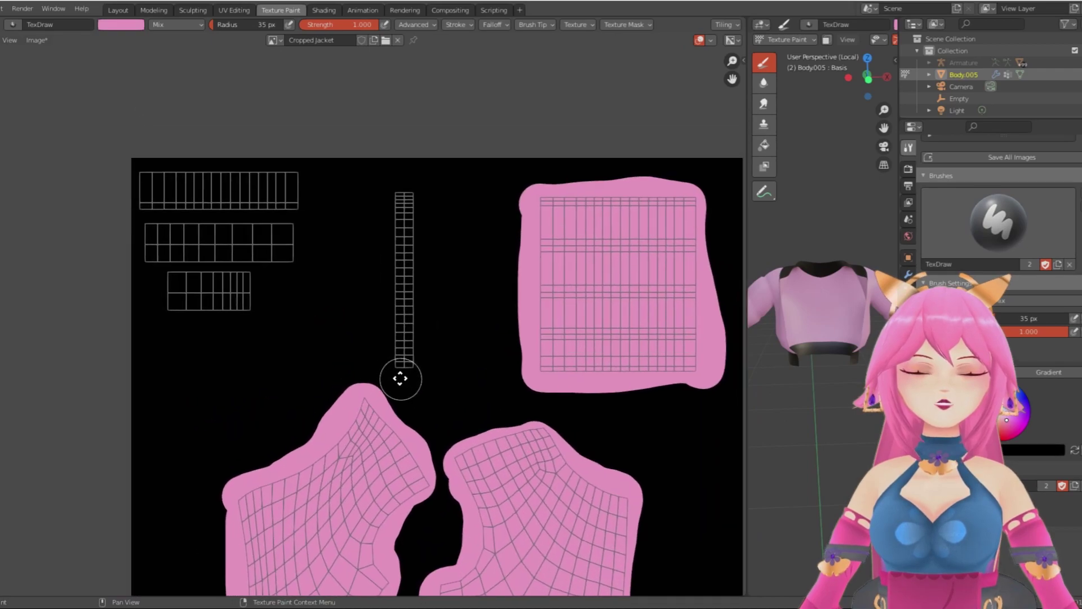
Step: Change the brush colour to dark grey and paint over the long trim strip and the three short trim strips
left_click(120, 24)
left_click_drag(201, 44, 201, 111)
left_click_drag(156, 90, 148, 81)
left_click_drag(200, 106, 200, 112)
left_click_drag(397, 172, 399, 355)
mouse_move(144, 175)
left_mouse_down()
mouse_move(256, 291)
mouse_move(171, 269)
mouse_move(241, 288)
left_mouse_up()
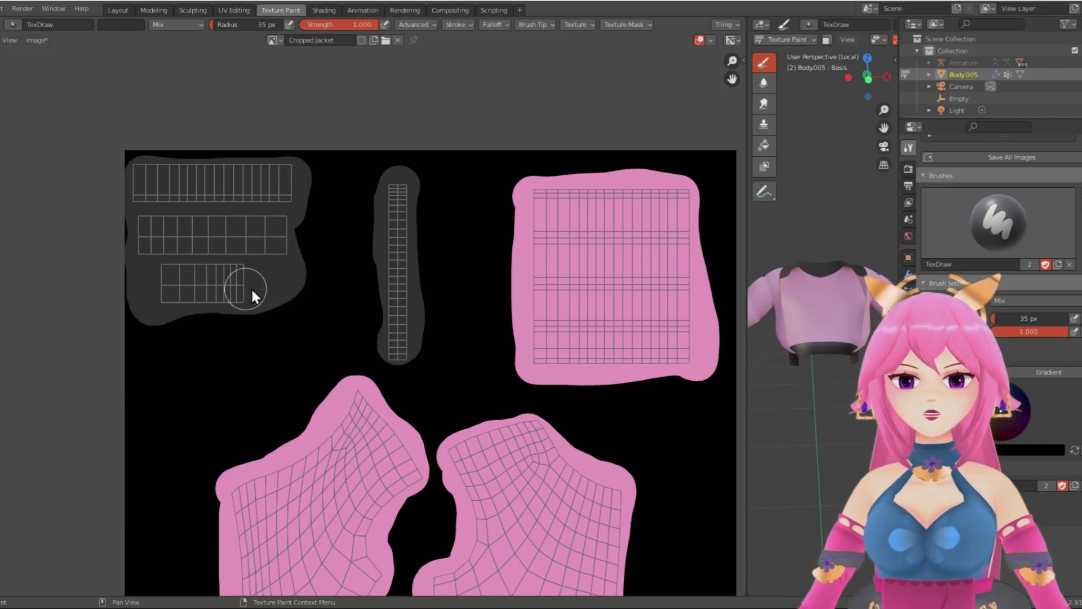
Step: Save the painted texture image and inspect the jacket in an enlarged 3D viewport
left_click(36, 40)
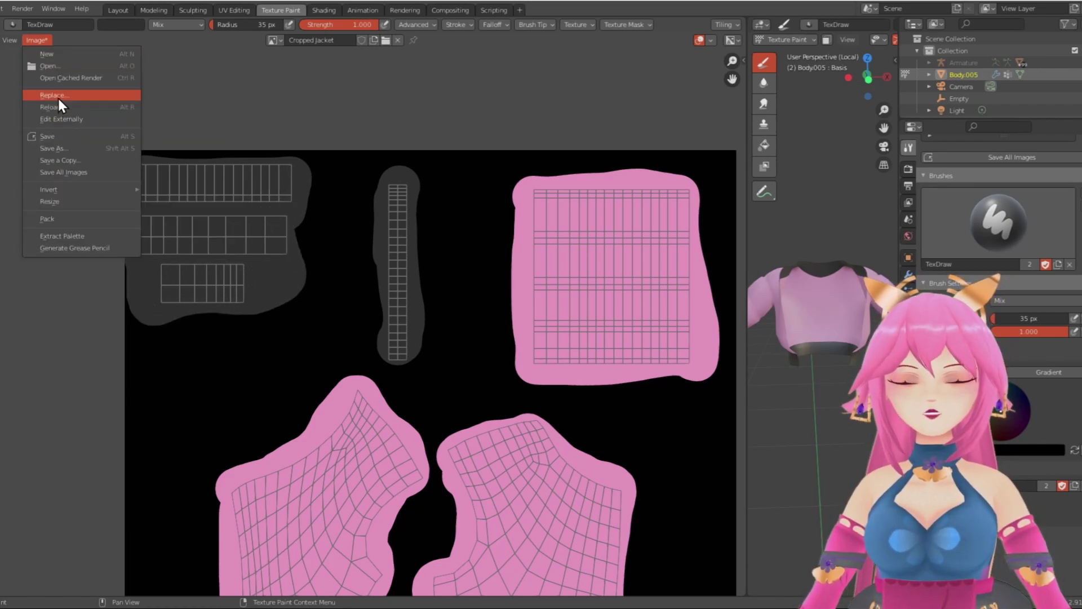
left_click(52, 137)
left_click_drag(747, 295, 461, 245)
scroll(699, 321, "down", 4)
scroll(701, 322, "up", 5)
middle_click_drag(701, 322, 663, 282)
Step: Open the Shading workspace, frame the character and enlarge the node editor showing the Cropped Jacket material
left_click(327, 11)
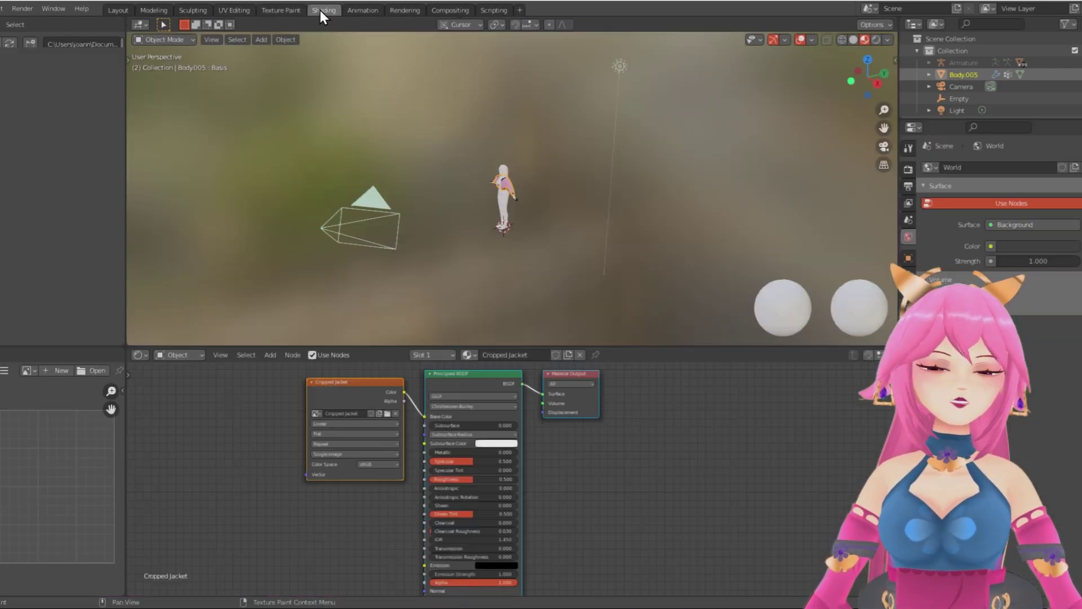
middle_click_drag(534, 267, 579, 217)
scroll(580, 218, "up", 4)
scroll(628, 215, "up", 2)
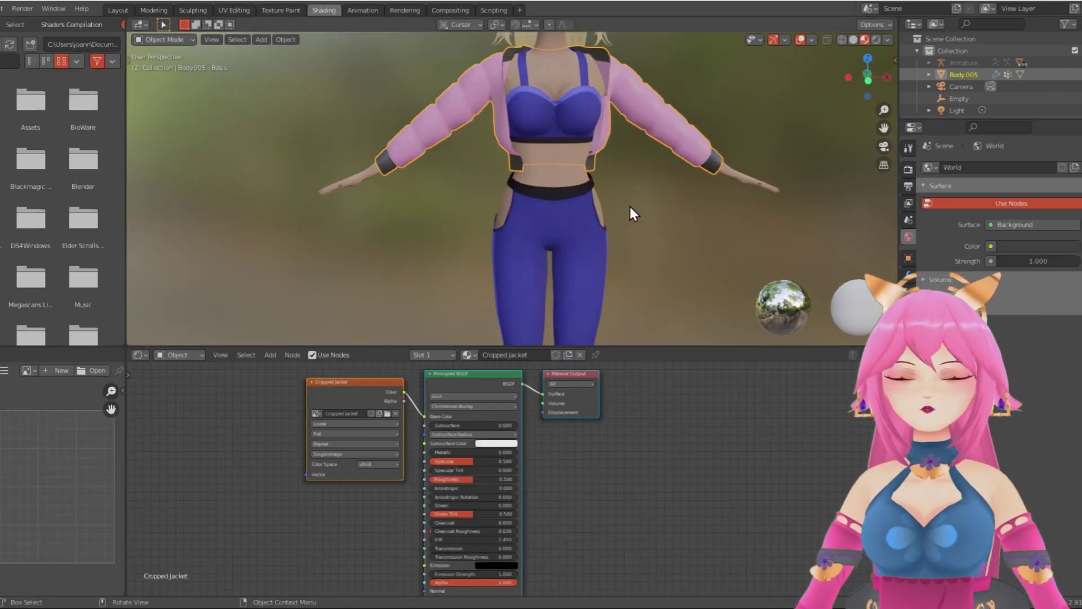
left_click_drag(654, 346, 657, 181)
scroll(569, 374, "up", 2)
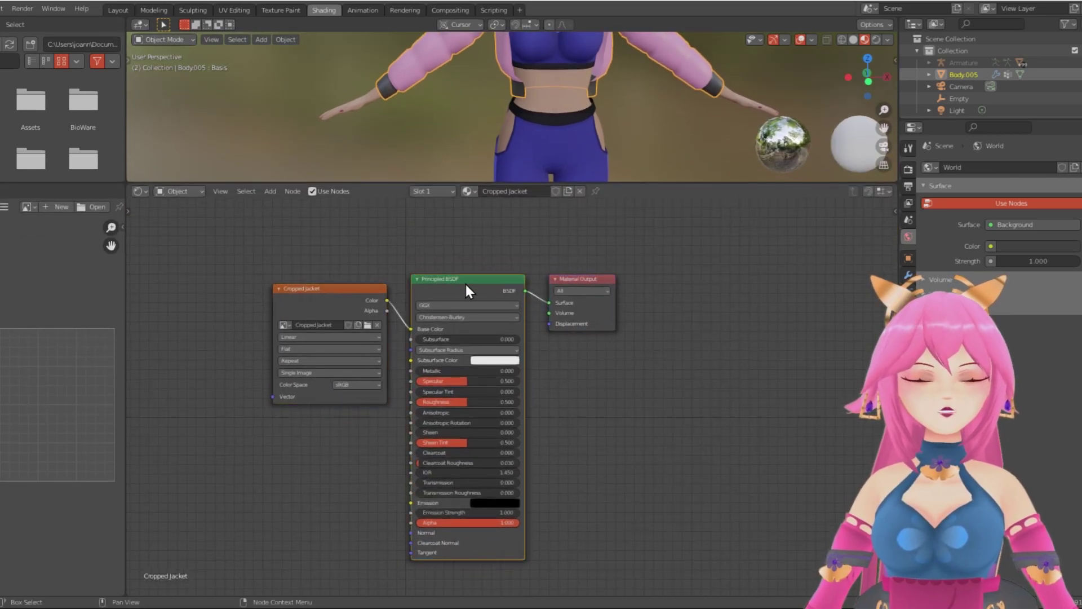
Step: Insert an Emission shader between the jacket texture and the Material Output in place of the Principled BSDF
key("shift+a")
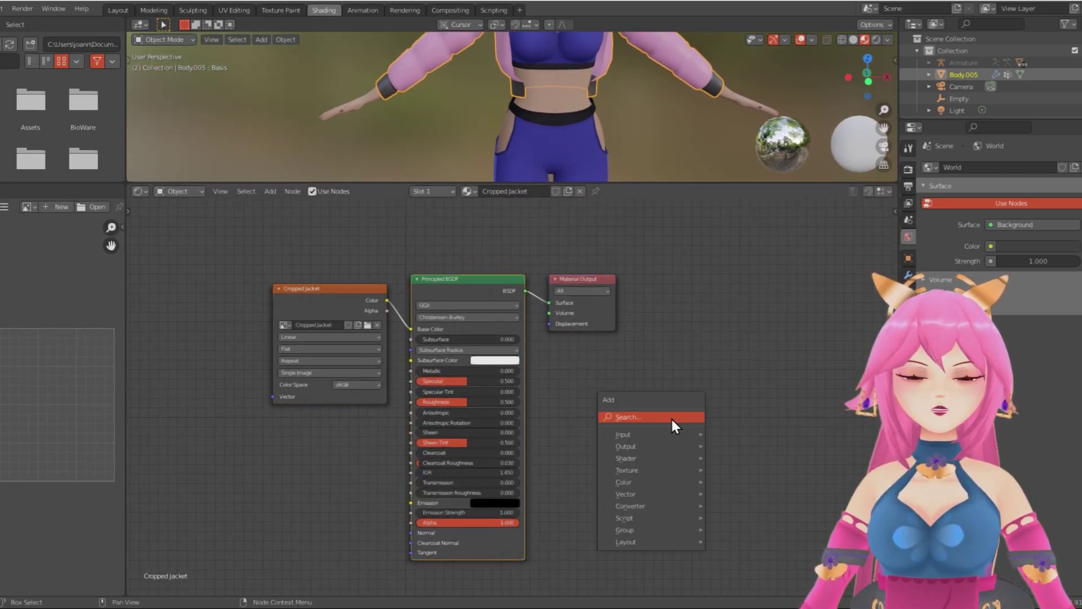
left_click(684, 421)
type("emi")
key("Return")
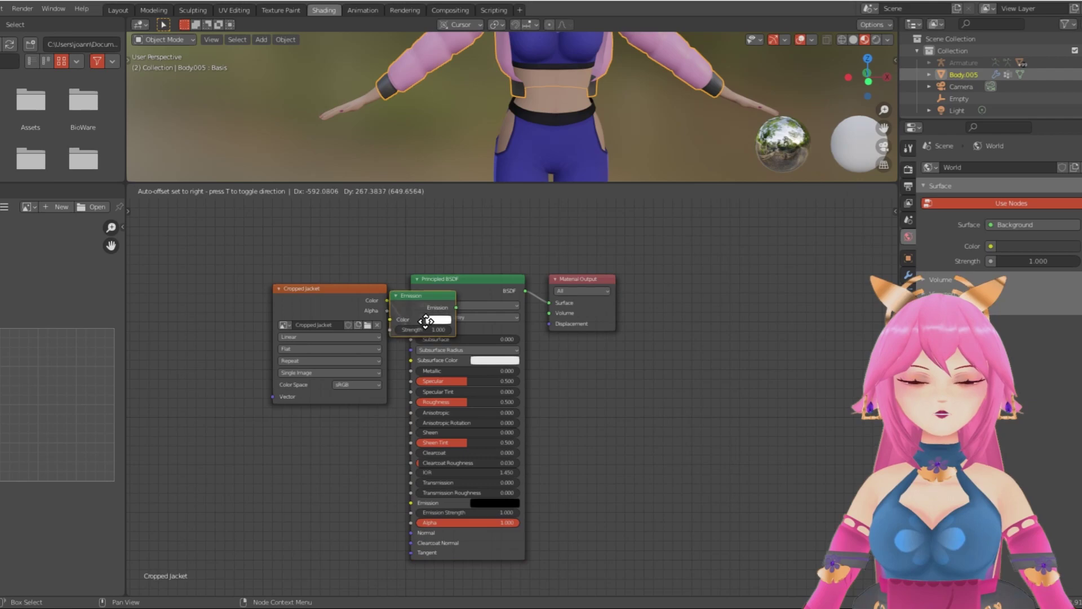
left_click(458, 318)
left_click_drag(608, 287, 717, 423)
Step: Enlarge the 3D viewport and set it to solid shading with Flat lighting and Texture colour
scroll(532, 135, "down", 4)
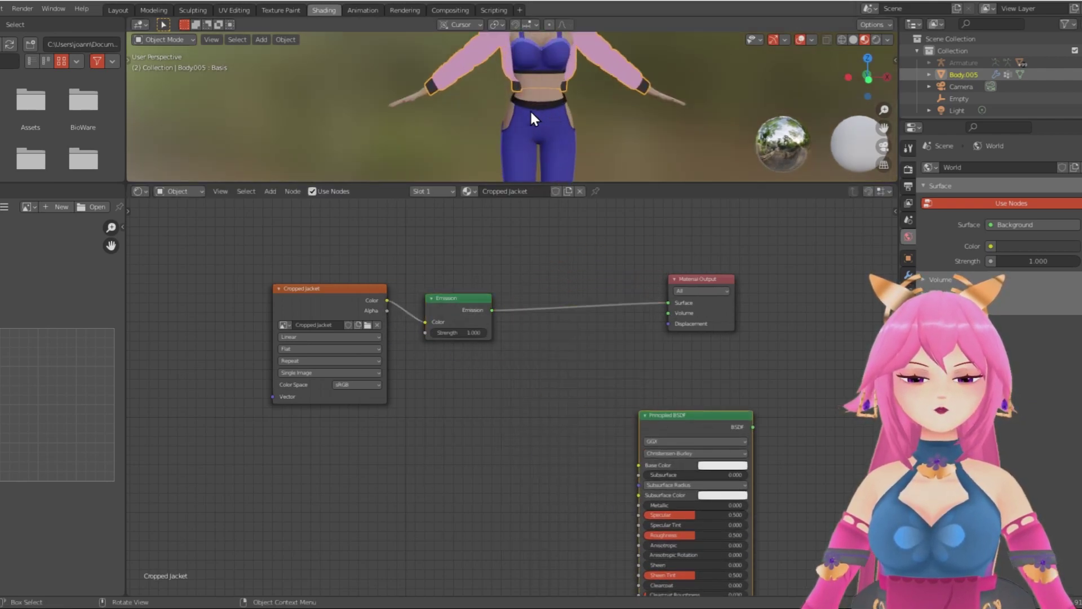
scroll(530, 110, "up", 2)
middle_click_drag(529, 109, 544, 119)
left_click_drag(574, 182, 568, 430)
scroll(564, 225, "up", 4)
mouse_move(563, 226)
middle_mouse_down()
mouse_move(489, 229)
mouse_move(552, 225)
middle_mouse_up()
left_click(854, 40)
scroll(733, 141, "down", 5)
middle_click_drag(733, 141, 773, 136)
left_click(888, 39)
left_click(919, 96)
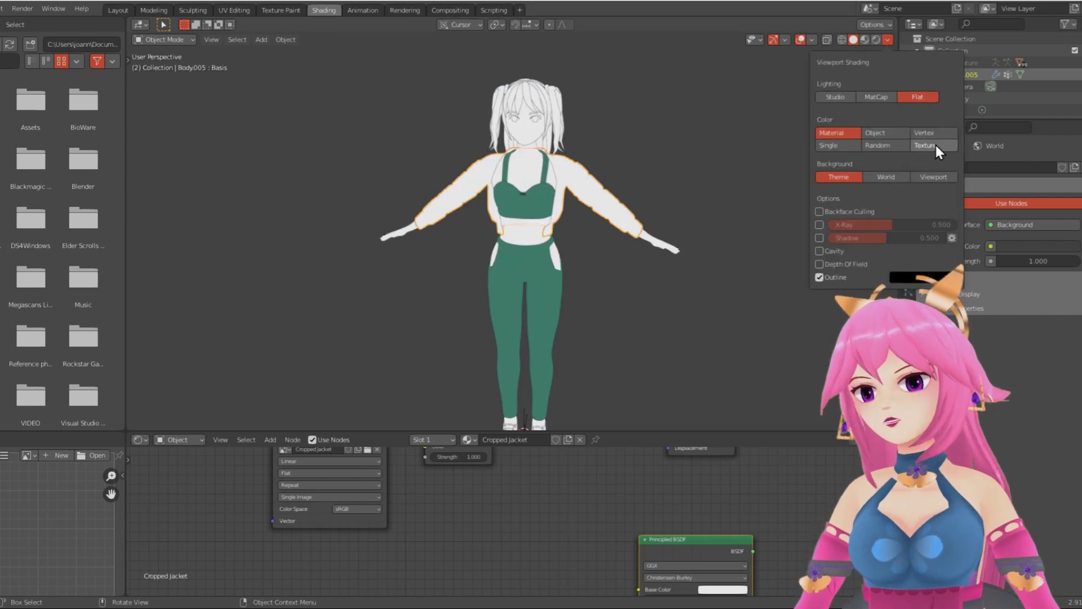
left_click(936, 144)
scroll(636, 163, "up", 3)
left_click(888, 39)
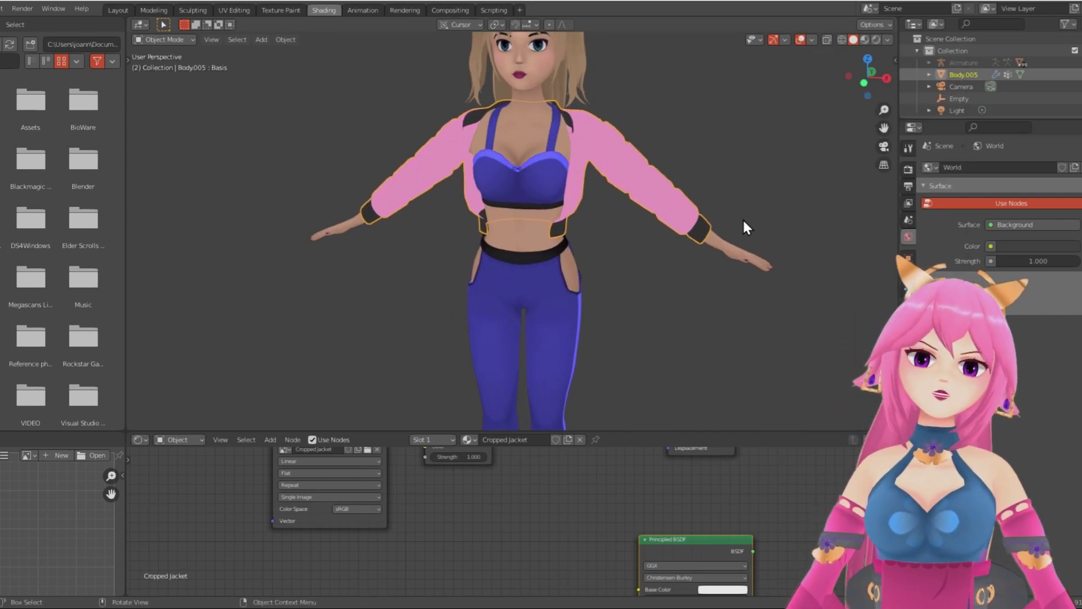
Step: Isolate the cropped jacket in local view, inspect it and open the Texture Paint workspace
key("KP_Divide")
middle_click_drag(554, 225, 672, 221)
scroll(671, 221, "up", 2)
left_click(648, 299)
middle_click_drag(649, 298, 620, 273)
scroll(481, 293, "down", 3)
left_click(281, 10)
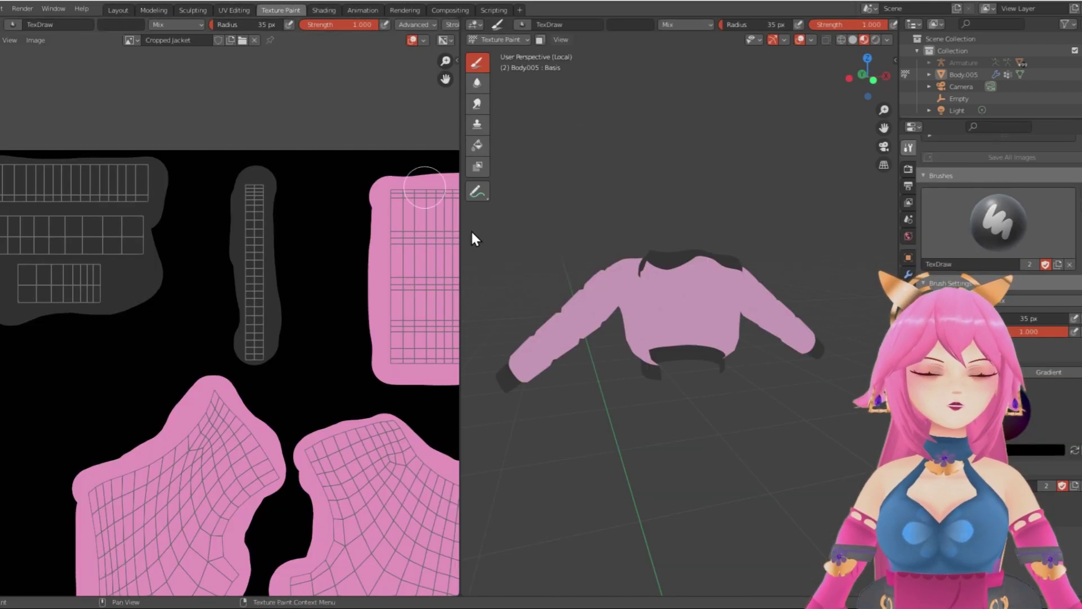
Step: Check the jacket in Object Mode and Edit Mode, and return it to Texture Paint mode
left_click(500, 39)
left_click(511, 61)
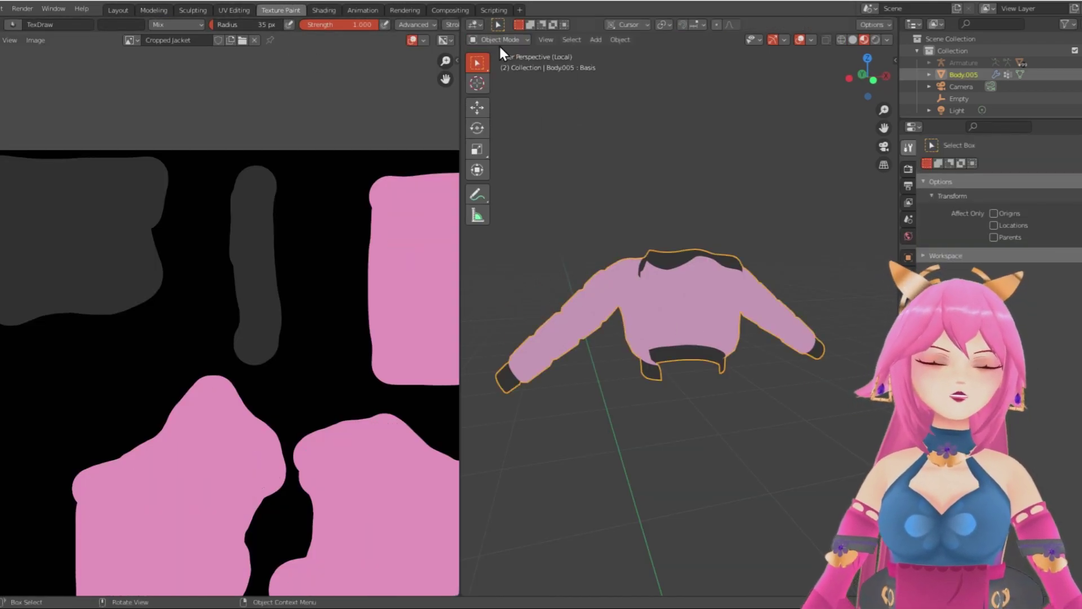
scroll(278, 339, "down", 2)
scroll(682, 363, "up", 1)
left_click(501, 39)
left_click(509, 53)
left_click(501, 40)
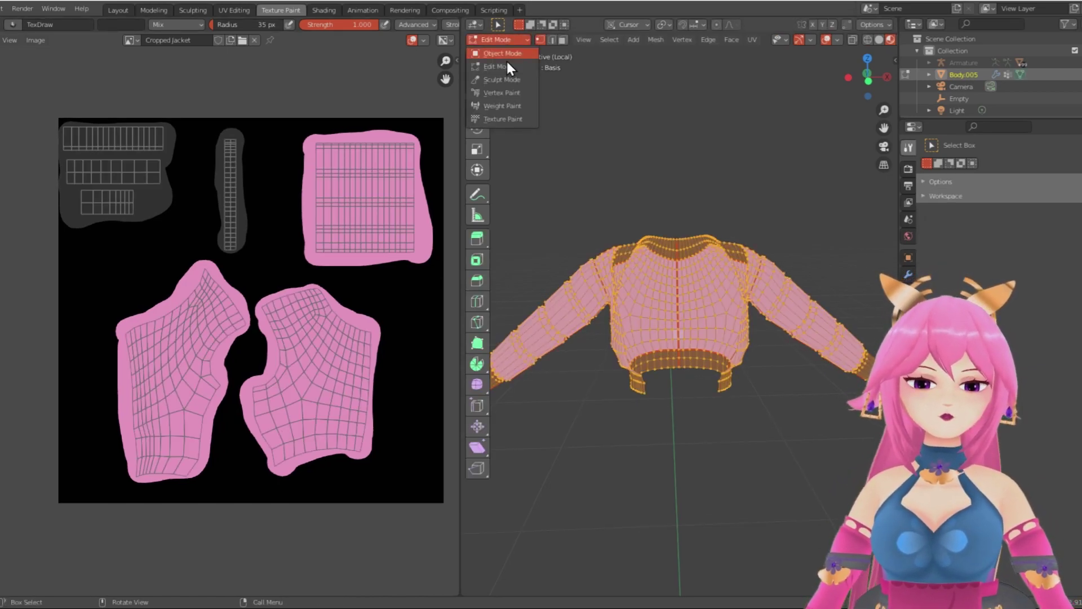
left_click(510, 118)
Step: Set the Draw brush to a darker shade of the jacket's pink, with hue 0.931, saturation 0.412 and value 0.643
scroll(288, 299, "up", 2)
middle_click_drag(314, 292, 371, 255)
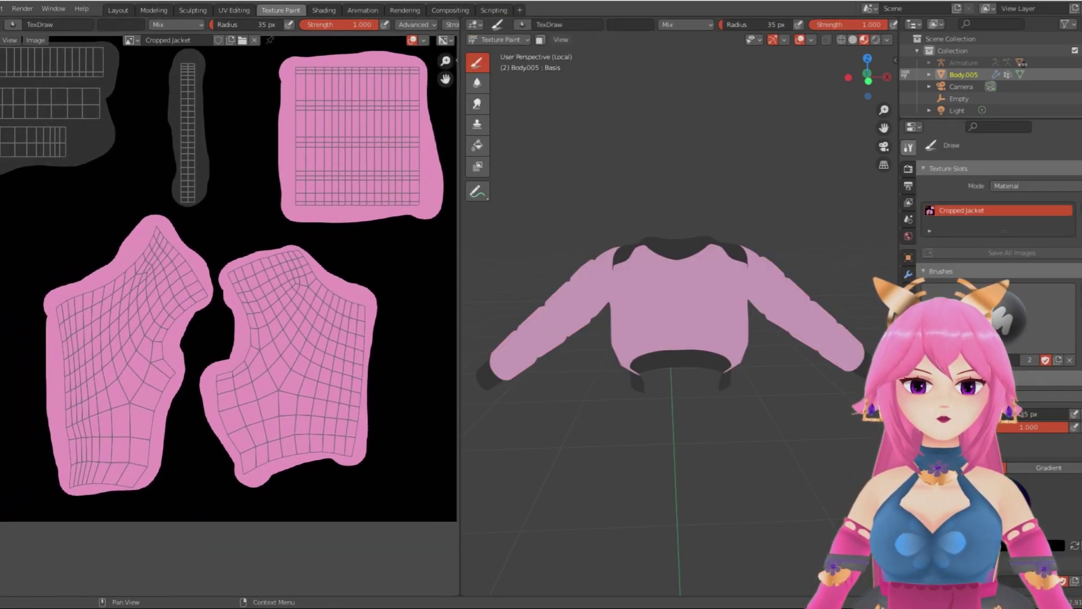
scroll(958, 181, "down", 5)
left_click(942, 489)
scroll(144, 285, "up", 1)
mouse_move(144, 284)
middle_mouse_down()
mouse_move(230, 362)
mouse_move(212, 295)
middle_mouse_up()
scroll(230, 363, "down", 2)
scroll(212, 295, "up", 1)
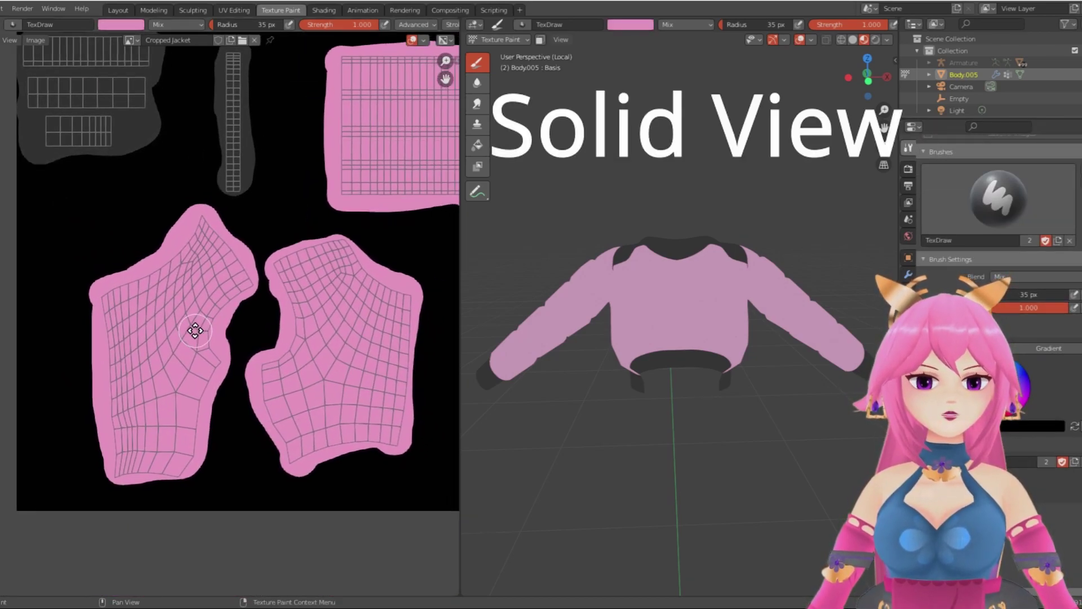
left_click(119, 25)
left_click(200, 67)
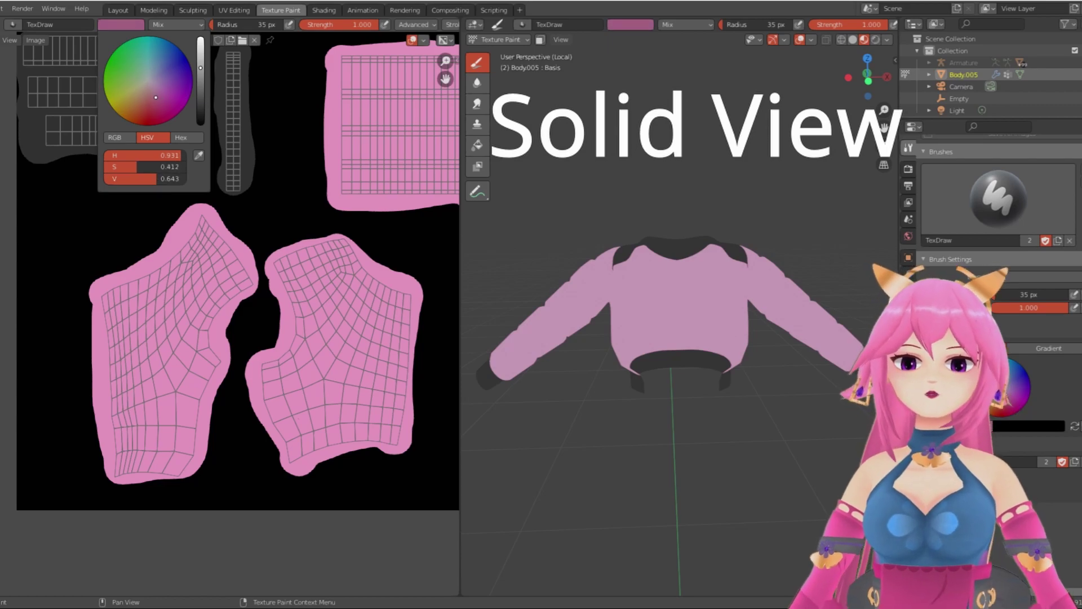
Step: Paint darker pink shading along the hems and armholes of the jacket's front and back panel UV islands
scroll(213, 322, "up", 3)
middle_click_drag(212, 321, 197, 251)
mouse_move(58, 451)
left_mouse_down()
mouse_move(109, 469)
mouse_move(79, 463)
left_mouse_up()
scroll(248, 335, "down", 1)
middle_click_drag(358, 319, 260, 305)
mouse_move(197, 381)
left_mouse_down()
mouse_move(353, 402)
mouse_move(297, 381)
mouse_move(201, 398)
left_mouse_up()
left_click_drag(213, 258, 180, 296)
left_click_drag(115, 250, 125, 297)
Step: Paint darker pink shading along the neckline and front opening edge of the front panel island
scroll(122, 269, "down", 2)
mouse_move(123, 268)
middle_mouse_down()
mouse_move(178, 268)
mouse_move(194, 285)
middle_mouse_up()
scroll(173, 281, "up", 1)
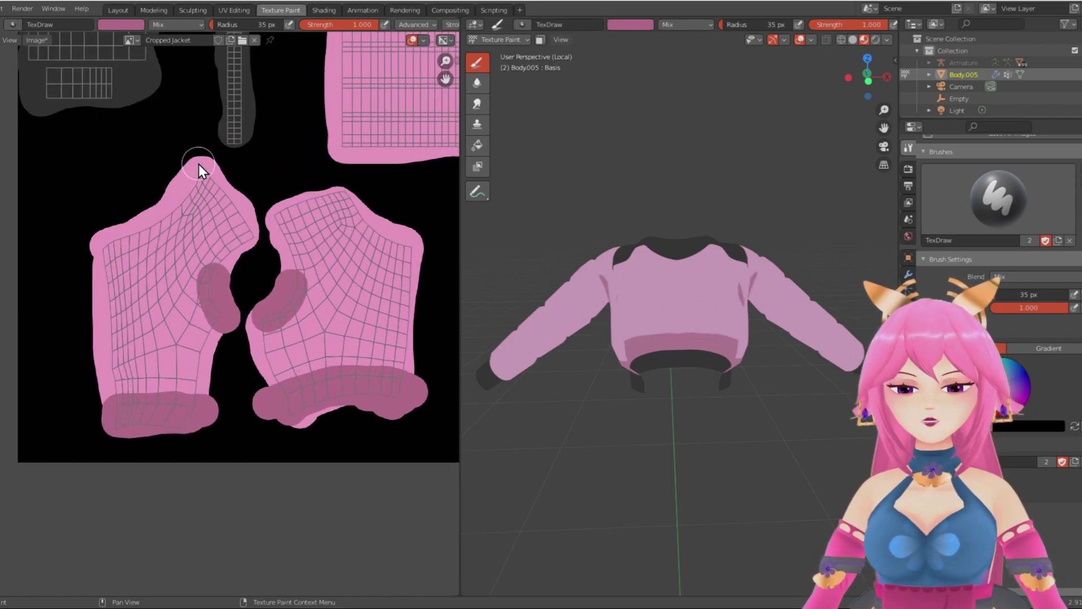
left_click_drag(198, 165, 99, 245)
left_click_drag(103, 360, 104, 413)
scroll(208, 361, "up", 1)
mouse_move(614, 418)
middle_mouse_down()
mouse_move(725, 410)
mouse_move(637, 414)
middle_mouse_up()
Step: Paint five darker pink bands across the folds of the sleeve island with a 15 px brush radius
scroll(324, 351, "down", 3)
middle_click_drag(324, 351, 267, 426)
scroll(266, 425, "up", 3)
mouse_move(267, 426)
middle_mouse_down()
mouse_move(192, 473)
mouse_move(174, 558)
middle_mouse_up()
scroll(174, 552, "up", 1)
left_click_drag(237, 28, 233, 28)
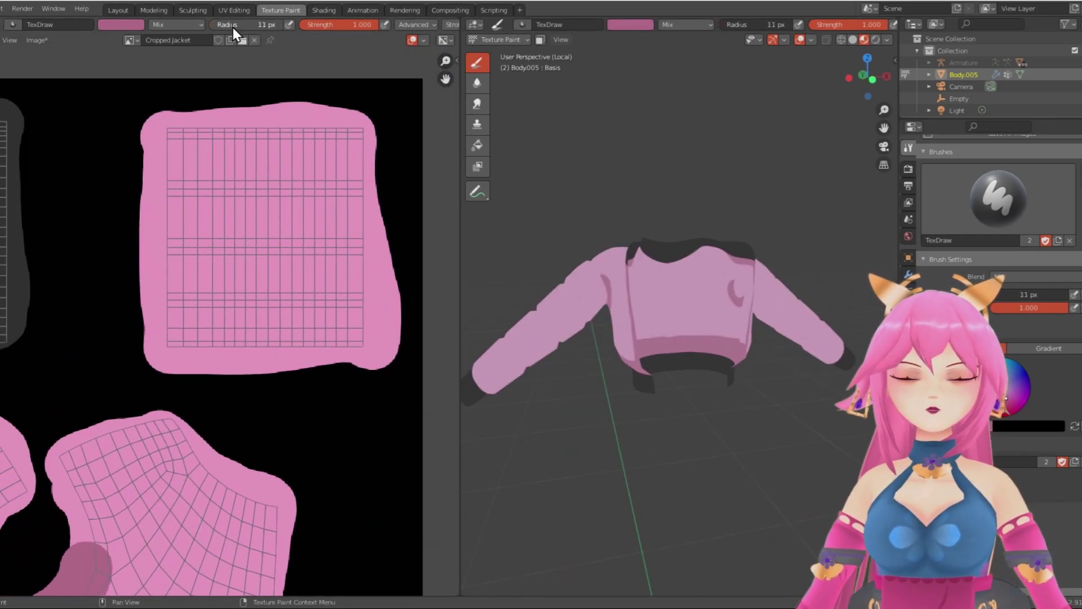
key("ctrl+z")
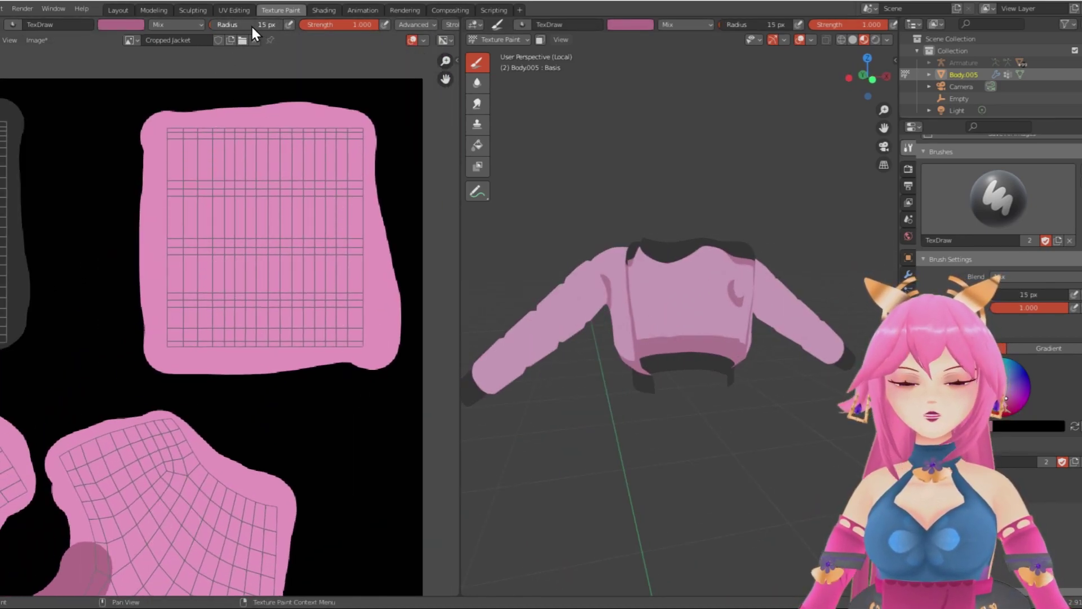
left_click_drag(459, 278, 563, 278)
left_click(457, 24)
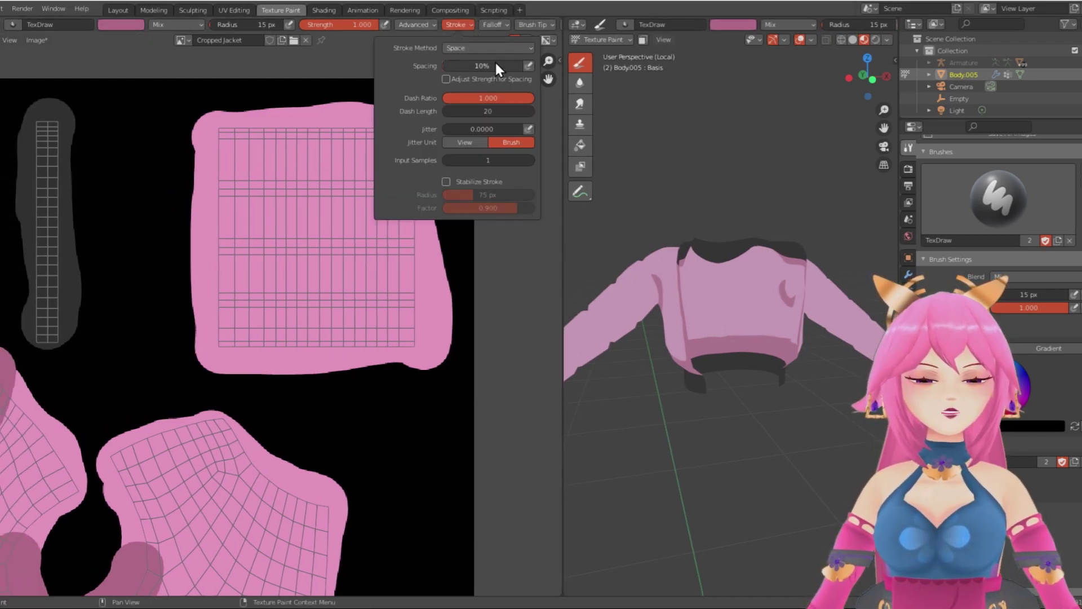
left_click_drag(209, 189, 415, 188)
left_click_drag(205, 248, 418, 247)
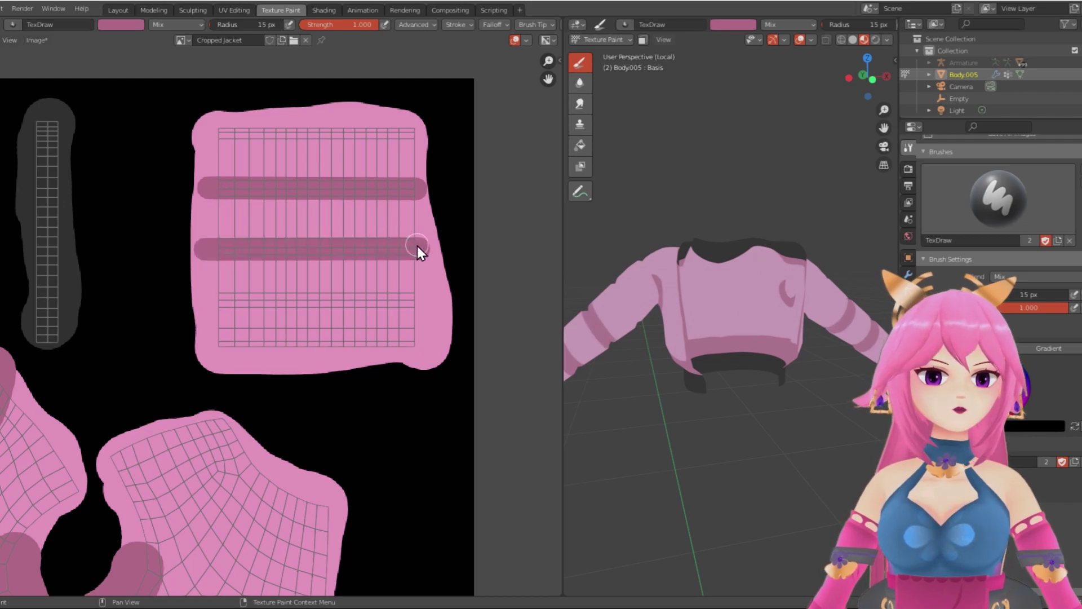
left_click_drag(205, 300, 422, 300)
left_click_drag(203, 346, 424, 345)
left_click_drag(268, 140, 414, 134)
Step: Try to shade the neckline edge of the back panel island in darker pink
scroll(727, 400, "down", 3)
mouse_move(727, 401)
middle_mouse_down()
mouse_move(749, 407)
mouse_move(721, 384)
mouse_move(753, 383)
middle_mouse_up()
mouse_move(296, 455)
middle_mouse_down()
mouse_move(347, 323)
mouse_move(291, 326)
middle_mouse_up()
scroll(285, 383, "up", 2)
left_click_drag(172, 237, 209, 293)
key("ctrl+z")
Step: Set the stroke method to Space, shade the back panel's neckline edge and enlarge the image editor
left_click(457, 25)
left_click(466, 46)
left_click(467, 88)
scroll(74, 317, "down", 1)
left_click_drag(318, 377, 346, 382)
mouse_move(750, 338)
middle_mouse_down()
mouse_move(642, 340)
mouse_move(734, 370)
middle_mouse_up()
scroll(521, 236, "down", 3)
left_click_drag(562, 380, 748, 383)
scroll(357, 345, "up", 2)
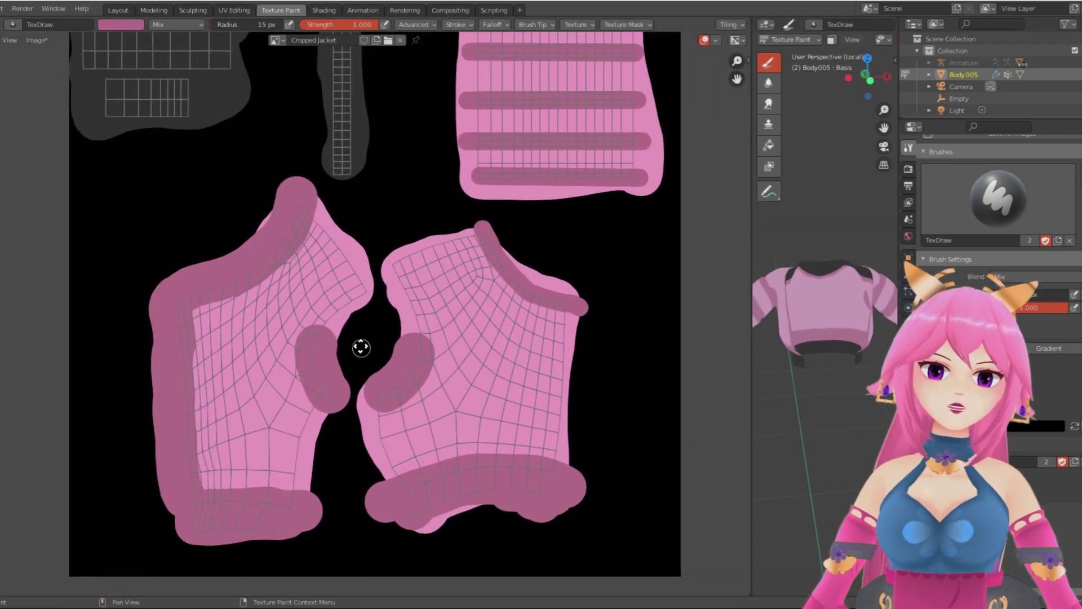
Step: Soften the shading edges on the front panel island using the Smear tool with the Dots stroke method
left_click(768, 103)
left_click(384, 24)
left_click(400, 47)
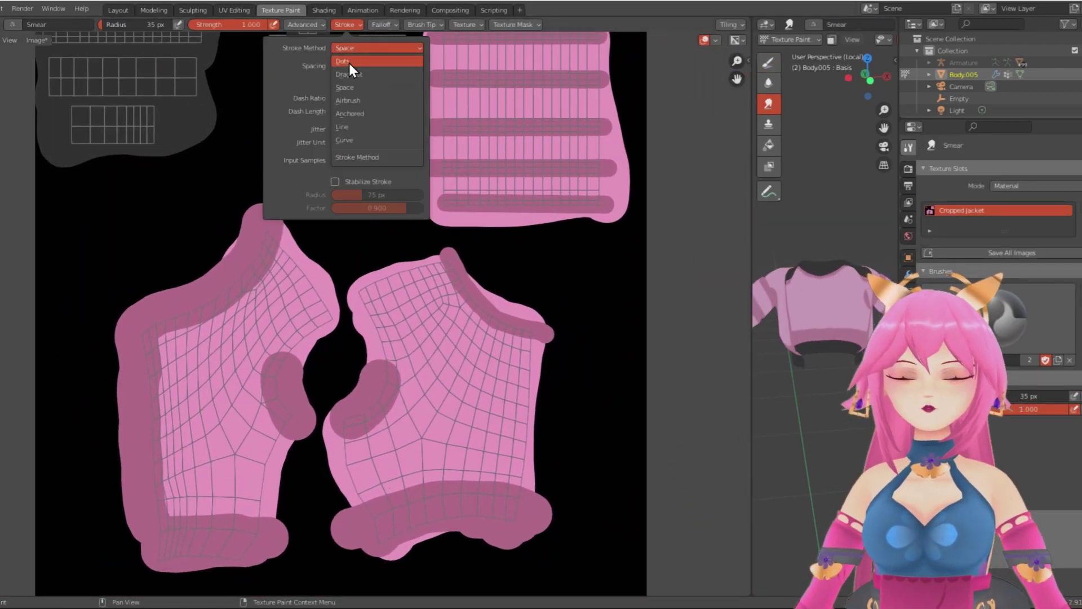
left_click(349, 61)
scroll(318, 332, "up", 3)
middle_click_drag(200, 348, 208, 337)
mouse_move(228, 158)
left_mouse_down()
mouse_move(106, 301)
mouse_move(157, 213)
mouse_move(69, 357)
left_mouse_up()
scroll(69, 358, "down", 3)
middle_click_drag(276, 365, 273, 272)
left_click_drag(181, 237, 187, 404)
Step: Smear the shading along the hem, armhole and neckline of the back panel island
left_click_drag(364, 392, 531, 386)
left_click_drag(421, 248, 341, 332)
mouse_move(303, 239)
left_mouse_down()
mouse_move(300, 294)
mouse_move(401, 292)
mouse_move(486, 201)
mouse_move(465, 163)
left_mouse_up()
middle_click_drag(812, 313, 793, 293)
Step: Set the Smear radius to 23 px and soften the edges of the dark bands on the sleeve island
mouse_move(491, 264)
middle_mouse_down()
mouse_move(370, 520)
mouse_move(363, 512)
middle_mouse_up()
mouse_move(326, 181)
left_mouse_down()
mouse_move(468, 187)
mouse_move(495, 217)
mouse_move(387, 244)
mouse_move(430, 220)
mouse_move(486, 228)
mouse_move(341, 256)
mouse_move(363, 252)
left_mouse_up()
scroll(369, 281, "up", 4)
mouse_move(370, 280)
middle_mouse_down()
mouse_move(202, 177)
mouse_move(239, 214)
middle_mouse_up()
left_click_drag(147, 25, 145, 25)
mouse_move(194, 222)
left_mouse_down()
mouse_move(526, 199)
mouse_move(311, 204)
left_mouse_up()
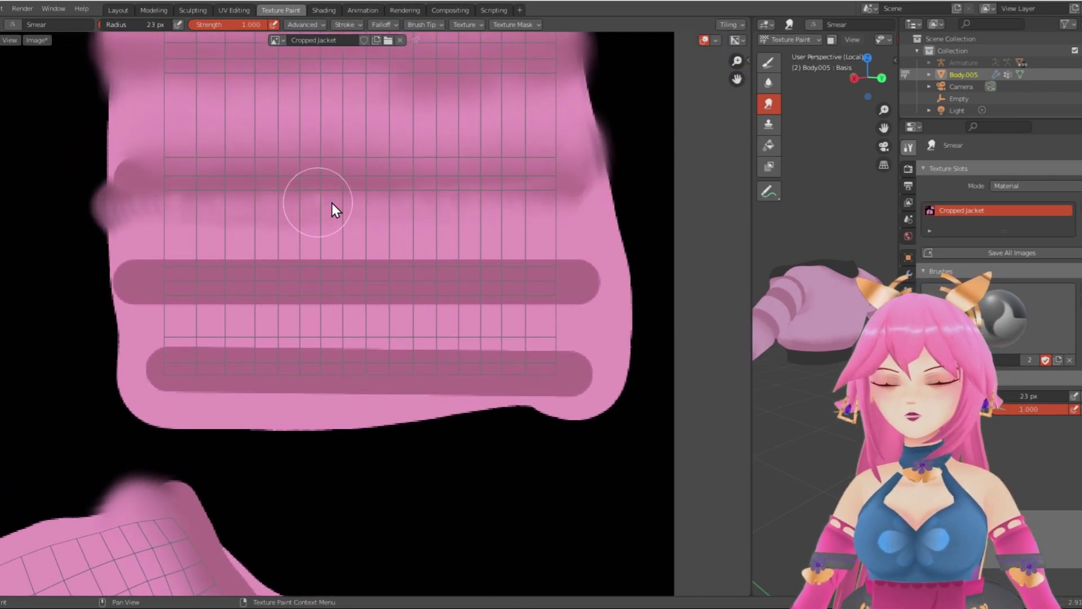
left_click(344, 25)
left_click(361, 44)
left_click_drag(148, 248, 552, 239)
left_click_drag(147, 309, 570, 307)
left_click_drag(157, 339, 590, 356)
Step: Examine the smeared shading on the 3D jacket and across all its UV islands
middle_click_drag(814, 362, 828, 364)
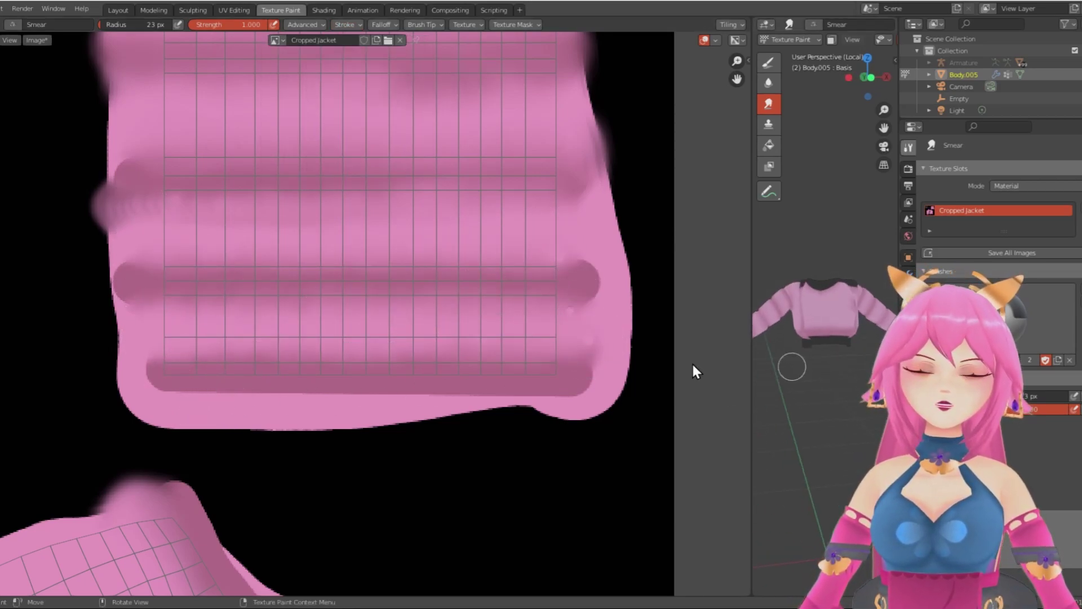
scroll(724, 415, "down", 3)
middle_click_drag(712, 454, 735, 420)
scroll(775, 409, "down", 2)
middle_click_drag(368, 459, 337, 327)
scroll(386, 318, "down", 1)
scroll(351, 437, "up", 1)
scroll(337, 327, "down", 2)
middle_click_drag(337, 327, 341, 300)
scroll(298, 411, "up", 1)
middle_click_drag(298, 411, 352, 499)
middle_click_drag(320, 475, 304, 400)
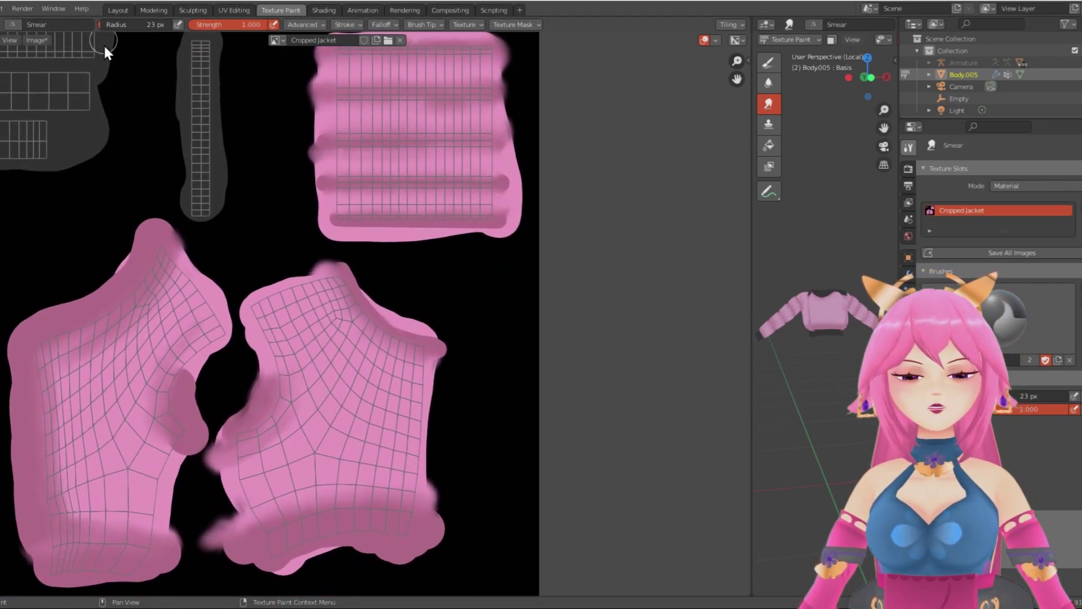
Step: Return to the Draw tool and choose a deeper, more saturated pink, testing it with dabs on the front panel
left_click(1, 62)
left_click(116, 25)
key("s")
left_click(127, 25)
mouse_move(158, 95)
left_mouse_down()
mouse_move(172, 103)
mouse_move(163, 105)
left_mouse_up()
left_click(174, 314)
left_click(117, 25)
left_click_drag(172, 178, 153, 166)
left_click(180, 313)
mouse_move(196, 365)
middle_mouse_down()
mouse_move(211, 336)
mouse_move(210, 346)
middle_mouse_up()
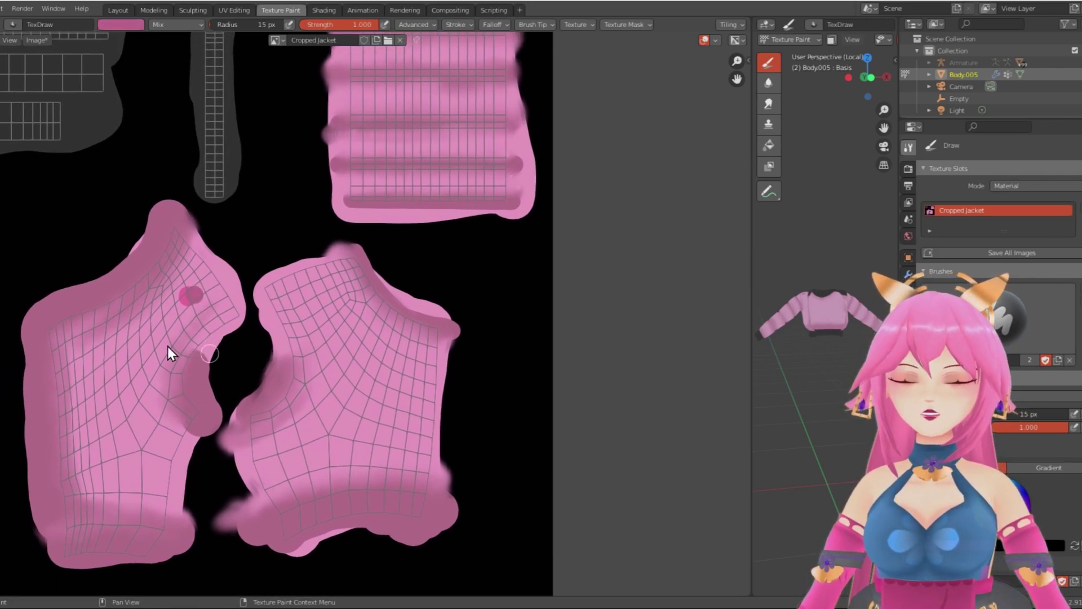
Step: Cover the body panel and sleeve islands with the saturated pink using a 55 px brush radius
middle_click_drag(153, 323, 146, 313)
left_click_drag(220, 25, 225, 24)
mouse_move(213, 317)
left_mouse_down()
mouse_move(193, 270)
mouse_move(70, 402)
mouse_move(181, 353)
mouse_move(117, 392)
mouse_move(35, 320)
mouse_move(275, 285)
mouse_move(414, 427)
mouse_move(259, 417)
mouse_move(331, 459)
mouse_move(367, 345)
left_mouse_up()
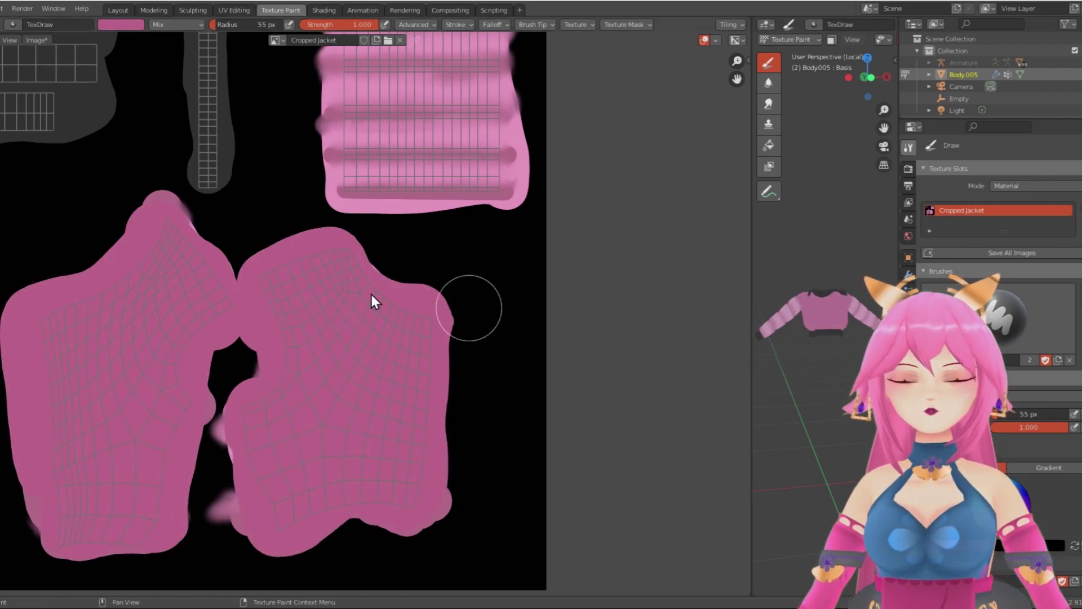
middle_click_drag(528, 318, 497, 467)
mouse_move(309, 152)
left_mouse_down()
mouse_move(454, 177)
mouse_move(322, 333)
mouse_move(402, 230)
mouse_move(411, 279)
left_mouse_up()
Step: Enlarge the 3D viewport and examine the recoloured jacket on the full character in the Modeling workspace
left_click_drag(749, 350, 396, 360)
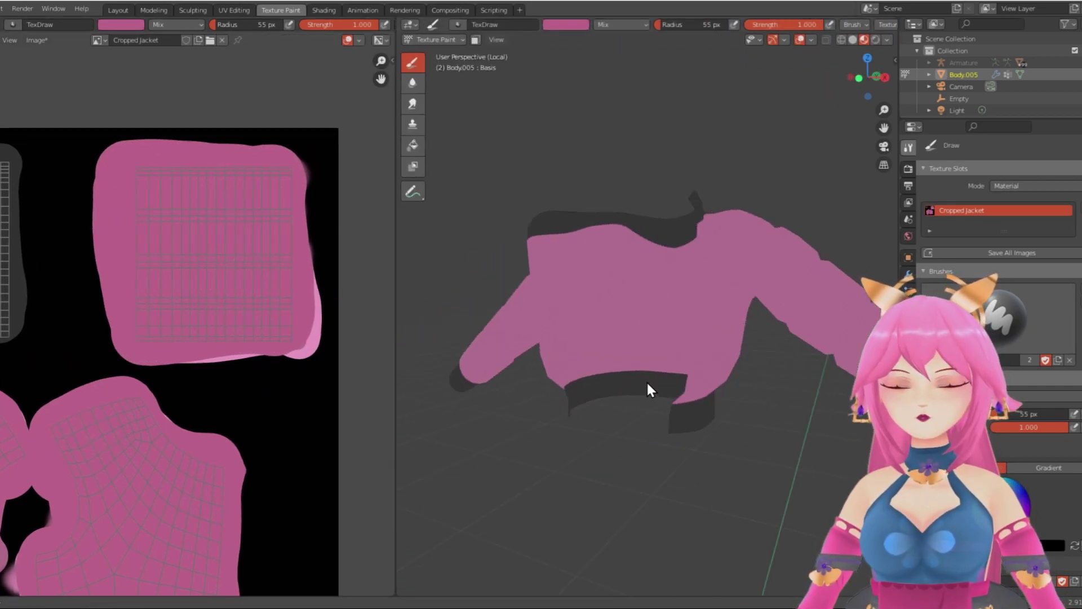
left_click(153, 10)
key("KP_Divide")
mouse_move(558, 336)
middle_mouse_down()
mouse_move(401, 293)
mouse_move(587, 346)
mouse_move(502, 290)
mouse_move(445, 291)
middle_mouse_up()
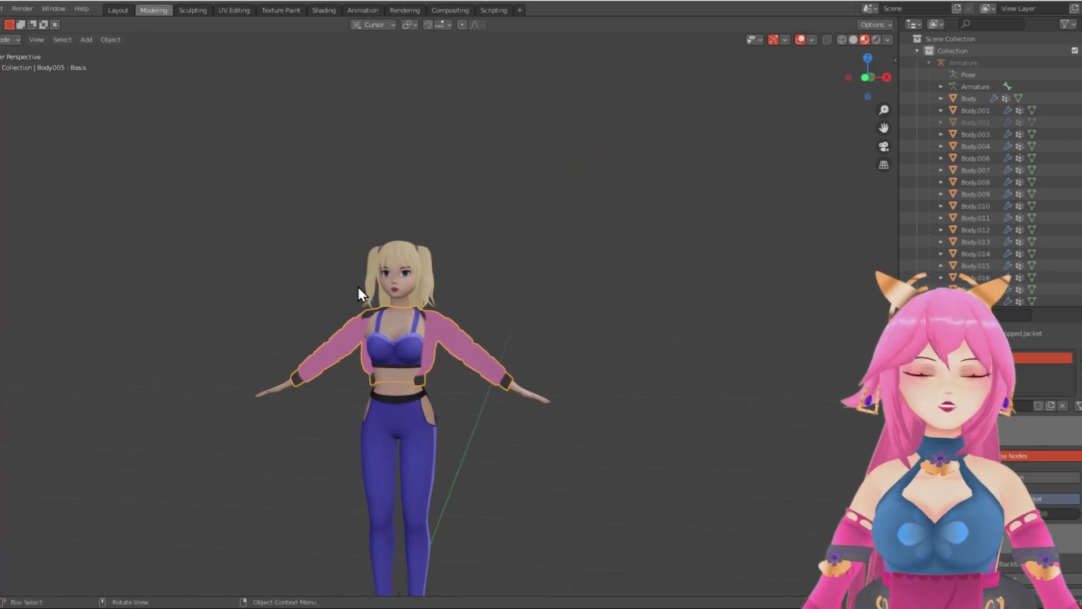
Step: Return to the Texture Paint workspace and enlarge the image editor around the jacket's UV islands
left_click(280, 11)
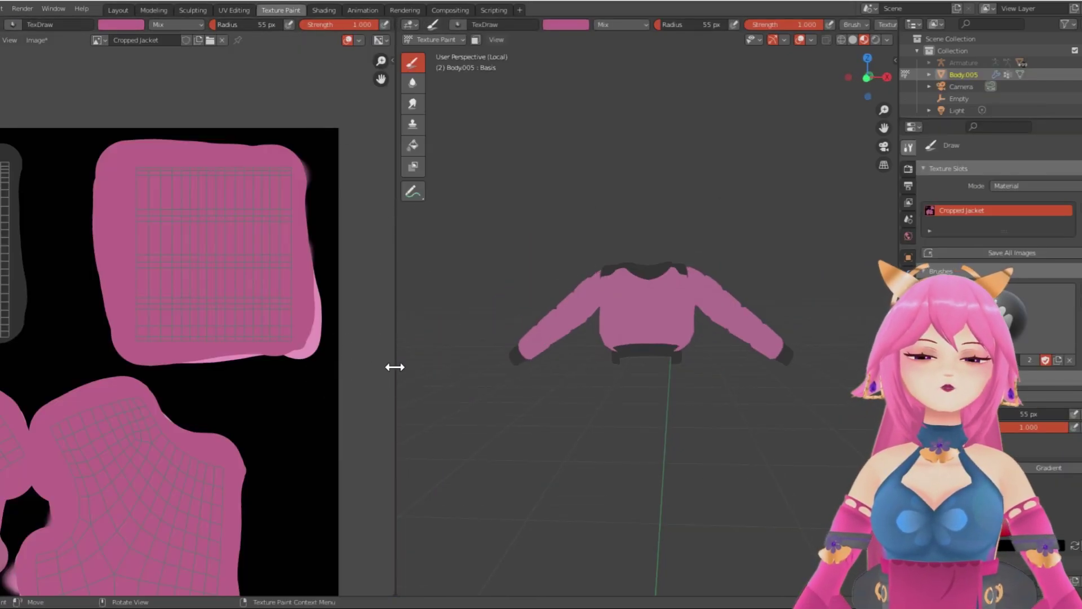
left_click_drag(395, 367, 577, 363)
scroll(350, 316, "down", 3)
scroll(361, 305, "up", 1)
scroll(404, 164, "up", 2)
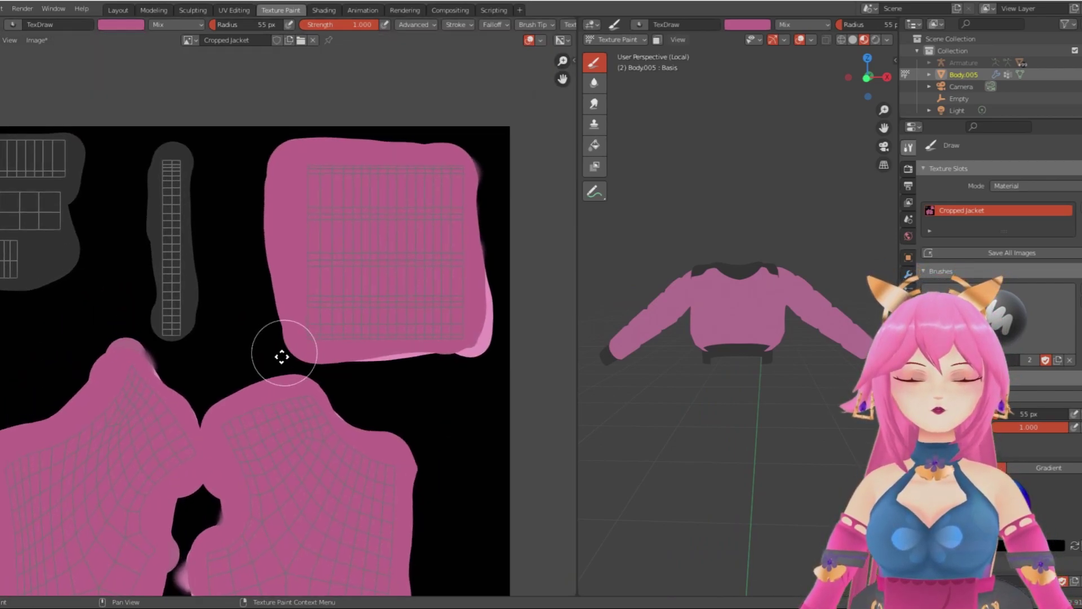
middle_click_drag(286, 345, 295, 331)
scroll(998, 214, "down", 5)
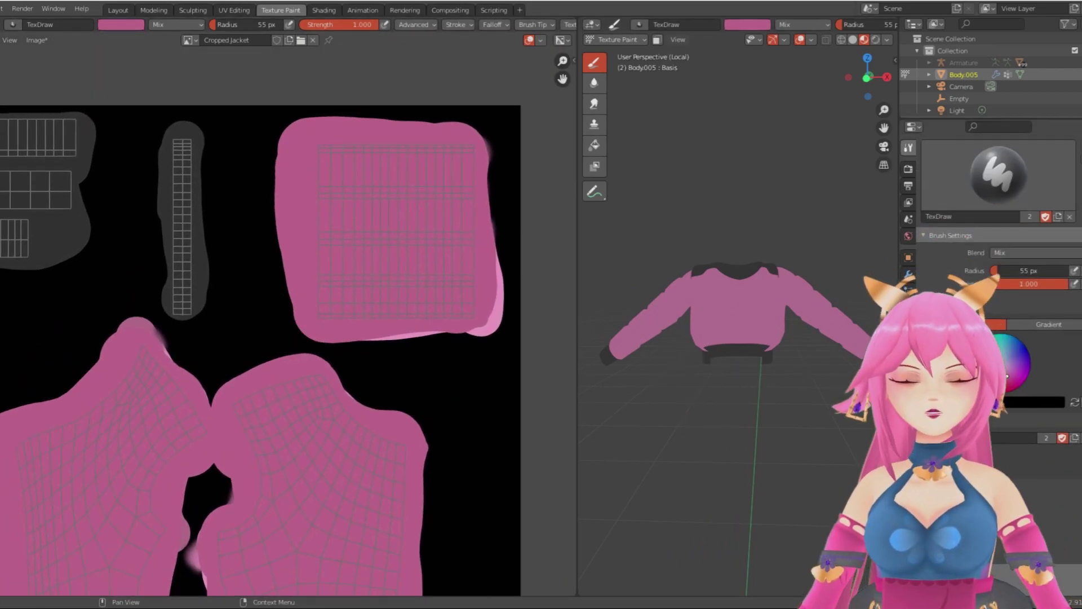
Step: Darken the brush pink to value 0.567, and set the brush radius to 19 px and strength to 0.304
left_click(122, 24)
left_click_drag(201, 53, 201, 74)
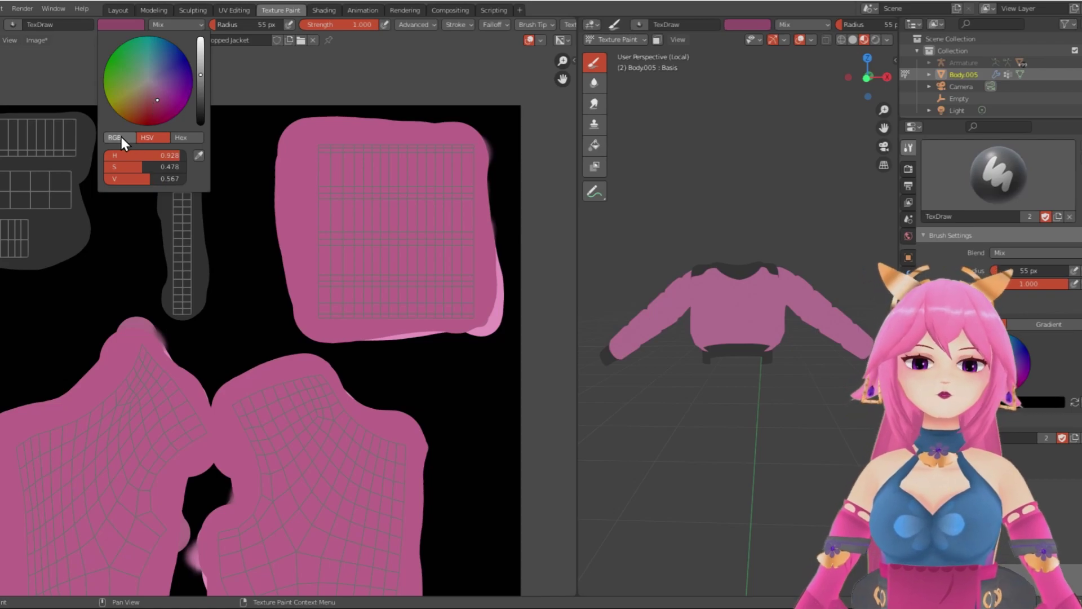
left_click_drag(317, 25, 251, 25)
left_click_drag(254, 24, 251, 25)
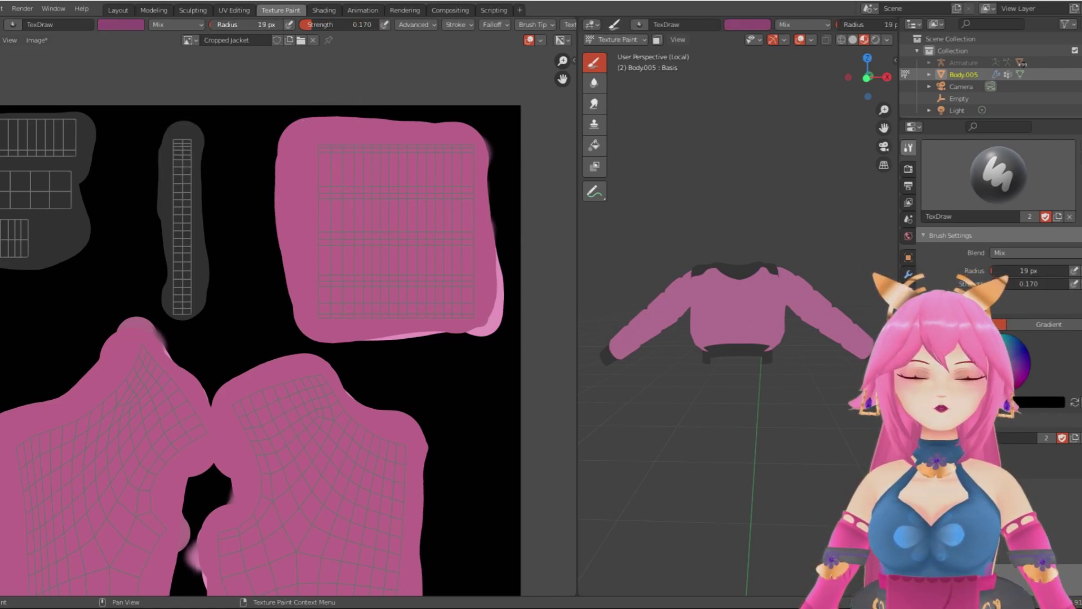
left_click_drag(323, 22, 335, 23)
Step: Paint faint darker bands across the fold lines of the sleeve island
left_click_drag(307, 146, 411, 150)
left_click_drag(311, 194, 395, 197)
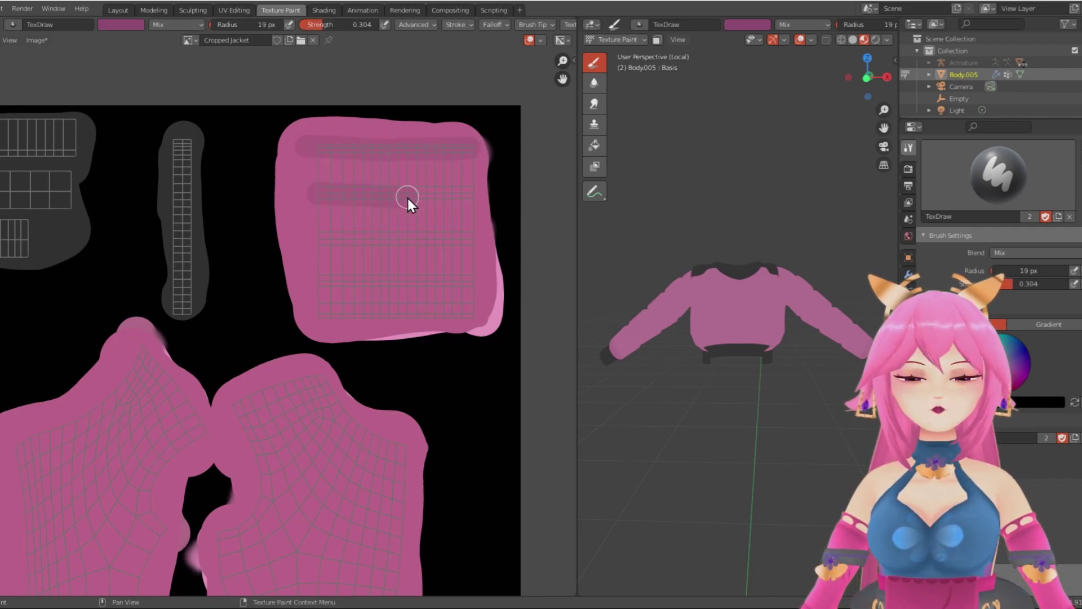
left_click_drag(316, 313, 459, 322)
Step: Soften the edges of the upper three sleeve bands with the Smear tool at a 23 px radius
scroll(350, 367, "up", 2)
mouse_move(387, 336)
middle_mouse_down()
mouse_move(350, 367)
mouse_move(343, 427)
middle_mouse_up()
left_click(594, 104)
scroll(336, 311, "up", 2)
mouse_move(335, 311)
middle_mouse_down()
mouse_move(332, 384)
mouse_move(270, 451)
middle_mouse_up()
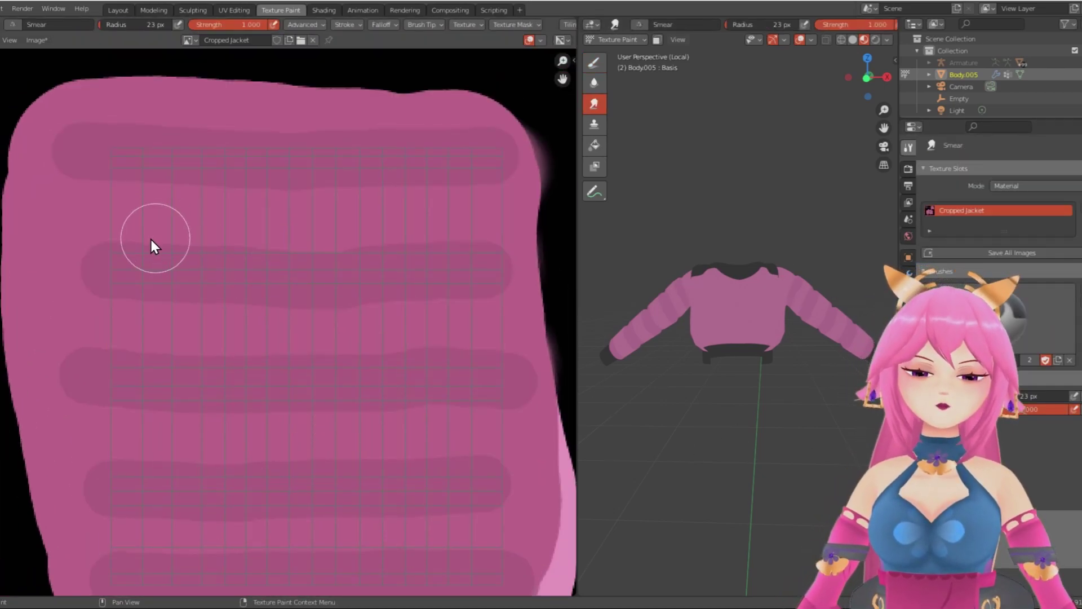
mouse_move(95, 183)
left_mouse_down()
mouse_move(487, 195)
mouse_move(511, 211)
left_mouse_up()
left_click_drag(73, 232, 515, 242)
left_click_drag(73, 306, 510, 307)
mouse_move(73, 354)
left_mouse_down()
mouse_move(425, 343)
mouse_move(513, 345)
mouse_move(525, 360)
left_mouse_up()
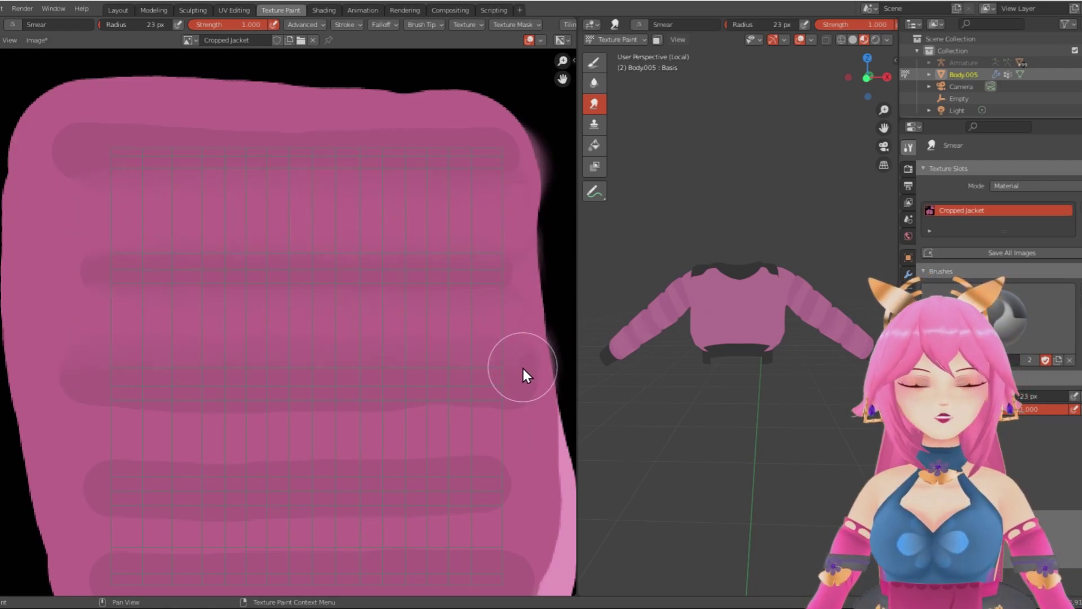
Step: Soften the edges of the sleeve island's two lowest dark bands with the Smear tool at a 23 px radius
middle_click_drag(524, 362, 498, 216)
left_click_drag(62, 259, 510, 268)
mouse_move(63, 317)
left_mouse_down()
mouse_move(535, 296)
mouse_move(534, 309)
left_mouse_up()
mouse_move(819, 365)
middle_mouse_down()
mouse_move(645, 407)
mouse_move(719, 396)
middle_mouse_up()
mouse_move(370, 410)
middle_mouse_down()
mouse_move(406, 327)
mouse_move(333, 333)
middle_mouse_up()
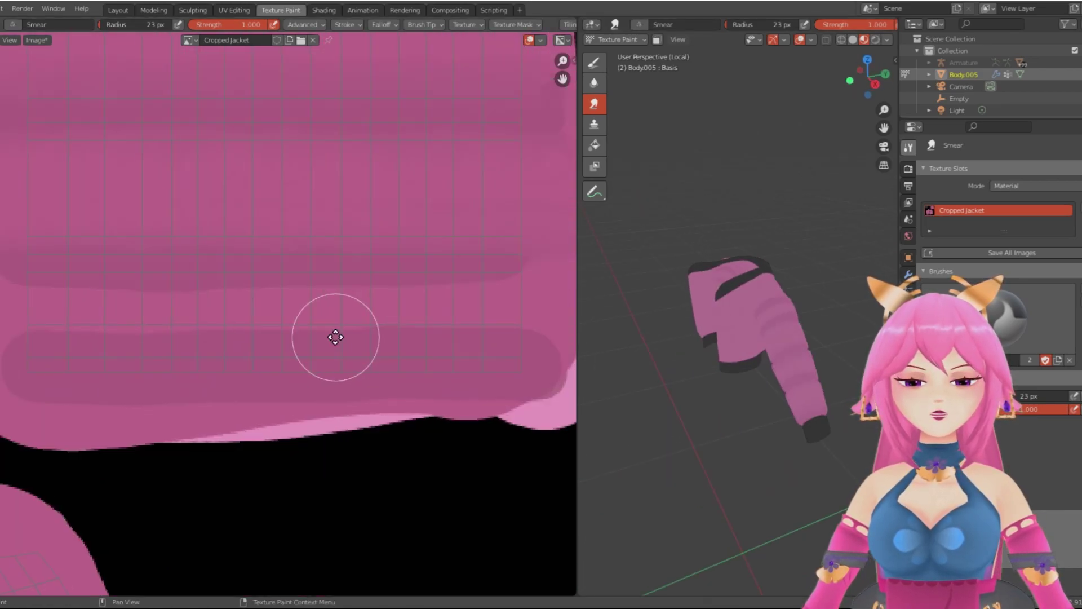
left_click_drag(1, 305, 534, 310)
left_click_drag(11, 327, 536, 329)
mouse_move(649, 349)
middle_mouse_down()
mouse_move(778, 358)
mouse_move(813, 345)
middle_mouse_up()
middle_click_drag(639, 350, 674, 351)
Step: Give the Draw brush a dark magenta colour, try short strokes above the sleeve grid, and reduce its radius to 3 px
scroll(454, 352, "down", 3)
middle_click_drag(348, 324, 344, 444)
scroll(333, 428, "up", 1)
left_click(594, 62)
left_click(121, 24)
scroll(997, 214, "down", 3)
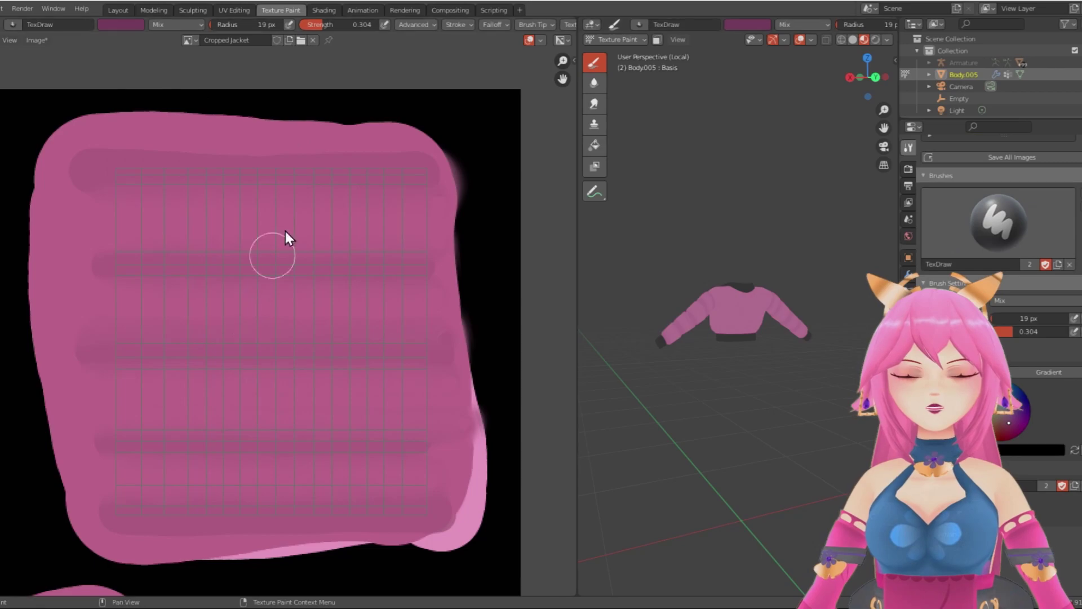
left_click(0, 104)
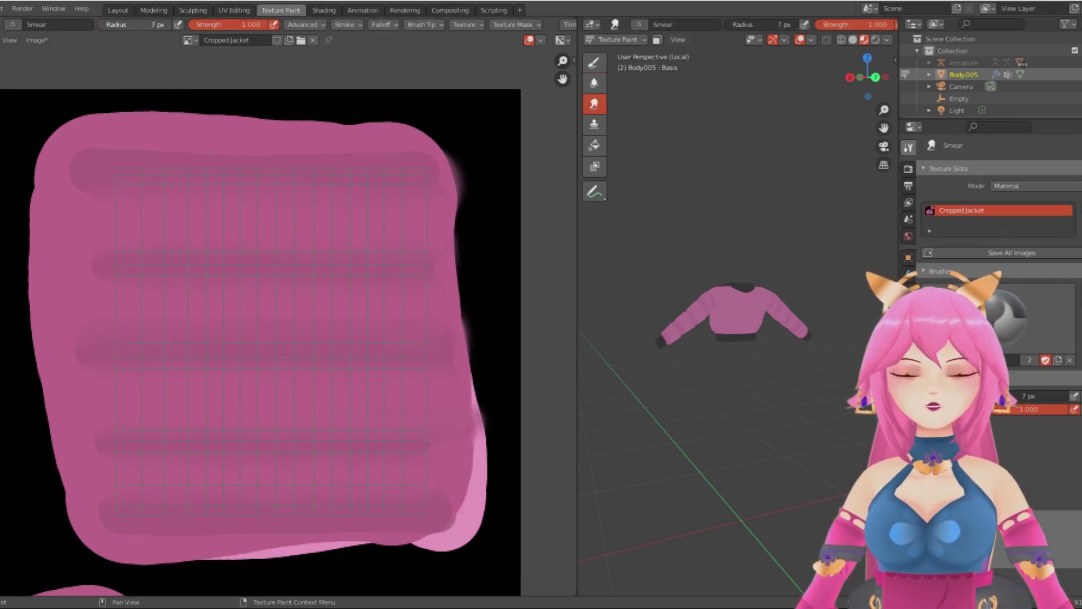
left_click(0, 62)
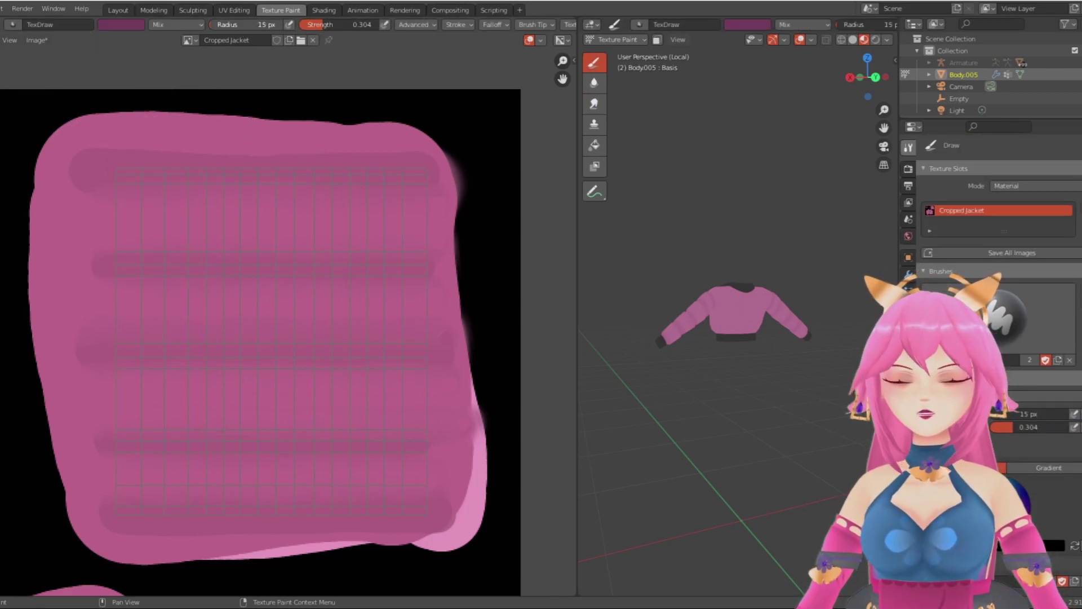
left_click(91, 122)
key("ctrl+z")
left_click_drag(243, 24, 234, 25)
left_click_drag(128, 121, 153, 123)
left_click_drag(243, 25, 236, 25)
Step: Undo a freehand stroke on the second sleeve band and set the Draw brush's stroke method to Line
scroll(138, 207, "down", 2)
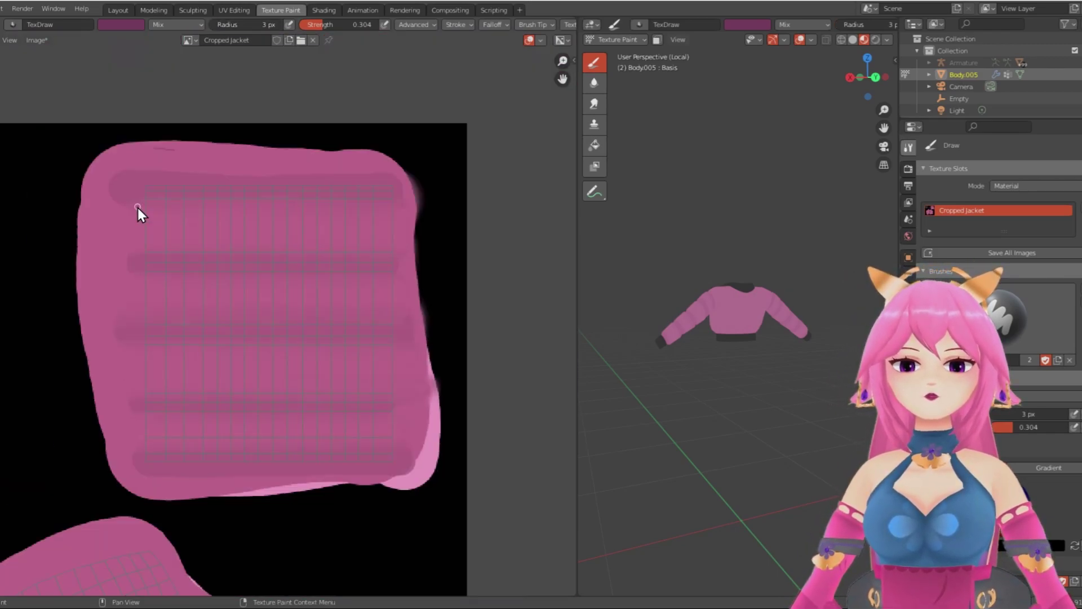
left_click_drag(91, 309, 294, 311)
key("ctrl+z")
left_click(457, 25)
left_click(467, 48)
left_click(473, 128)
Step: Draw a thin straight dark line through each of the five fold bands on the sleeve island
left_click_drag(80, 311, 366, 309)
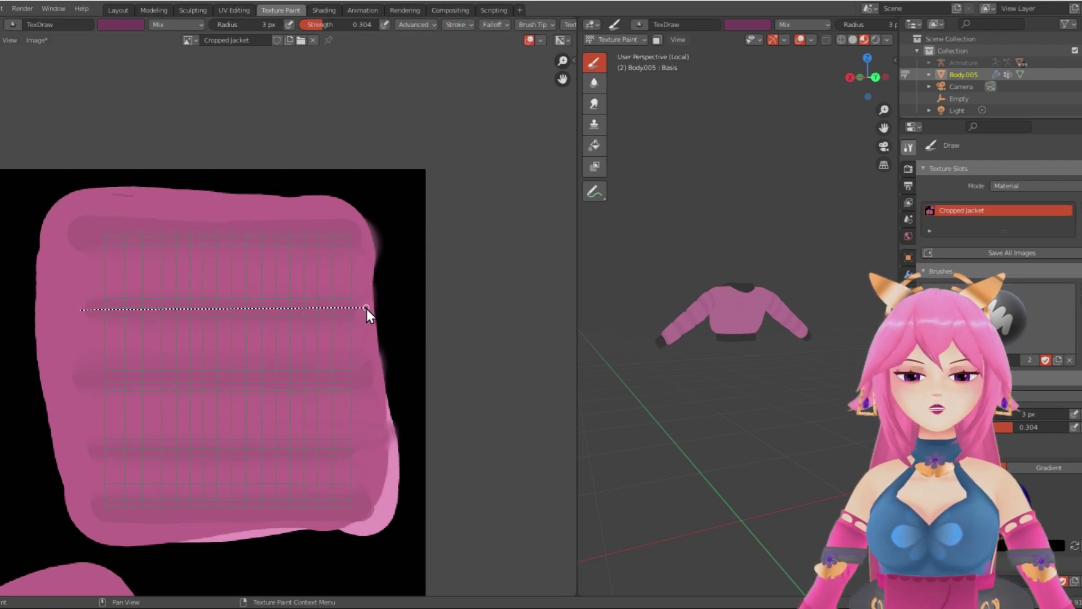
scroll(760, 362, "up", 3)
mouse_move(760, 362)
middle_mouse_down()
mouse_move(736, 373)
mouse_move(833, 347)
middle_mouse_up()
left_click_drag(92, 382, 367, 381)
left_click_drag(92, 449, 369, 447)
scroll(349, 448, "down", 2)
middle_click_drag(313, 414, 315, 386)
scroll(315, 386, "up", 2)
left_click_drag(66, 428, 333, 429)
middle_click_drag(192, 319, 181, 409)
left_click_drag(55, 246, 317, 244)
Step: Switch to the Smear tool, try it on the top fold line, and set radius 12 px and strength 0.422
mouse_move(801, 394)
middle_mouse_down()
mouse_move(847, 444)
mouse_move(882, 400)
middle_mouse_up()
middle_click_drag(169, 293, 208, 295)
left_click(1, 85)
scroll(166, 355, "up", 1)
middle_click_drag(166, 355, 149, 369)
scroll(114, 266, "down", 1)
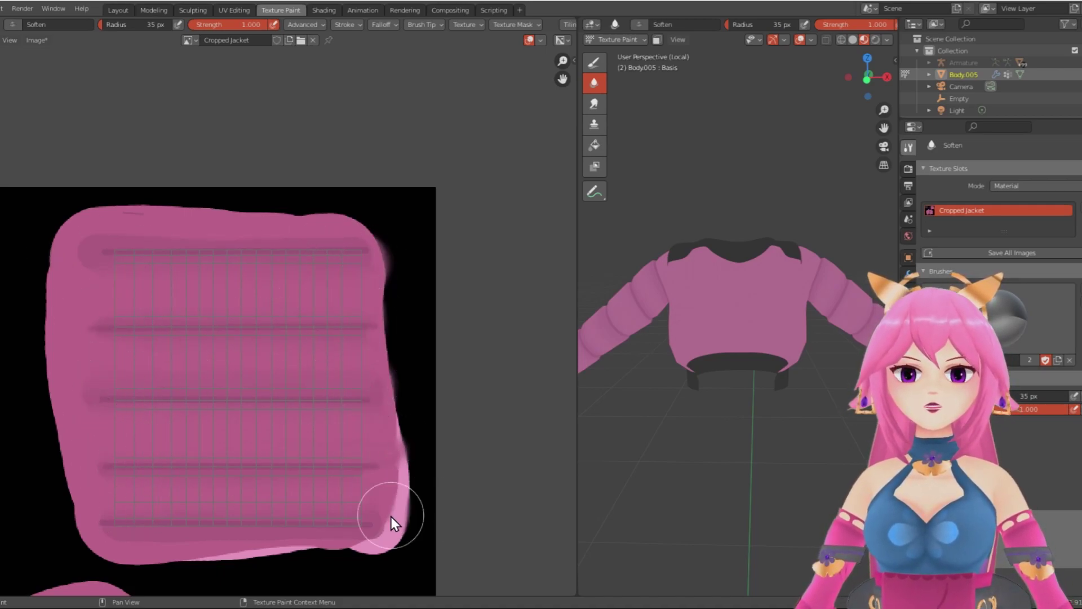
left_click(4, 106)
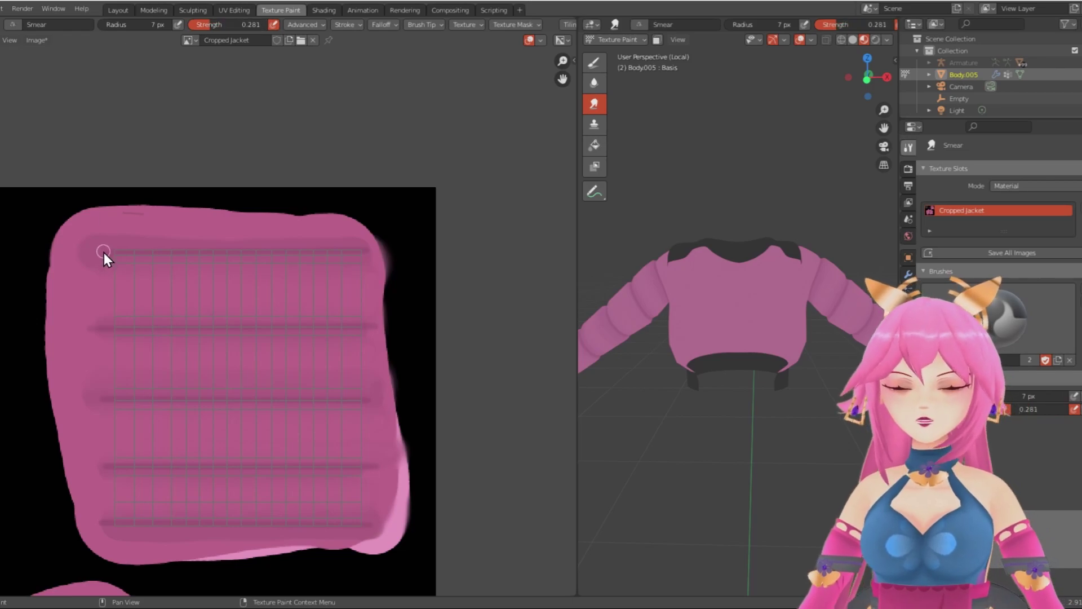
mouse_move(110, 253)
left_mouse_down()
mouse_move(369, 259)
mouse_move(337, 255)
left_mouse_up()
scroll(257, 324, "up", 3)
scroll(229, 318, "down", 1)
middle_click_drag(225, 310, 284, 280)
left_click_drag(126, 27, 134, 27)
left_click_drag(211, 27, 222, 27)
Step: Smear straight along both sides of the upper four thin fold lines to blend them into their bands
left_click_drag(59, 198, 476, 192)
mouse_move(46, 291)
left_mouse_down()
mouse_move(377, 296)
mouse_move(527, 314)
left_mouse_up()
middle_click_drag(688, 361, 806, 363)
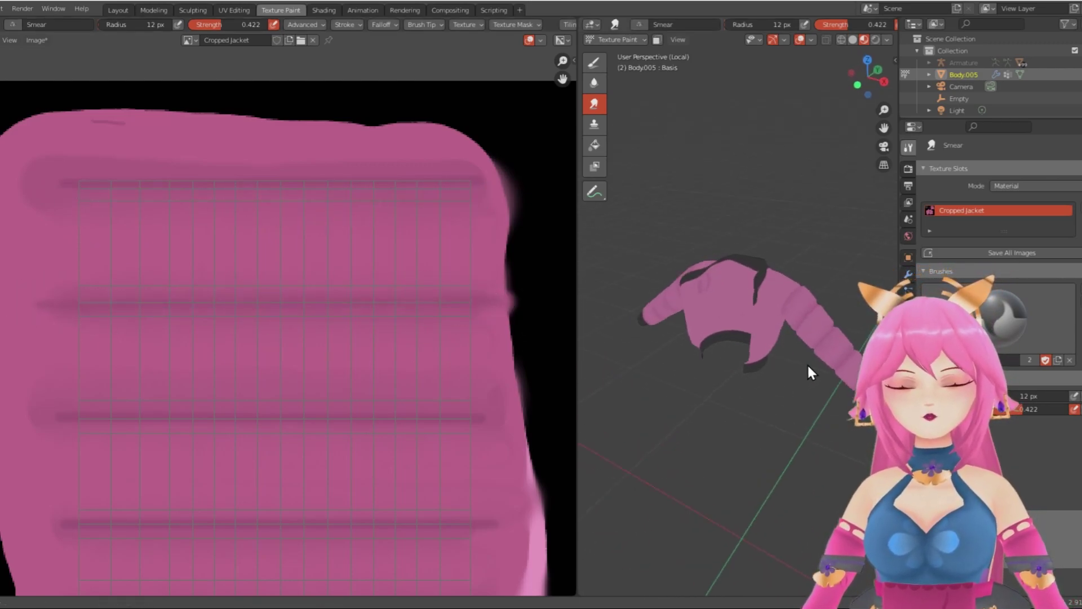
left_click_drag(72, 292, 465, 289)
left_click_drag(67, 316, 465, 313)
middle_click_drag(466, 313, 463, 196)
mouse_move(51, 292)
left_mouse_down()
mouse_move(468, 296)
mouse_move(444, 296)
left_mouse_up()
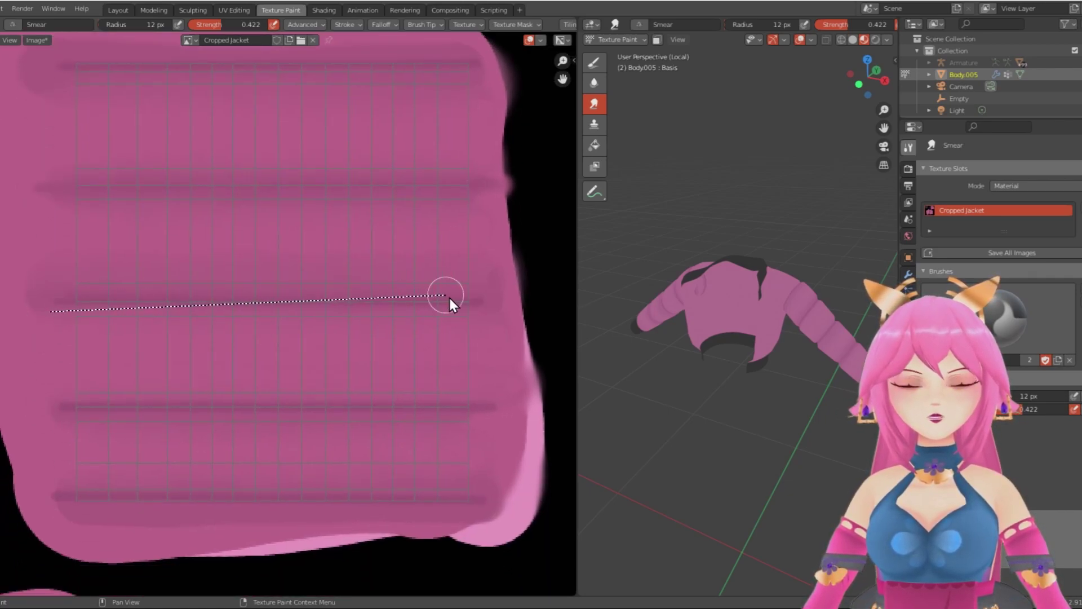
left_click_drag(55, 304, 479, 305)
middle_click_drag(338, 420, 332, 363)
mouse_move(49, 351)
left_mouse_down()
mouse_move(468, 340)
mouse_move(486, 362)
left_mouse_up()
left_click_drag(95, 347, 445, 352)
mouse_move(640, 380)
middle_mouse_down()
mouse_move(626, 392)
mouse_move(665, 369)
mouse_move(651, 370)
middle_mouse_up()
Step: Smear the top two fold lines again and blend the line near the sleeve island's lower end
scroll(251, 325, "down", 2)
scroll(235, 320, "up", 1)
middle_click_drag(236, 320, 223, 437)
mouse_move(88, 195)
left_mouse_down()
mouse_move(428, 205)
mouse_move(391, 215)
mouse_move(422, 216)
left_mouse_up()
left_click_drag(91, 288, 426, 287)
left_click_drag(94, 201, 417, 189)
middle_click_drag(298, 458, 285, 315)
left_click_drag(68, 392, 410, 398)
mouse_move(667, 366)
middle_mouse_down()
mouse_move(763, 381)
mouse_move(591, 371)
middle_mouse_up()
Step: Set the Smear brush to radius 60 px, strength 0.200 and a freehand stroke method, and blend the sleeve folds broadly
middle_click_drag(215, 271, 219, 339)
left_click_drag(138, 24, 146, 25)
left_click_drag(232, 26, 221, 26)
left_click(346, 26)
left_click(347, 47)
left_click(347, 59)
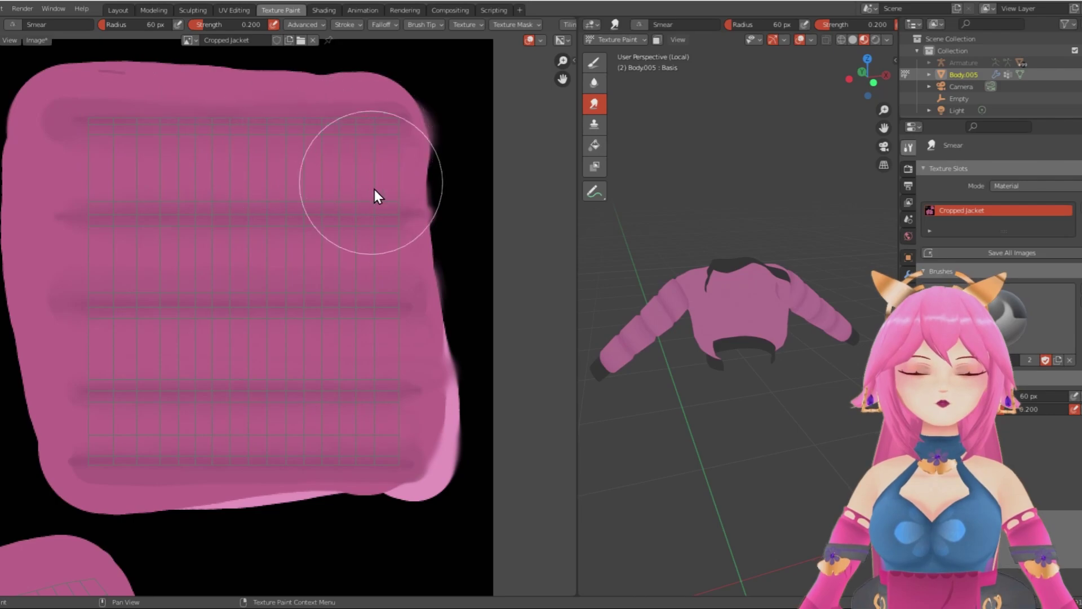
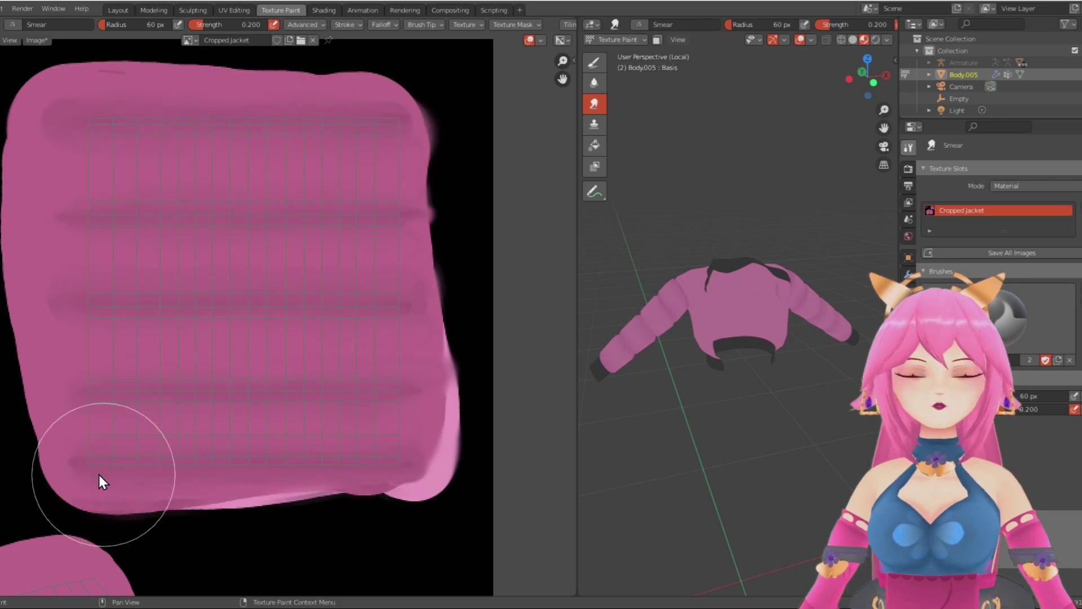
Step: Choose a light pink for the Draw brush, with strength 0.148 and radius 11 px
scroll(733, 405, "up", 3)
scroll(701, 367, "up", 3)
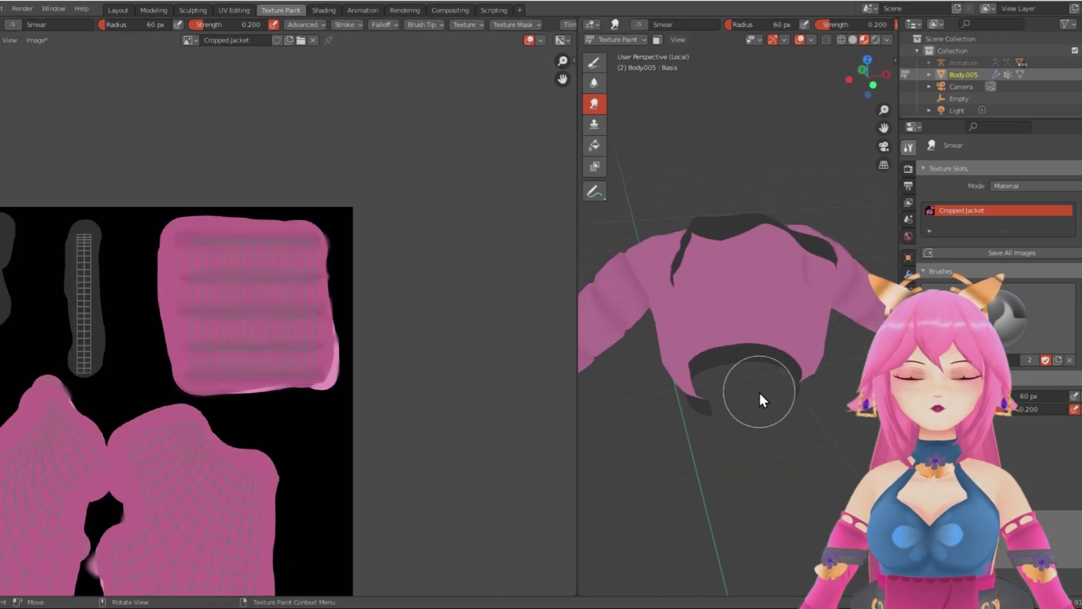
middle_click_drag(758, 391, 732, 389)
scroll(198, 398, "up", 3)
middle_click_drag(197, 398, 467, 358)
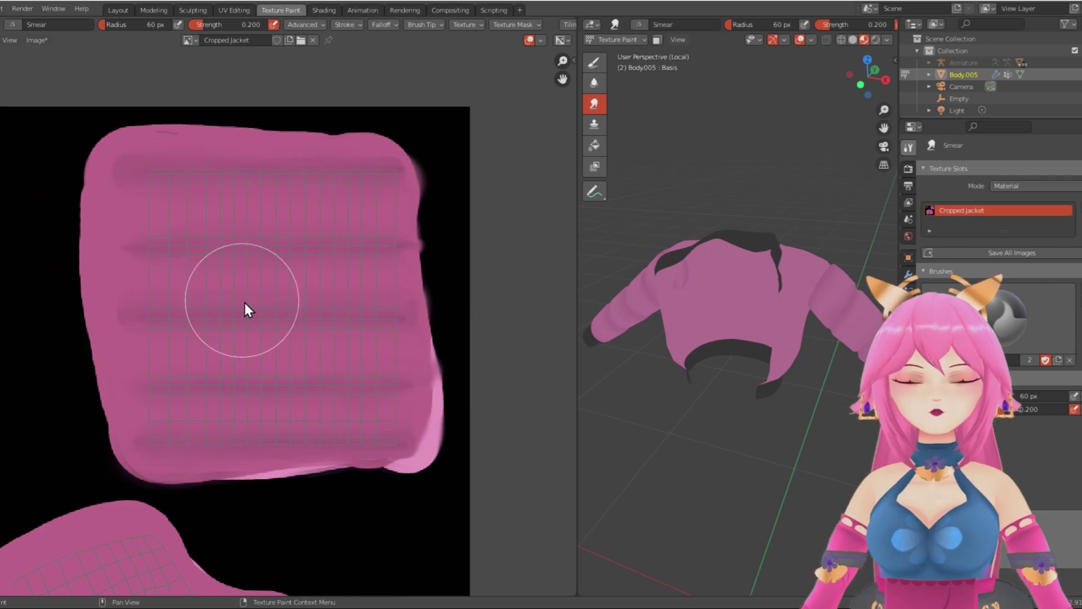
middle_click_drag(241, 298, 266, 321)
left_click(1, 63)
left_click(127, 26)
left_click_drag(201, 80, 201, 53)
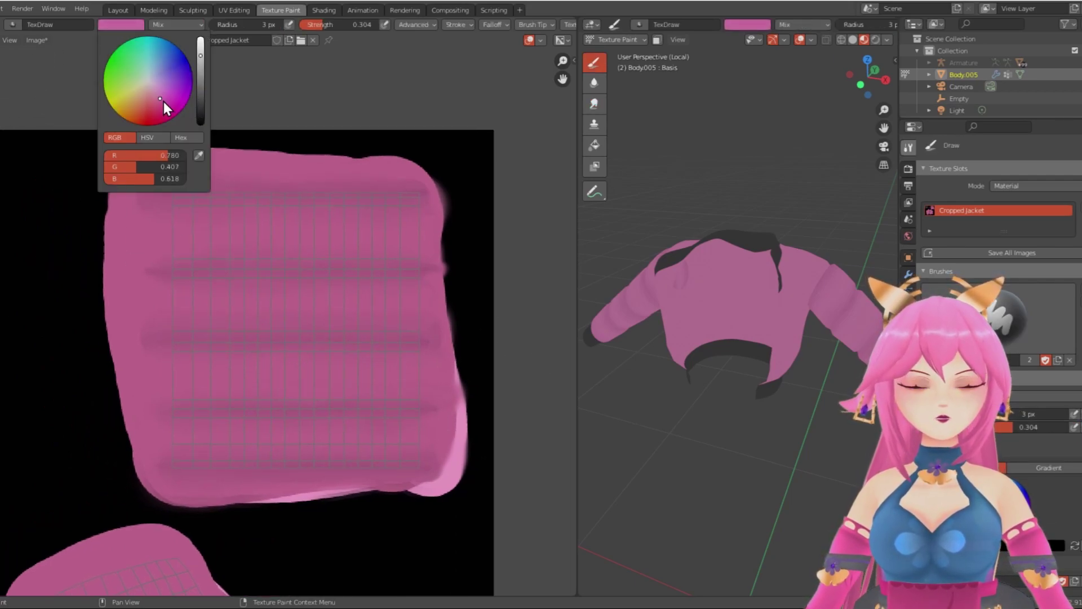
left_click_drag(162, 99, 157, 92)
left_click_drag(324, 24, 313, 24)
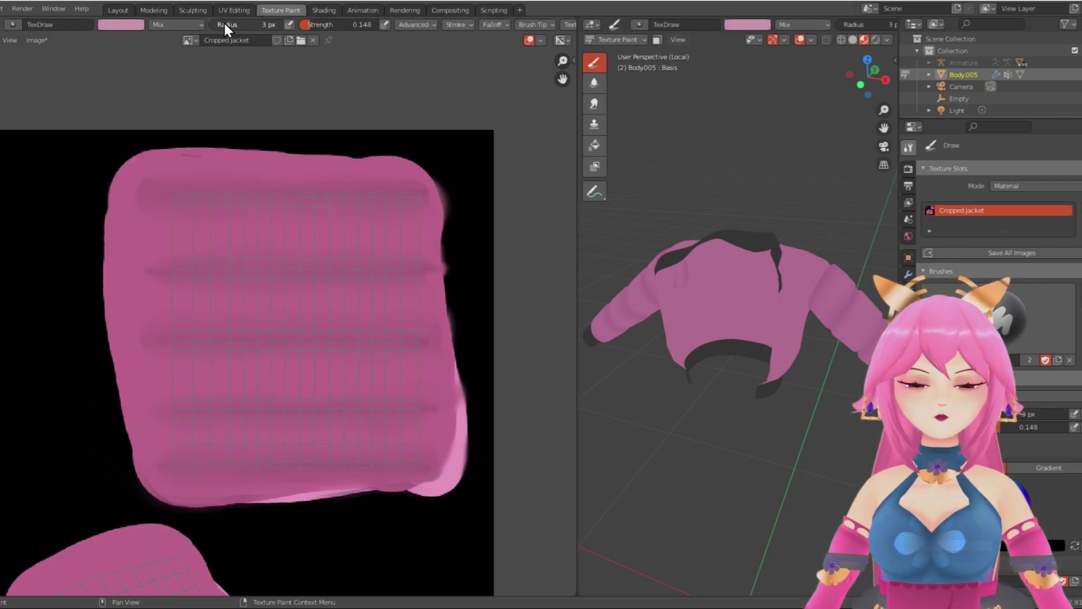
left_click_drag(224, 24, 248, 24)
Step: Draw four straight light pink highlight bands between the dark folds of the sleeve island
left_click(460, 24)
left_click_drag(146, 237, 423, 235)
left_click_drag(148, 307, 427, 310)
scroll(745, 324, "down", 2)
middle_click_drag(751, 324, 724, 325)
left_click_drag(159, 377, 422, 379)
left_click_drag(161, 437, 427, 434)
left_click(594, 83)
mouse_move(402, 234)
left_mouse_down()
mouse_move(189, 256)
mouse_move(418, 306)
mouse_move(212, 374)
mouse_move(401, 371)
mouse_move(151, 417)
left_mouse_up()
key("ctrl+z")
left_click(352, 24)
Step: Change the Smear tool's stroke method, reduce its radius and set its strength to 0.274, testing it on the top highlight
left_click(594, 104)
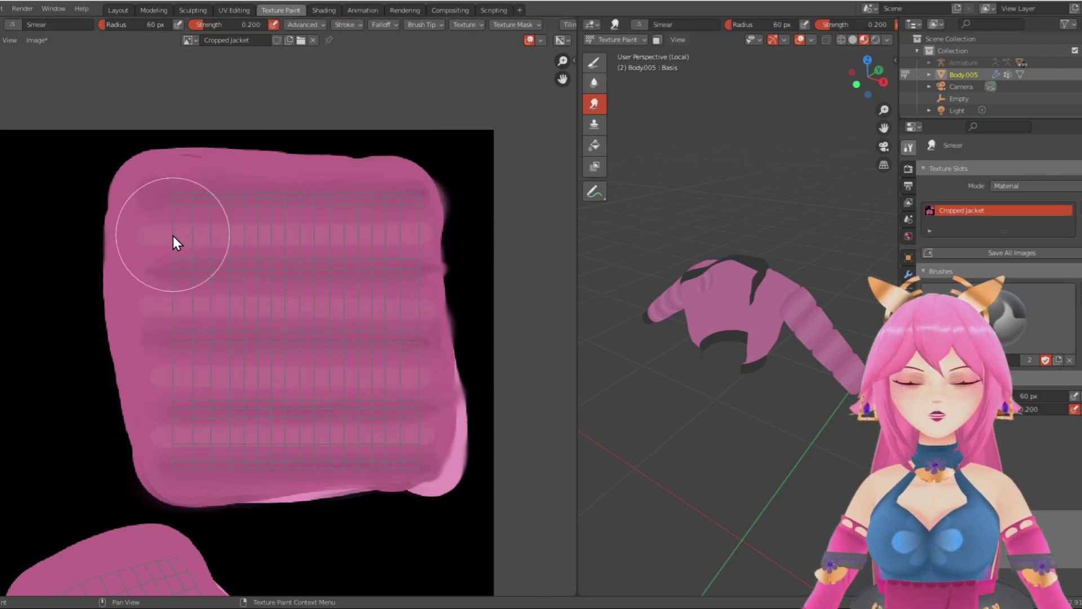
left_click(350, 24)
left_click(349, 47)
left_click(346, 61)
left_click_drag(127, 27, 124, 27)
left_click_drag(165, 226, 154, 238)
left_click_drag(217, 25, 223, 25)
Step: Smear the light bands into the surrounding sleeve shading and reduce the brush radius to 24 px
mouse_move(155, 245)
left_mouse_down()
mouse_move(381, 231)
mouse_move(161, 251)
mouse_move(347, 218)
mouse_move(175, 246)
mouse_move(314, 249)
mouse_move(177, 307)
mouse_move(235, 302)
mouse_move(336, 372)
mouse_move(353, 367)
mouse_move(224, 384)
mouse_move(440, 377)
left_mouse_up()
middle_click_drag(812, 406, 841, 377)
middle_click_drag(288, 437, 265, 360)
mouse_move(265, 353)
left_mouse_down()
mouse_move(144, 367)
mouse_move(283, 369)
left_mouse_up()
left_click_drag(121, 24, 119, 24)
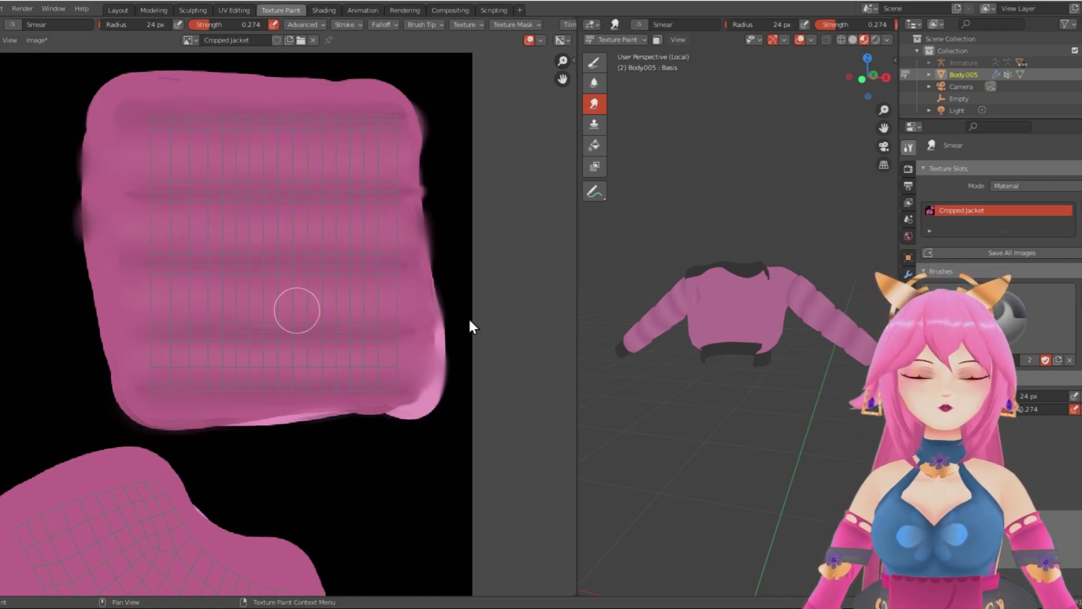
middle_click_drag(679, 324, 733, 328)
scroll(733, 328, "up", 1)
middle_click_drag(346, 308, 343, 296)
Step: Sample the sleeve's pink for the Draw brush, set strength 0.119 and radius 19 px, and paint over the top highlight
left_click(594, 63)
scroll(998, 339, "down", 4)
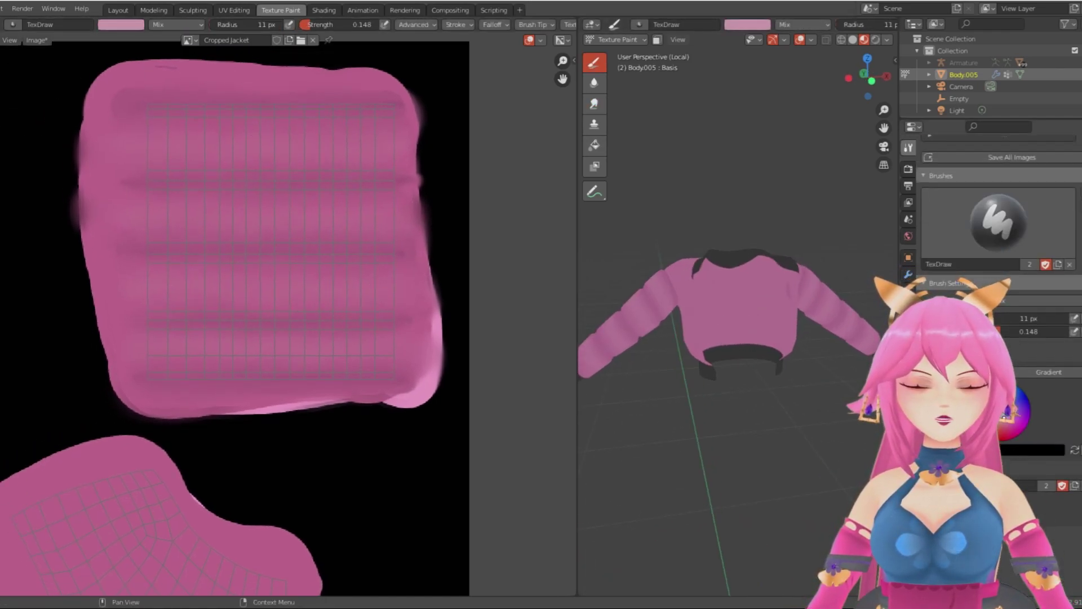
key("s")
left_click_drag(342, 25, 339, 25)
left_click_drag(245, 25, 248, 25)
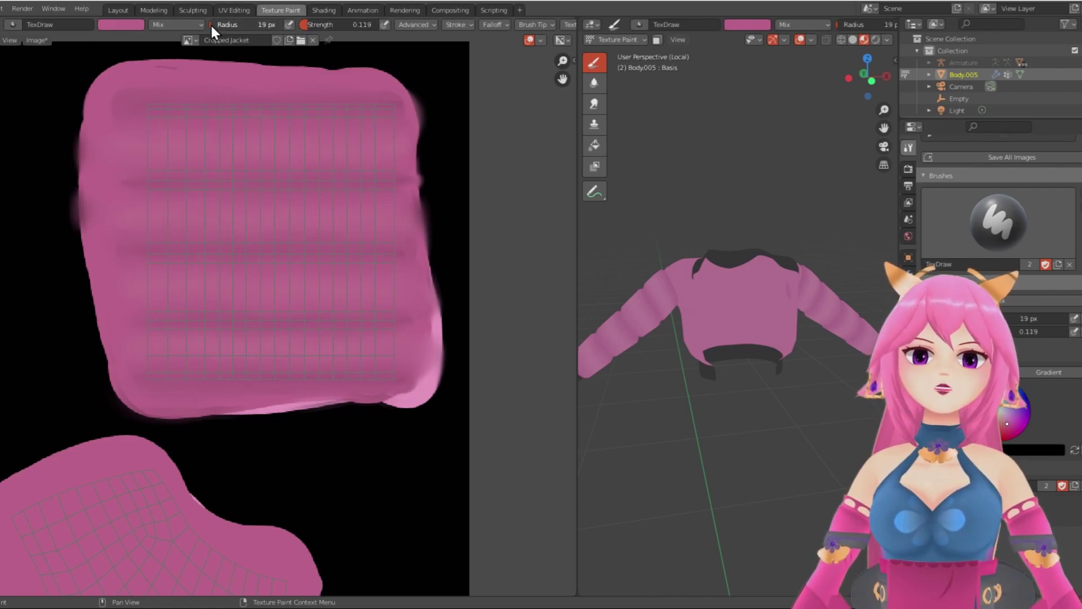
left_click(411, 24)
left_click_drag(99, 148, 367, 153)
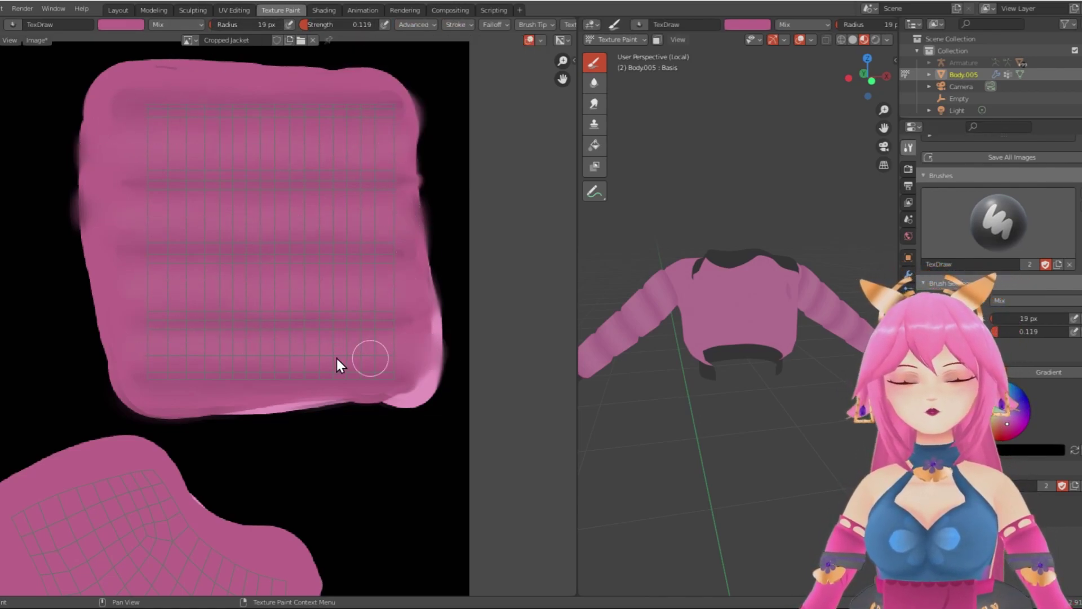
Step: Paint the sampled pink along each of the five dark folds on the sleeve island
key("5")
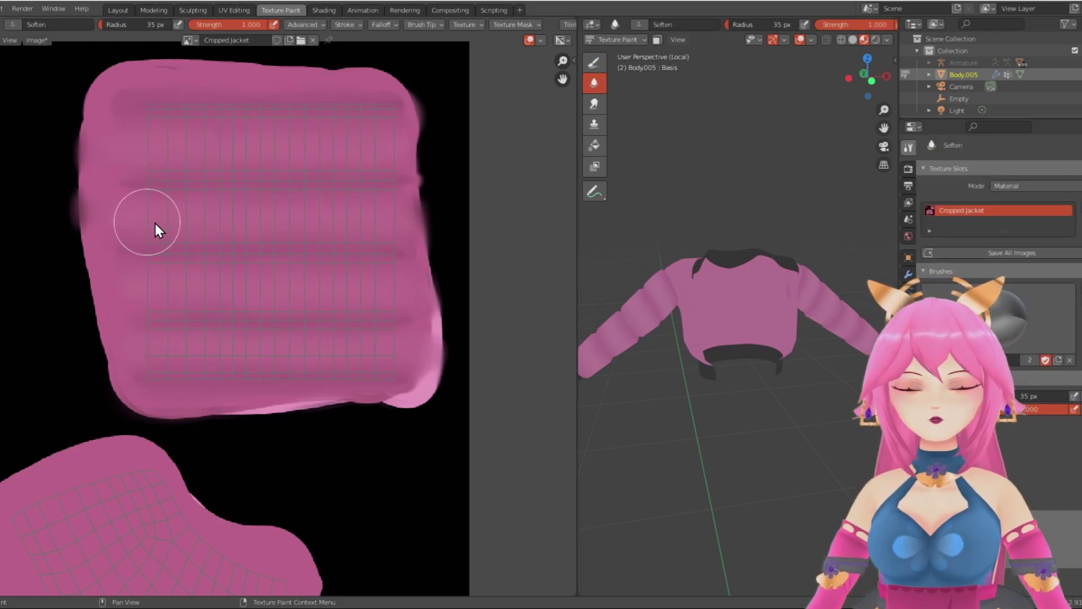
mouse_move(631, 348)
middle_mouse_down()
mouse_move(719, 350)
mouse_move(663, 348)
middle_mouse_up()
key("1")
left_click_drag(132, 103, 403, 103)
left_click_drag(131, 183, 406, 184)
left_click_drag(123, 254, 402, 256)
left_click_drag(138, 324, 409, 325)
left_click_drag(142, 377, 407, 380)
Step: Paint further faint strokes along the sleeve folds with the 19 px Draw brush at strength 0.185
middle_click_drag(792, 319, 818, 319)
scroll(811, 320, "down", 2)
scroll(363, 354, "up", 2)
middle_click_drag(364, 354, 365, 439)
left_click_drag(61, 186, 499, 190)
mouse_move(72, 404)
left_mouse_down()
mouse_move(387, 422)
mouse_move(499, 409)
left_mouse_up()
left_click_drag(104, 490, 496, 497)
middle_click_drag(84, 141, 100, 319)
left_click_drag(67, 242, 484, 239)
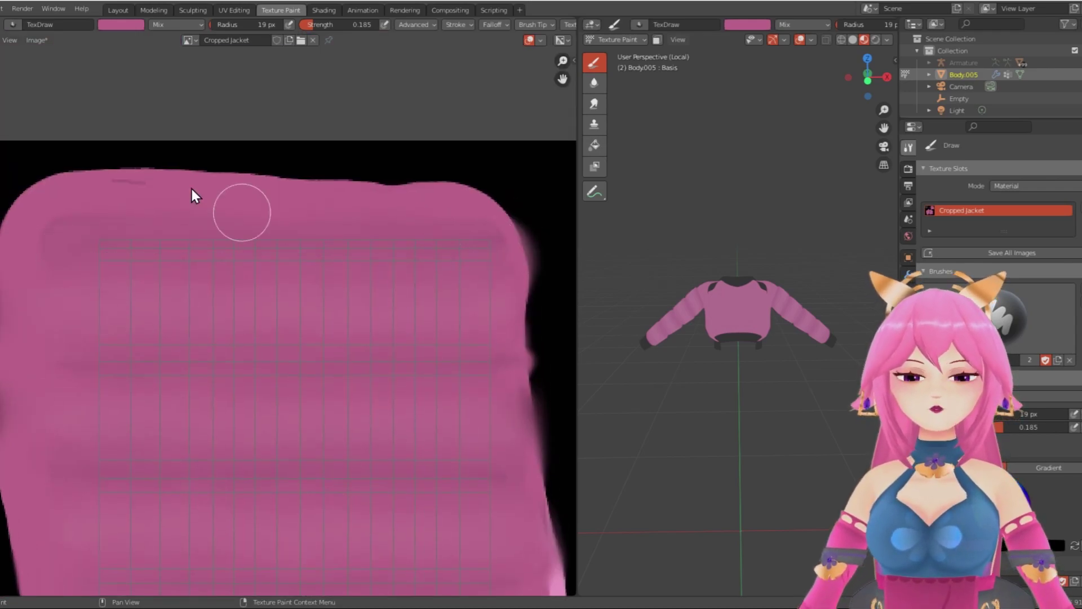
Step: Smooth the fold shading on the sleeve island with the Soften tool at radius 35 px and strength 1.000
key("2")
middle_click_drag(281, 376, 265, 224)
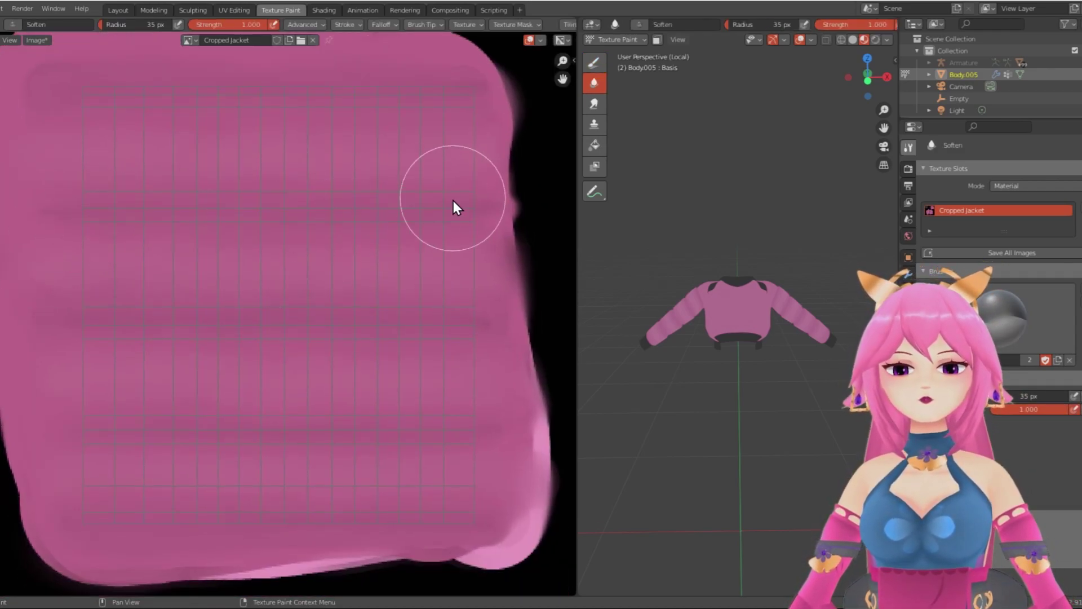
middle_click_drag(633, 404, 637, 322)
scroll(681, 332, "up", 2)
scroll(429, 334, "down", 2)
middle_click_drag(430, 333, 389, 163)
Step: Paint a dark pink shadow along the hem of the front body island with the 19 px Draw brush at a higher strength
scroll(350, 198, "down", 3)
middle_click_drag(265, 293, 294, 393)
middle_click_drag(781, 298, 826, 301)
mouse_move(215, 416)
middle_mouse_down()
mouse_move(273, 271)
mouse_move(279, 283)
middle_mouse_up()
key("1")
left_click(457, 25)
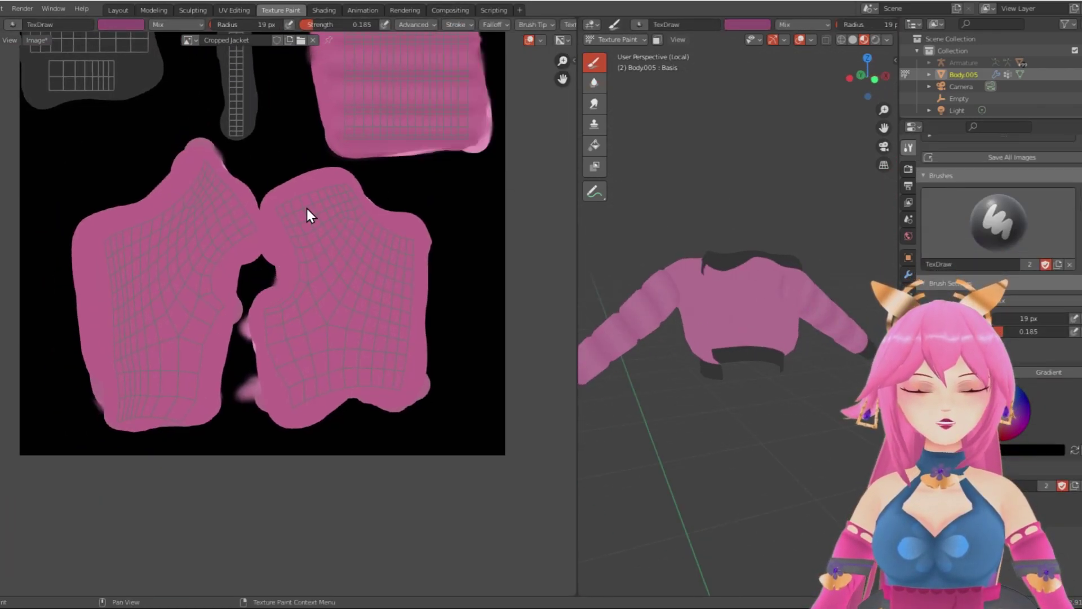
scroll(300, 198, "up", 2)
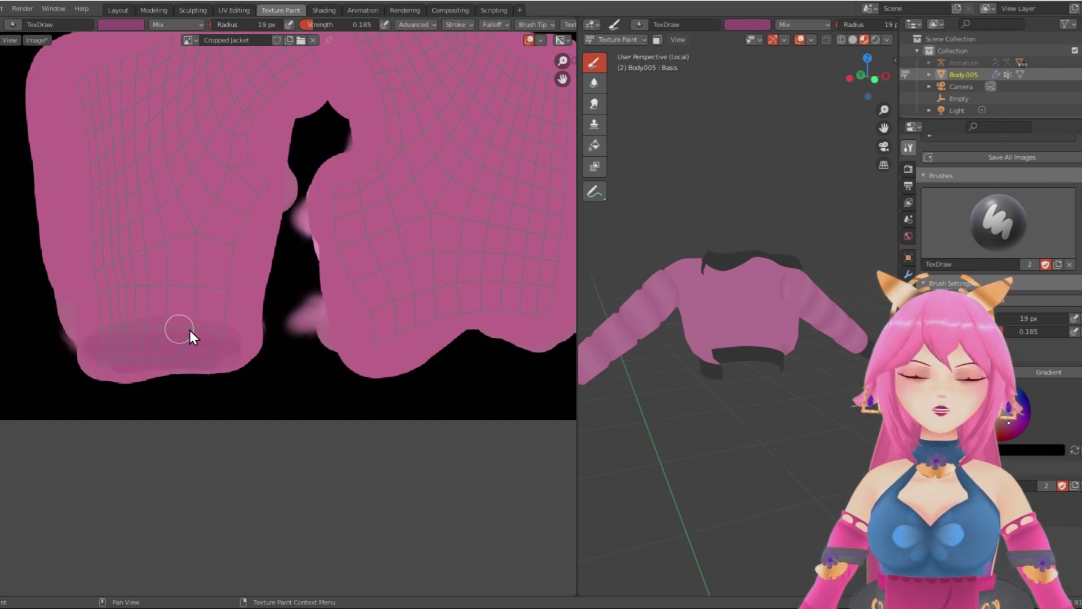
left_click_drag(327, 24, 349, 25)
mouse_move(99, 360)
left_mouse_down()
mouse_move(228, 346)
mouse_move(90, 326)
left_mouse_up()
middle_click_drag(659, 367, 726, 369)
key("ctrl+z")
mouse_move(103, 347)
left_mouse_down()
mouse_move(218, 337)
mouse_move(106, 346)
left_mouse_up()
Step: Paint the same dark shadow band along the hem of the back body island
scroll(454, 342, "down", 1)
middle_click_drag(454, 342, 280, 358)
mouse_move(218, 340)
left_mouse_down()
mouse_move(356, 320)
mouse_move(218, 353)
left_mouse_up()
mouse_move(772, 420)
middle_mouse_down()
mouse_move(599, 414)
mouse_move(704, 414)
middle_mouse_up()
Step: Soften the edges of the front island's hem shadow with the Soften tool at radius 35 px and strength 1.000
middle_click_drag(86, 354, 231, 334)
scroll(231, 334, "up", 1)
left_click(1, 83)
mouse_move(116, 330)
left_mouse_down()
mouse_move(206, 326)
mouse_move(251, 337)
left_mouse_up()
middle_click_drag(314, 299, 132, 327)
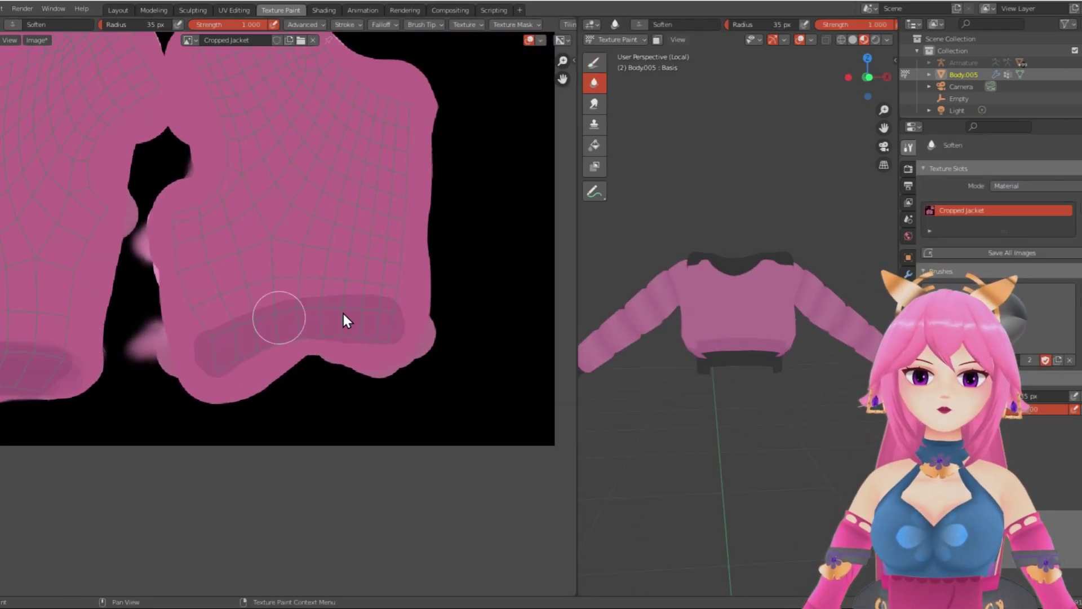
Step: Blend the hem shadows on both body islands with the Smear tool at radius 64 px and strength 0.326
left_click(1, 103)
left_click(347, 24)
key("f")
key("shift+f")
mouse_move(358, 277)
left_mouse_down()
mouse_move(373, 279)
mouse_move(351, 292)
mouse_move(356, 279)
left_mouse_up()
middle_click_drag(33, 330, 164, 324)
left_click_drag(97, 337, 182, 329)
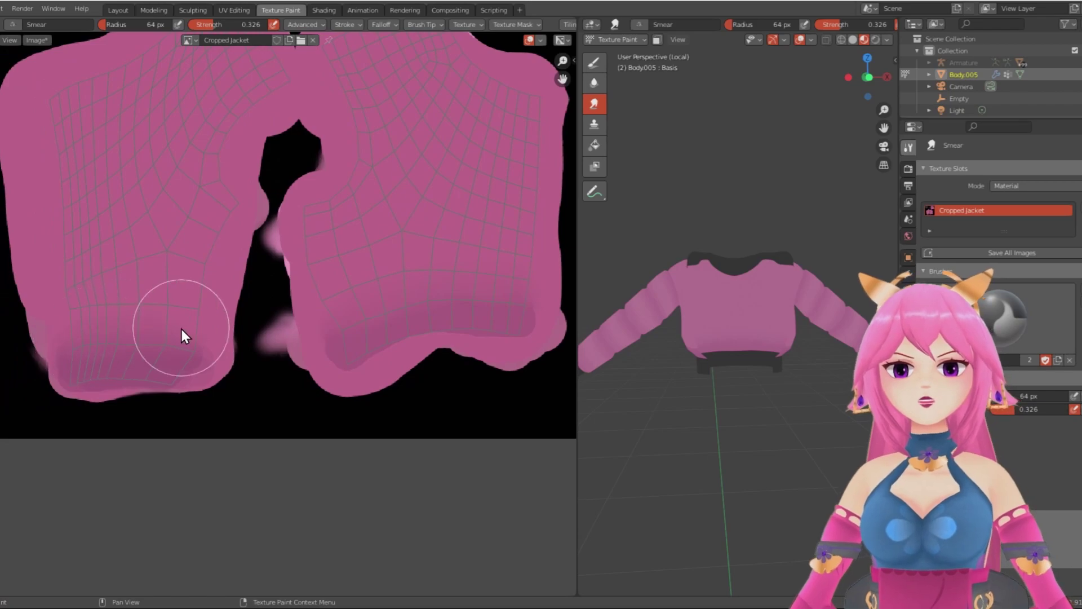
Step: Paint a shadow along the armhole of the back island with the Draw brush, lowering its strength to 0.148
scroll(756, 367, "down", 3)
middle_click_drag(784, 369, 620, 367)
middle_click_drag(538, 302, 465, 374)
left_click(2, 62)
middle_click_drag(292, 313, 297, 320)
mouse_move(276, 140)
left_mouse_down()
mouse_move(297, 249)
mouse_move(234, 286)
left_mouse_up()
mouse_move(637, 333)
middle_mouse_down()
mouse_move(699, 333)
mouse_move(592, 334)
middle_mouse_up()
key("ctrl+z")
scroll(283, 327, "up", 1)
middle_click_drag(282, 336, 303, 398)
left_click_drag(339, 25, 313, 25)
mouse_move(273, 147)
left_mouse_down()
mouse_move(285, 154)
mouse_move(263, 328)
mouse_move(250, 347)
left_mouse_up()
mouse_move(603, 332)
middle_mouse_down()
mouse_move(769, 335)
mouse_move(586, 310)
middle_mouse_up()
Step: Paint a matching shadow along the armhole curve of the front island
middle_click_drag(231, 217, 221, 211)
mouse_move(223, 172)
left_mouse_down()
mouse_move(135, 307)
mouse_move(131, 354)
left_mouse_up()
left_click_drag(129, 293, 147, 315)
middle_click_drag(583, 338, 621, 370)
scroll(659, 355, "up", 2)
mouse_move(695, 343)
middle_mouse_down()
mouse_move(746, 346)
mouse_move(704, 333)
middle_mouse_up()
middle_click_drag(278, 179, 262, 219)
mouse_move(151, 266)
left_mouse_down()
mouse_move(115, 285)
mouse_move(115, 338)
left_mouse_up()
scroll(652, 369, "down", 2)
middle_click_drag(652, 368, 721, 401)
Step: Soften the armhole shadows and blend them with the Smear tool at radius 40 px and strength 0.326
left_click(595, 83)
left_click_drag(256, 168, 245, 396)
left_click(594, 103)
left_click_drag(294, 284, 253, 367)
middle_click_drag(793, 383, 736, 377)
middle_click_drag(198, 285, 240, 208)
left_click_drag(127, 25, 124, 24)
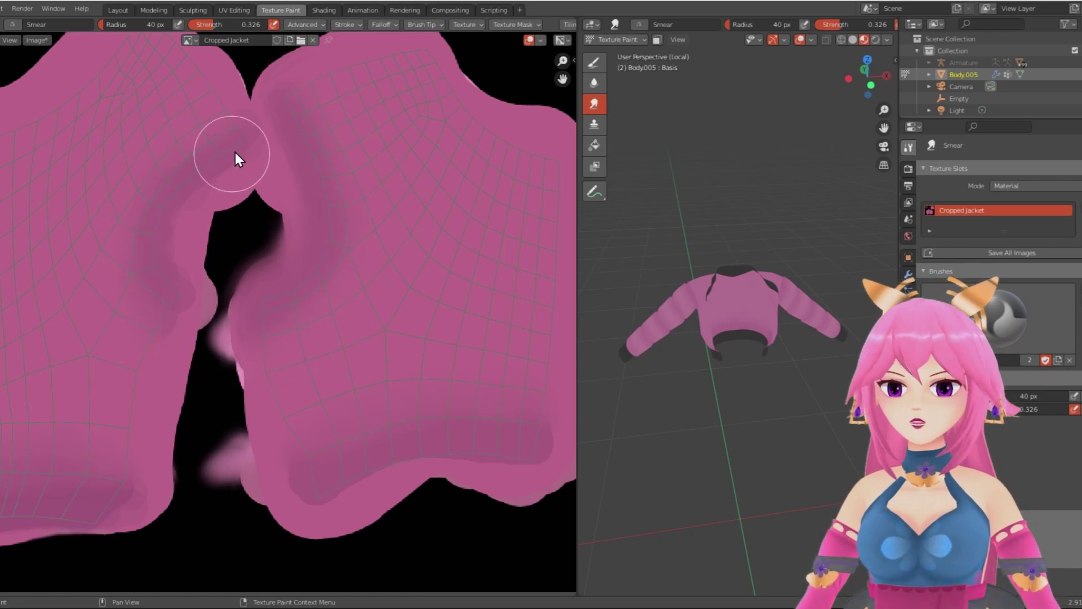
scroll(795, 359, "up", 5)
middle_click_drag(795, 359, 816, 337)
middle_click_drag(317, 227, 314, 278)
Step: Examine the armhole, hem and sleeve shading on the 3D jacket from several angles in an enlarged viewport
scroll(734, 334, "up", 5)
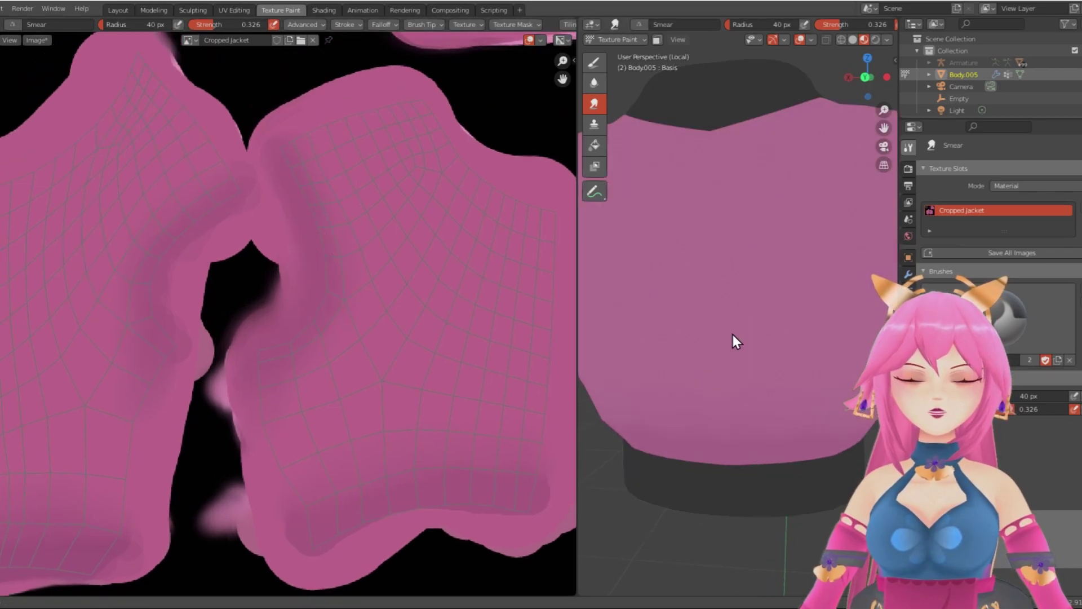
left_click_drag(577, 281, 210, 282)
middle_click_drag(471, 289, 713, 356)
scroll(713, 355, "up", 3)
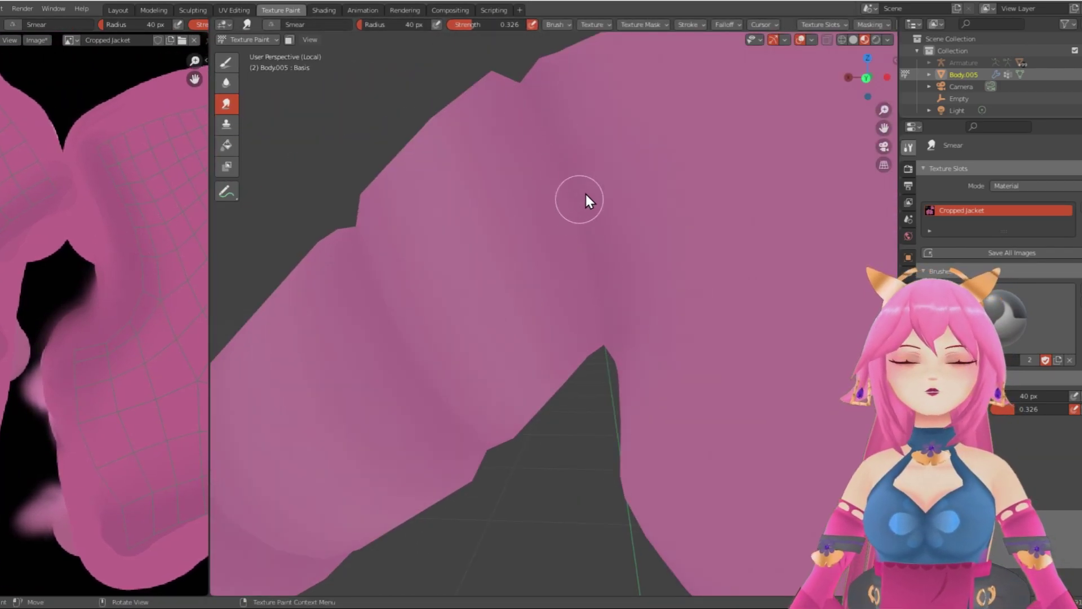
middle_click_drag(580, 201, 835, 194)
scroll(464, 260, "down", 5)
middle_click_drag(527, 213, 545, 254)
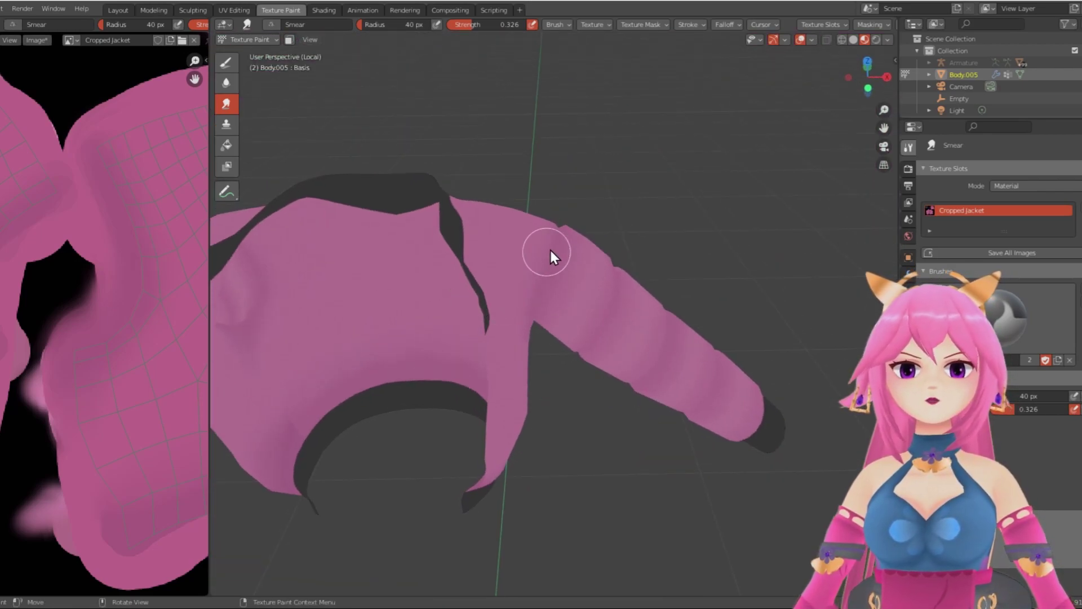
scroll(544, 255, "down", 3)
middle_click_drag(314, 253, 327, 211)
middle_click_drag(579, 329, 546, 333)
scroll(599, 354, "up", 5)
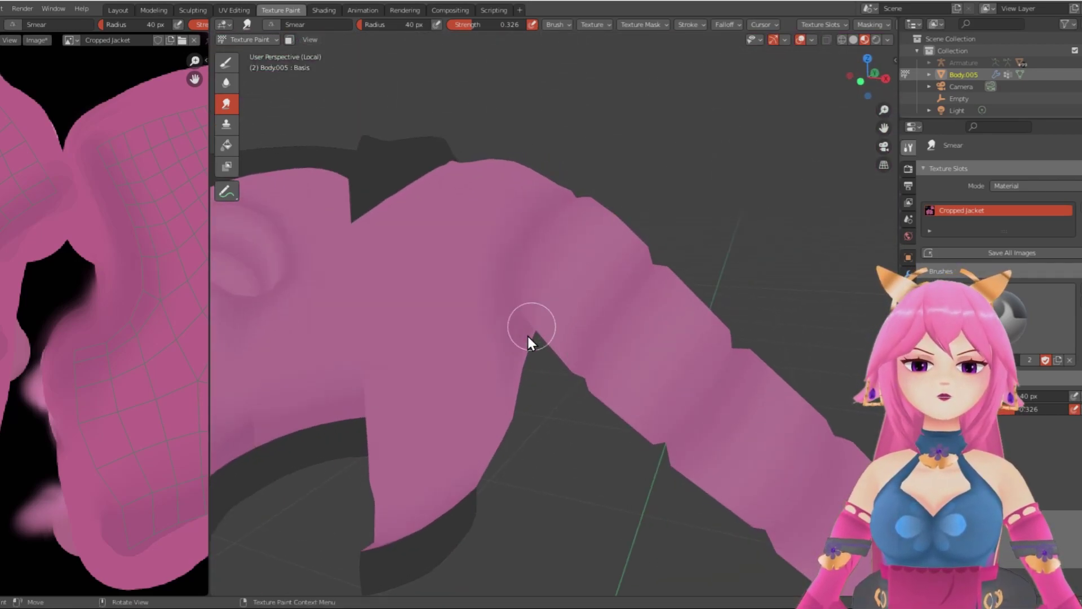
scroll(586, 341, "down", 4)
middle_click_drag(623, 354, 594, 359)
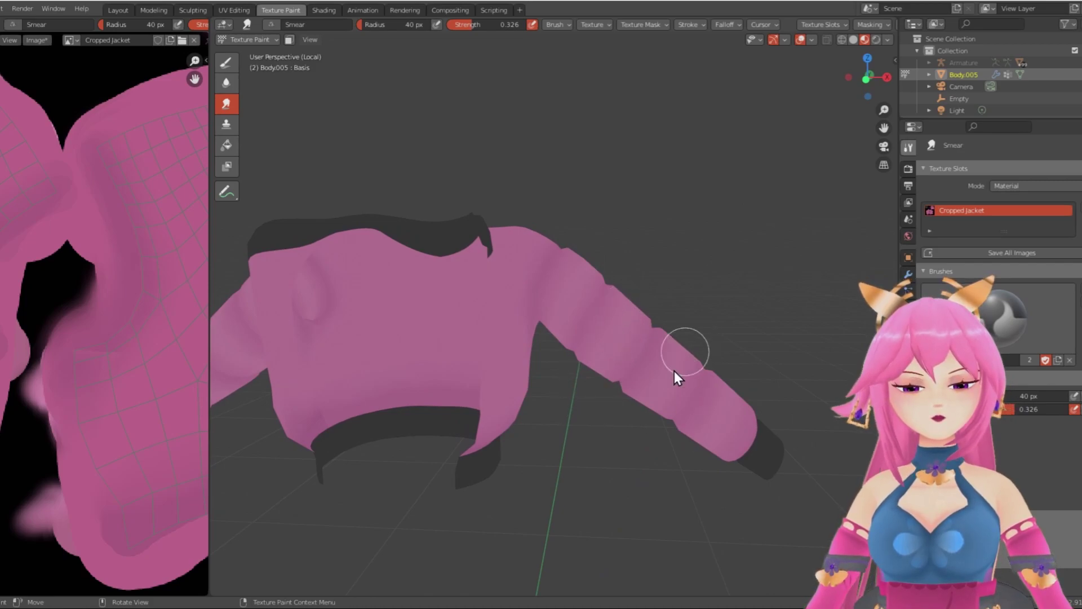
middle_click_drag(669, 428, 749, 434)
middle_click_drag(566, 336, 499, 383)
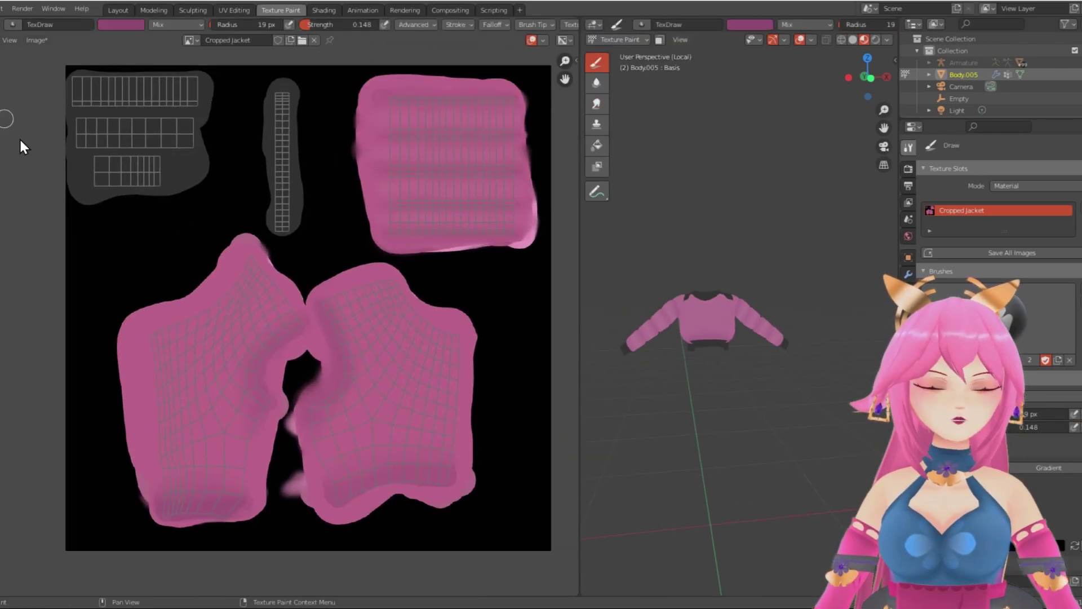
Step: Set the Draw brush strength to 0.444 and paint dark shadows along the necklines of the front and back islands
scroll(253, 198, "up", 4)
scroll(156, 290, "down", 2)
left_click_drag(134, 327, 90, 337)
middle_click_drag(316, 334, 218, 317)
scroll(693, 333, "up", 5)
mouse_move(694, 333)
middle_mouse_down()
mouse_move(746, 339)
mouse_move(851, 320)
middle_mouse_up()
middle_click_drag(396, 258, 301, 262)
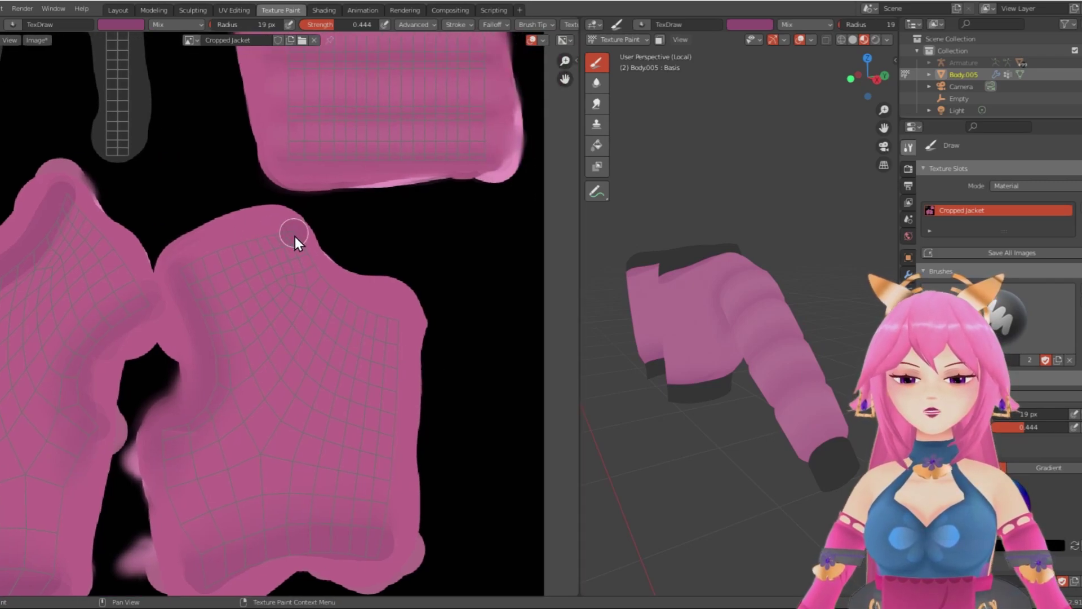
left_click_drag(293, 234, 411, 326)
middle_click_drag(789, 304, 598, 308)
Step: Soften and smear the neckline shadows on the front and back islands
middle_click_drag(148, 255, 303, 177)
left_click(1, 82)
left_click_drag(227, 133, 32, 269)
left_click_drag(417, 176, 451, 212)
left_click(1, 106)
mouse_move(195, 205)
left_mouse_down()
mouse_move(207, 140)
mouse_move(198, 185)
left_mouse_up()
Step: Paint a dark shadow down the front island's opening edge and blend it using Soften and Smear at 40 px, strength 0.385
mouse_move(759, 338)
middle_mouse_down()
mouse_move(681, 286)
mouse_move(604, 288)
middle_mouse_up()
middle_click_drag(522, 290, 399, 285)
middle_click_drag(885, 338, 597, 321)
middle_click_drag(226, 278, 396, 255)
left_click(1, 62)
left_click_drag(110, 219, 135, 482)
mouse_move(718, 324)
middle_mouse_down()
mouse_move(671, 325)
mouse_move(704, 325)
middle_mouse_up()
left_click(0, 83)
left_click(0, 103)
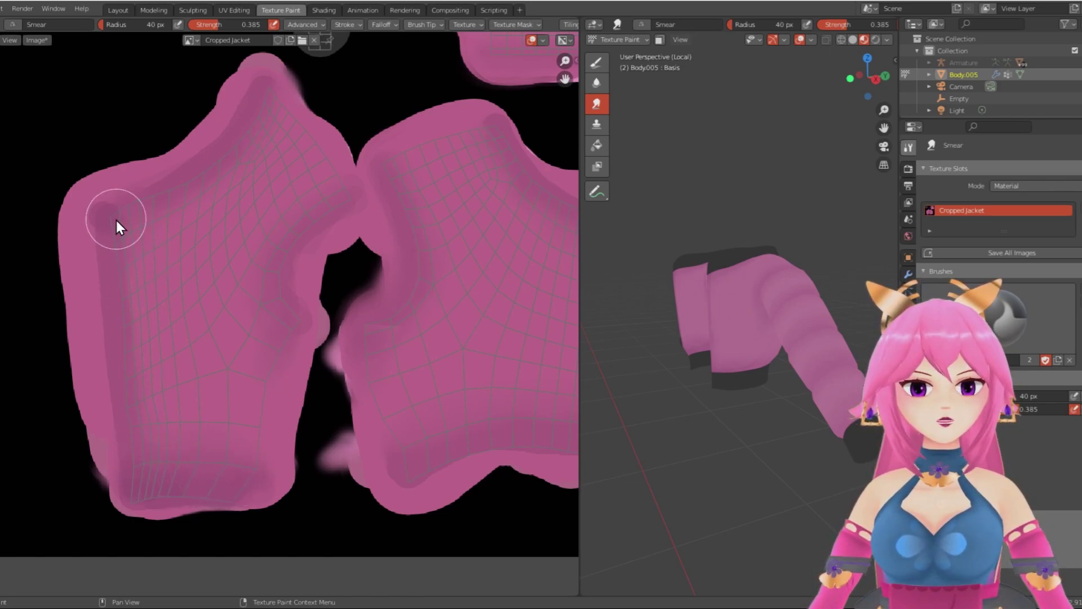
Step: Examine the neckline, opening and hem shading on the jacket from the front, side and back
middle_click_drag(816, 367, 799, 331)
middle_click_drag(403, 181, 313, 136)
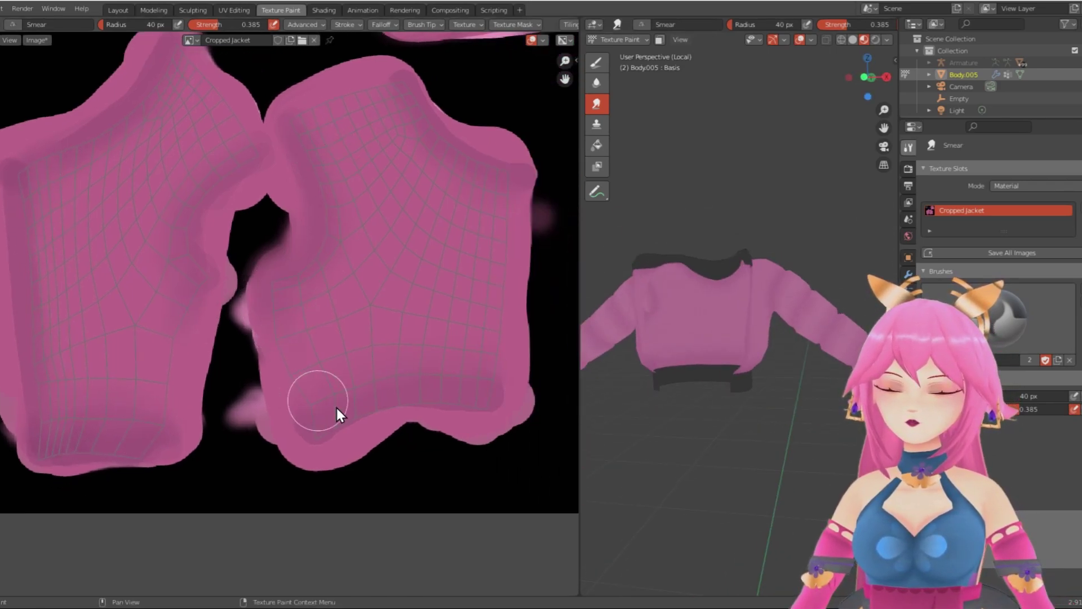
middle_click_drag(800, 366, 765, 361)
scroll(685, 309, "up", 5)
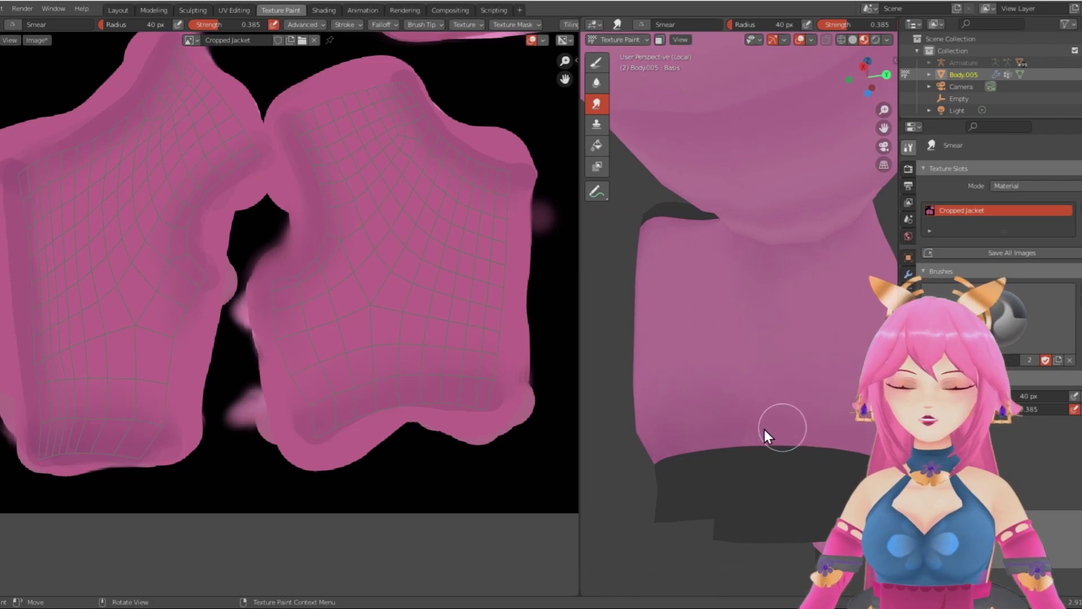
scroll(714, 355, "down", 2)
middle_click_drag(734, 323, 704, 305)
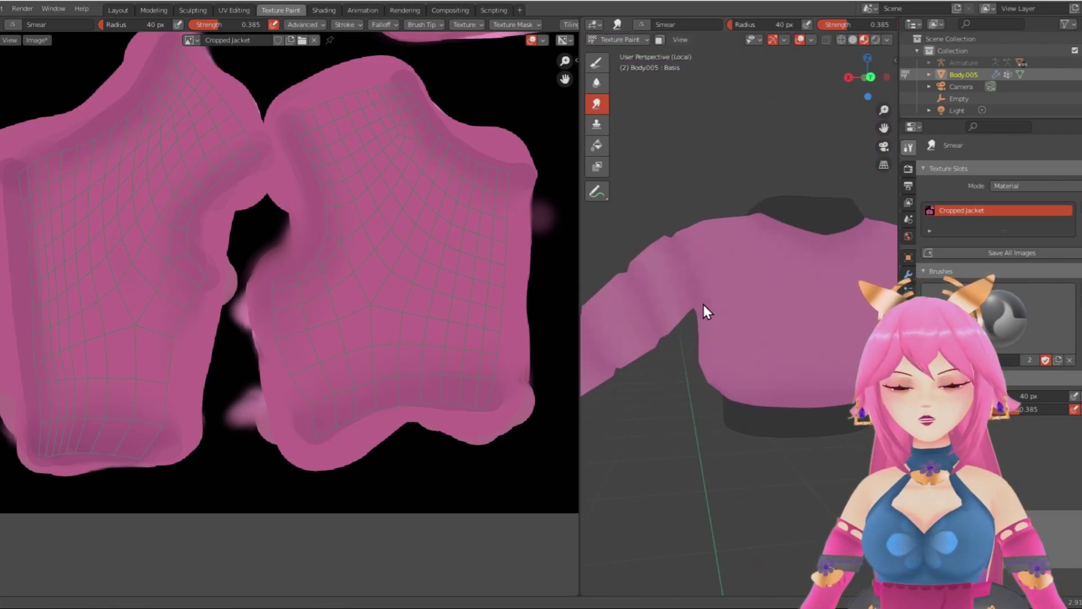
scroll(702, 305, "down", 2)
scroll(640, 330, "down", 1)
scroll(792, 330, "down", 1)
middle_click_drag(793, 330, 885, 338)
middle_click_drag(397, 328, 359, 305)
middle_click_drag(699, 338, 840, 349)
scroll(812, 344, "down", 2)
scroll(372, 327, "down", 3)
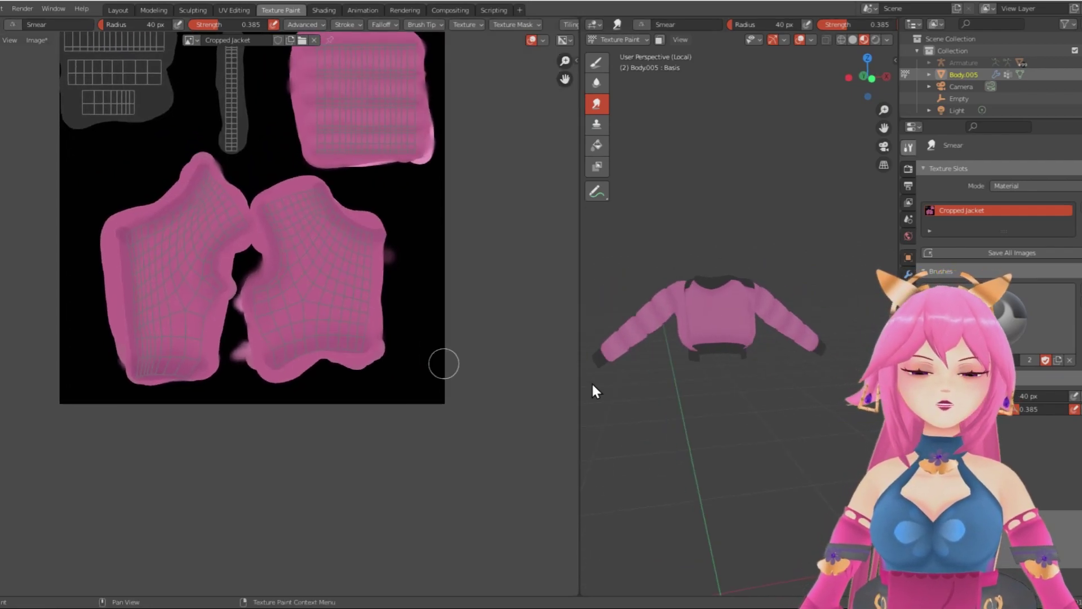
scroll(753, 376, "up", 4)
middle_click_drag(752, 377, 669, 383)
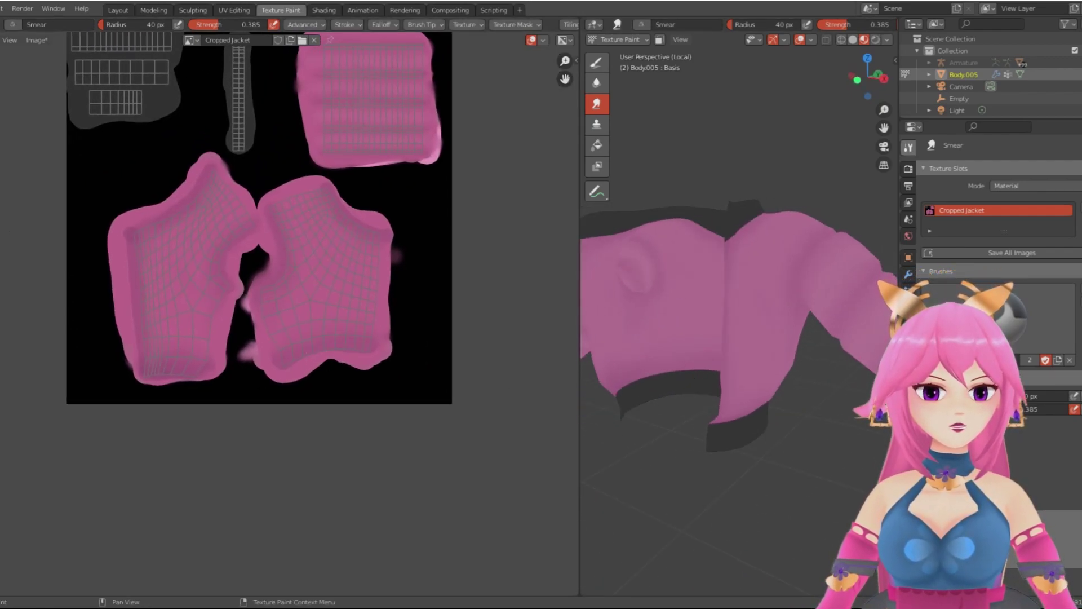
Step: Paint a faint light pink highlight down the middle of the front island with the 19 px Draw brush at strength 0.111
left_click(597, 62)
middle_click_drag(708, 363, 691, 360)
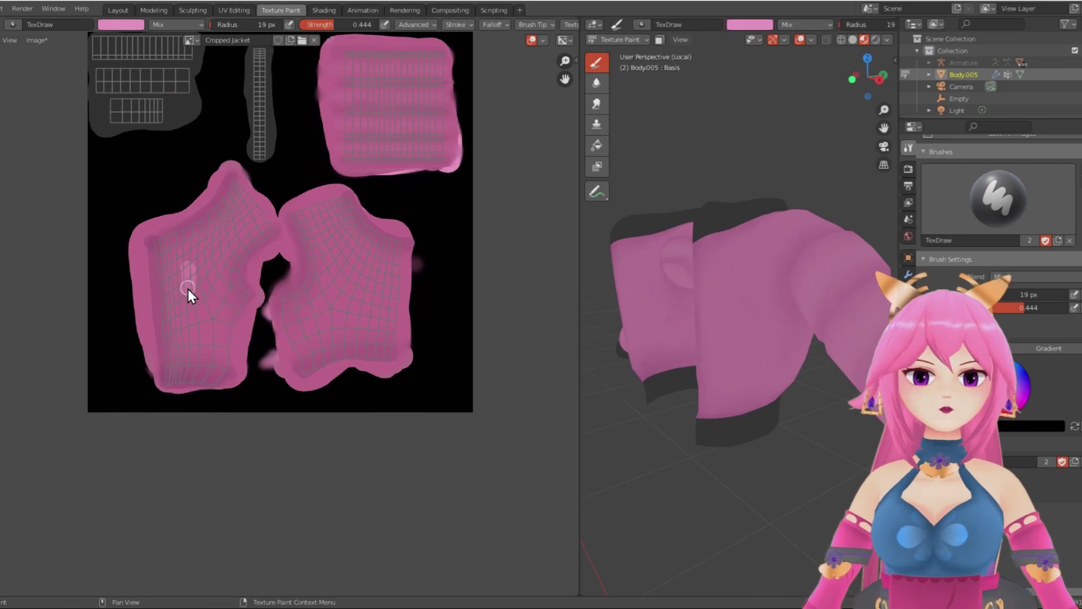
key("ctrl+z")
left_click_drag(332, 25, 306, 25)
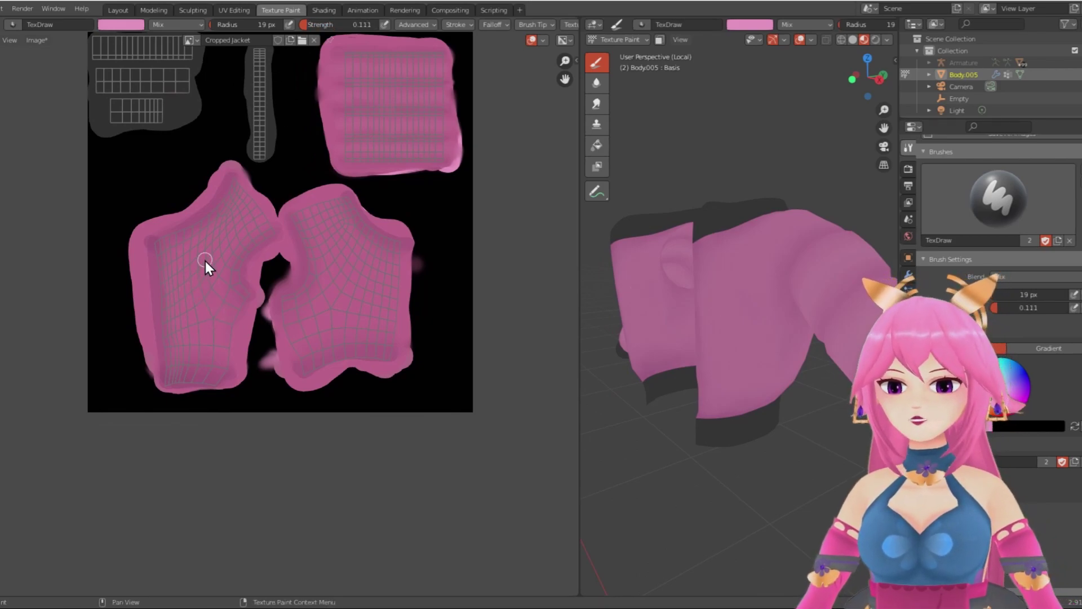
left_click(499, 25)
left_click(440, 176)
scroll(283, 303, "up", 3)
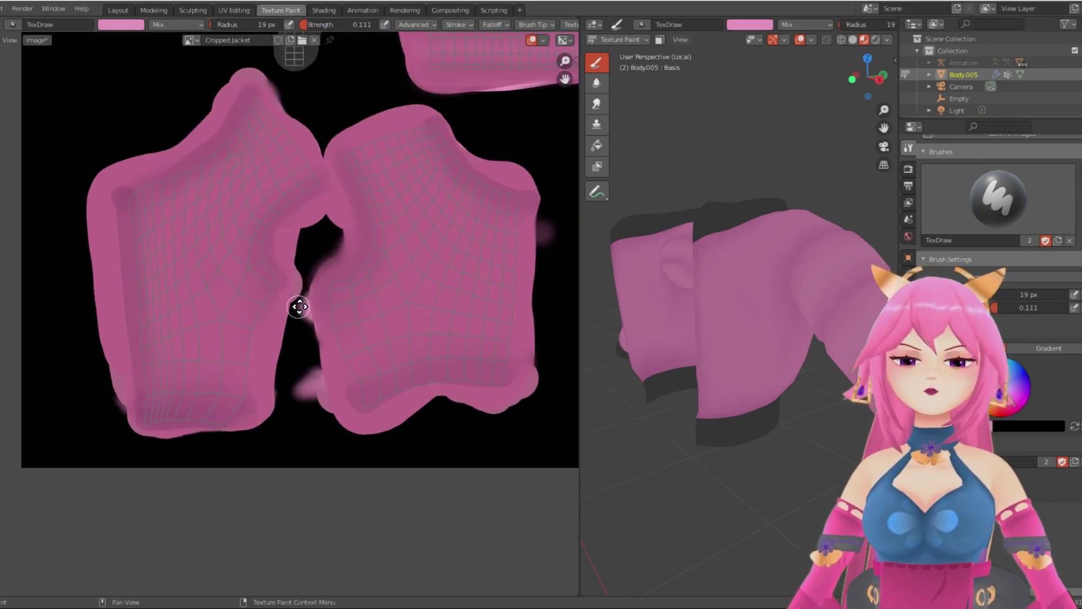
Step: Blend the front island's central highlight into the fabric with the Smear tool at radius 40 px and strength 0.385
left_click(597, 104)
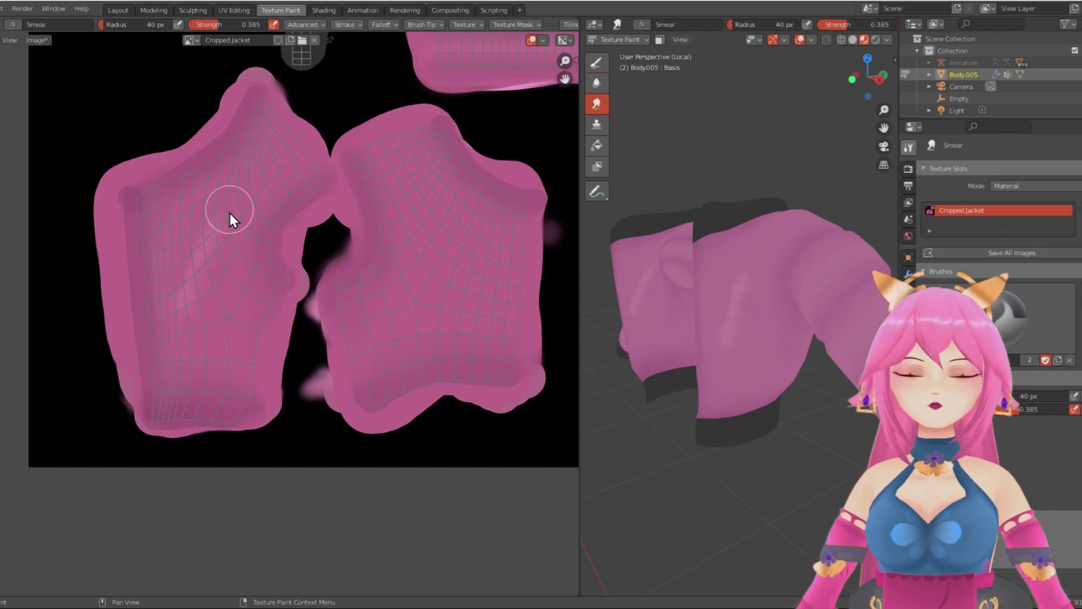
left_click_drag(230, 211, 180, 286)
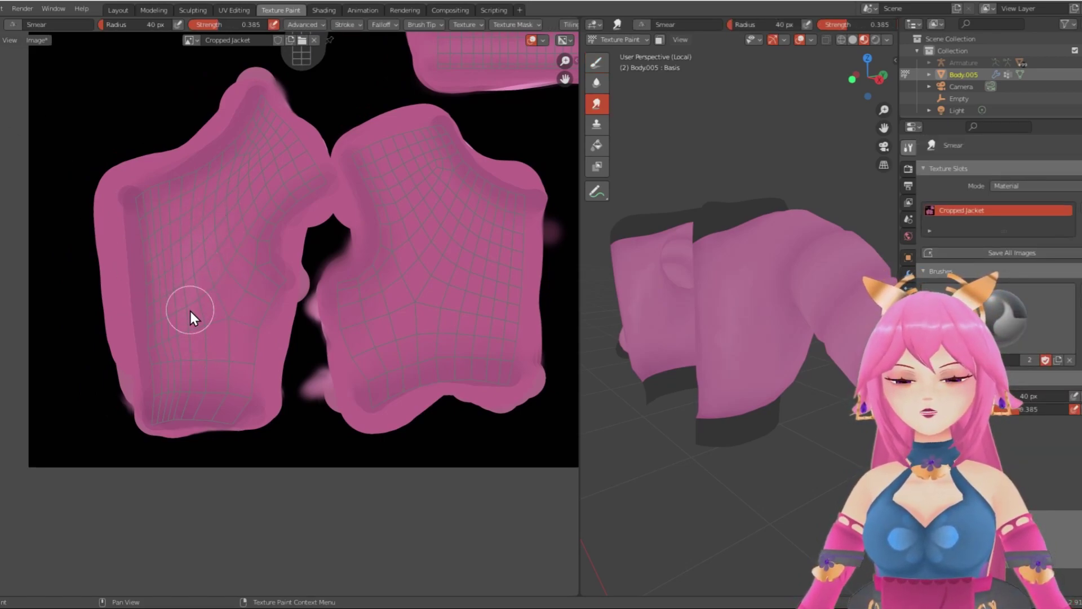
middle_click_drag(725, 371, 670, 361)
scroll(753, 364, "up", 6)
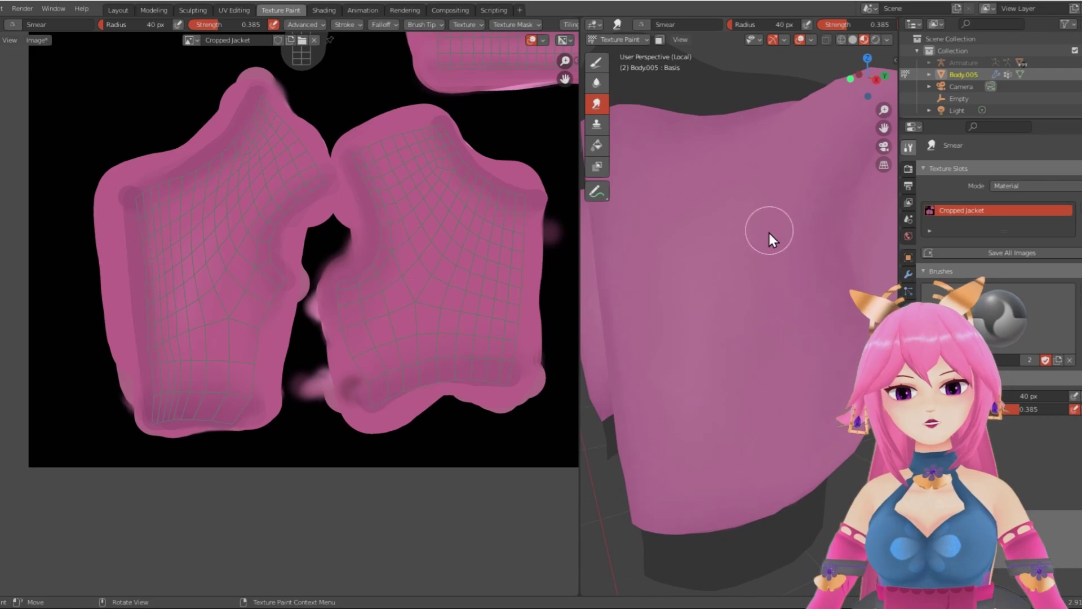
middle_click_drag(209, 311, 199, 341)
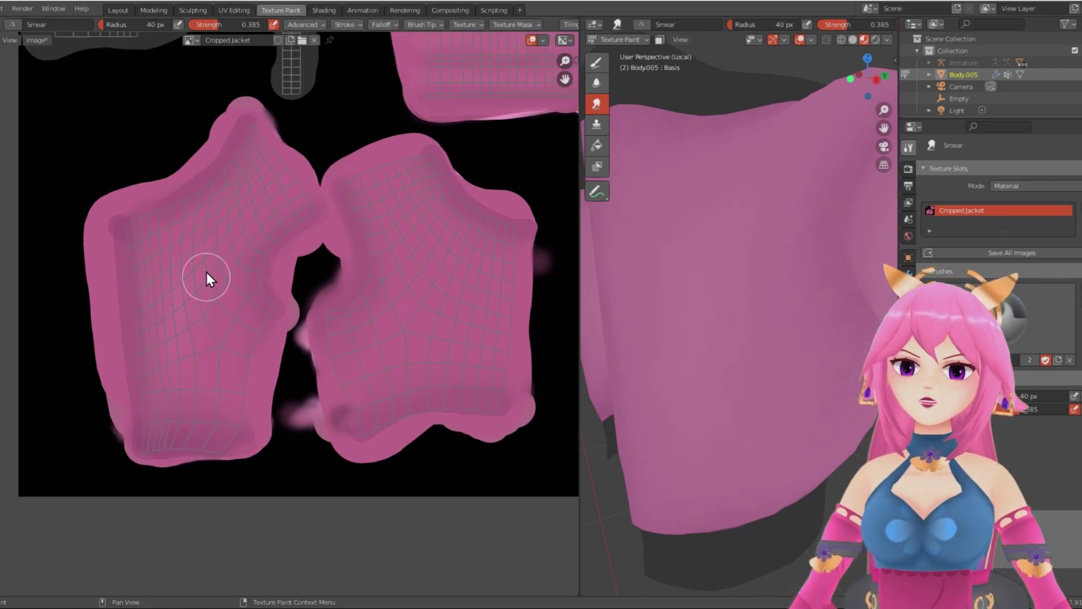
middle_click_drag(167, 251, 164, 326)
Step: Paint a light pink highlight diagonally across the front island's shoulder and smear it into the base colour
key("1")
left_click_drag(274, 244, 227, 295)
scroll(705, 358, "down", 6)
middle_click_drag(702, 357, 755, 355)
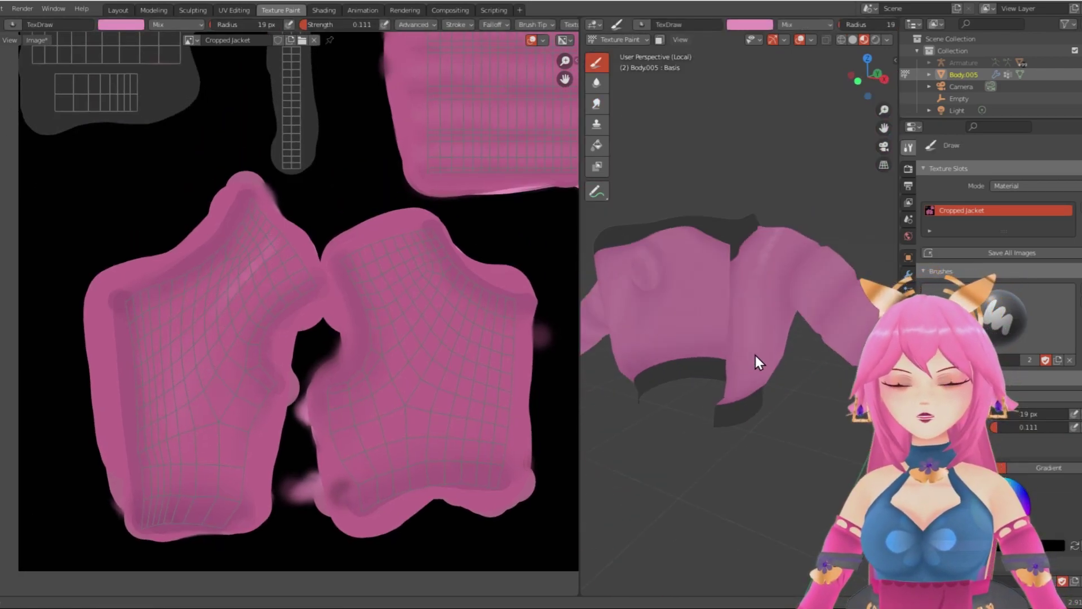
key("3")
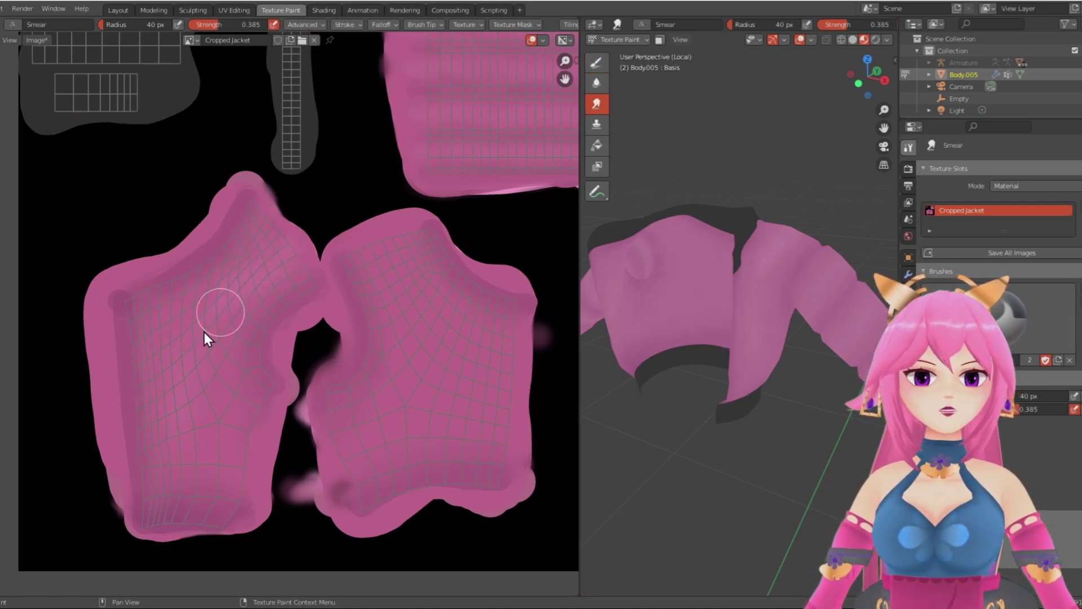
Step: Paint a light pink highlight at the shoulder of the back island and smear it smooth
key("1")
middle_click_drag(377, 248, 371, 251)
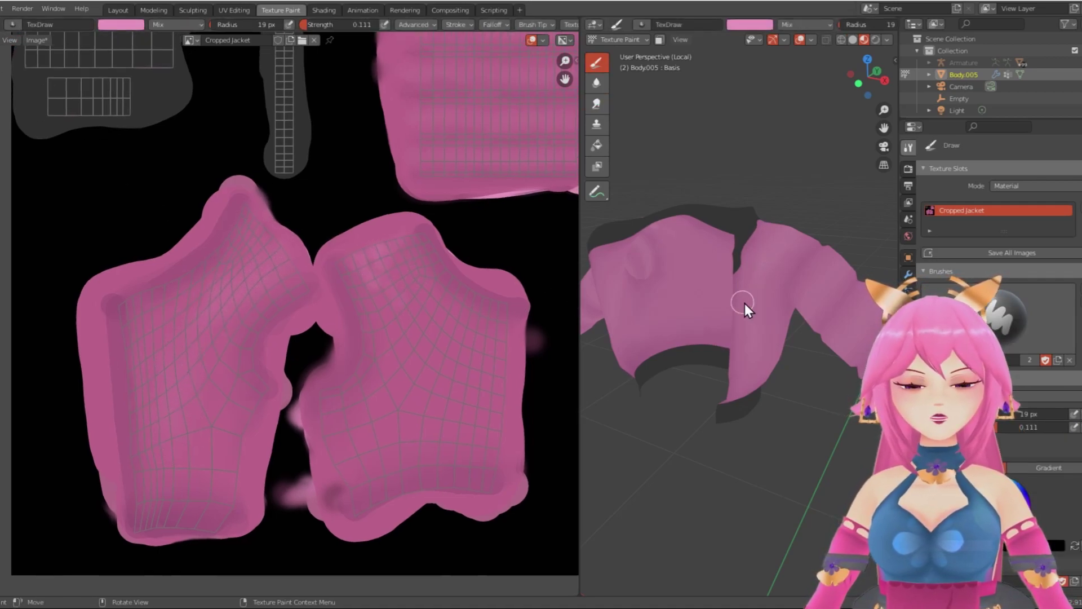
middle_click_drag(729, 303, 666, 282)
key("3")
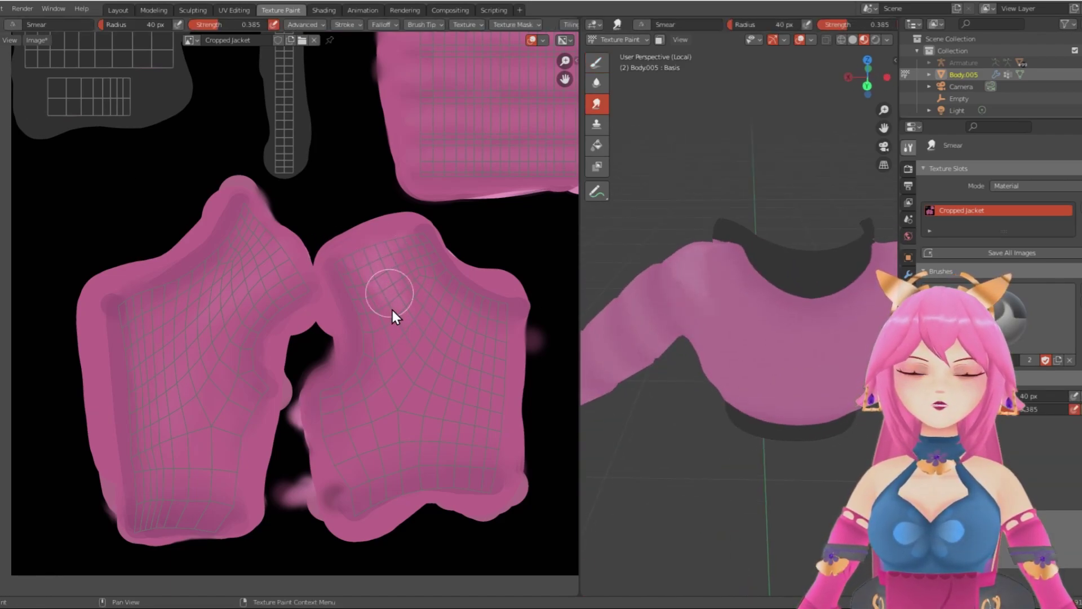
Step: Paint light pink highlights across the middle and lower part of the back island and smear them together
scroll(719, 385, "down", 5)
middle_click_drag(718, 377, 834, 293)
middle_click_drag(256, 407, 304, 343)
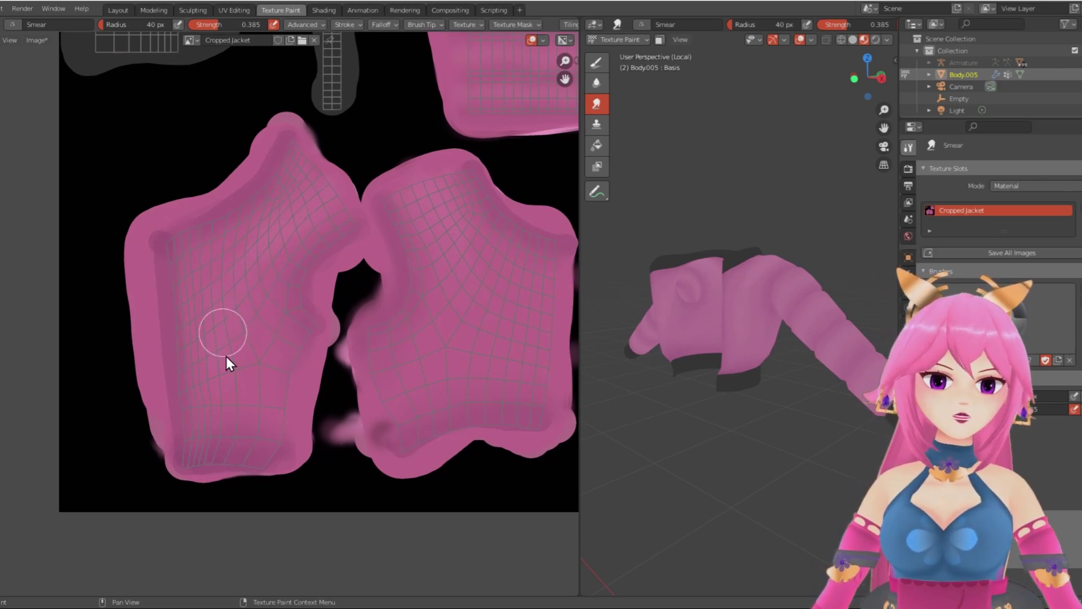
middle_click_drag(742, 338, 620, 349)
middle_click_drag(479, 363, 369, 360)
key("1")
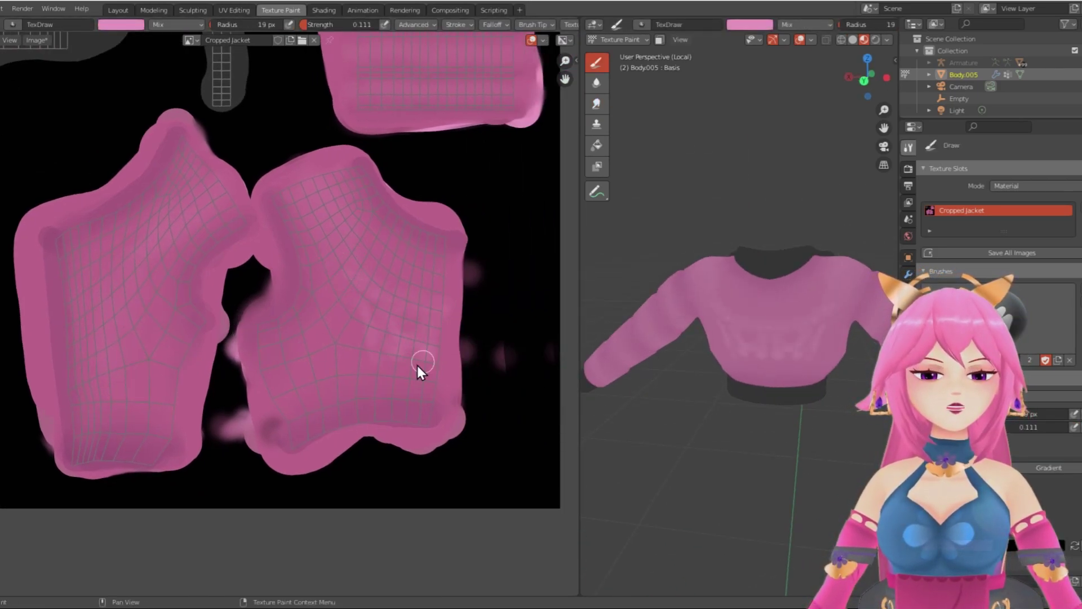
key("3")
mouse_move(418, 354)
left_mouse_down()
mouse_move(370, 286)
mouse_move(456, 322)
mouse_move(349, 215)
mouse_move(404, 314)
mouse_move(340, 366)
mouse_move(401, 336)
mouse_move(343, 353)
left_mouse_up()
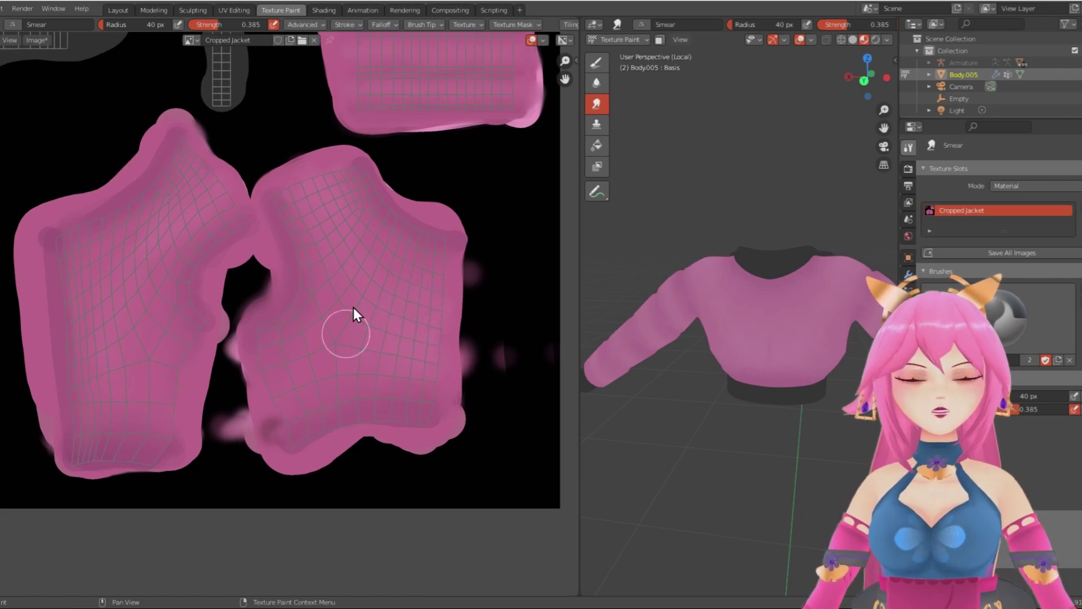
Step: Blend the back island's highlights further with the Smear tool at radius 48 px and strength 0.452, checking the jacket's back
left_click_drag(220, 25, 226, 25)
left_click_drag(120, 25, 124, 24)
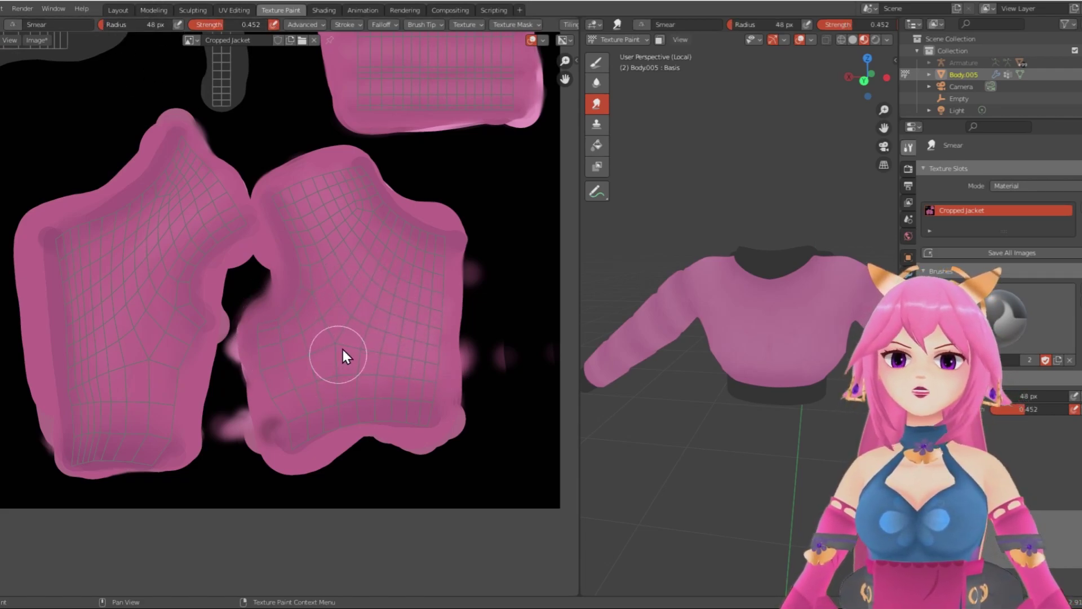
mouse_move(763, 359)
middle_mouse_down()
mouse_move(784, 356)
mouse_move(764, 350)
middle_mouse_up()
scroll(668, 351, "up", 4)
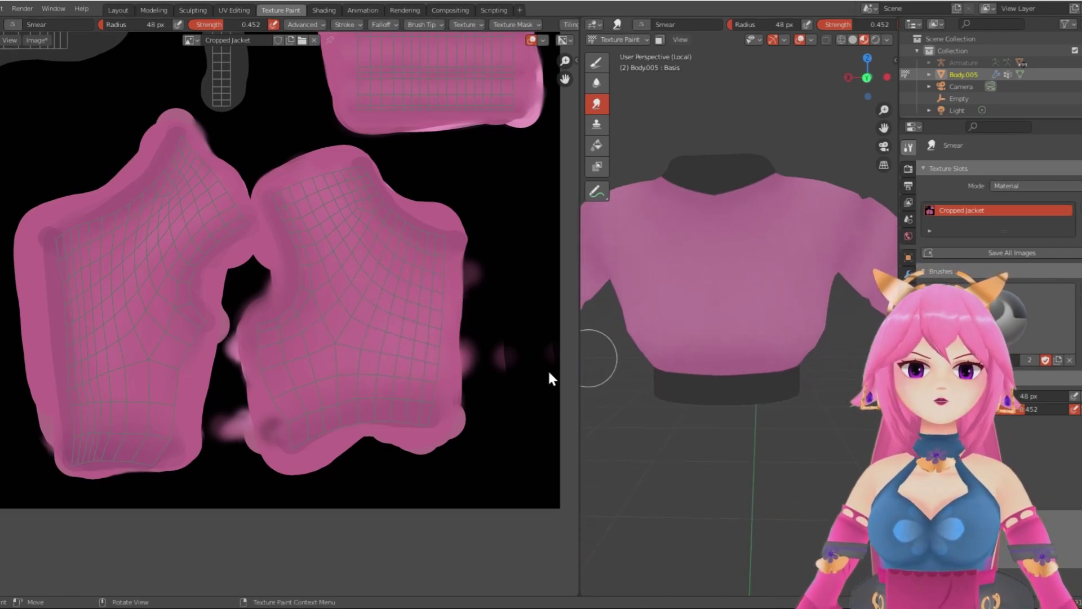
left_click_drag(576, 379, 376, 389)
scroll(659, 395, "up", 4)
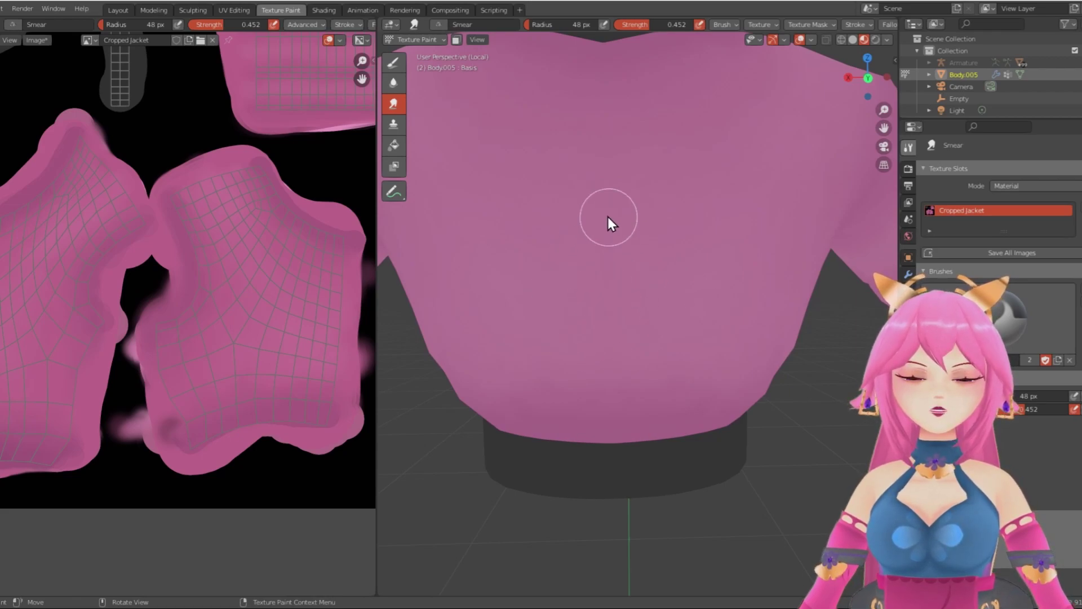
Step: Smear the fold shading on the sleeve's UV island with radius 48 px and strength 0.452
scroll(705, 394, "down", 4)
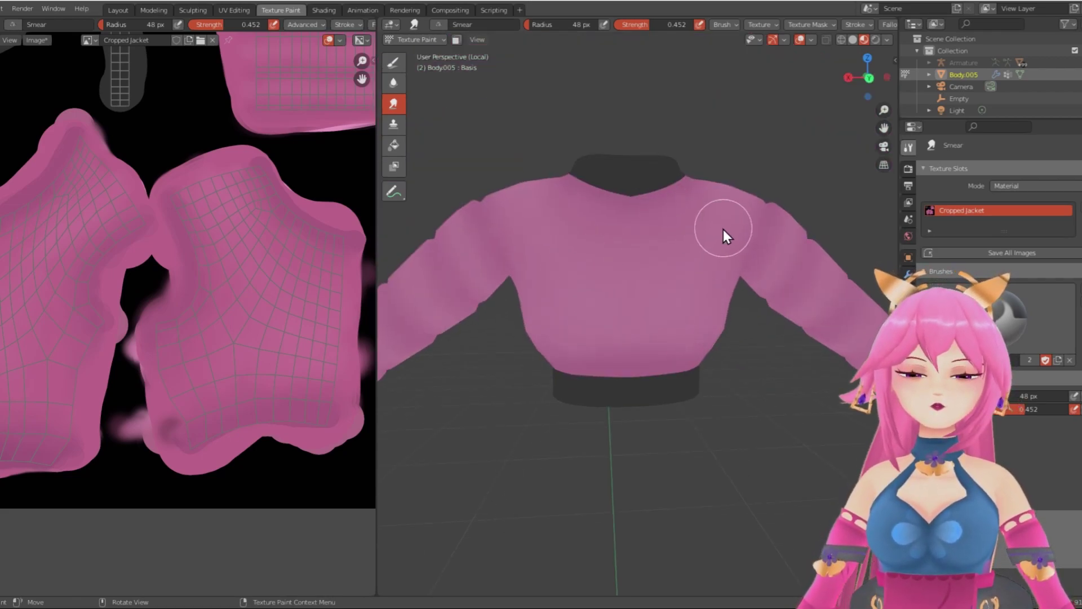
scroll(323, 403, "down", 5)
left_click_drag(375, 427, 531, 395)
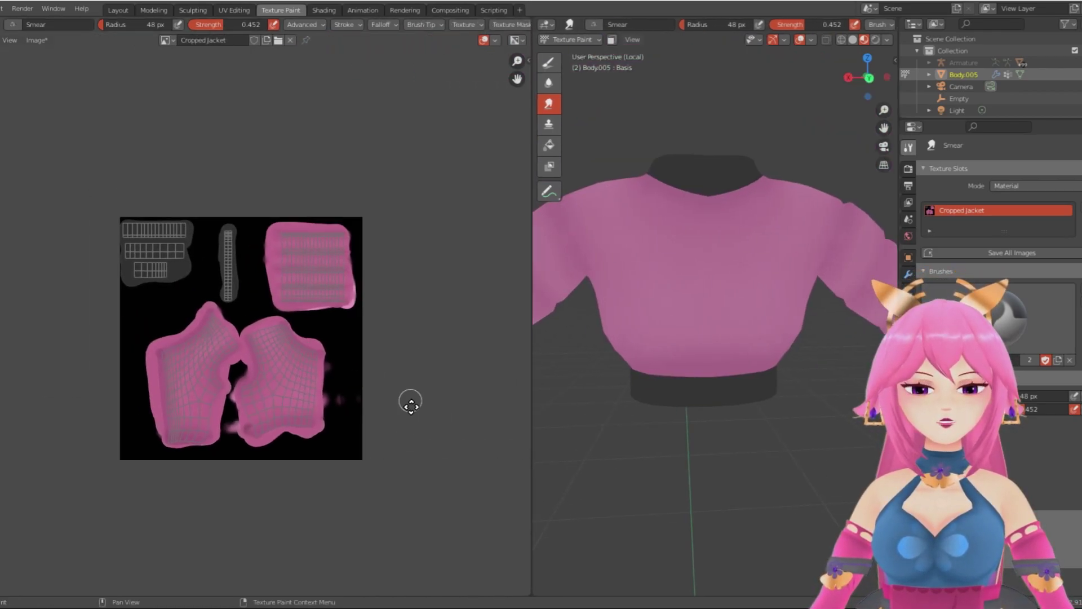
middle_click_drag(405, 366, 445, 513)
scroll(341, 425, "up", 7)
middle_click_drag(340, 425, 265, 428)
left_click(549, 63)
scroll(975, 350, "down", 3)
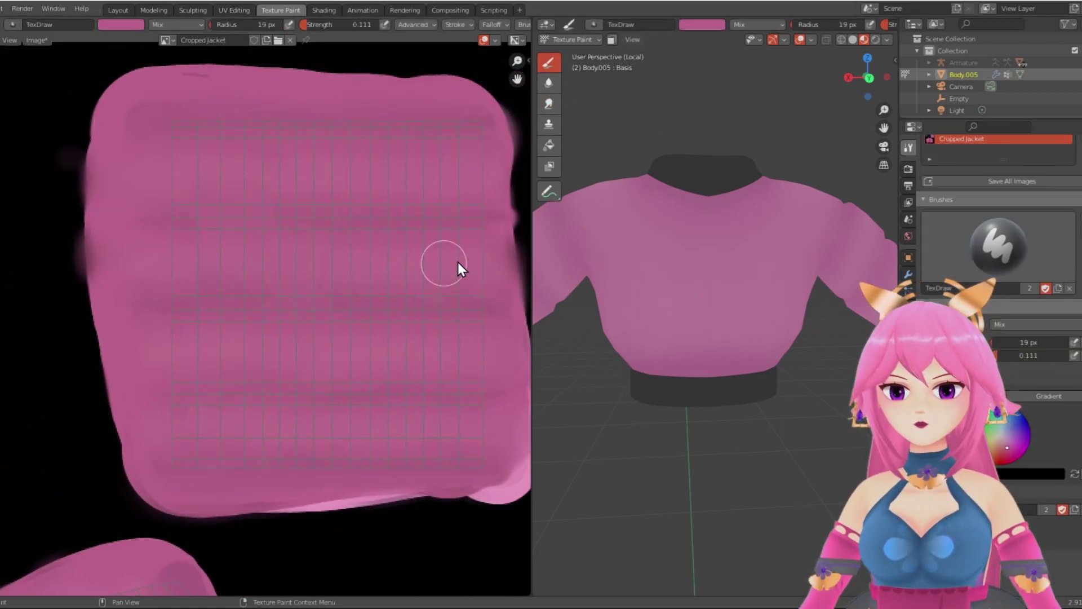
scroll(632, 372, "down", 6)
middle_click_drag(615, 372, 699, 357)
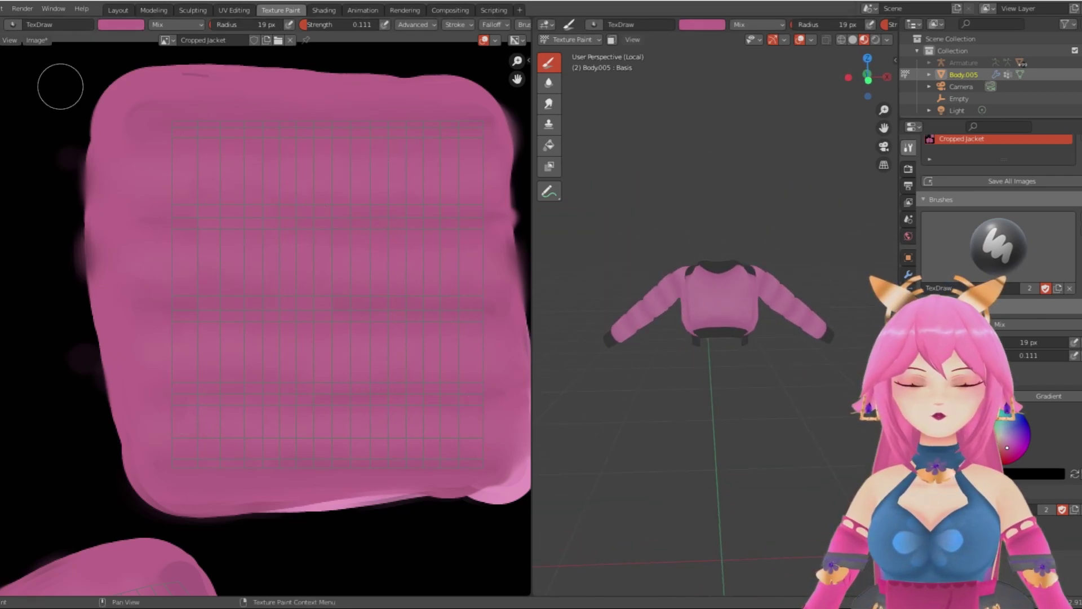
left_click(549, 104)
mouse_move(423, 171)
left_mouse_down()
mouse_move(168, 222)
mouse_move(439, 257)
mouse_move(374, 293)
mouse_move(476, 358)
mouse_move(486, 424)
mouse_move(202, 424)
left_mouse_up()
Step: Examine the painted shading on the jacket's sleeves, hem and body from several angles
scroll(791, 356, "down", 2)
scroll(788, 357, "up", 7)
mouse_move(788, 357)
middle_mouse_down()
mouse_move(629, 365)
mouse_move(490, 309)
middle_mouse_up()
scroll(629, 365, "down", 6)
scroll(597, 325, "up", 6)
middle_click_drag(597, 326, 745, 340)
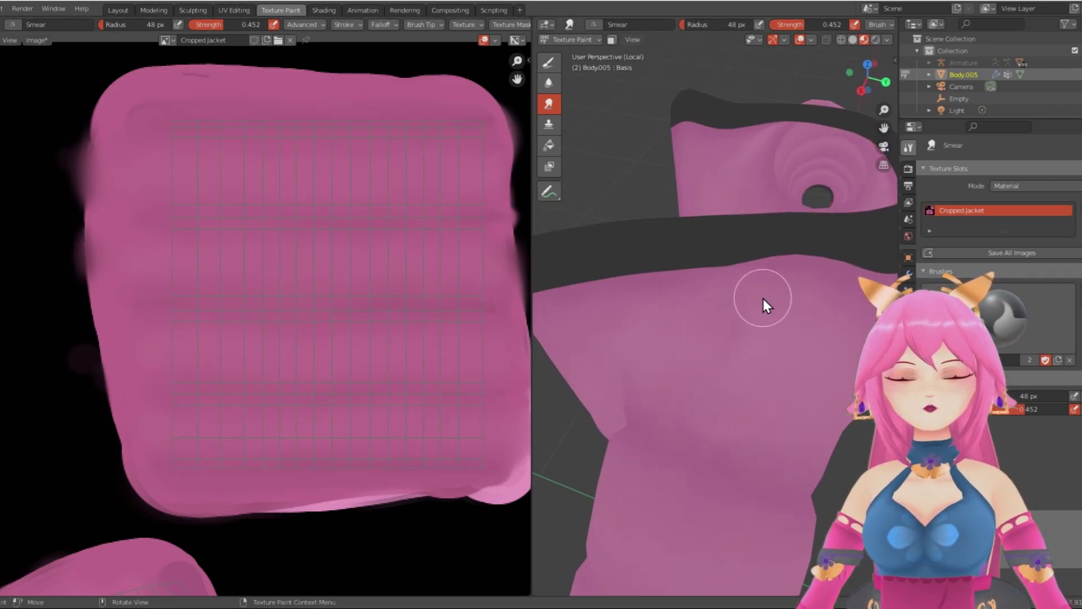
scroll(811, 459, "down", 5)
middle_click_drag(812, 459, 726, 460)
scroll(752, 402, "up", 6)
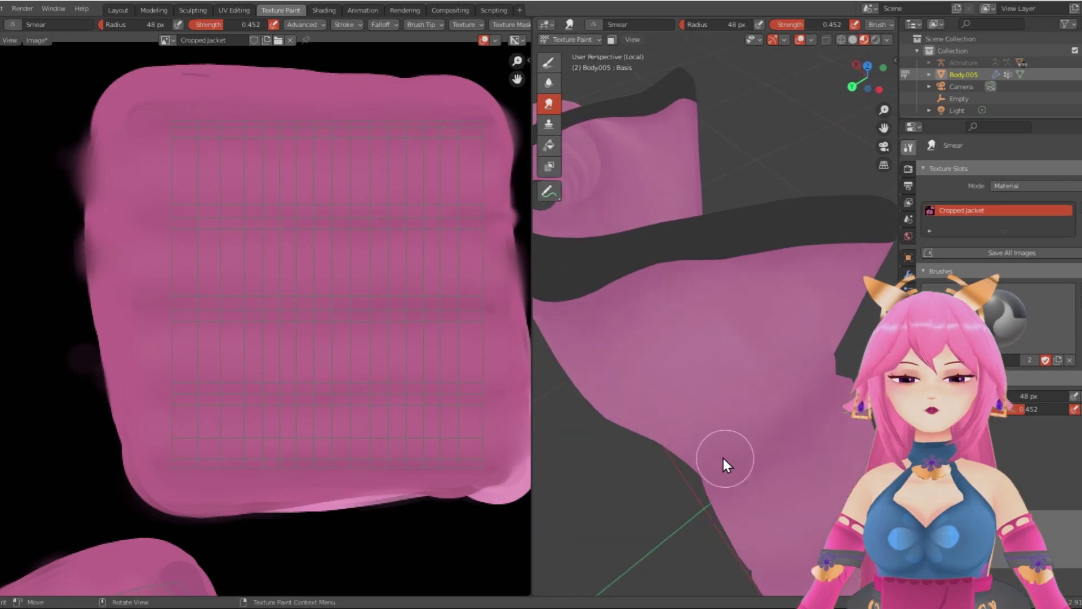
scroll(760, 354, "down", 5)
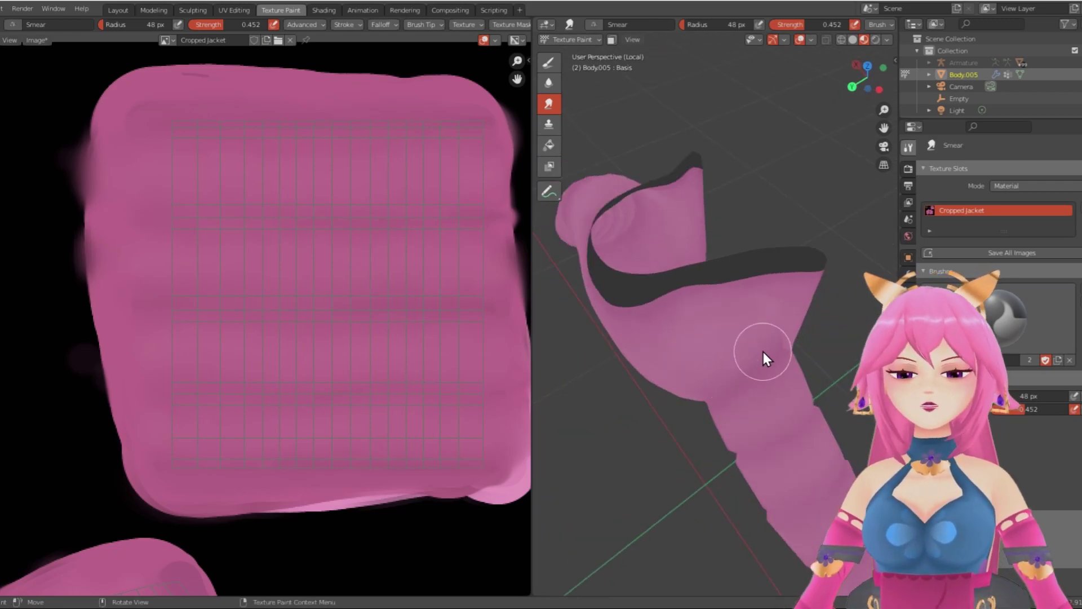
middle_click_drag(760, 354, 689, 365)
scroll(742, 271, "down", 4)
middle_click_drag(804, 309, 742, 374)
scroll(740, 367, "up", 3)
Step: Save the Cropped Jacket texture image and put the jacket in Object Mode in the Modeling workspace
left_click(36, 40)
left_click(62, 117)
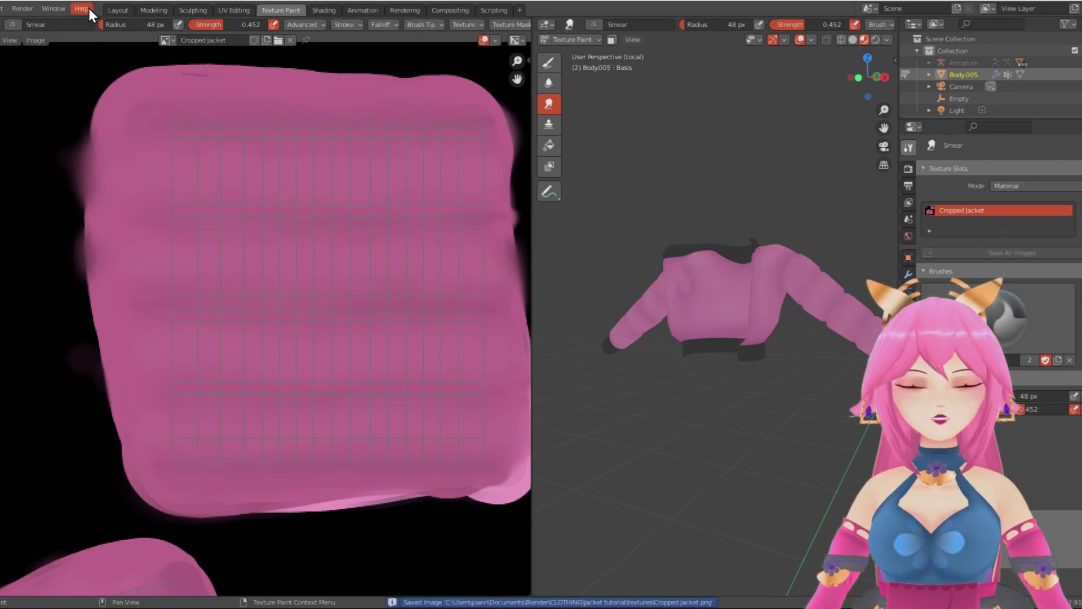
left_click(149, 9)
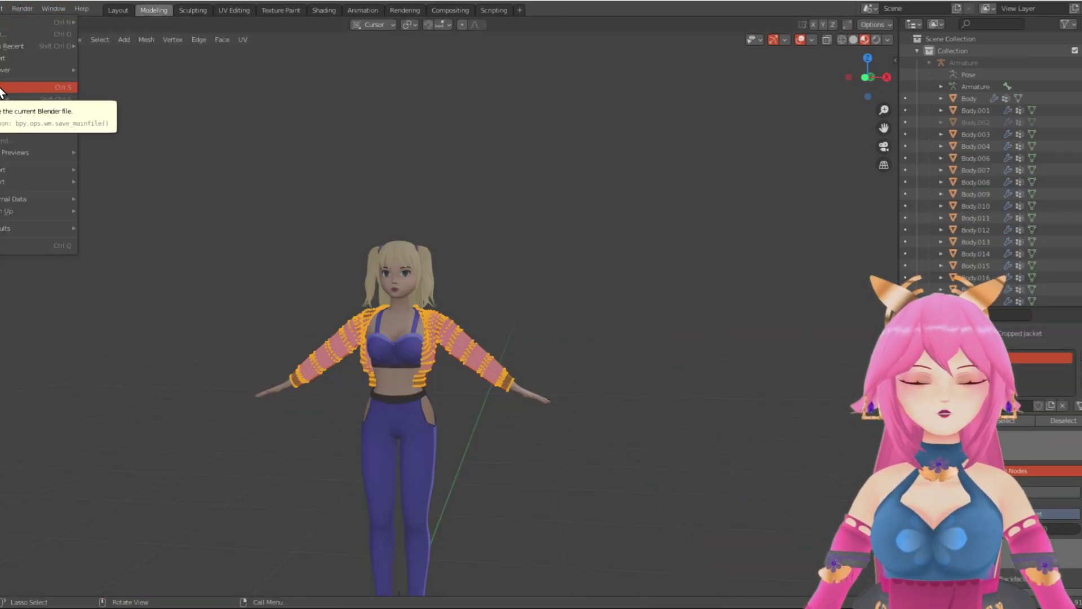
scroll(564, 389, "down", 5)
key("Tab")
scroll(429, 412, "up", 5)
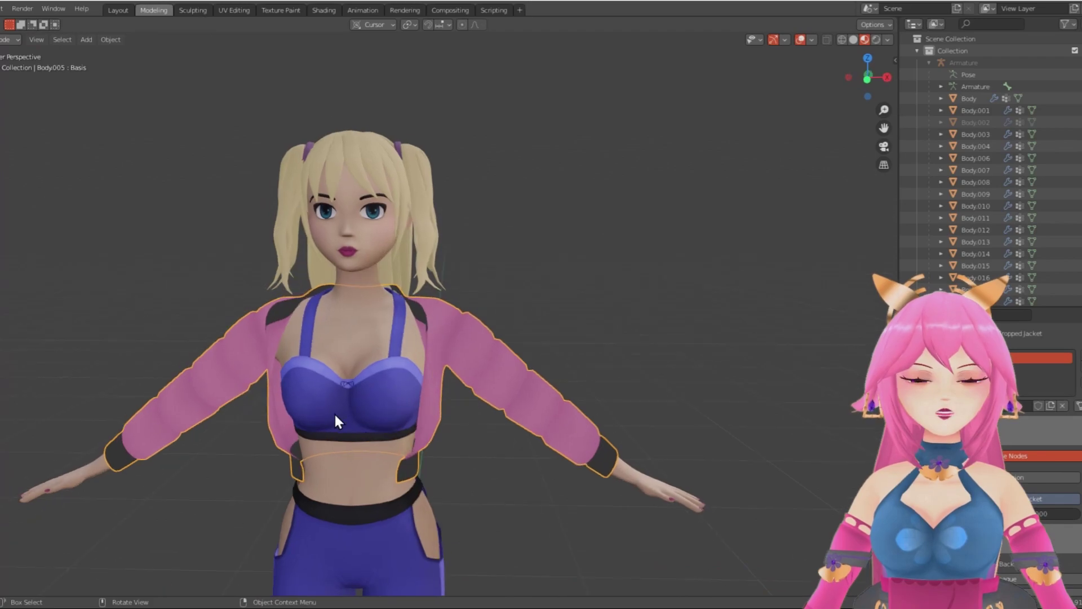
Step: Set the viewport to Solid shading with the Texture colour option
scroll(465, 361, "up", 4)
left_click(854, 39)
left_click(888, 40)
left_click(927, 146)
Step: Examine the jacket on the full character up close and from different angles
scroll(584, 244, "down", 4)
mouse_move(584, 245)
middle_mouse_down()
mouse_move(417, 292)
mouse_move(564, 361)
mouse_move(589, 361)
middle_mouse_up()
scroll(417, 292, "up", 4)
scroll(417, 292, "down", 4)
scroll(435, 350, "up", 4)
middle_click_drag(435, 351, 220, 349)
scroll(503, 366, "down", 5)
middle_click_drag(525, 382, 392, 452)
scroll(508, 445, "up", 3)
middle_click_drag(624, 439, 490, 502)
scroll(441, 451, "up", 2)
scroll(442, 446, "down", 4)
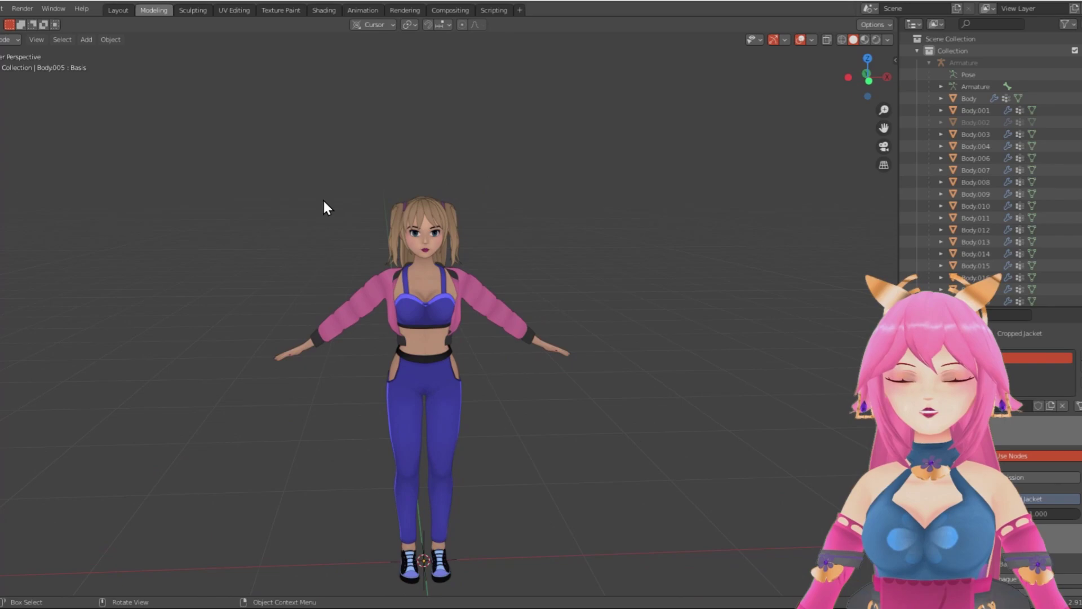
Step: In the Texture Paint workspace, select the jacket's whole mesh in Edit Mode to show its UVs, and return to Texture Paint mode
left_click(291, 11)
scroll(457, 252, "down", 5)
left_click(571, 40)
left_click(574, 55)
left_click(727, 322)
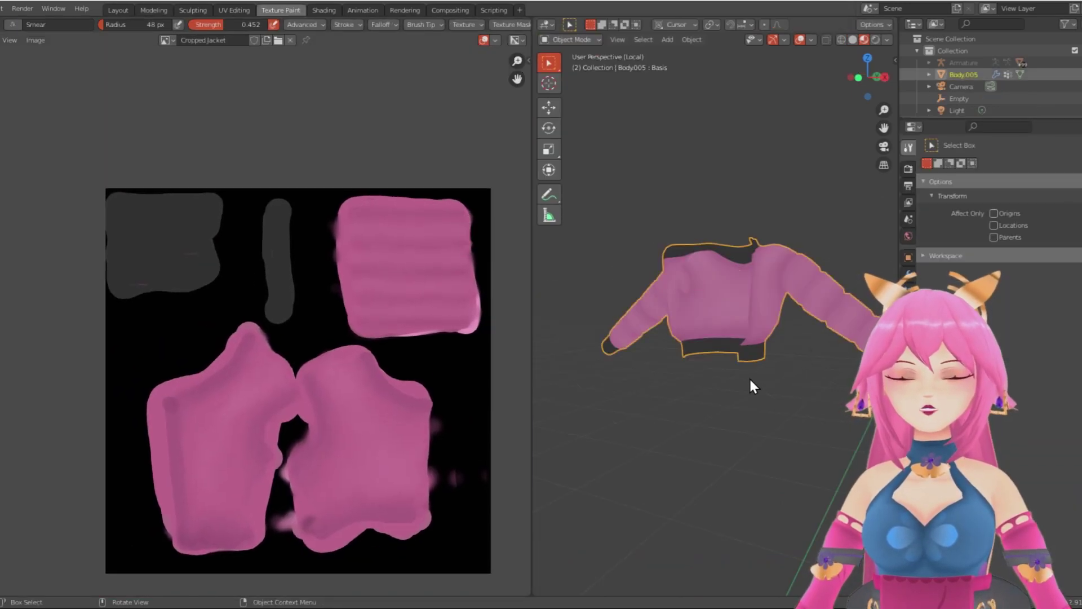
key("Tab")
key("a")
left_click(572, 40)
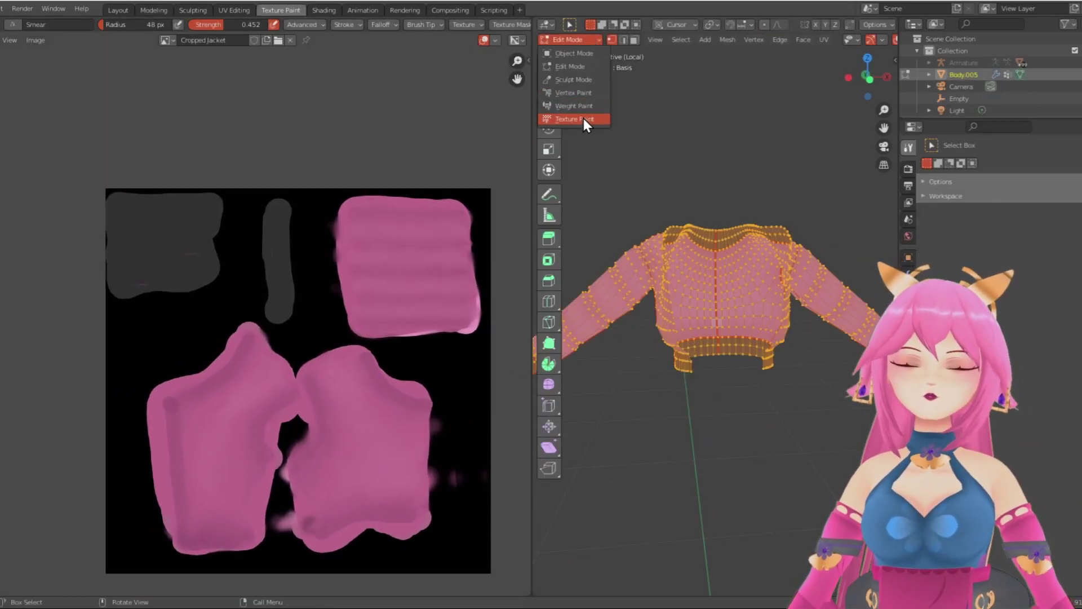
left_click(584, 119)
Step: Set the Draw brush to a darker shade sampled from the trim grey, with radius 15 px and strength 0.719
scroll(598, 180, "down", 2)
middle_click_drag(269, 314, 377, 319)
scroll(299, 330, "up", 4)
middle_click_drag(225, 325, 186, 452)
scroll(256, 350, "down", 1)
middle_click_drag(268, 382, 280, 381)
mouse_move(694, 371)
middle_mouse_down()
mouse_move(568, 369)
mouse_move(589, 366)
middle_mouse_up()
left_click(549, 62)
left_click(122, 24)
left_click(199, 156)
left_click(327, 220)
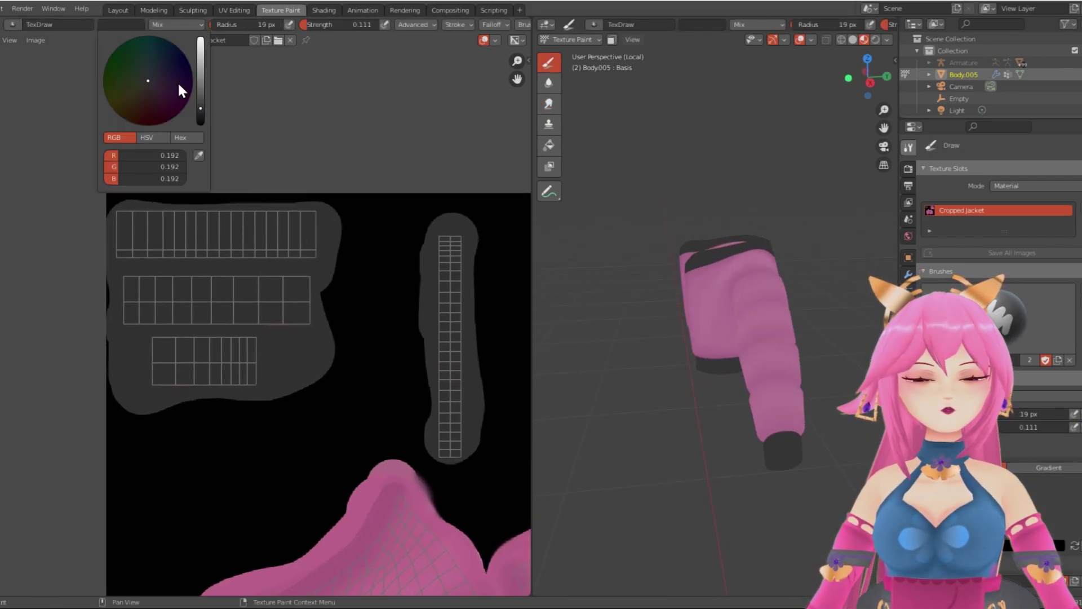
left_click(455, 25)
left_click(488, 47)
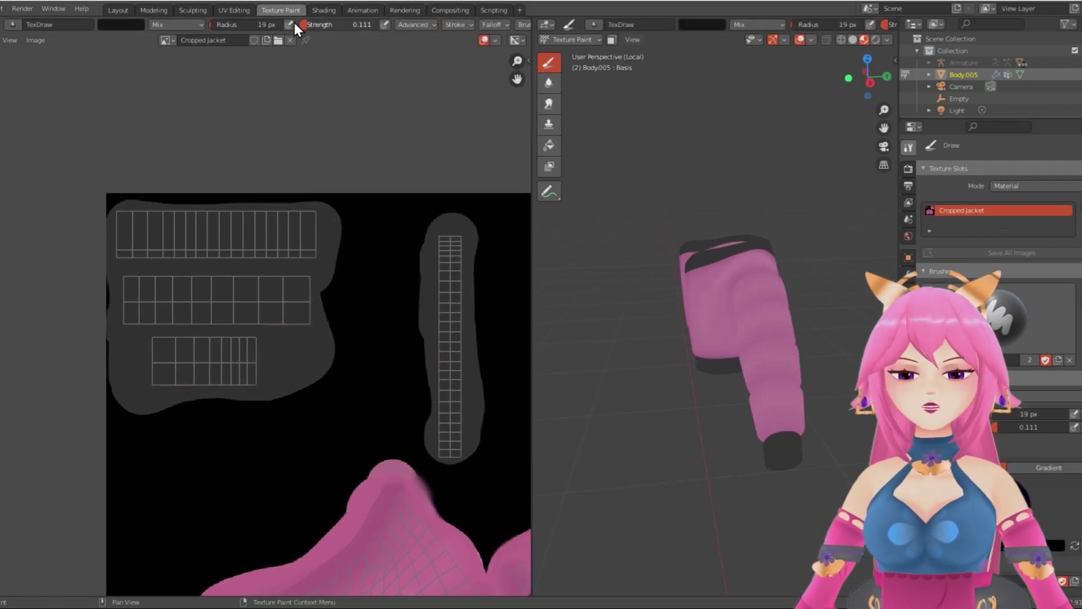
left_click_drag(257, 24, 254, 25)
mouse_move(338, 25)
left_mouse_down()
mouse_move(375, 25)
mouse_move(361, 25)
left_mouse_up()
Step: Paint dark shading strokes along the upper and lower edges of the two widest trim islands
left_click_drag(116, 210, 323, 208)
middle_click_drag(705, 406, 796, 428)
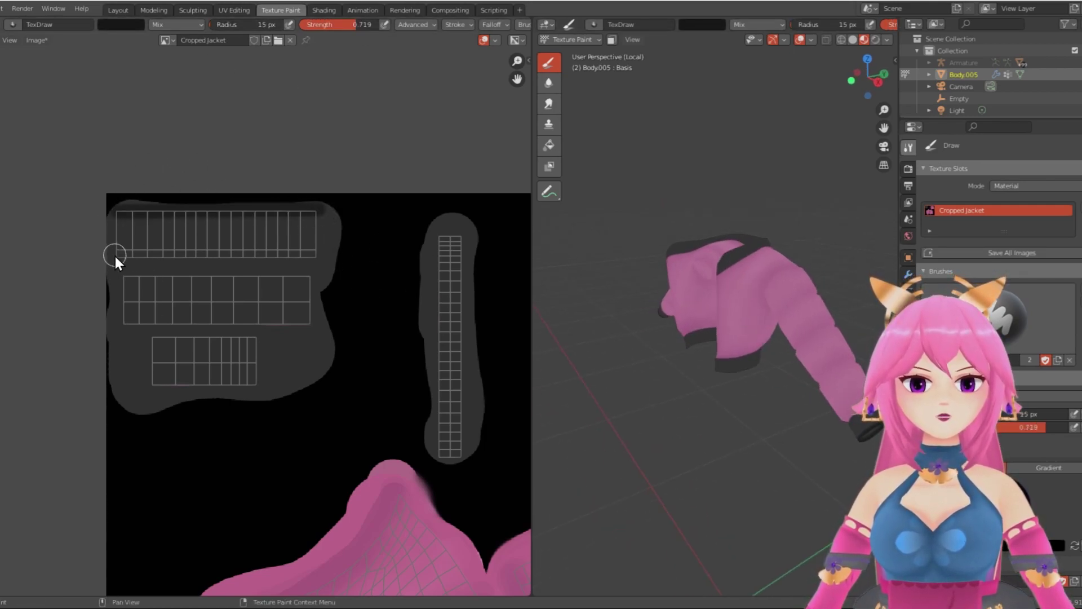
left_click_drag(114, 253, 313, 256)
mouse_move(620, 349)
middle_mouse_down()
mouse_move(779, 411)
mouse_move(699, 377)
mouse_move(700, 345)
mouse_move(684, 338)
middle_mouse_up()
scroll(684, 333, "up", 2)
left_click_drag(121, 277, 290, 279)
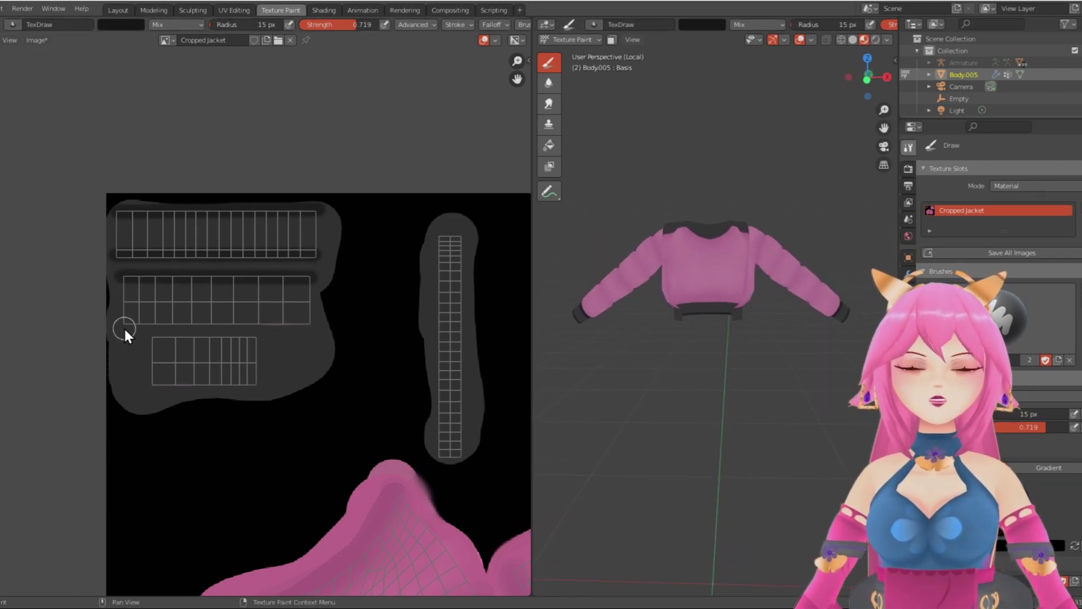
left_click_drag(306, 320, 306, 320)
middle_click_drag(799, 367, 705, 361)
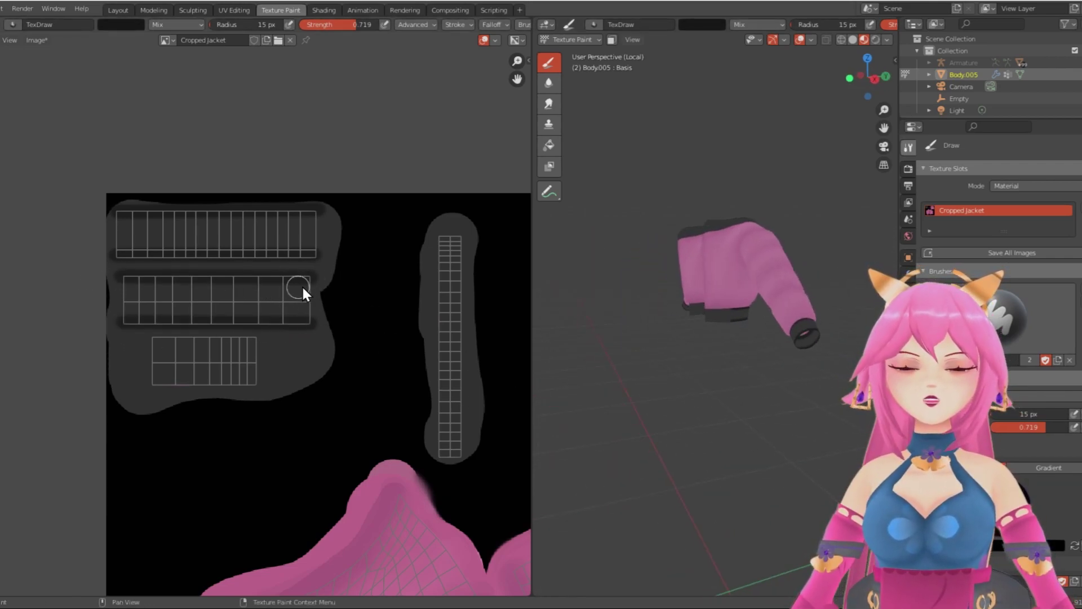
mouse_move(724, 400)
middle_mouse_down()
mouse_move(597, 400)
mouse_move(717, 403)
middle_mouse_up()
key("ctrl+z")
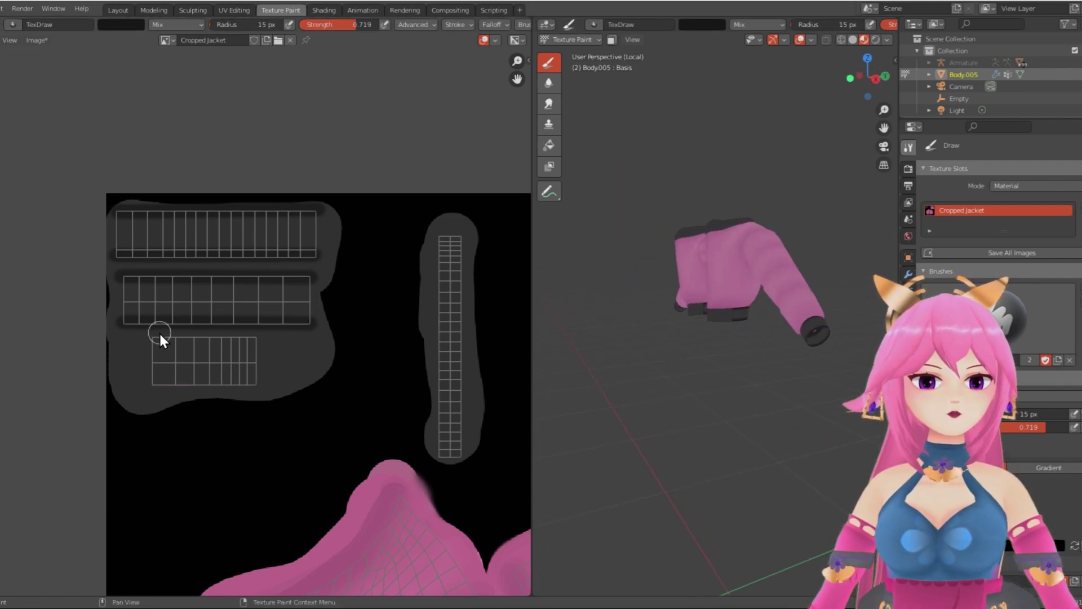
Step: Paint dark shading along the edges of the smallest trim island and around the vertical collar island
left_click_drag(151, 337, 264, 339)
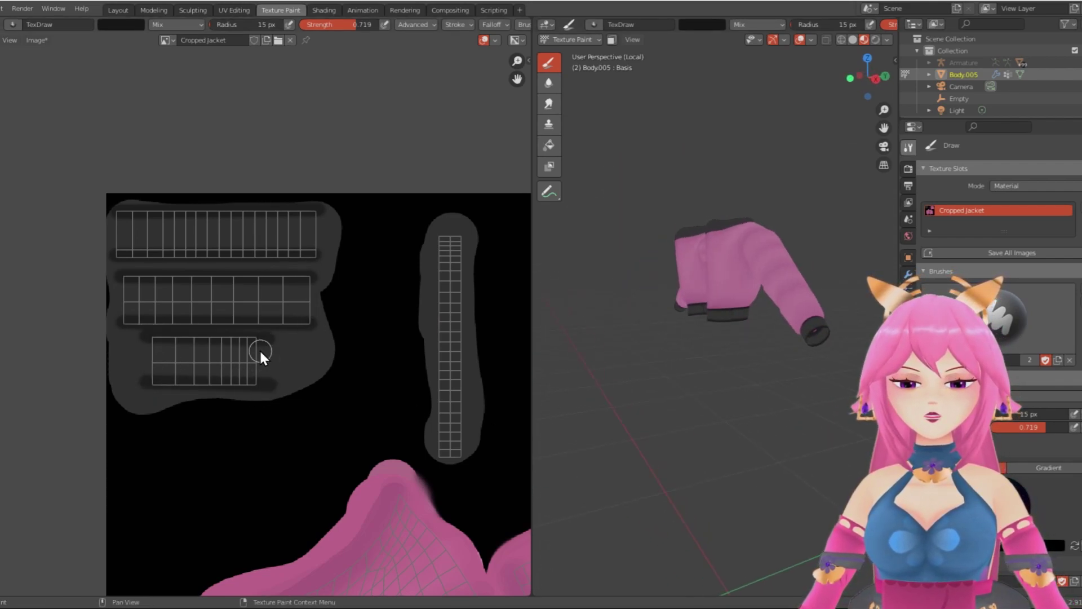
left_click_drag(255, 385, 256, 384)
mouse_move(811, 363)
middle_mouse_down()
mouse_move(723, 374)
mouse_move(563, 363)
mouse_move(747, 351)
mouse_move(638, 379)
mouse_move(739, 365)
middle_mouse_up()
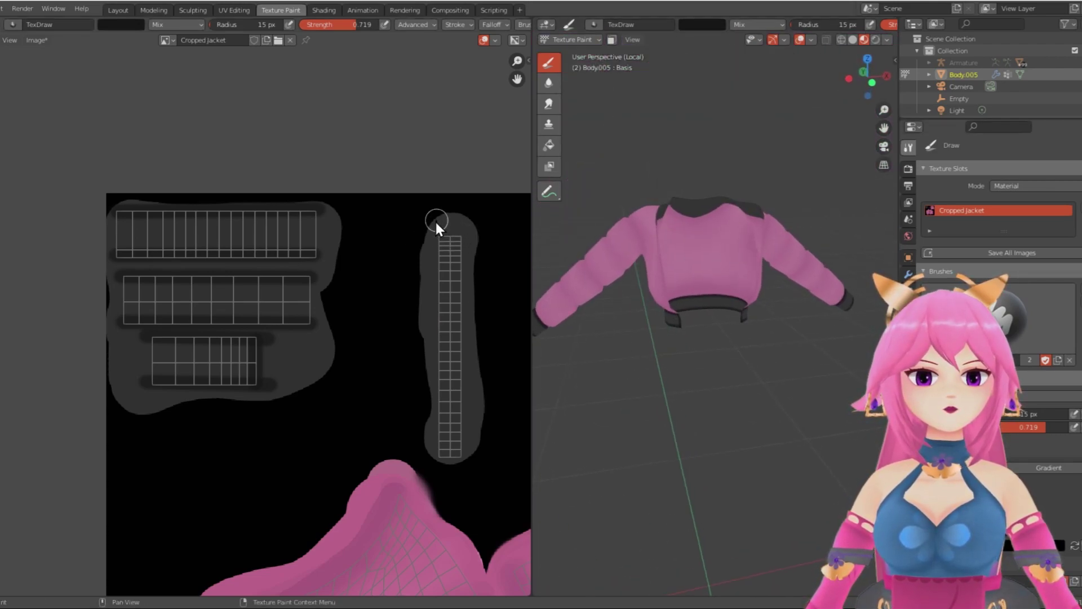
left_click_drag(430, 448, 462, 471)
mouse_move(631, 350)
middle_mouse_down()
mouse_move(735, 309)
mouse_move(592, 265)
middle_mouse_up()
mouse_move(769, 225)
middle_mouse_down()
mouse_move(690, 249)
mouse_move(648, 242)
middle_mouse_up()
Step: Blend the dark edge shading on the topmost trim island with the Smear tool at radius 16 px and strength 0.667
left_click(549, 83)
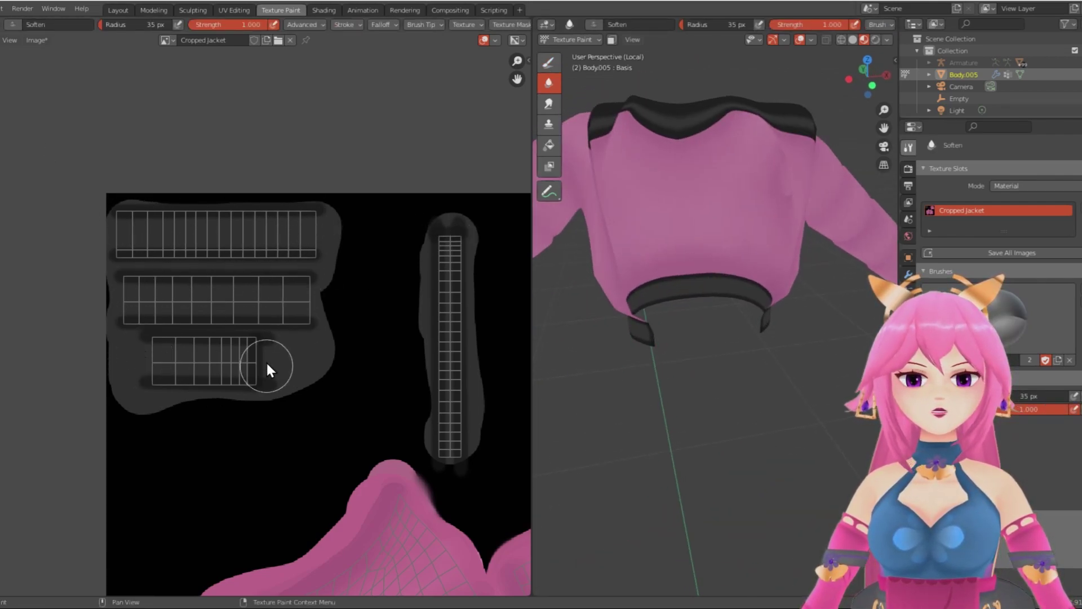
scroll(696, 290, "down", 3)
left_click(549, 104)
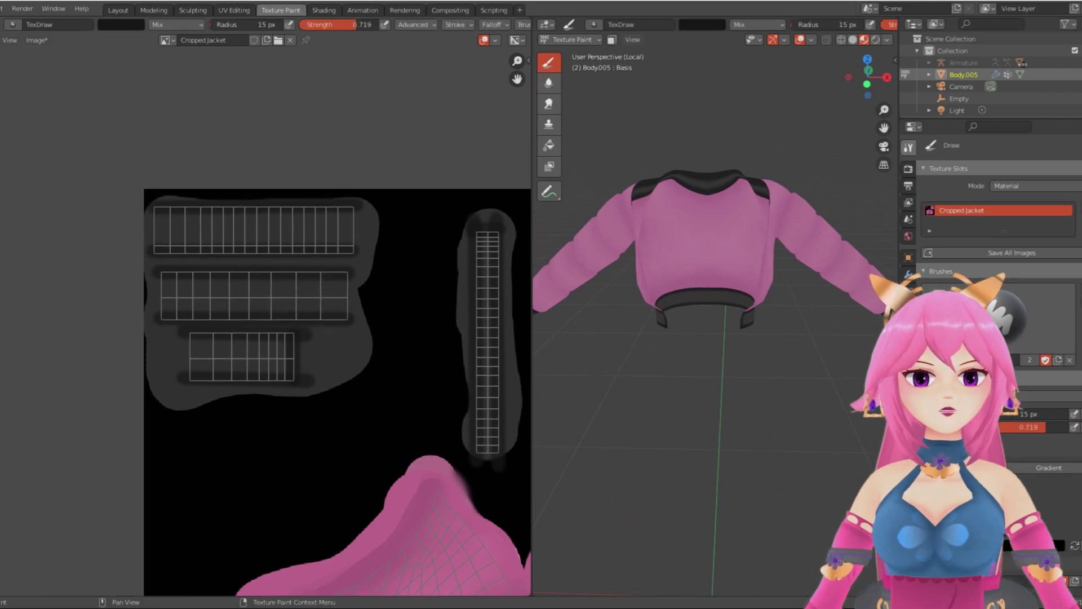
scroll(145, 234, "up", 2)
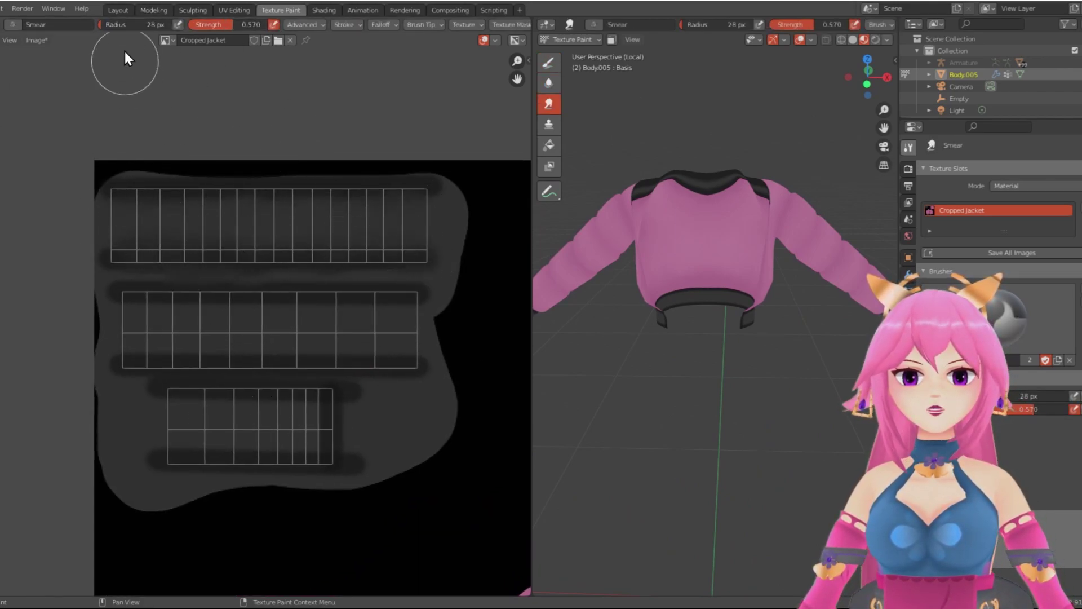
middle_click_drag(698, 339, 790, 370)
scroll(727, 355, "up", 4)
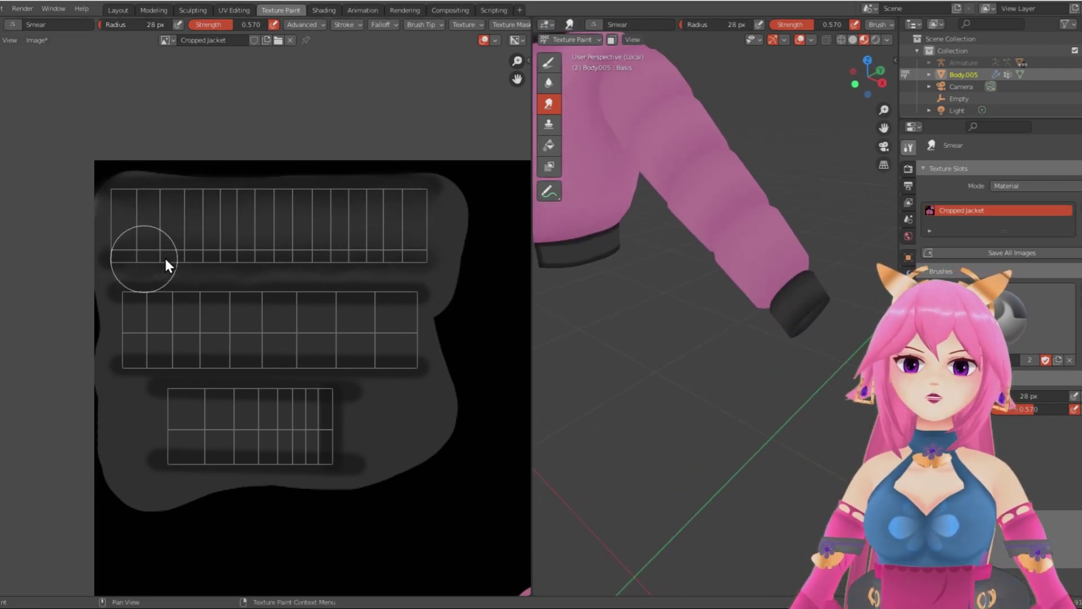
scroll(338, 306, "up", 3)
scroll(316, 465, "down", 2)
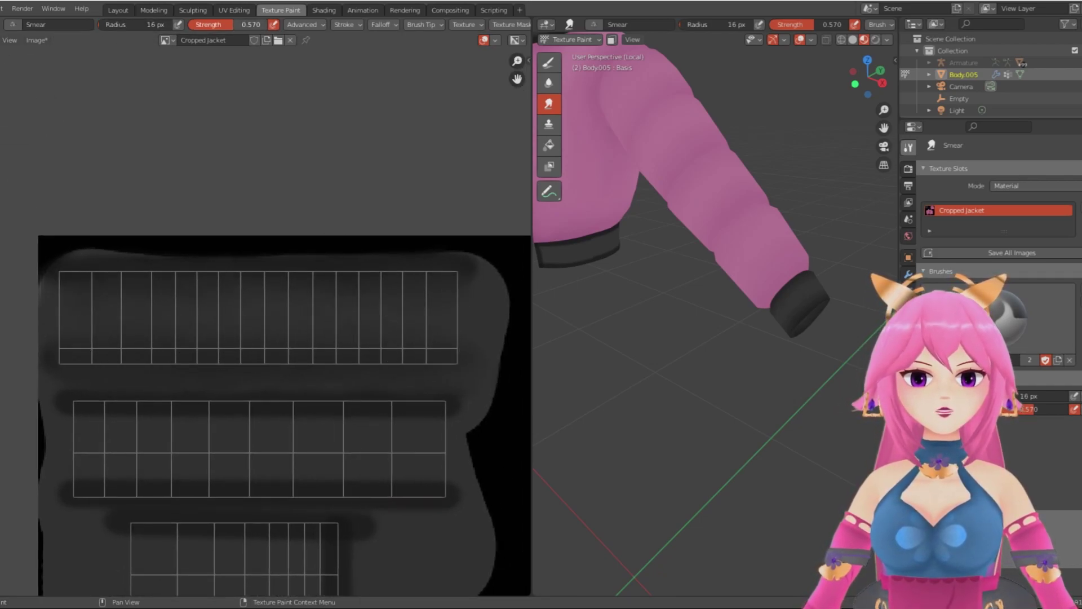
middle_click_drag(704, 318, 763, 333)
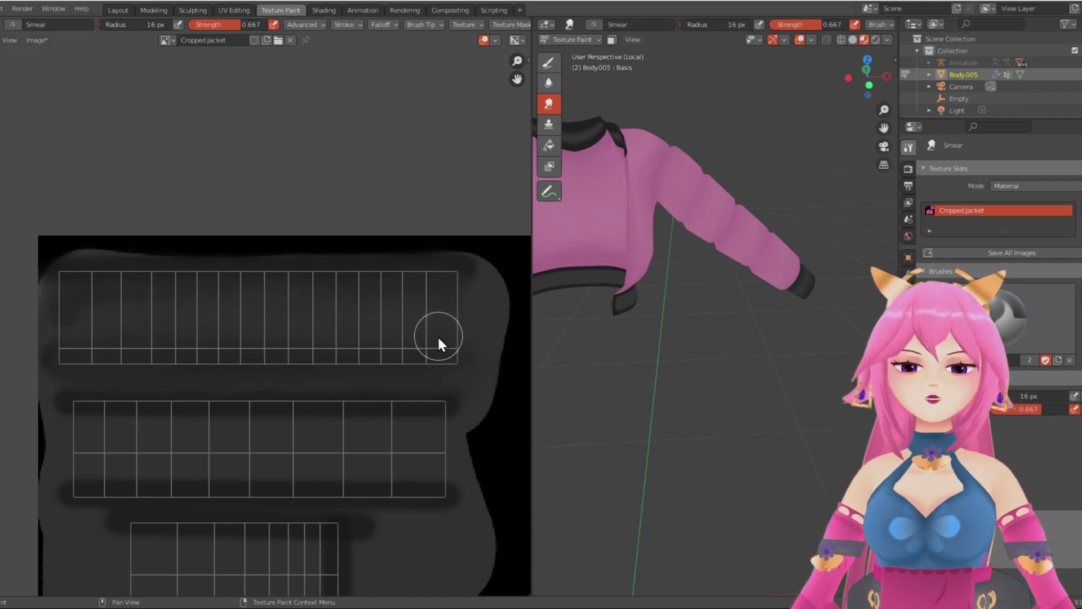
middle_click_drag(569, 361, 676, 248)
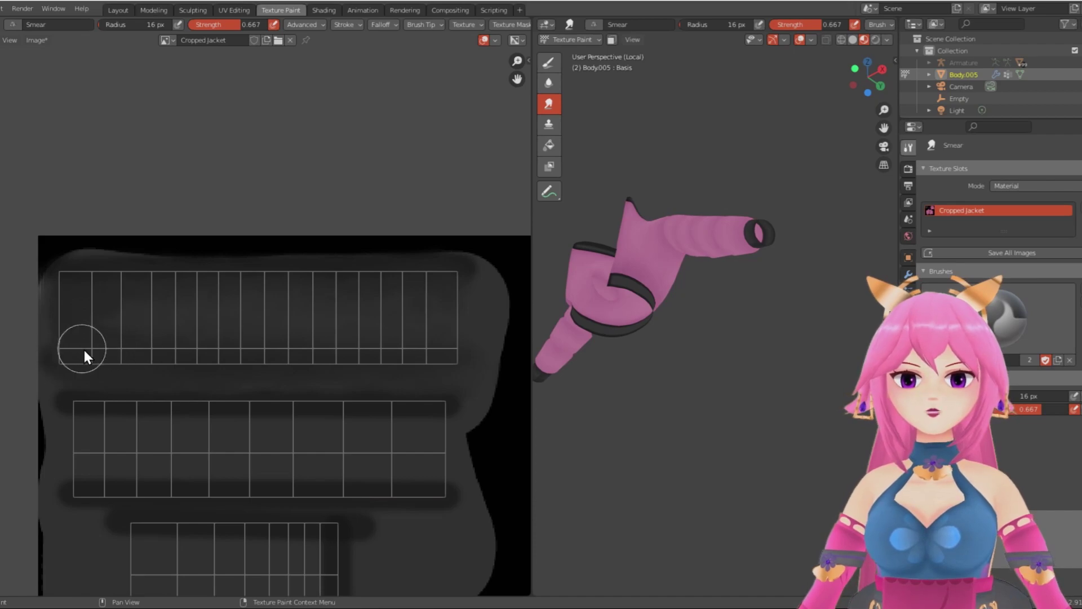
Step: Smear the shading on the middle and smallest trim islands at radius 32 px, refining it at 20 px with strength 0.667
scroll(719, 426, "down", 3)
scroll(680, 450, "up", 6)
middle_click_drag(719, 426, 643, 445)
scroll(285, 403, "down", 1)
middle_click_drag(285, 403, 286, 388)
scroll(648, 395, "down", 3)
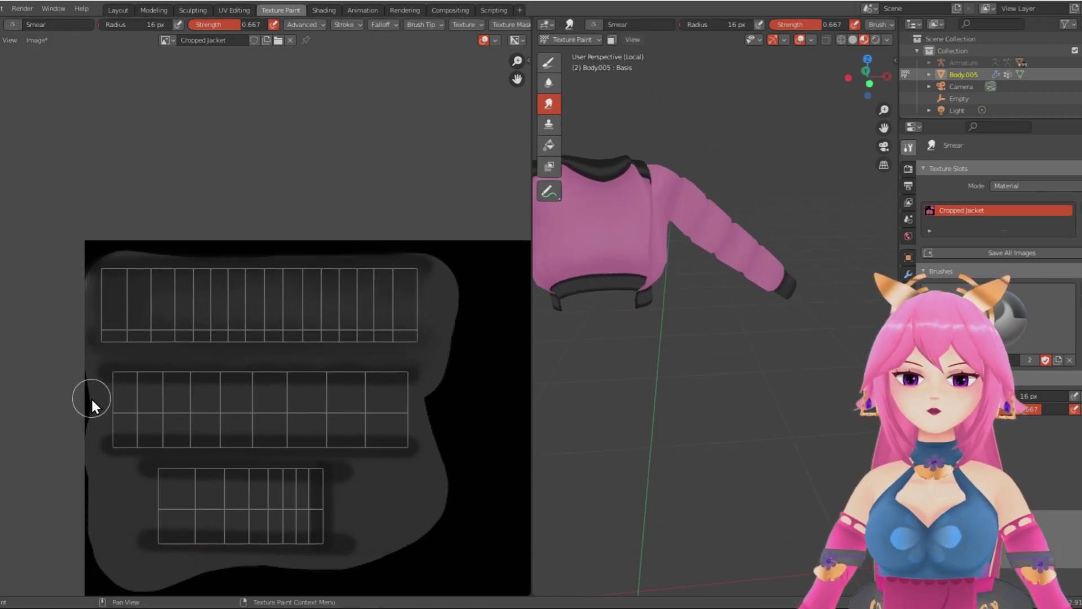
left_click_drag(154, 25, 156, 25)
mouse_move(154, 381)
left_mouse_down()
mouse_move(272, 393)
mouse_move(128, 443)
mouse_move(383, 439)
left_mouse_up()
scroll(681, 310, "down", 2)
middle_click_drag(681, 310, 586, 307)
scroll(681, 311, "up", 4)
scroll(713, 307, "up", 3)
middle_click_drag(713, 308, 231, 434)
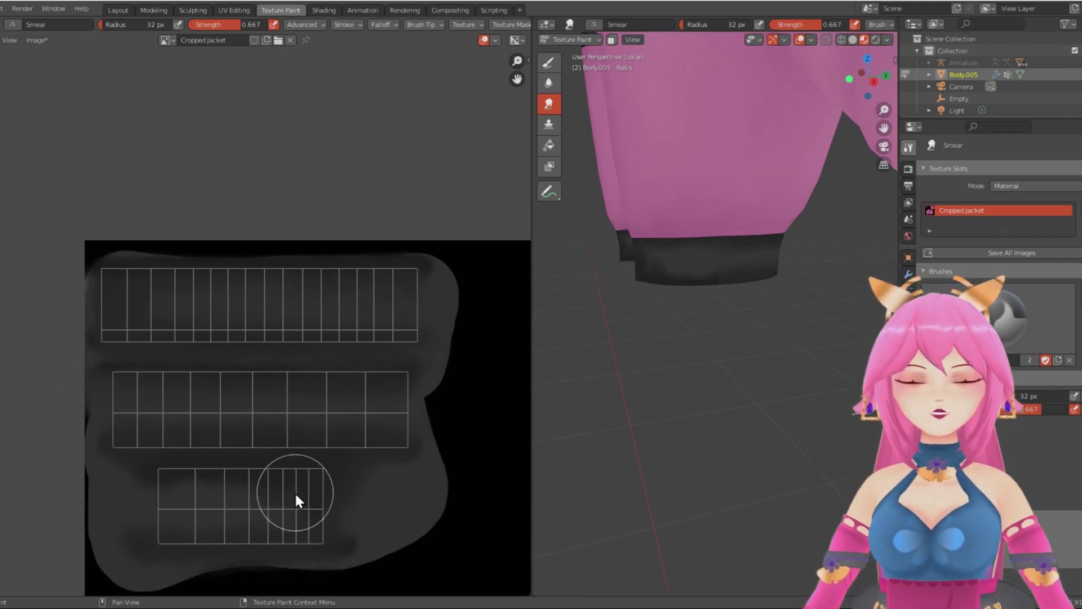
scroll(749, 251, "up", 2)
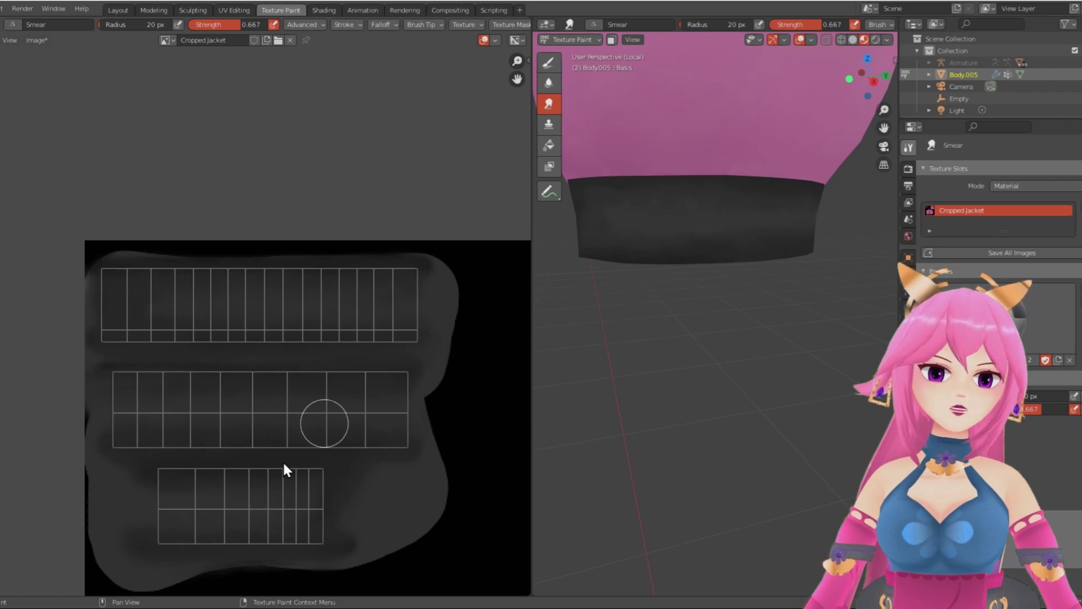
Step: Smear the edge shading along the vertical collar island at radius 20 px and strength 0.667
scroll(736, 267, "down", 9)
middle_click_drag(626, 271, 716, 283)
scroll(737, 283, "down", 3)
scroll(398, 439, "down", 5)
scroll(345, 377, "up", 6)
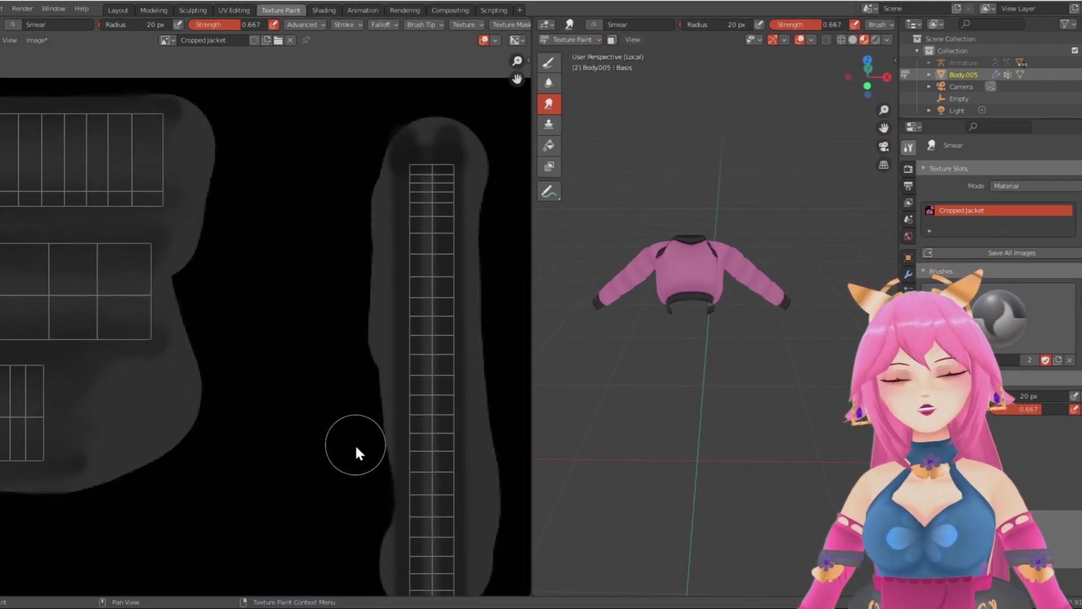
middle_click_drag(354, 445, 279, 391)
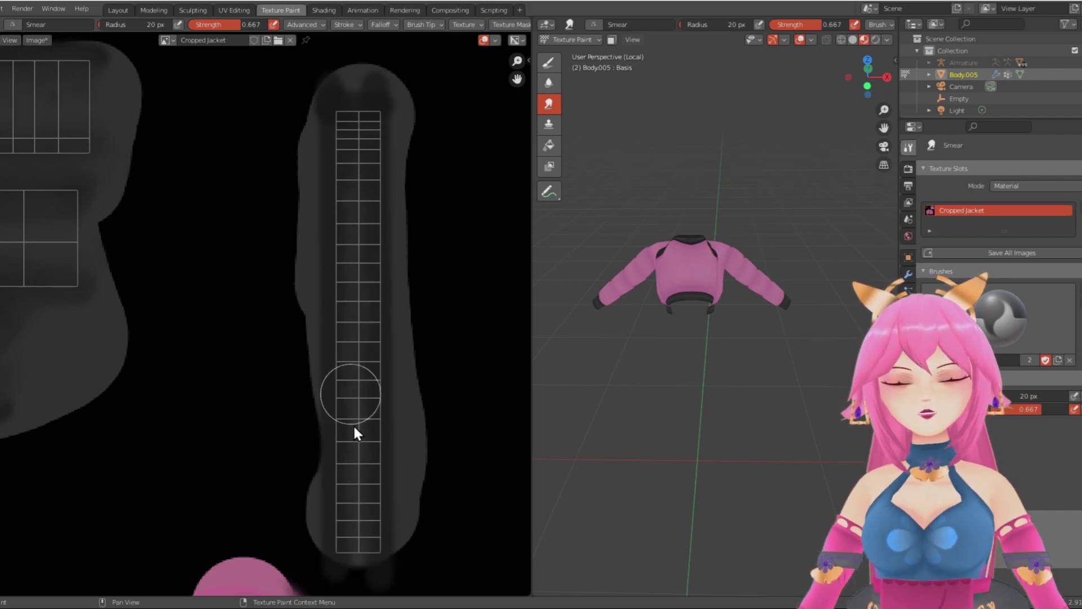
scroll(747, 303, "up", 3)
Step: Smear the back of the collar directly on the model with radius 56 px and strength 0.481
mouse_move(747, 303)
middle_mouse_down()
mouse_move(671, 259)
mouse_move(780, 229)
mouse_move(738, 366)
middle_mouse_up()
scroll(773, 248, "up", 4)
scroll(733, 372, "up", 4)
mouse_move(718, 394)
middle_mouse_down()
mouse_move(725, 381)
mouse_move(676, 401)
middle_mouse_up()
left_click_drag(712, 24, 718, 23)
left_click_drag(812, 27, 798, 27)
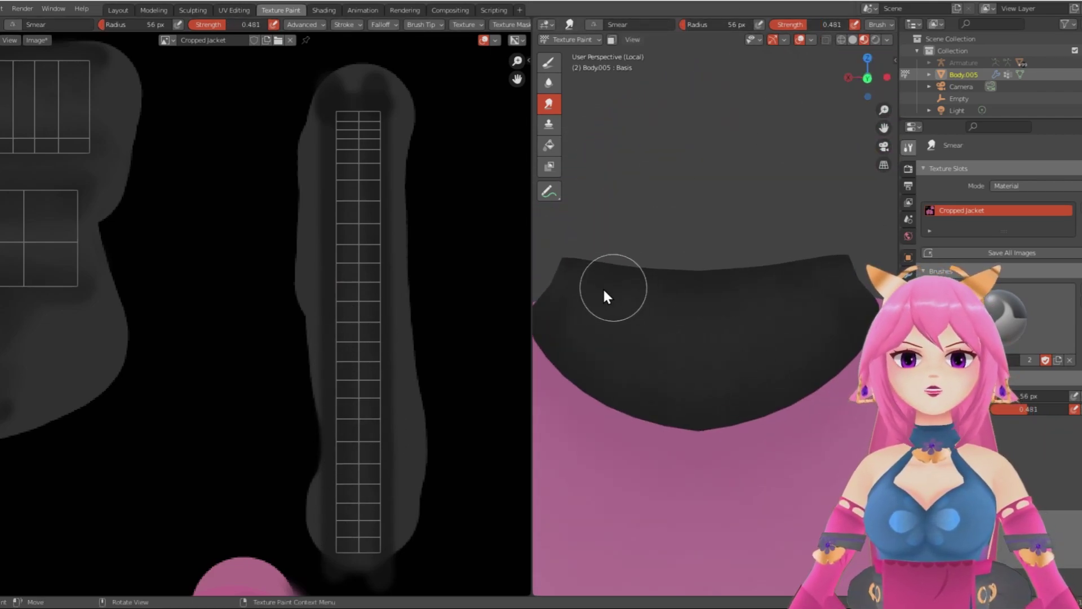
middle_click_drag(720, 299, 727, 358)
Step: Widen the 3D viewport and examine the collar trim around the jacket
left_click_drag(532, 304, 355, 304)
scroll(447, 318, "down", 5)
scroll(456, 332, "up", 5)
middle_click_drag(479, 395, 708, 352)
scroll(667, 455, "down", 3)
scroll(669, 408, "up", 4)
scroll(534, 473, "down", 4)
mouse_move(533, 474)
middle_mouse_down()
mouse_move(564, 523)
mouse_move(686, 507)
mouse_move(696, 463)
middle_mouse_up()
scroll(565, 523, "up", 4)
mouse_move(706, 437)
left_mouse_down()
mouse_move(664, 412)
mouse_move(637, 420)
left_mouse_up()
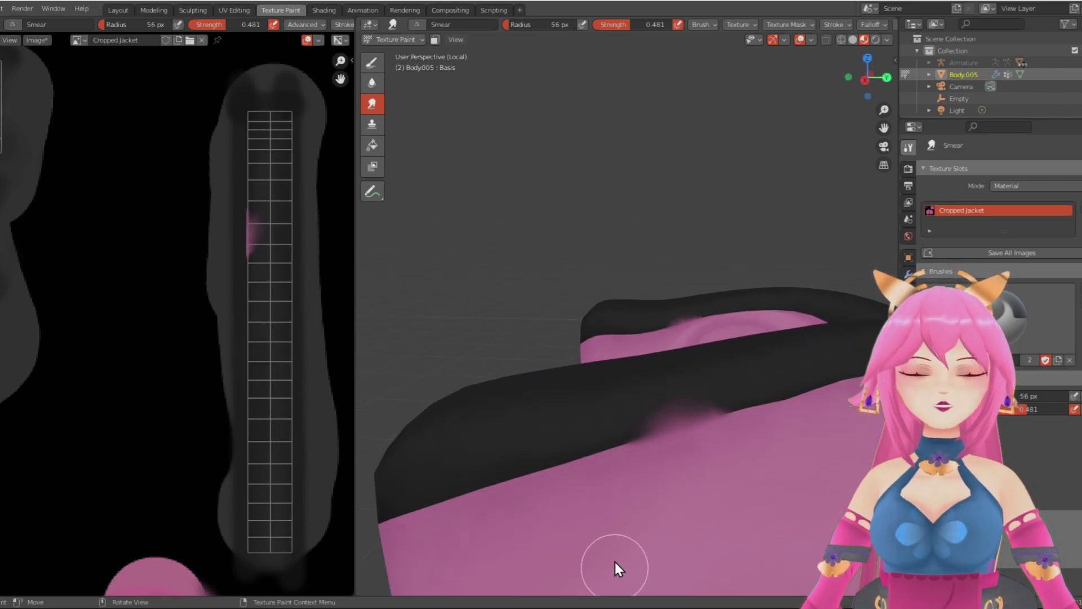
key("ctrl+z")
key("ctrl+z")
Step: Check the collar trim up close, save the jacket texture image and switch to the Modeling workspace
scroll(727, 403, "up", 3)
middle_click_drag(733, 407, 746, 389)
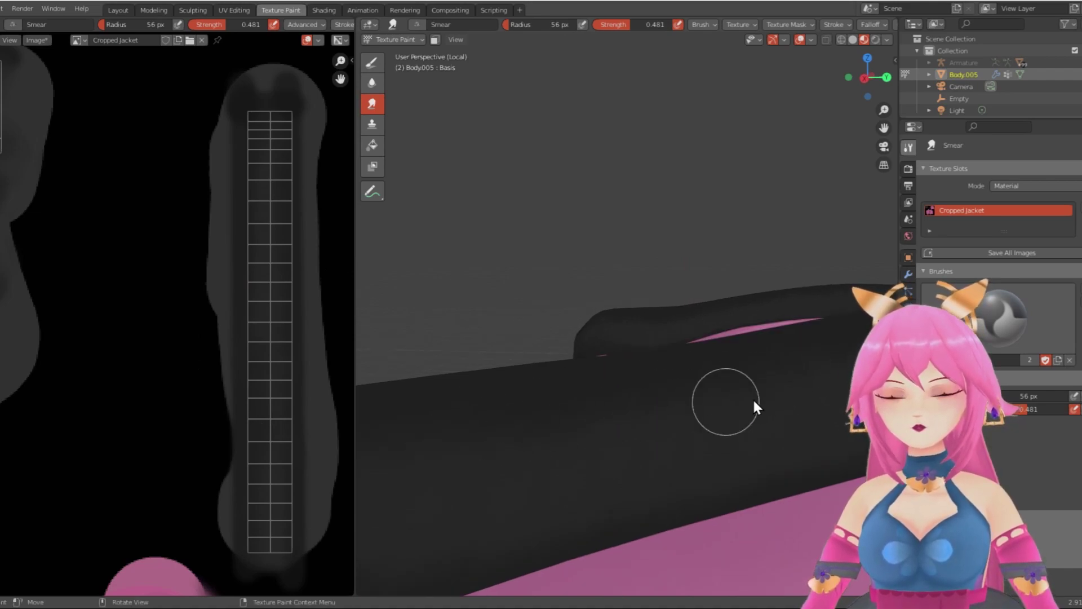
scroll(731, 428, "down", 4)
scroll(775, 465, "down", 5)
middle_click_drag(776, 465, 642, 500)
left_click(36, 40)
left_click(68, 137)
left_click(153, 10)
Step: Compare the finished jacket on the character in Solid and Material Preview shading, viewing it from the side
scroll(502, 314, "up", 4)
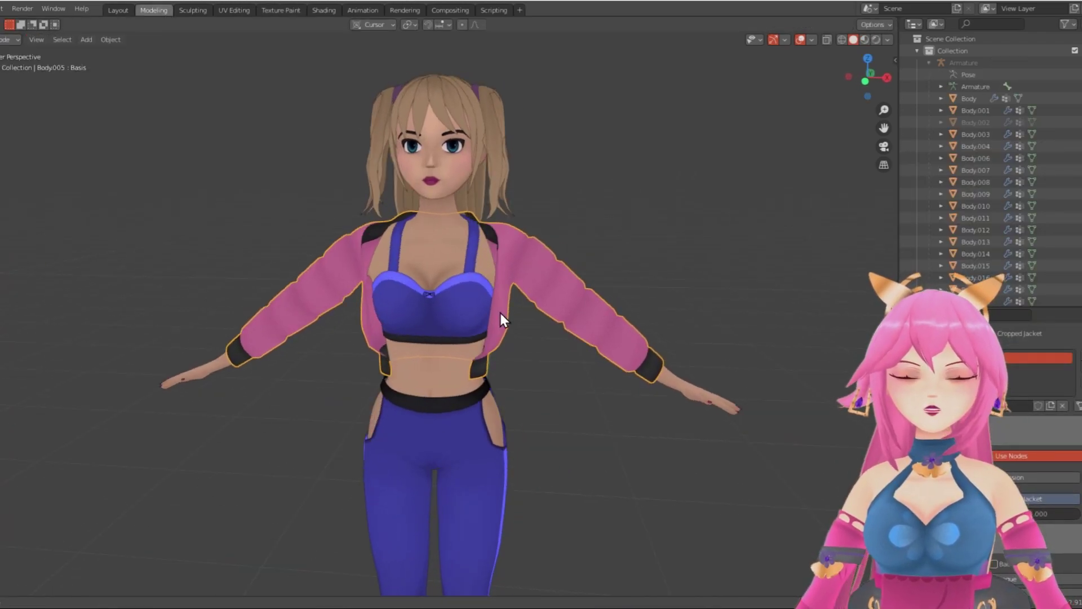
left_click(888, 39)
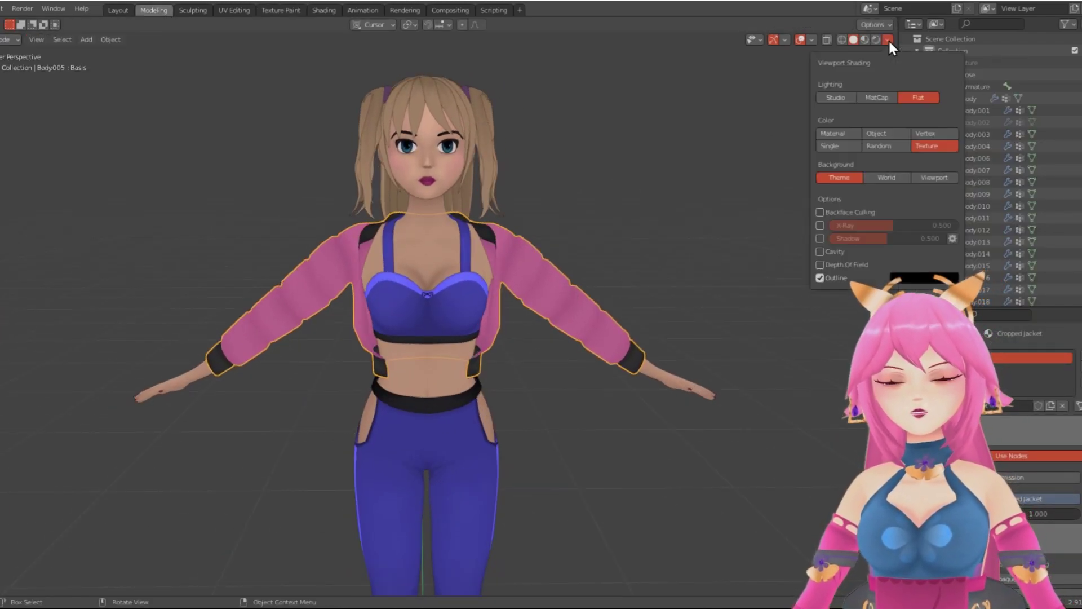
mouse_move(738, 333)
middle_mouse_down()
mouse_move(626, 401)
mouse_move(540, 323)
mouse_move(459, 343)
mouse_move(575, 338)
mouse_move(420, 340)
mouse_move(589, 339)
middle_mouse_up()
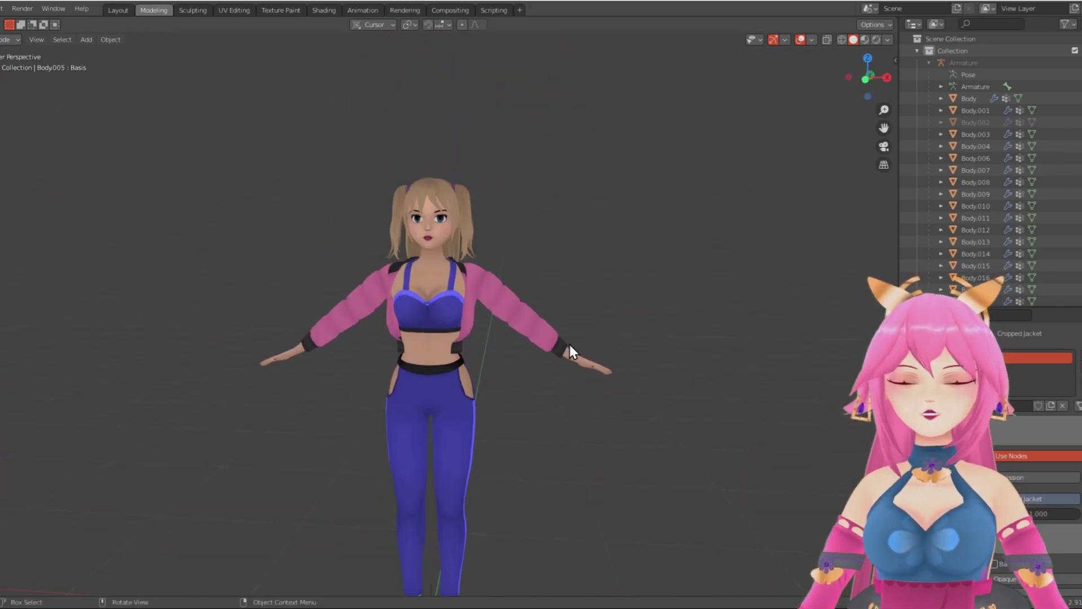
scroll(458, 386, "up", 3)
left_click(864, 39)
middle_click_drag(496, 333, 588, 322)
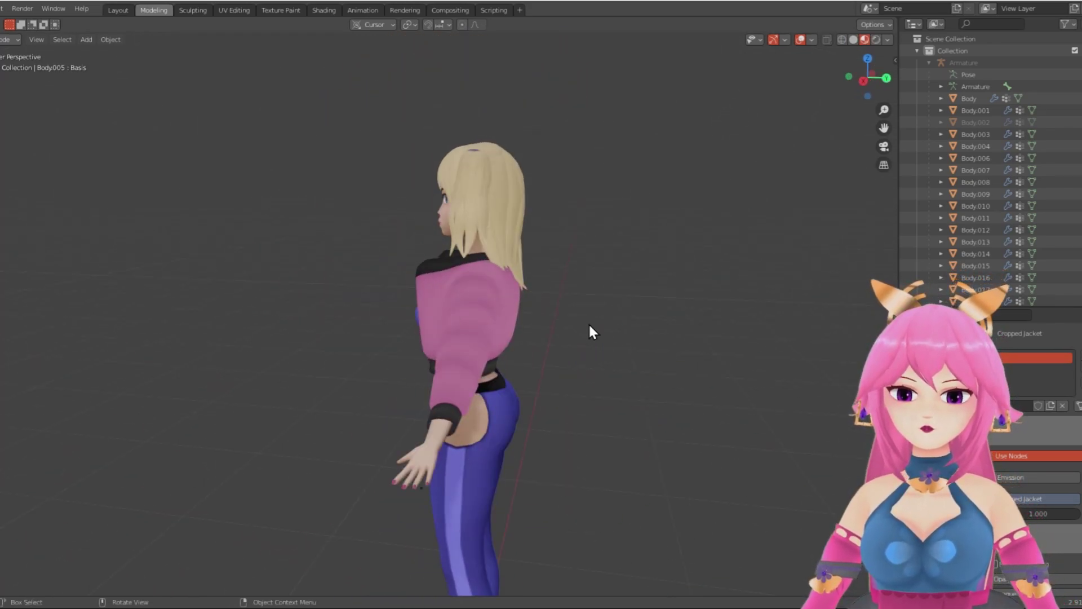